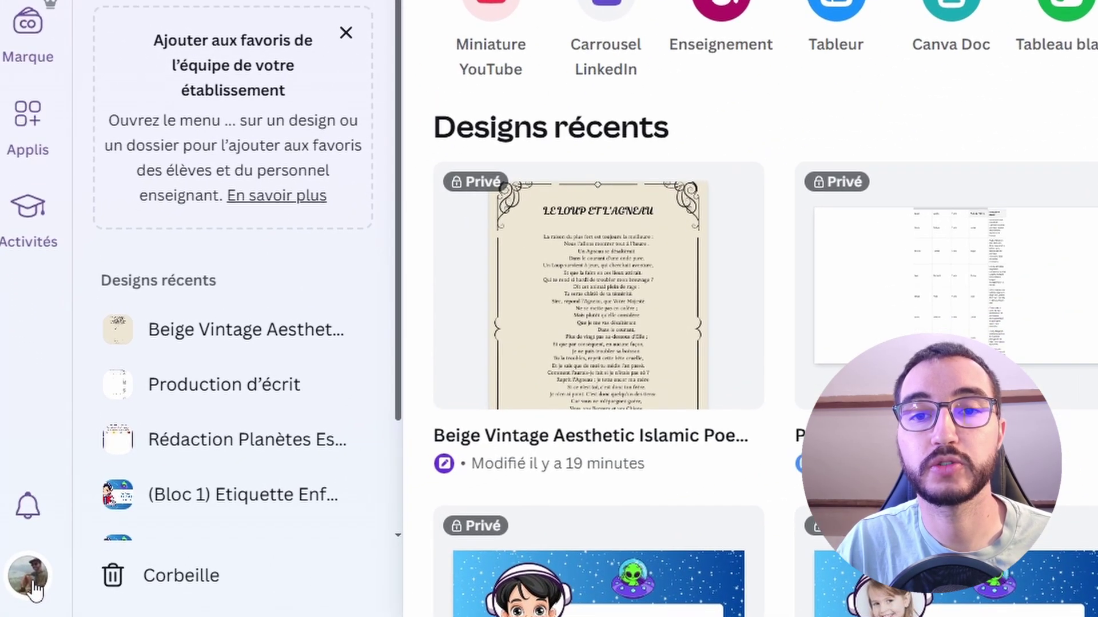
Open the account settings and review the profile, e-mail preferences, accessibility and teams sections
{"action": "left_click", "coordinate": [32, 583]}
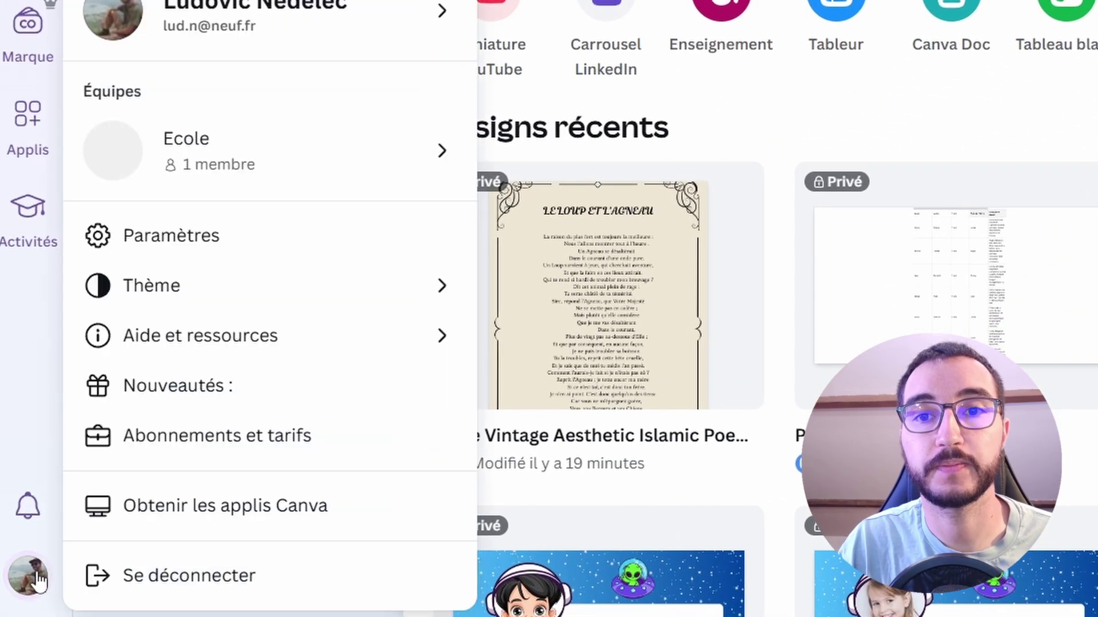
{"action": "left_click", "coordinate": [184, 231]}
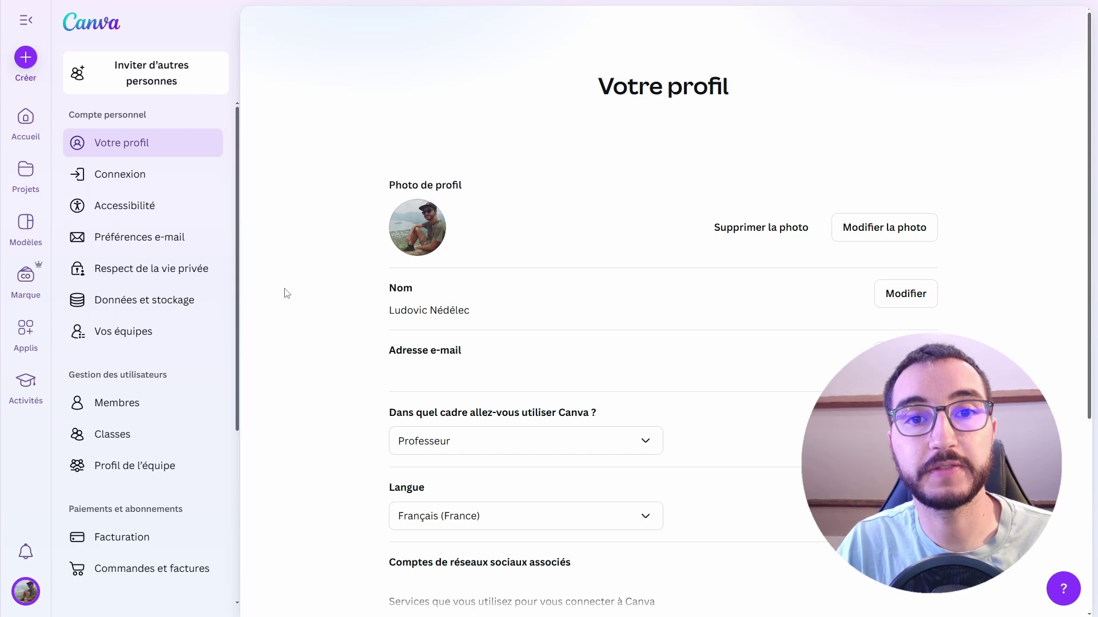
{"action": "scroll", "coordinate": [291, 333], "scroll_direction": "down", "scroll_amount": 3}
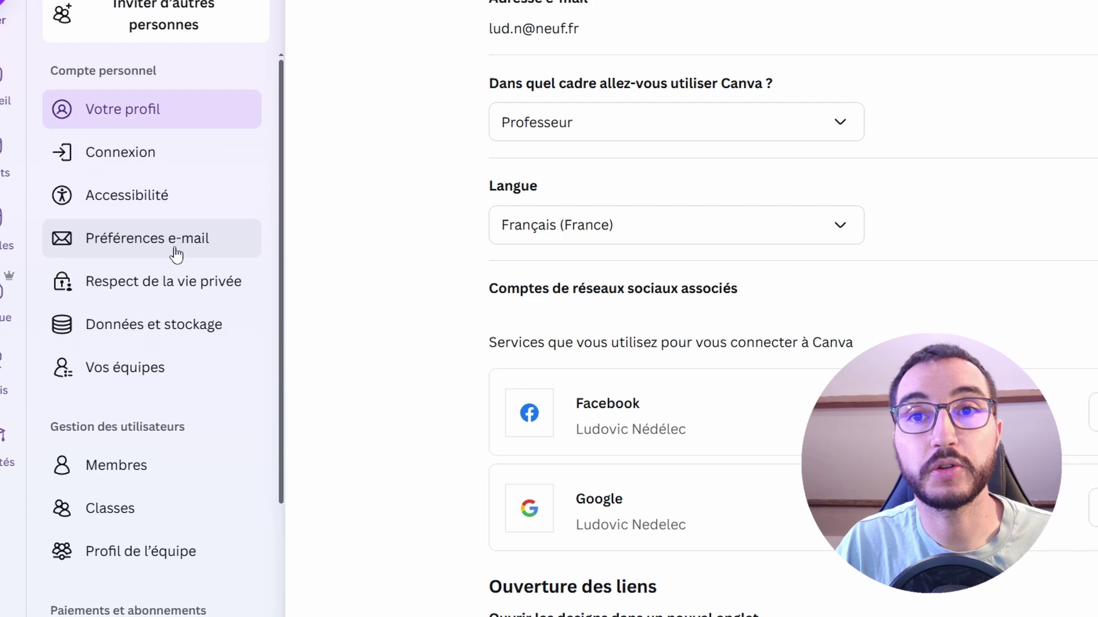
{"action": "left_click", "coordinate": [161, 243]}
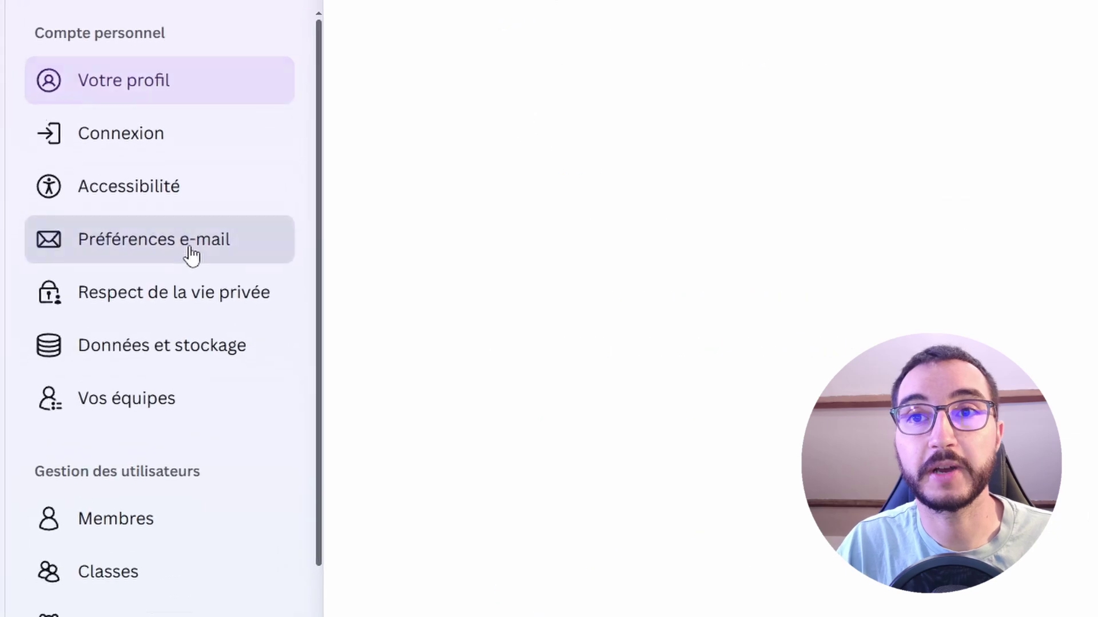
{"action": "left_click", "coordinate": [1052, 313]}
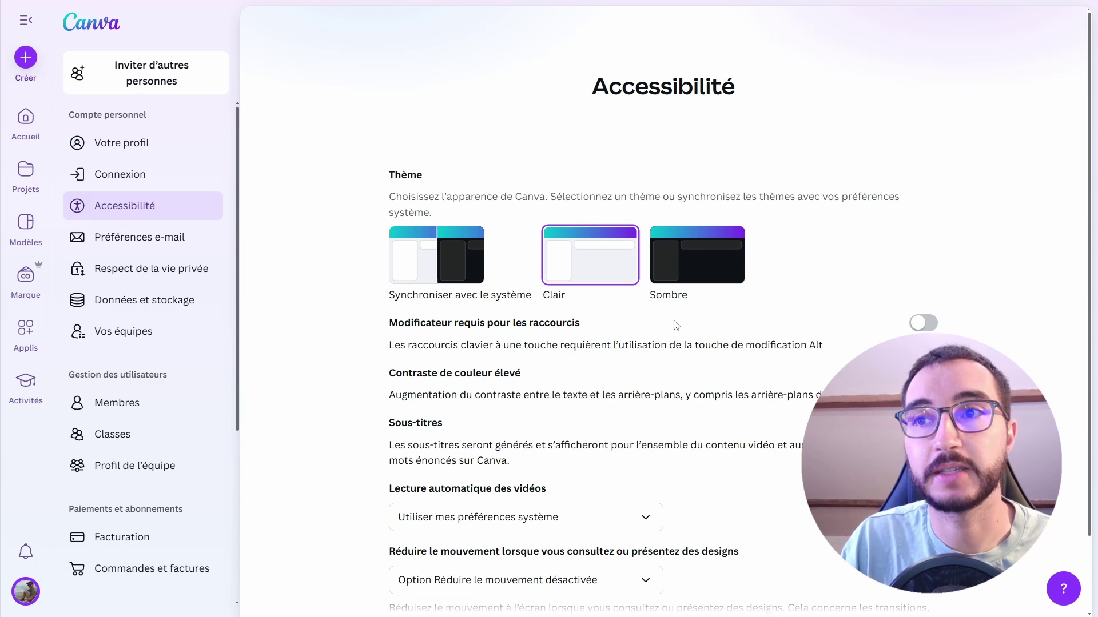
{"action": "scroll", "coordinate": [676, 326], "scroll_direction": "down", "scroll_amount": 2}
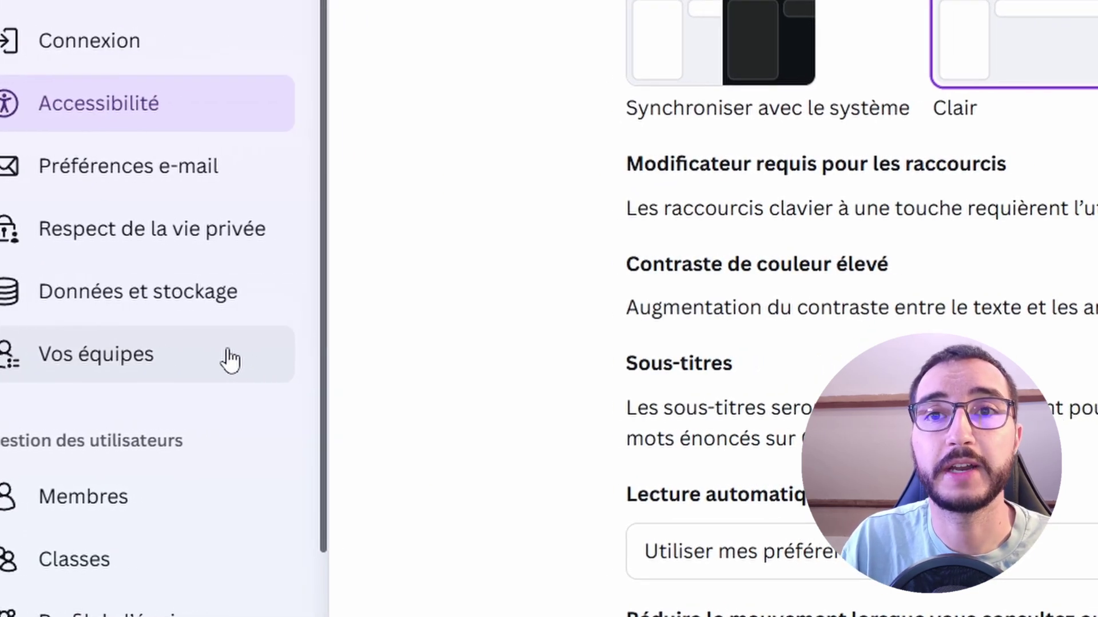
{"action": "left_click", "coordinate": [231, 359]}
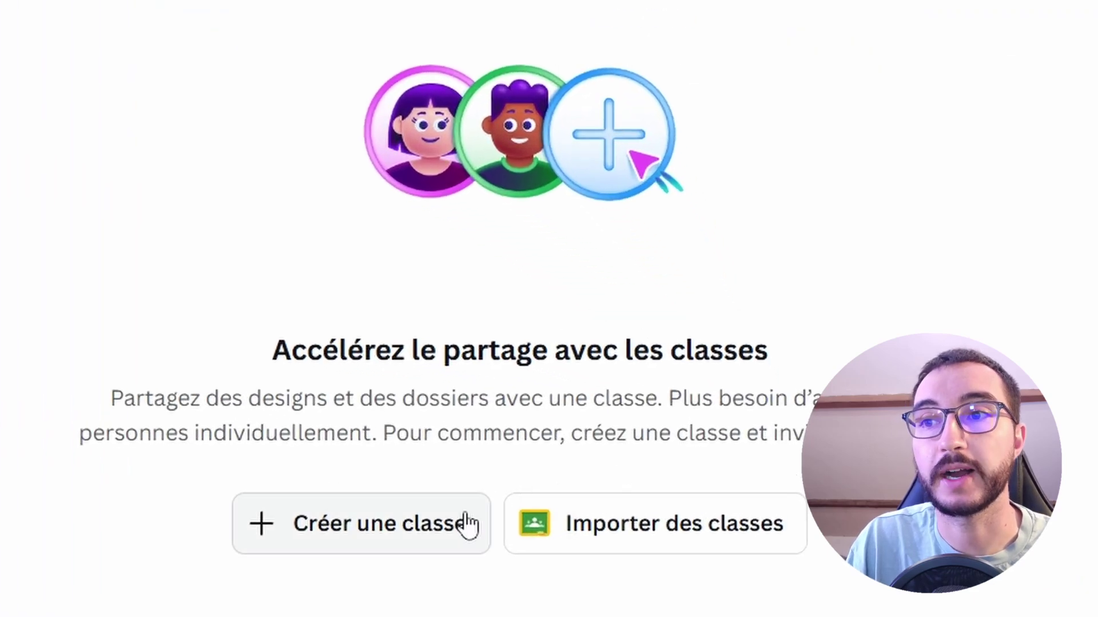
Create a class named CM1 and get the invitation link for sharing it
{"action": "left_click", "coordinate": [433, 527]}
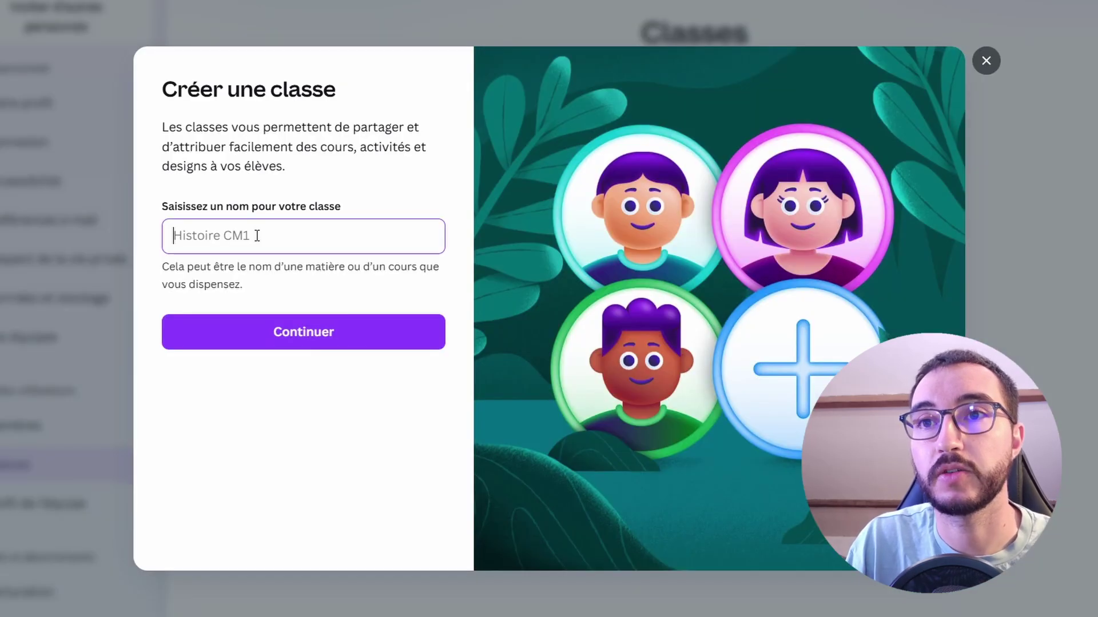
{"action": "type", "text": "CM1"}
{"action": "key", "text": "Return"}
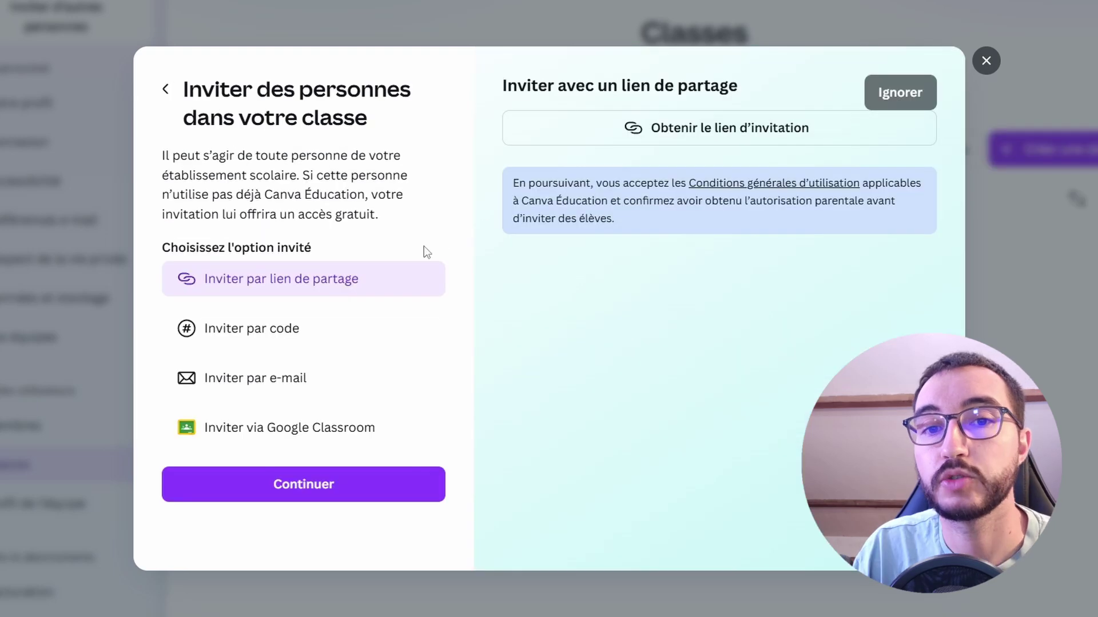
{"action": "left_click", "coordinate": [632, 129]}
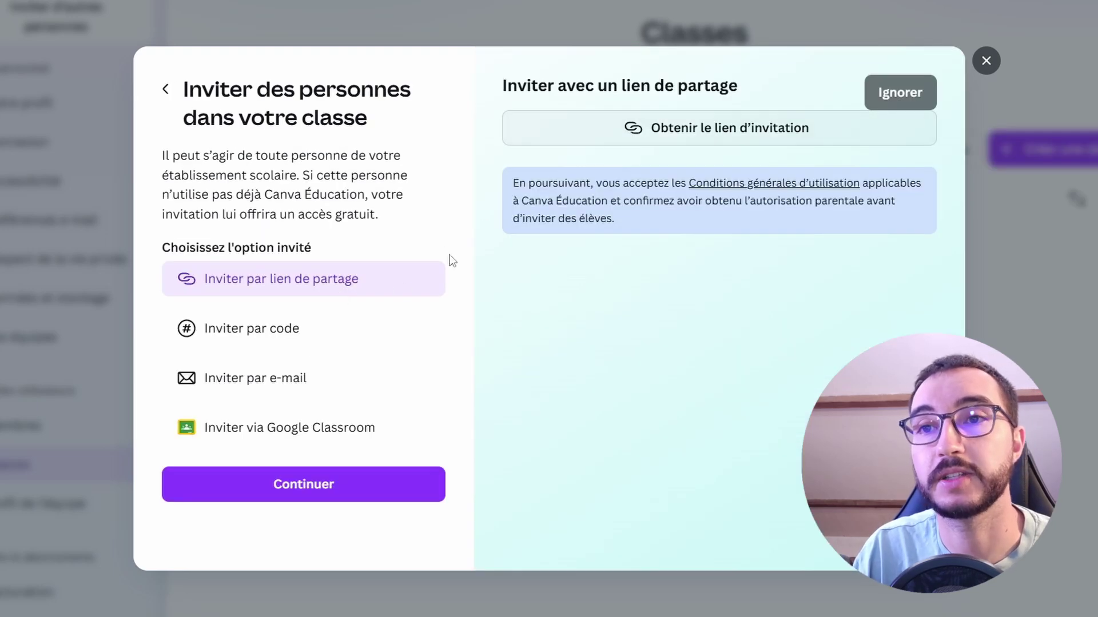
{"action": "left_click", "coordinate": [321, 261]}
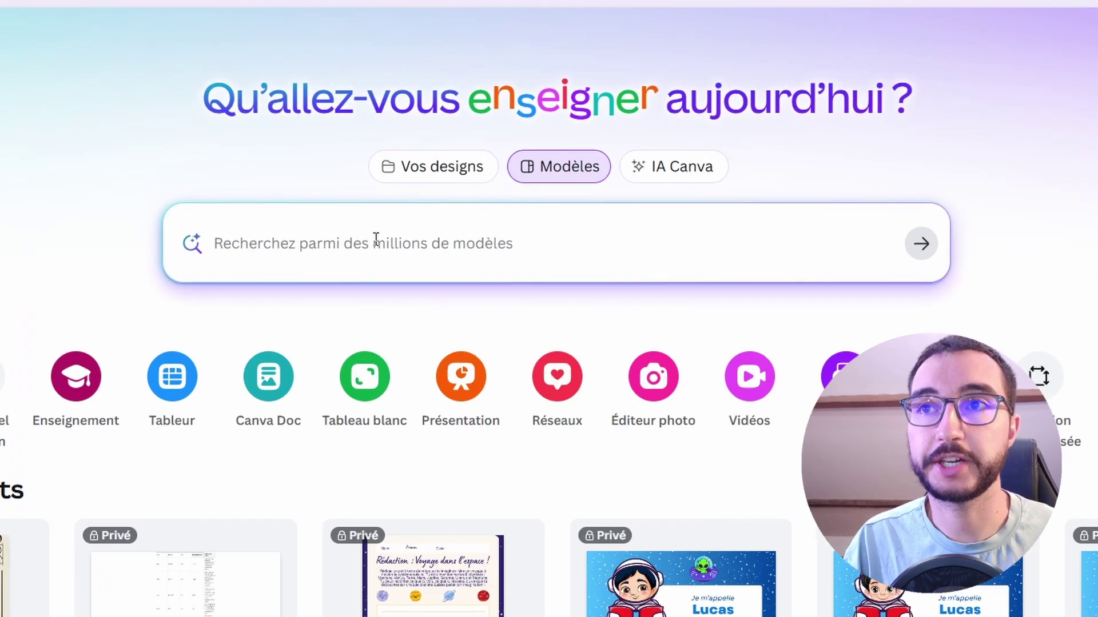
Examine the type, category and modification date filters available when searching one's own designs
{"action": "left_click", "coordinate": [433, 166]}
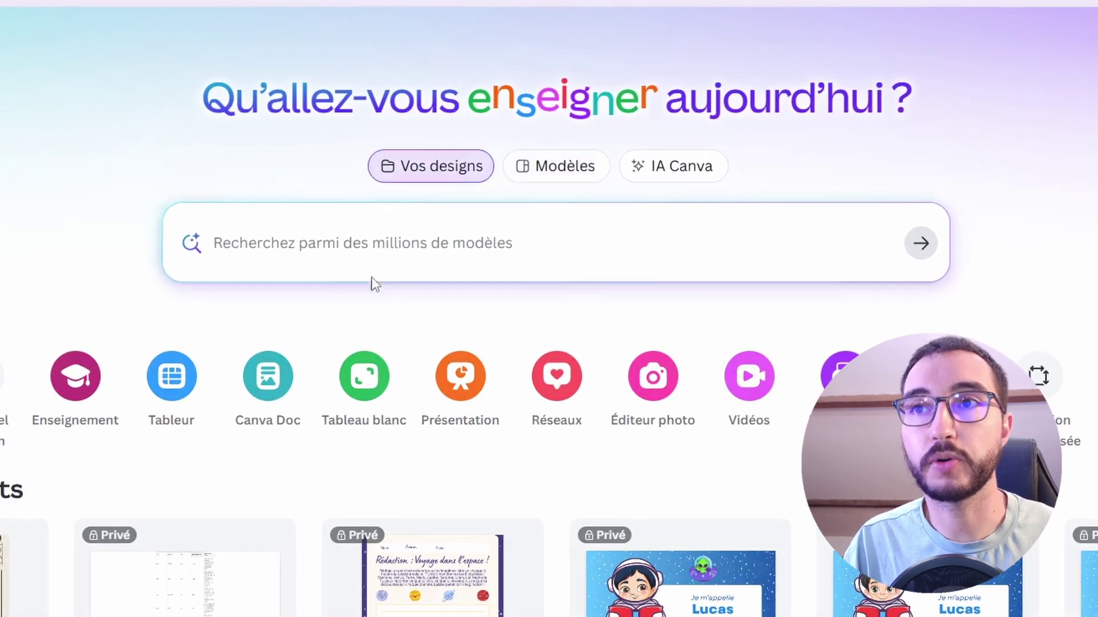
{"action": "left_click", "coordinate": [123, 366]}
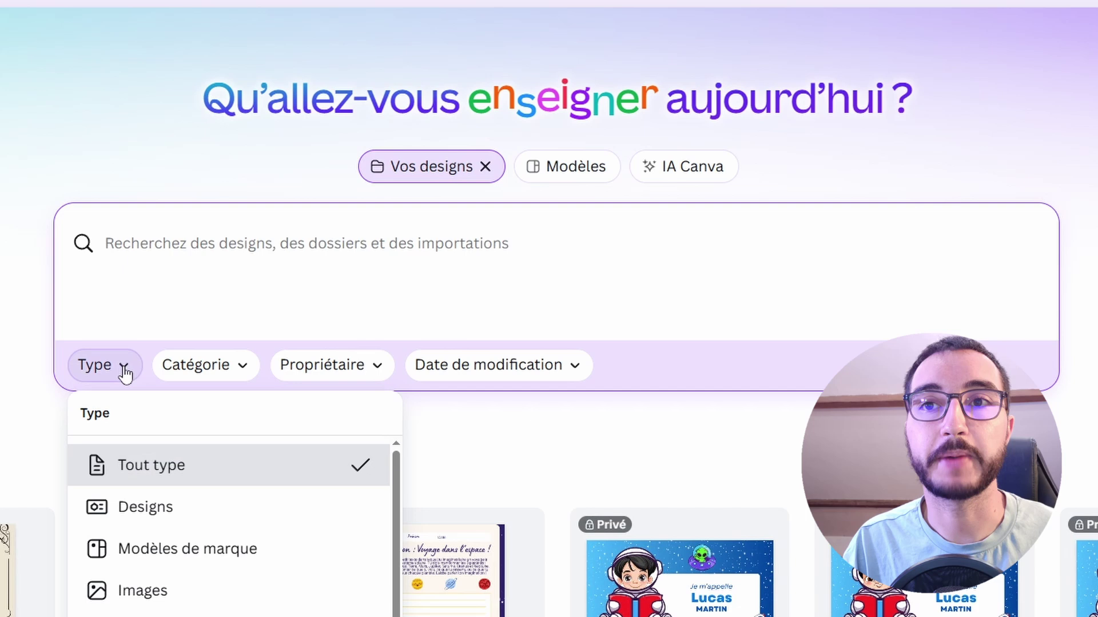
{"action": "left_click", "coordinate": [238, 367]}
{"action": "left_click", "coordinate": [557, 369]}
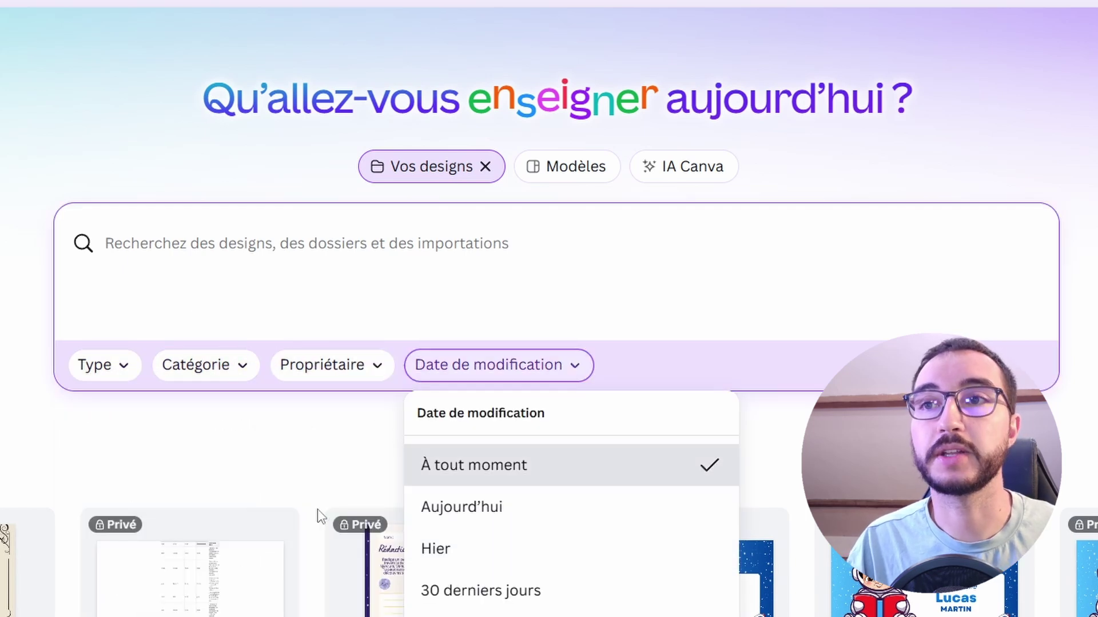
{"action": "left_click", "coordinate": [8, 376]}
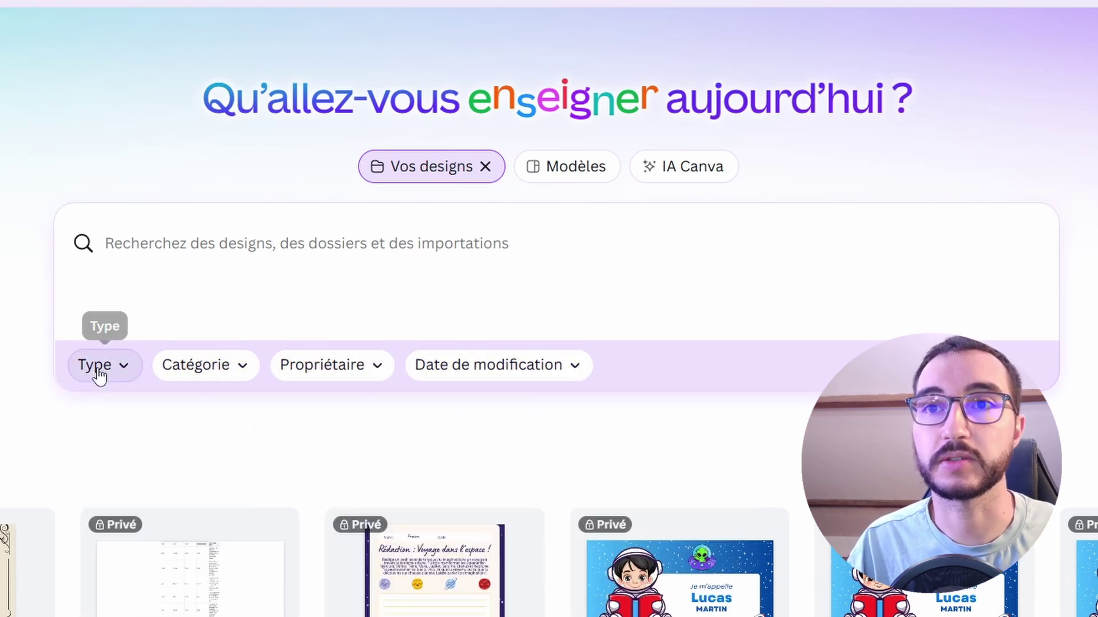
Switch the search to templates and browse the water cycle teaching templates
{"action": "left_click", "coordinate": [547, 175]}
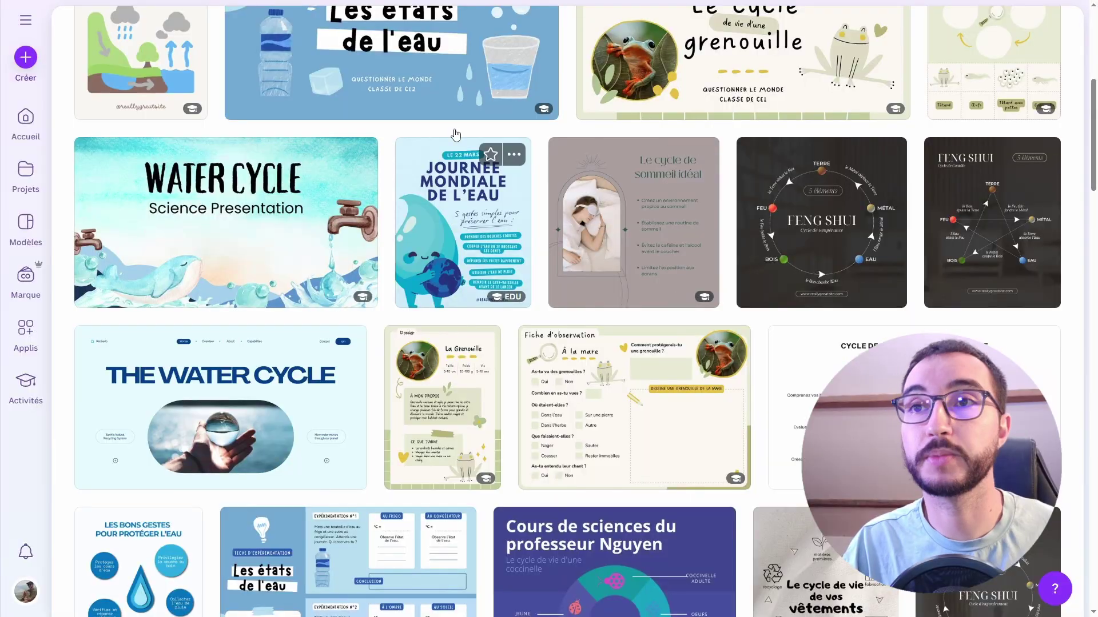
{"action": "scroll", "coordinate": [547, 186], "scroll_direction": "down", "scroll_amount": 2}
{"action": "scroll", "coordinate": [547, 186], "scroll_direction": "up", "scroll_amount": 4}
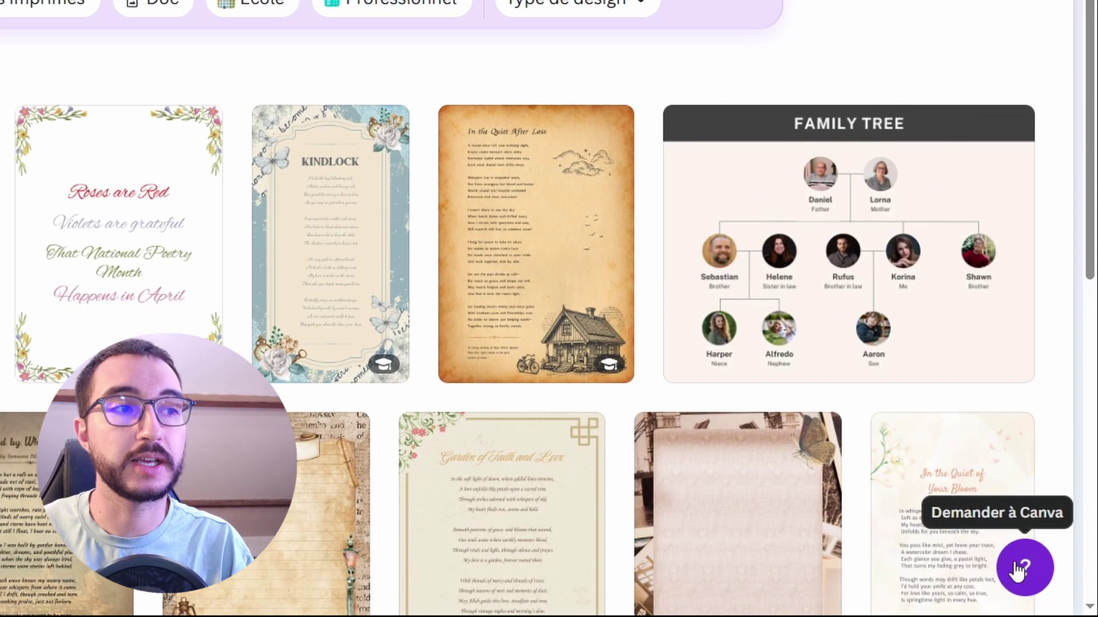
Ask the Canva help assistant "Comment générer une voix à partir d'un texte ?"
{"action": "left_click", "coordinate": [1021, 569]}
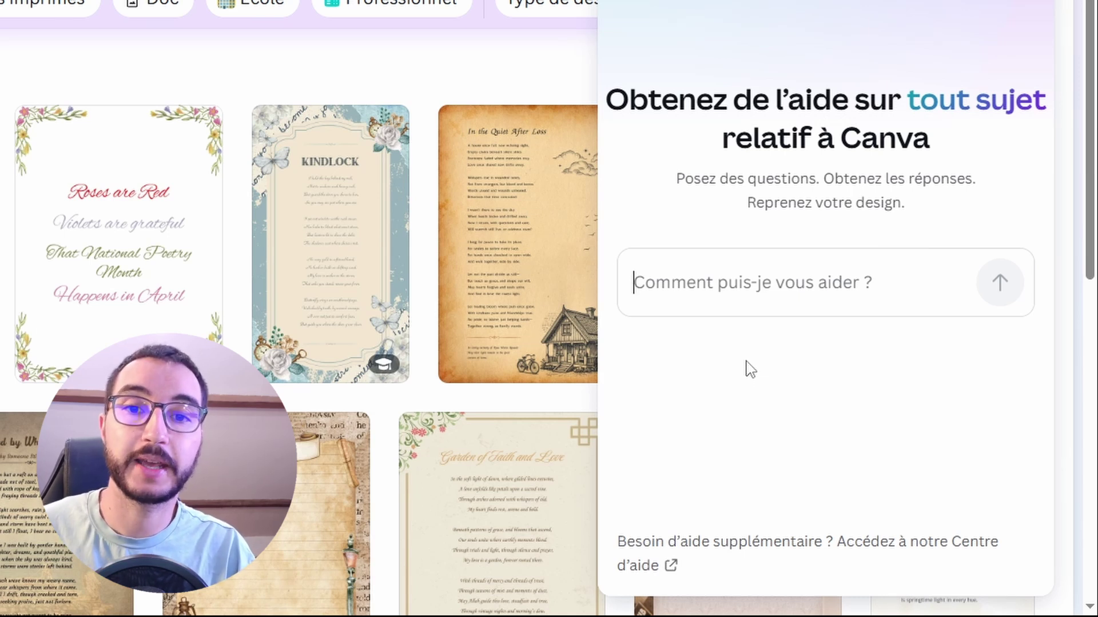
{"action": "type", "text": "Comment générer une voix à partir d'un texte ?"}
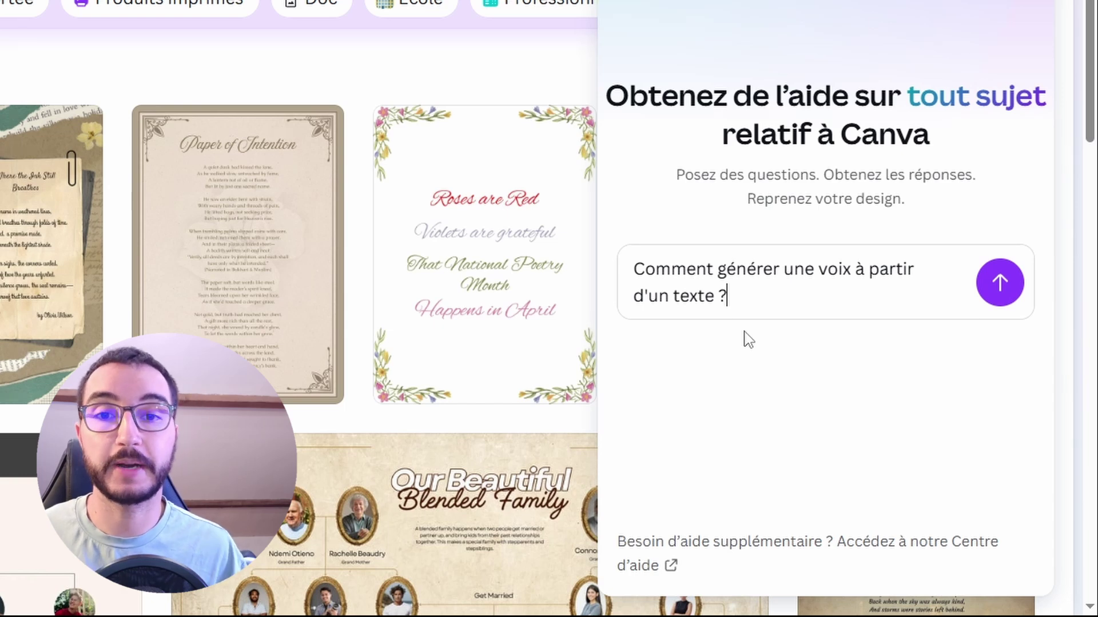
{"action": "key", "text": "Return"}
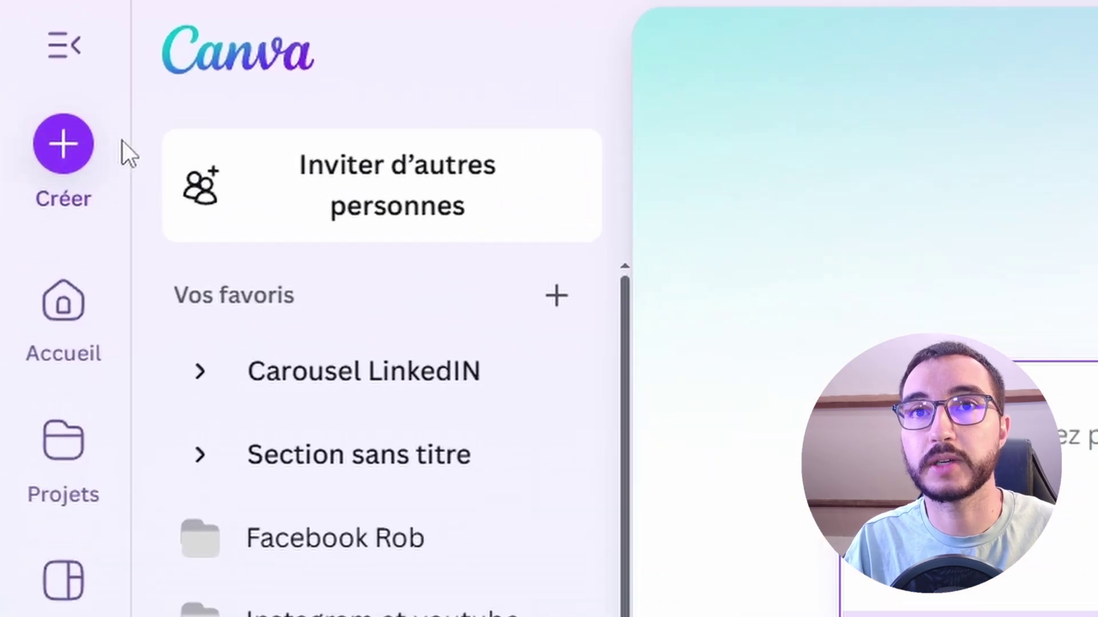
Start creating a new design, search the formats for "A4" and choose the first format
{"action": "left_click", "coordinate": [63, 144]}
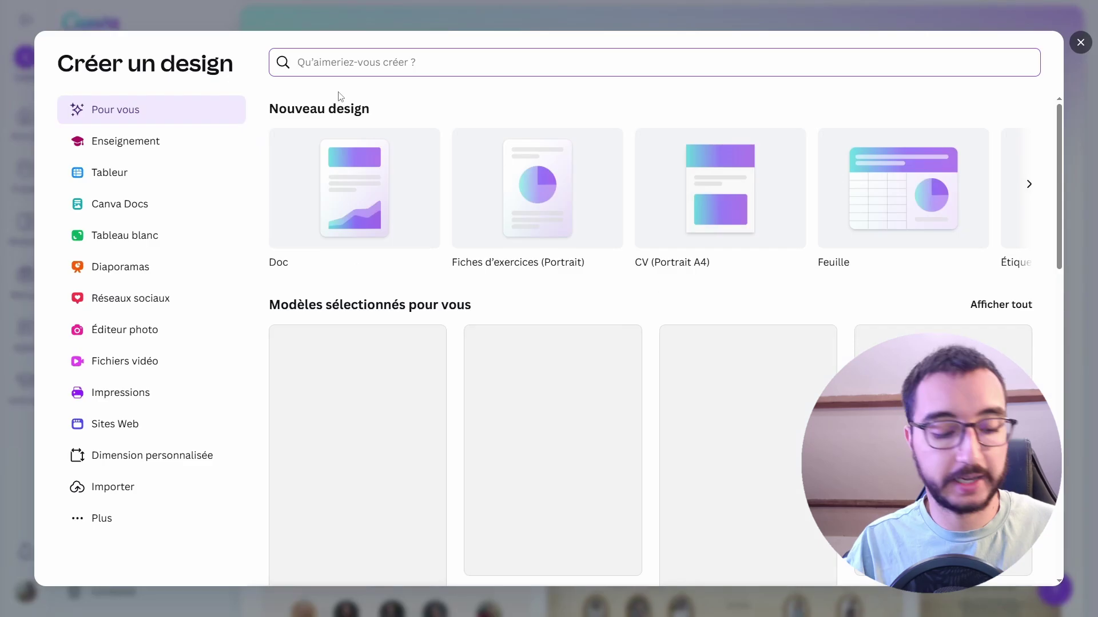
{"action": "type", "text": "A4"}
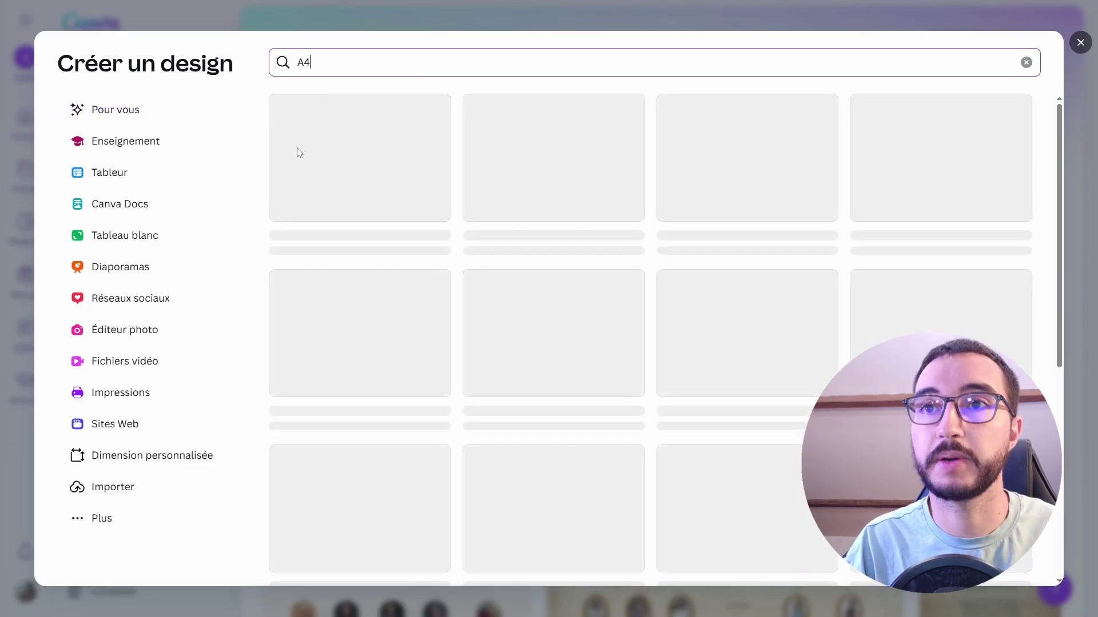
{"action": "left_click", "coordinate": [374, 180]}
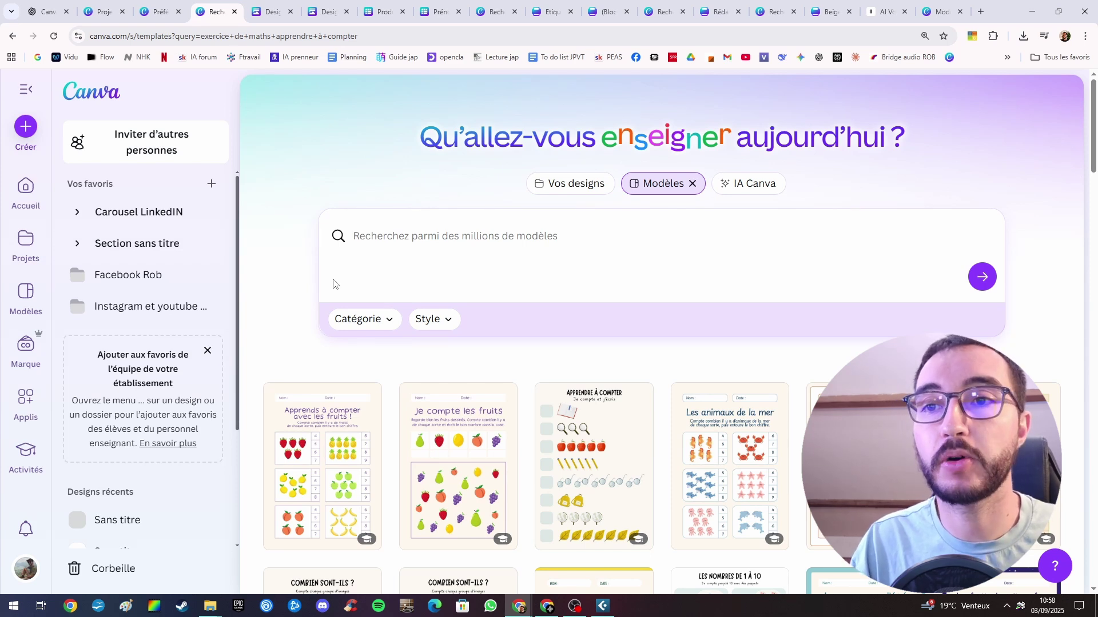
Search the templates for "exercice de maths apprendre à compter" and open the autumn "Combien sont-ils ?" counting worksheet for editing
{"action": "left_click", "coordinate": [377, 236]}
{"action": "type", "text": "exercice de maths apprendre à compter"}
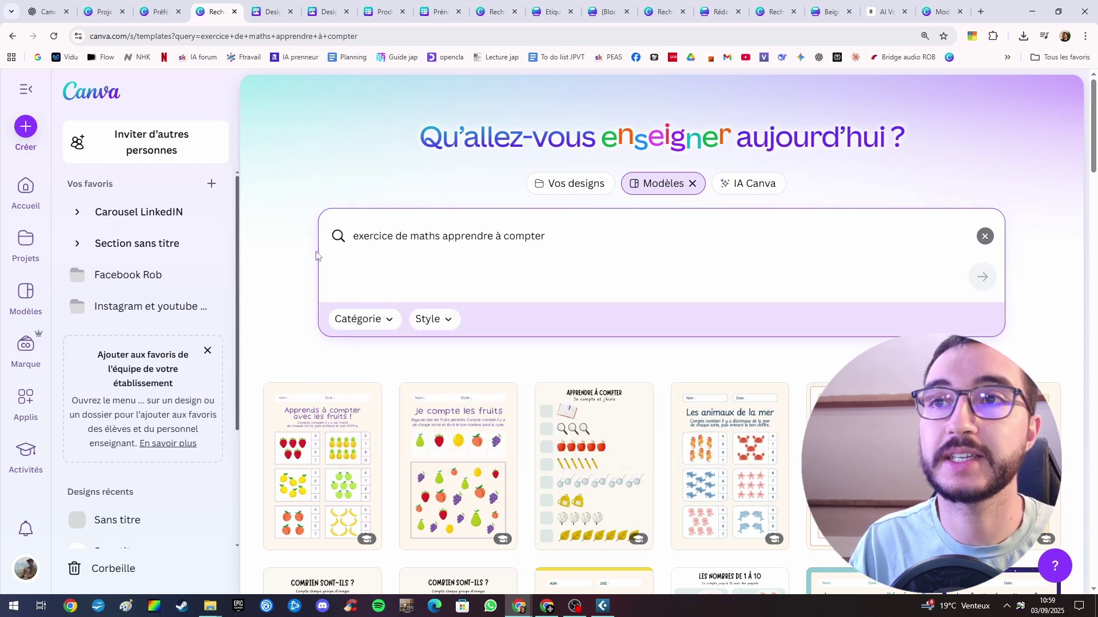
{"action": "scroll", "coordinate": [458, 378], "scroll_direction": "down", "scroll_amount": 7}
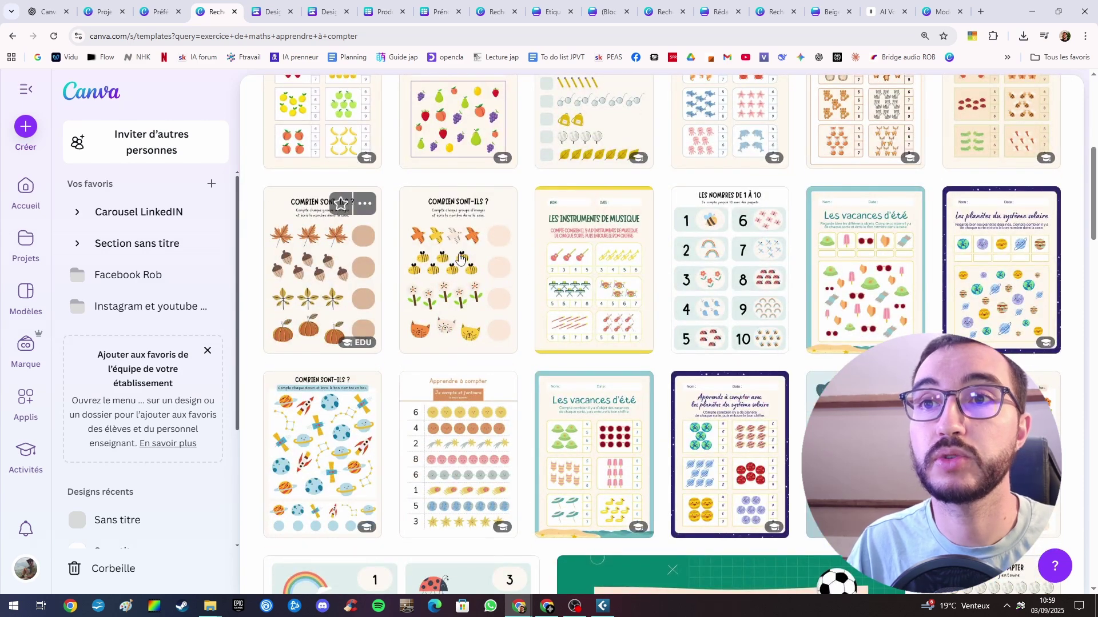
{"action": "left_click", "coordinate": [342, 266]}
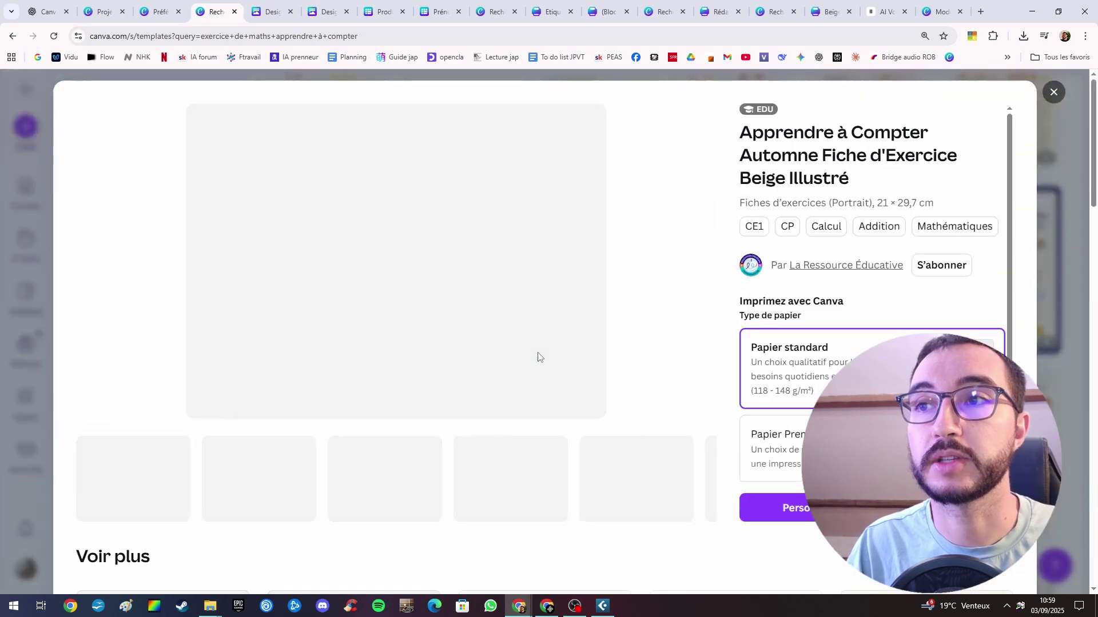
{"action": "left_click", "coordinate": [599, 276]}
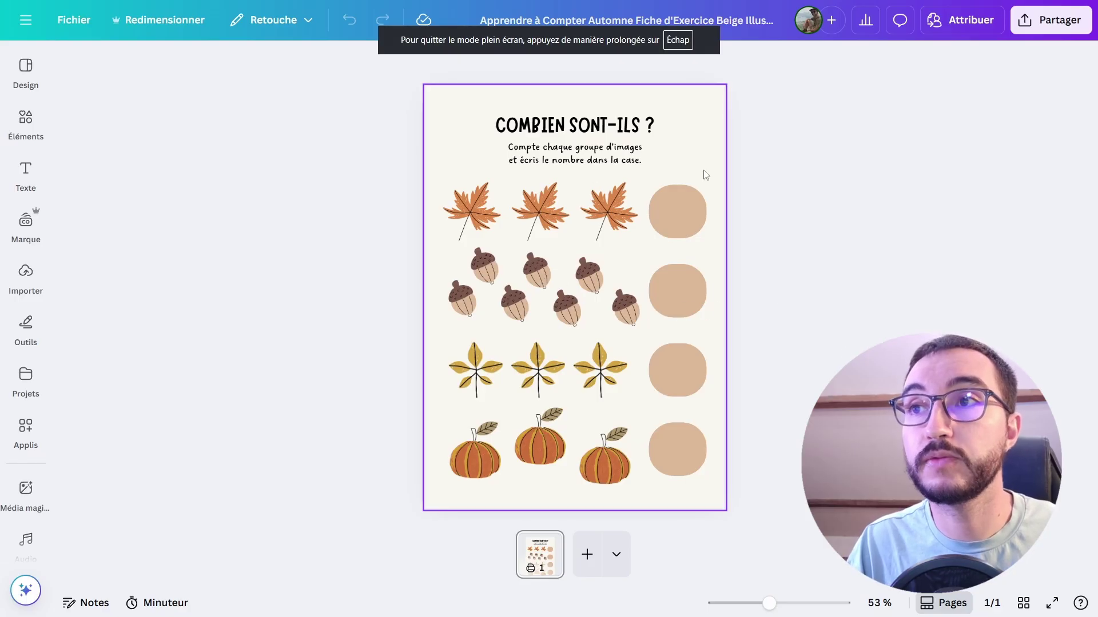
Recolour the four beige answer boxes with the rust orange from the document colours
{"action": "left_click_drag", "start_coordinate": [694, 490], "coordinate": [671, 200]}
{"action": "left_click", "coordinate": [273, 60]}
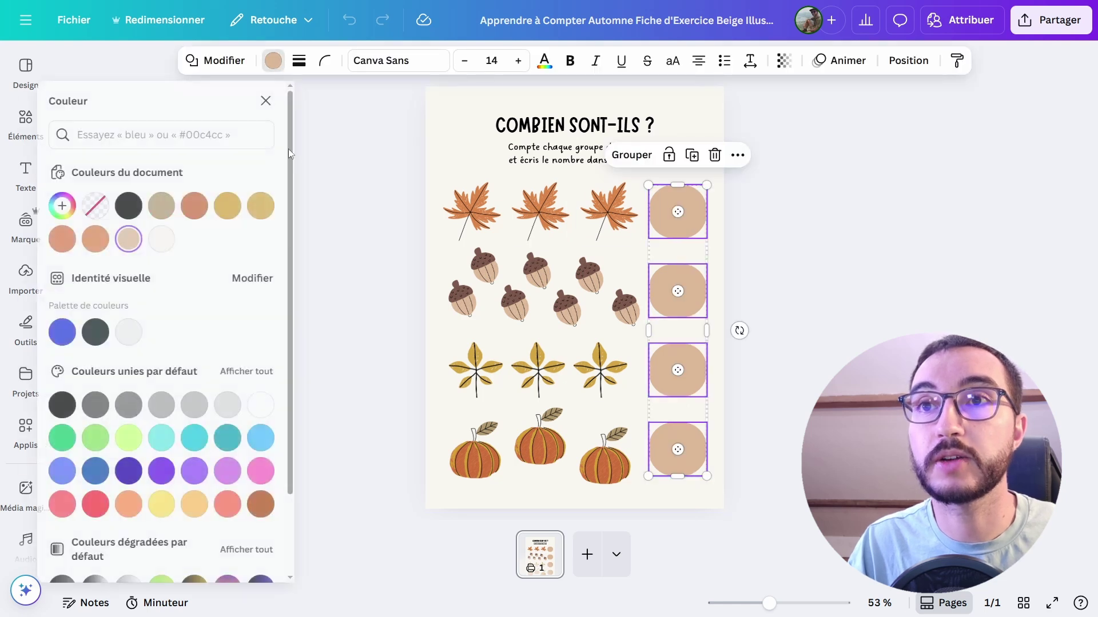
{"action": "left_click", "coordinate": [218, 210]}
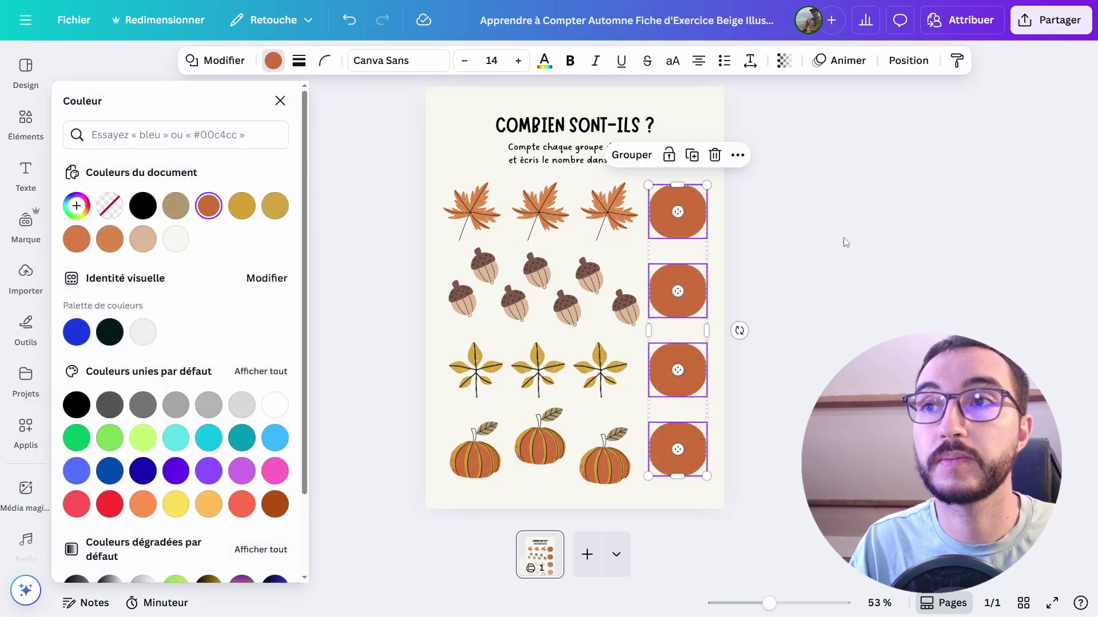
Recolour the three orange maple leaves in the first row to light lime green
{"action": "left_click", "coordinate": [472, 212]}
{"action": "left_click", "coordinate": [520, 225], "text": "shift"}
{"action": "left_click", "coordinate": [608, 212], "text": "shift"}
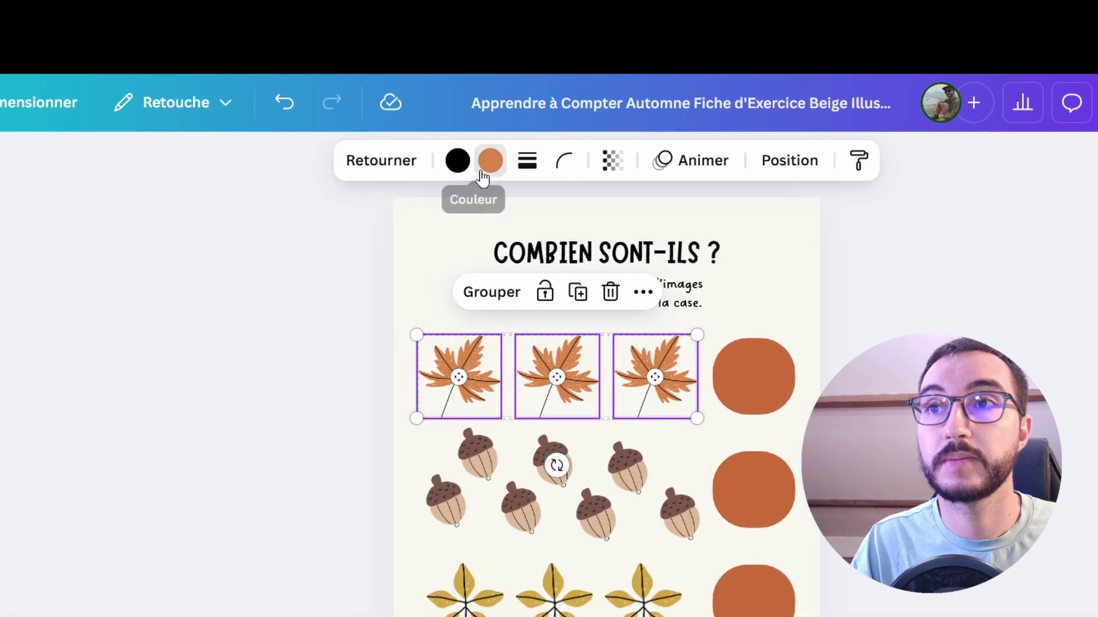
{"action": "left_click", "coordinate": [492, 60]}
{"action": "left_click", "coordinate": [103, 601]}
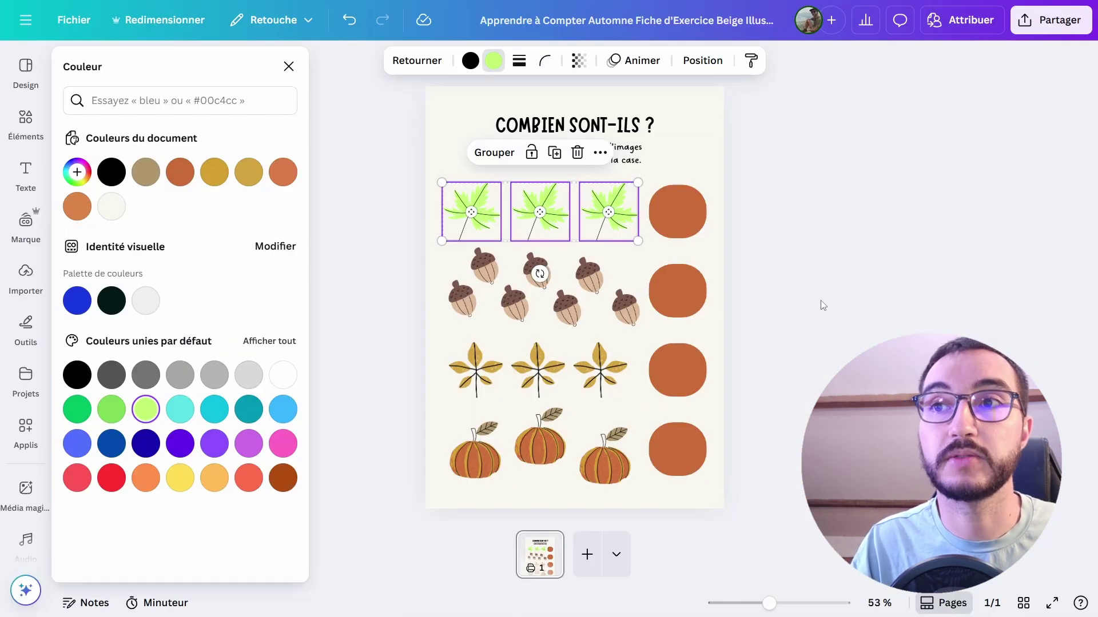
{"action": "key", "text": "Escape"}
Select all the acorns in the second row and space them evenly
{"action": "left_click_drag", "start_coordinate": [643, 245], "coordinate": [387, 313]}
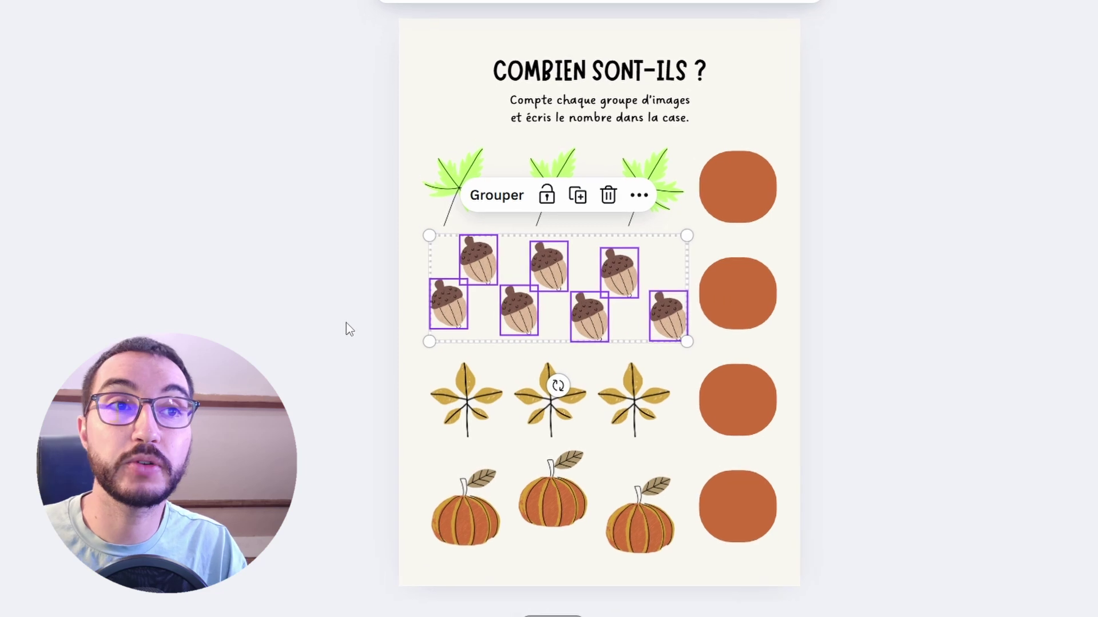
{"action": "left_click_drag", "start_coordinate": [334, 337], "coordinate": [711, 282]}
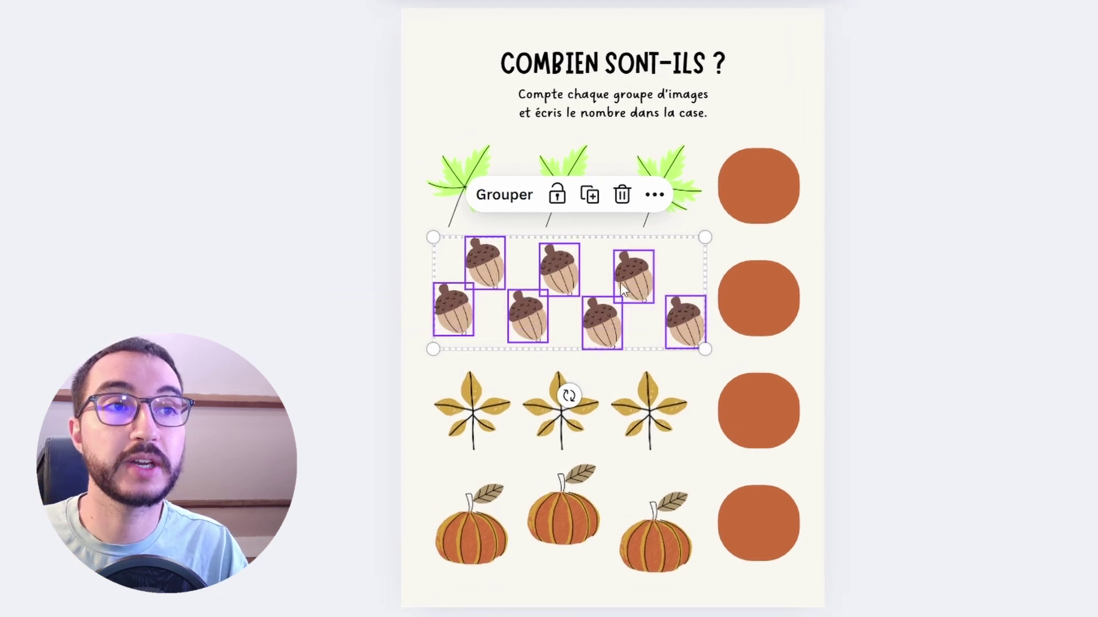
{"action": "right_click", "coordinate": [620, 282]}
{"action": "mouse_move", "coordinate": [705, 421]}
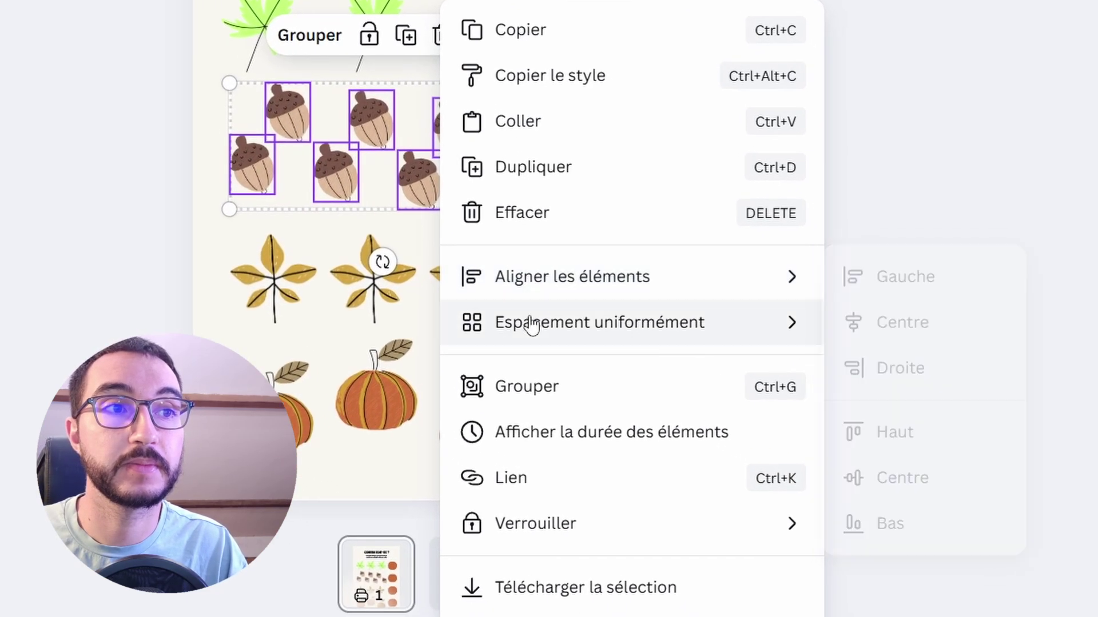
{"action": "mouse_move", "coordinate": [616, 389]}
{"action": "left_click", "coordinate": [947, 325]}
{"action": "left_click", "coordinate": [821, 216]}
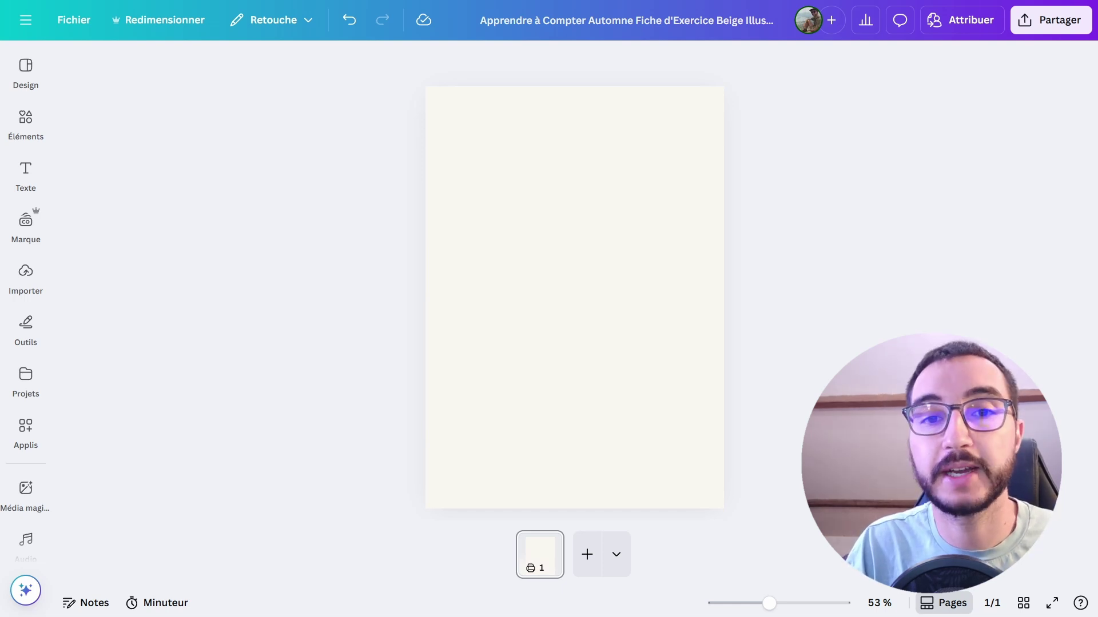
Place the lined school-paper image on the blank page and set it as the page background
{"action": "left_click_drag", "start_coordinate": [1, 286], "coordinate": [572, 297]}
{"action": "right_click", "coordinate": [586, 298]}
{"action": "left_click", "coordinate": [640, 534]}
{"action": "scroll", "coordinate": [514, 378], "scroll_direction": "up", "scroll_amount": 5}
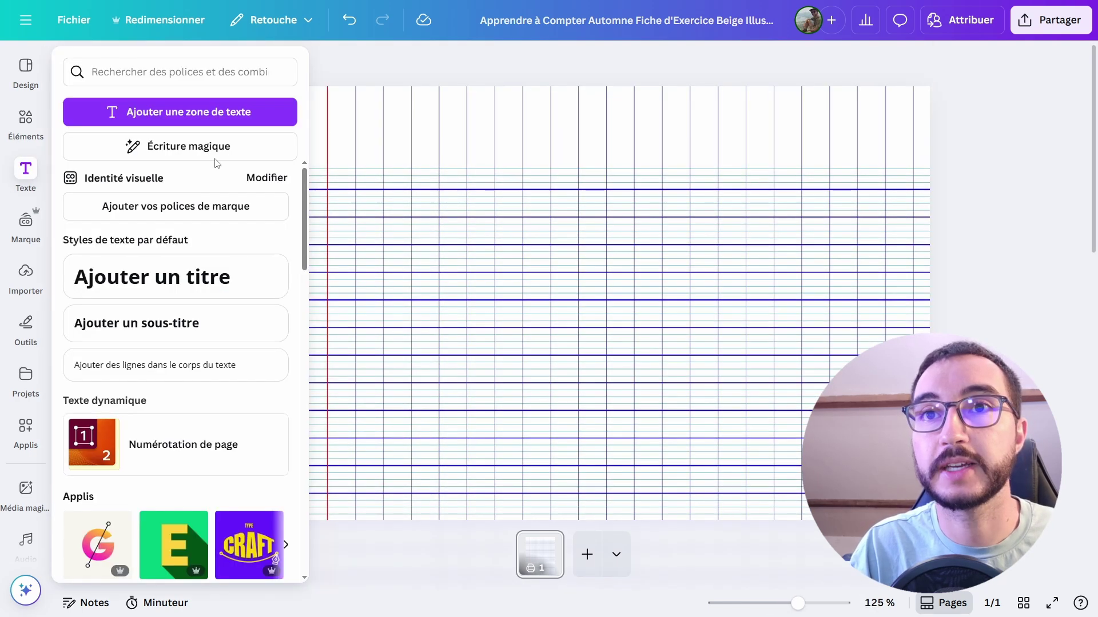
Add a text box reading "Lundi 1er septembre" and move it onto the first ruled line of the page
{"action": "key", "text": "t"}
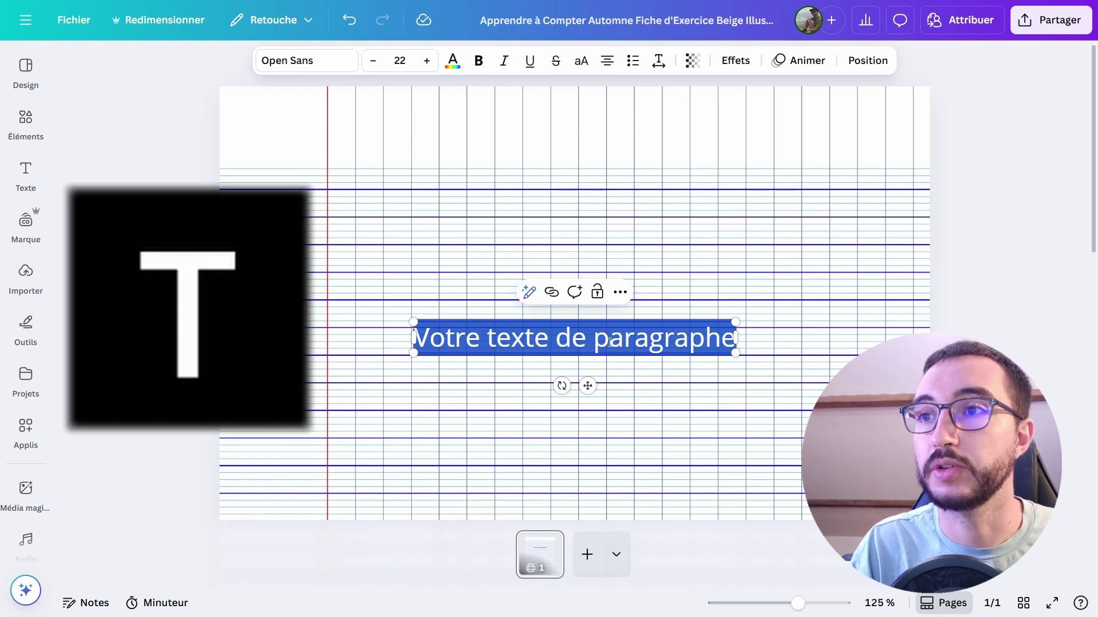
{"action": "left_click_drag", "start_coordinate": [414, 339], "coordinate": [736, 344]}
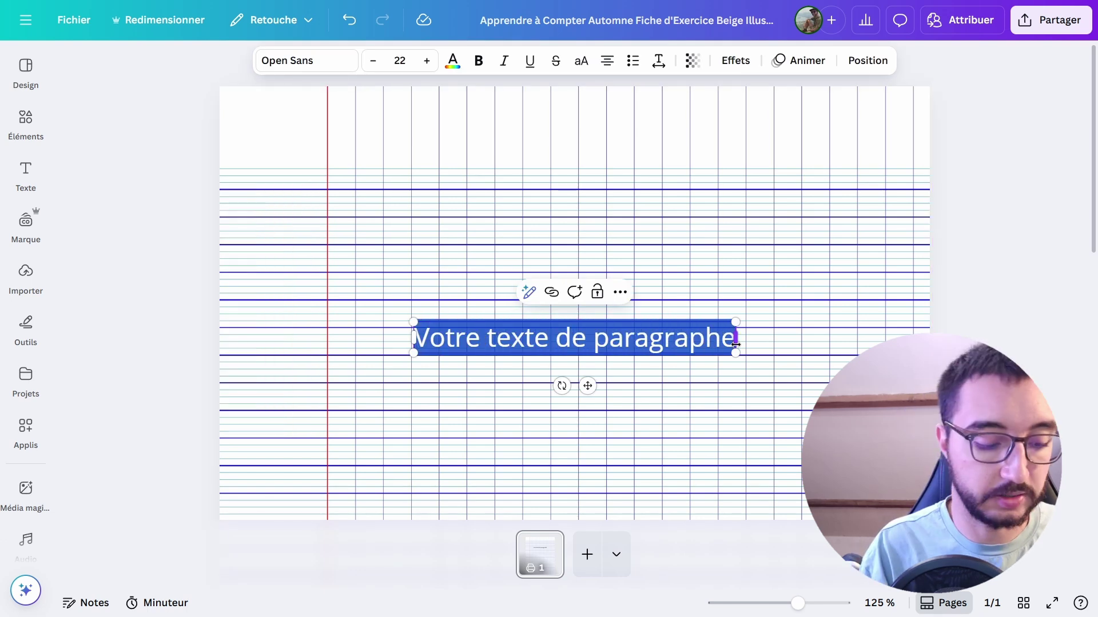
{"action": "type", "text": "Lundi"}
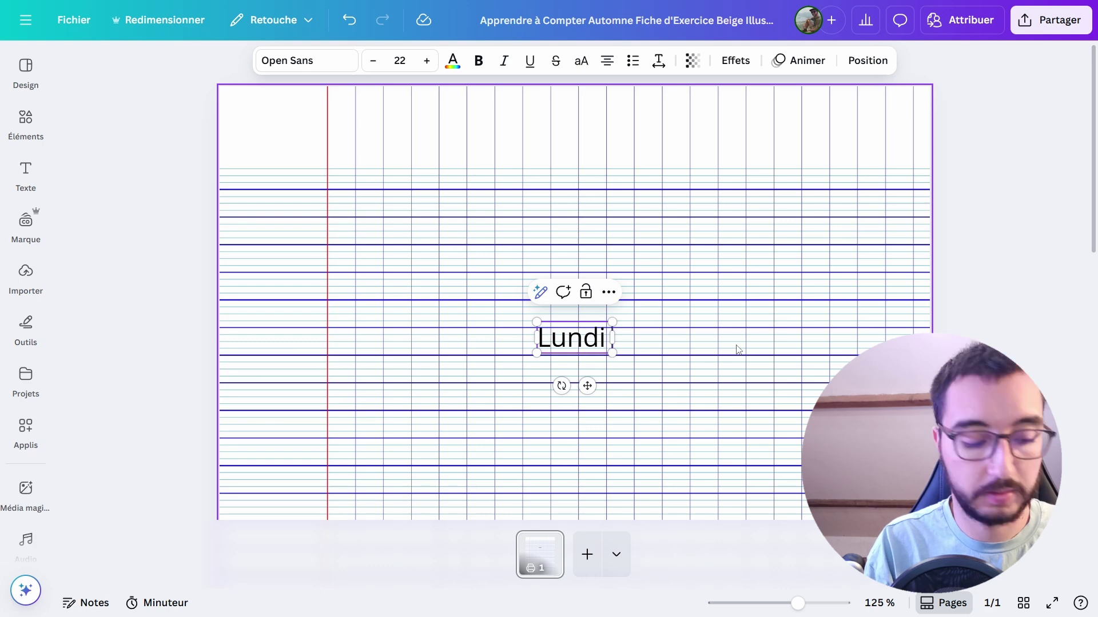
{"action": "type", "text": " 1er sept"}
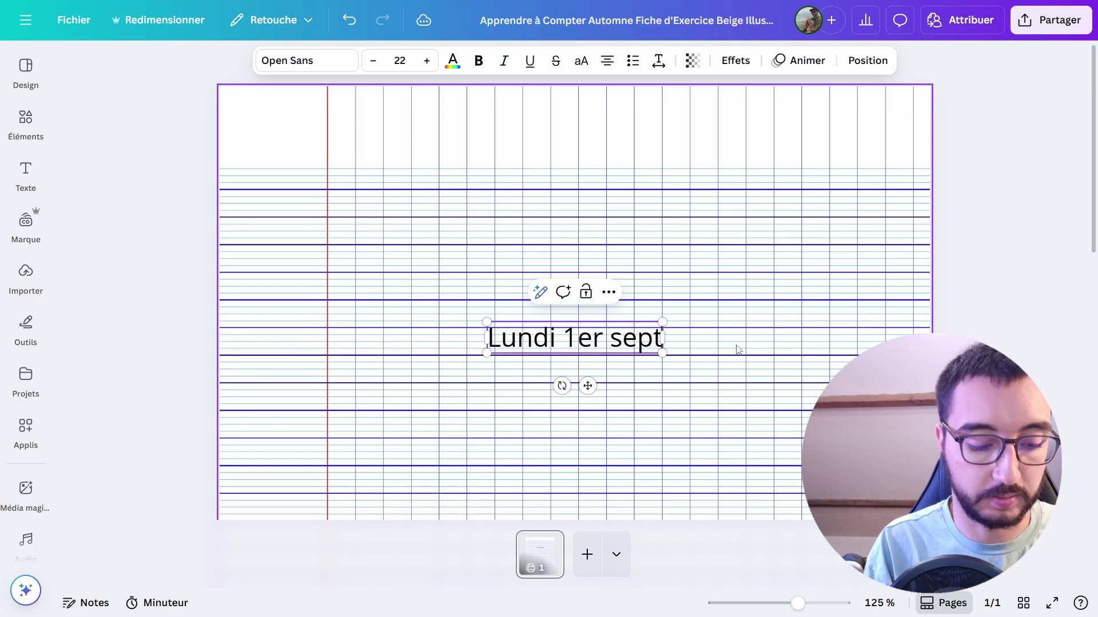
{"action": "type", "text": "embre"}
{"action": "left_click_drag", "start_coordinate": [587, 386], "coordinate": [595, 227]}
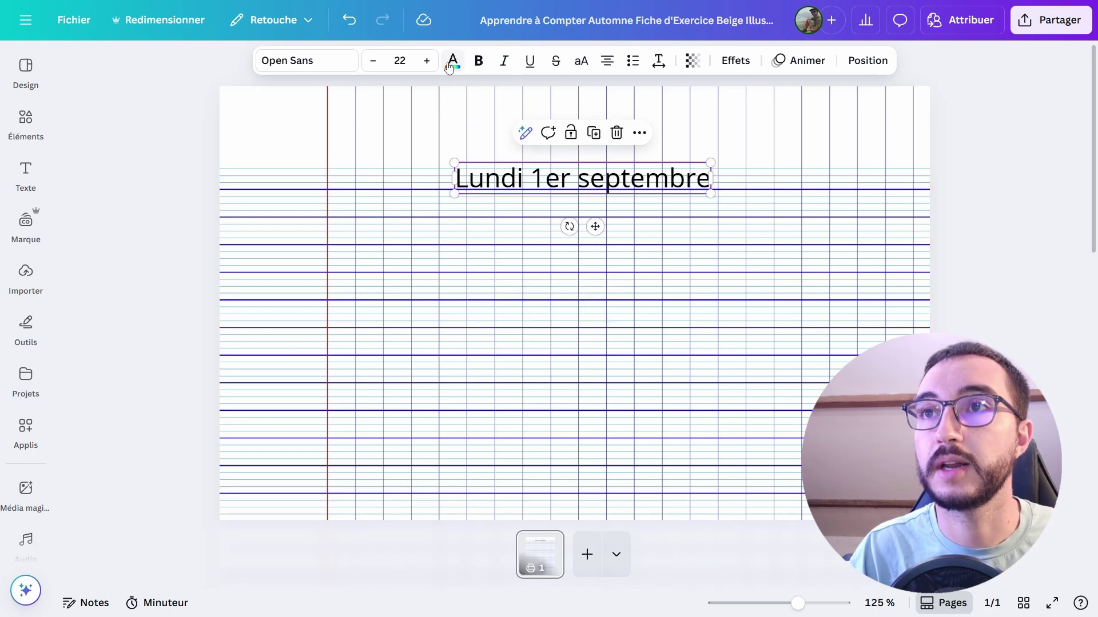
Colour the date text bright red from the default solid colours
{"action": "left_click", "coordinate": [452, 60]}
{"action": "left_click", "coordinate": [111, 552]}
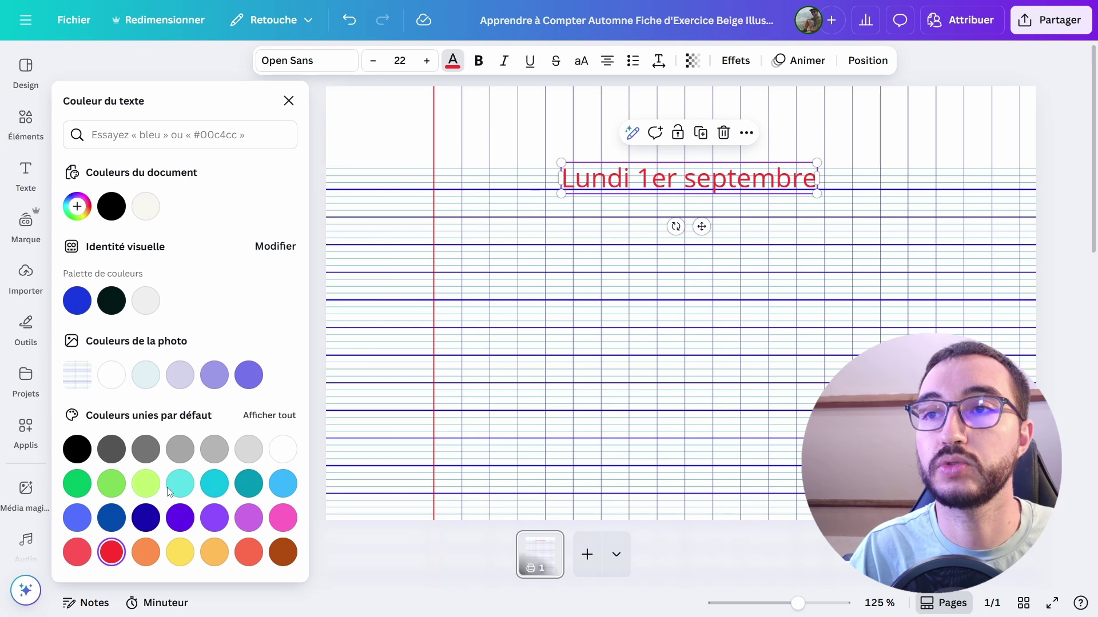
{"action": "key", "text": "Escape"}
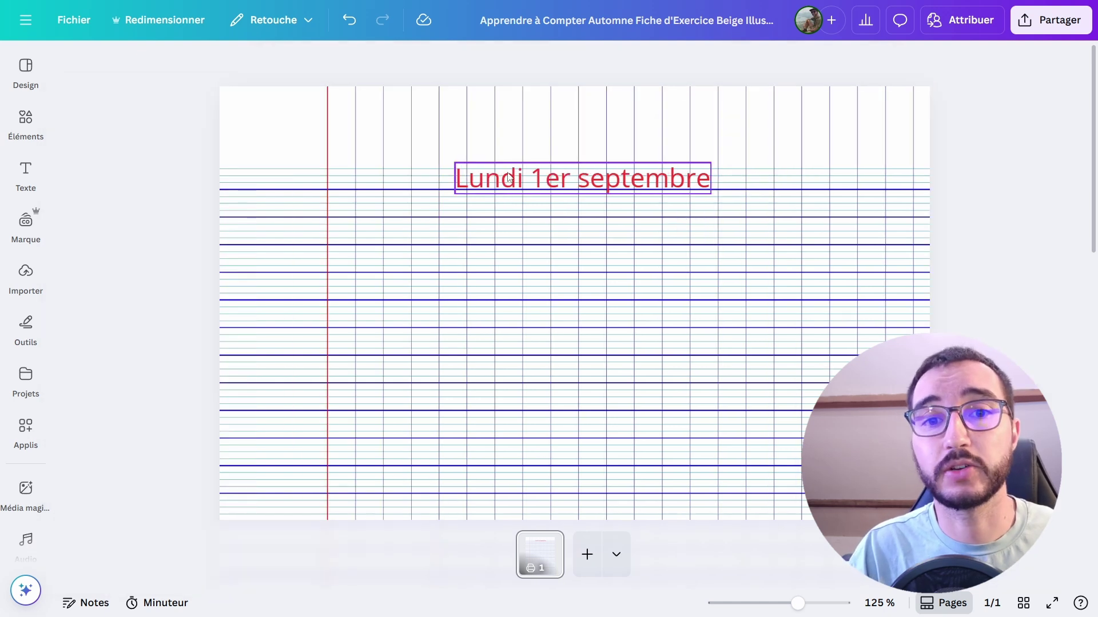
Set the font of the date text to Playwrite US Trad
{"action": "left_click", "coordinate": [509, 178]}
{"action": "key", "text": "ctrl+z"}
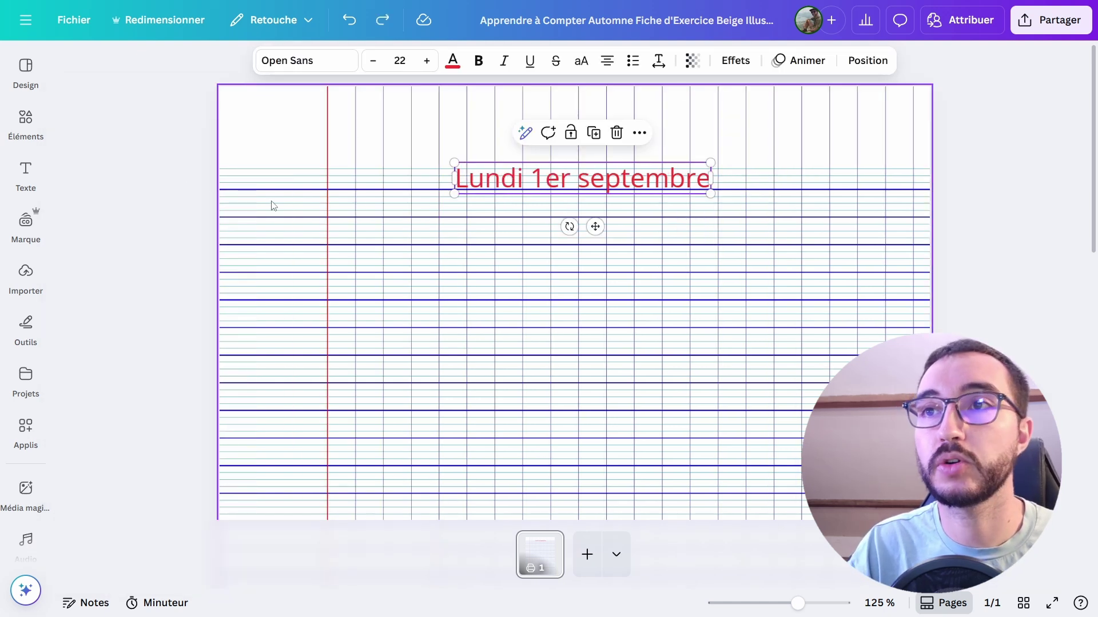
{"action": "left_click", "coordinate": [313, 62]}
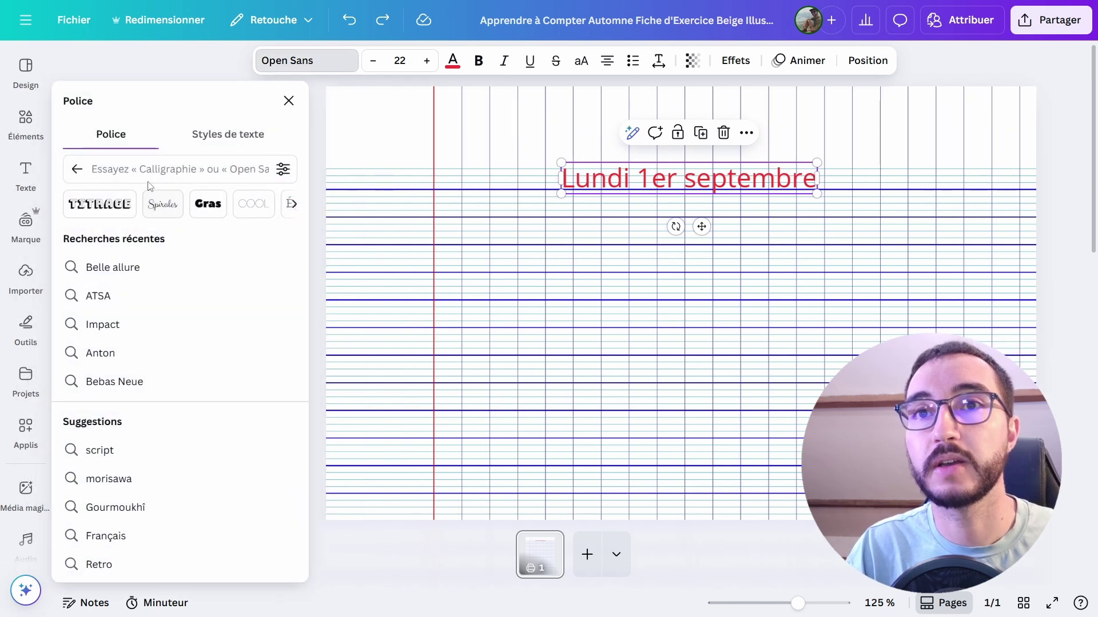
{"action": "key", "text": "ctrl+y"}
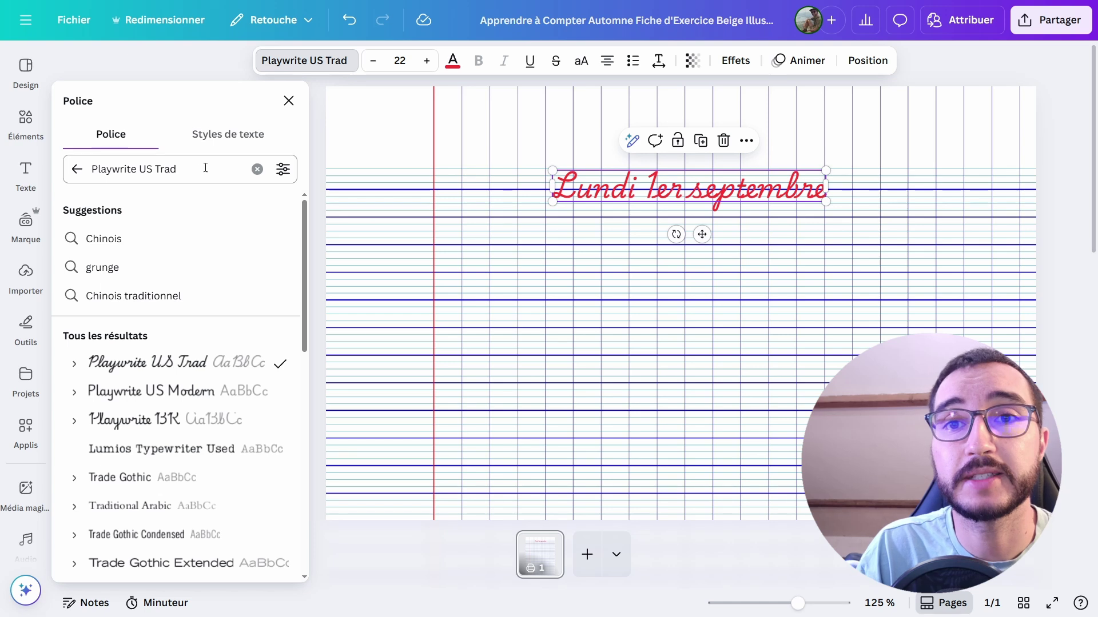
{"action": "key", "text": "Escape"}
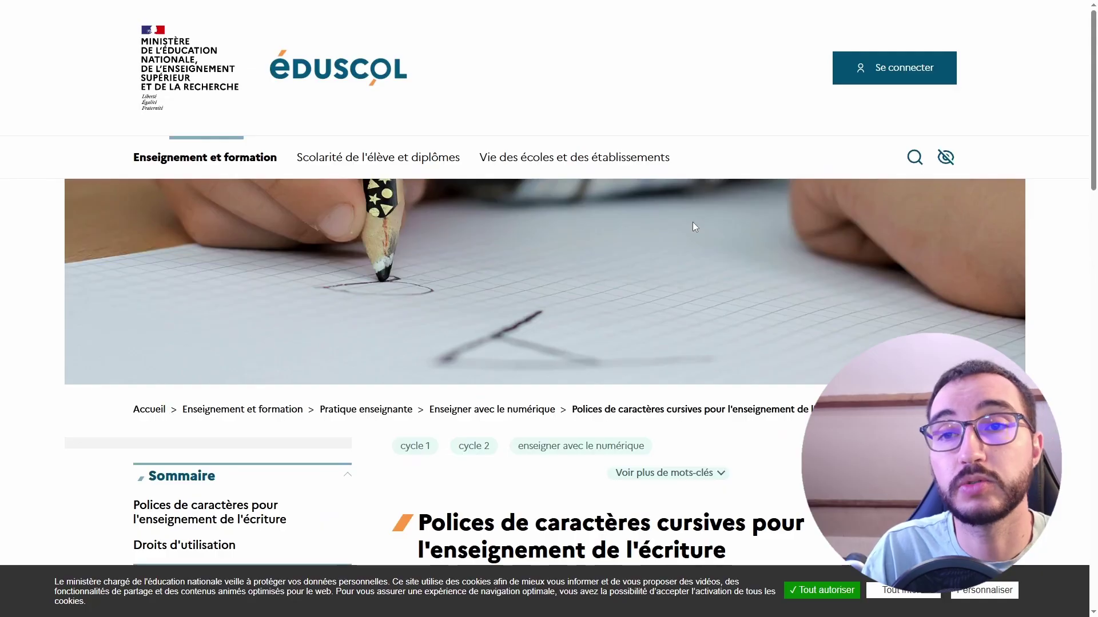
Review the Éduscol page on cursive fonts for teaching handwriting, including the Ecriture A and B samples
{"action": "scroll", "coordinate": [708, 249], "scroll_direction": "down", "scroll_amount": 10}
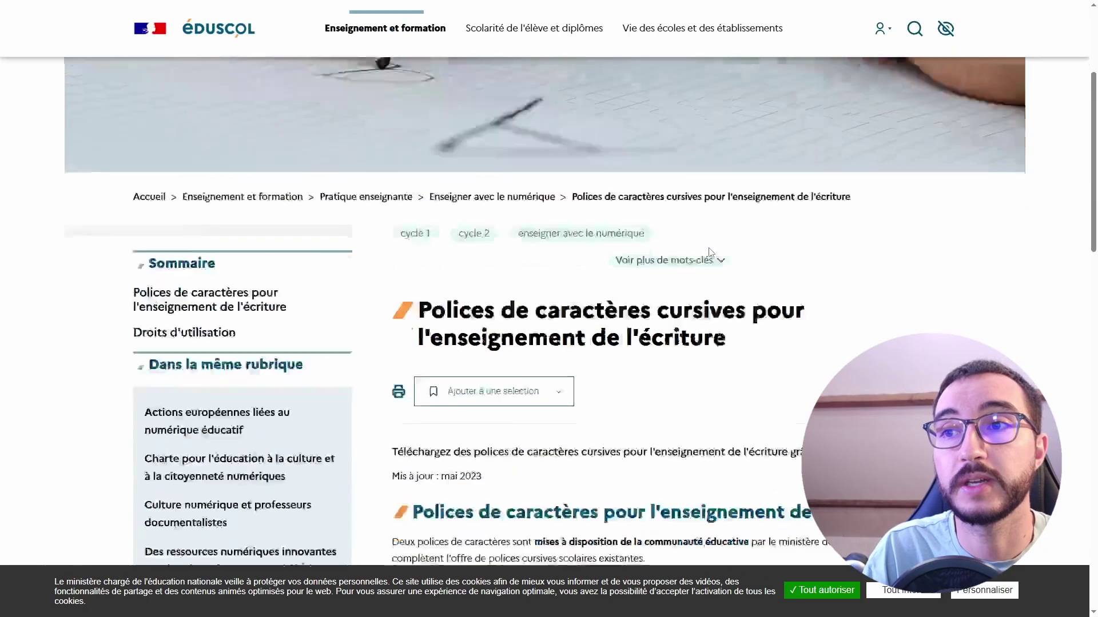
{"action": "scroll", "coordinate": [628, 252], "scroll_direction": "down", "scroll_amount": 3}
{"action": "scroll", "coordinate": [572, 241], "scroll_direction": "up", "scroll_amount": 3}
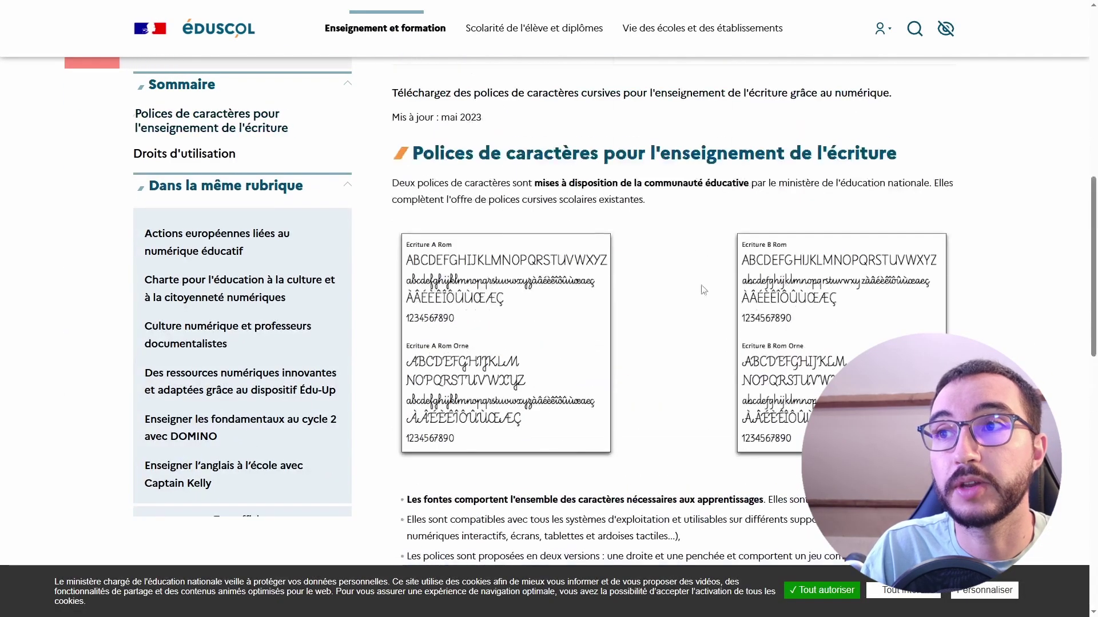
{"action": "scroll", "coordinate": [541, 331], "scroll_direction": "down", "scroll_amount": 7}
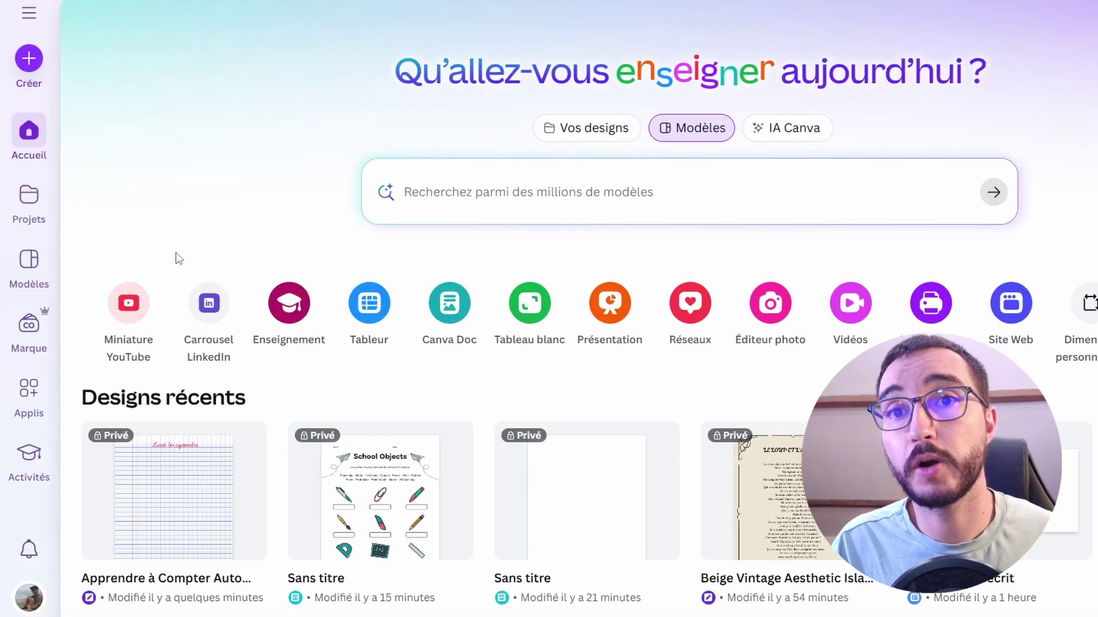
Back in Canva, open the "Police cursive" brand kit and go to its fonts section
{"action": "left_click", "coordinate": [30, 324]}
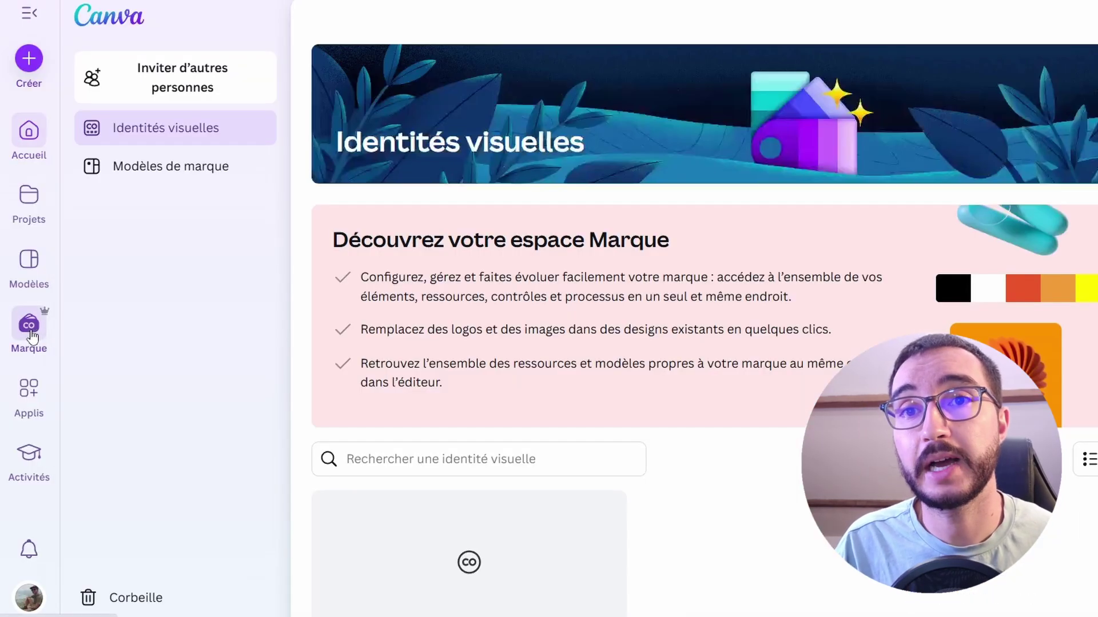
{"action": "scroll", "coordinate": [650, 338], "scroll_direction": "down", "scroll_amount": 4}
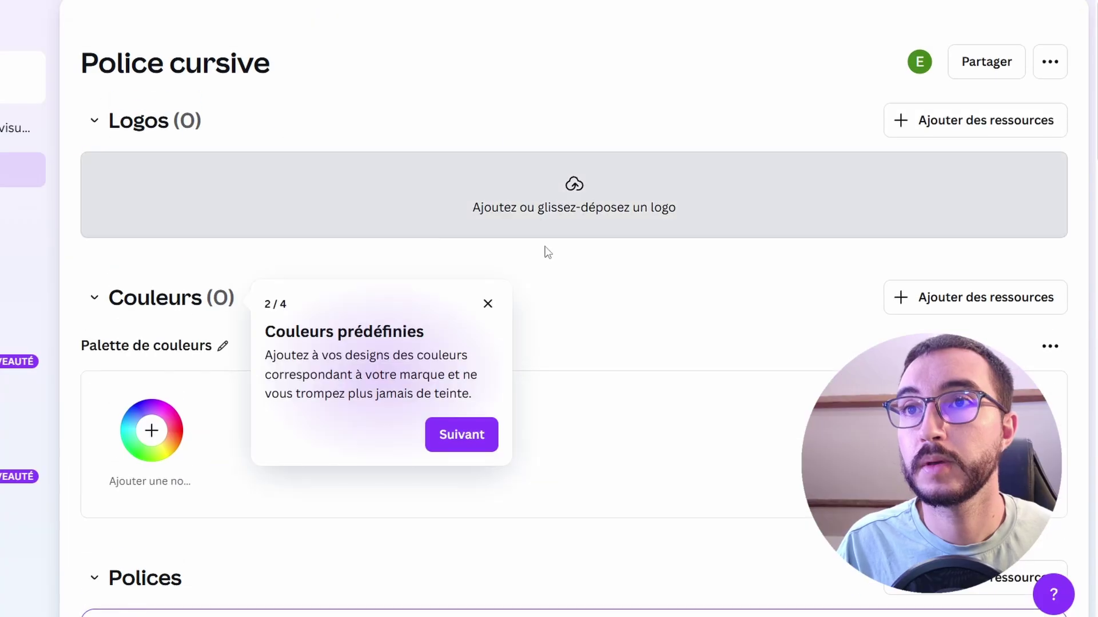
{"action": "scroll", "coordinate": [688, 269], "scroll_direction": "down", "scroll_amount": 4}
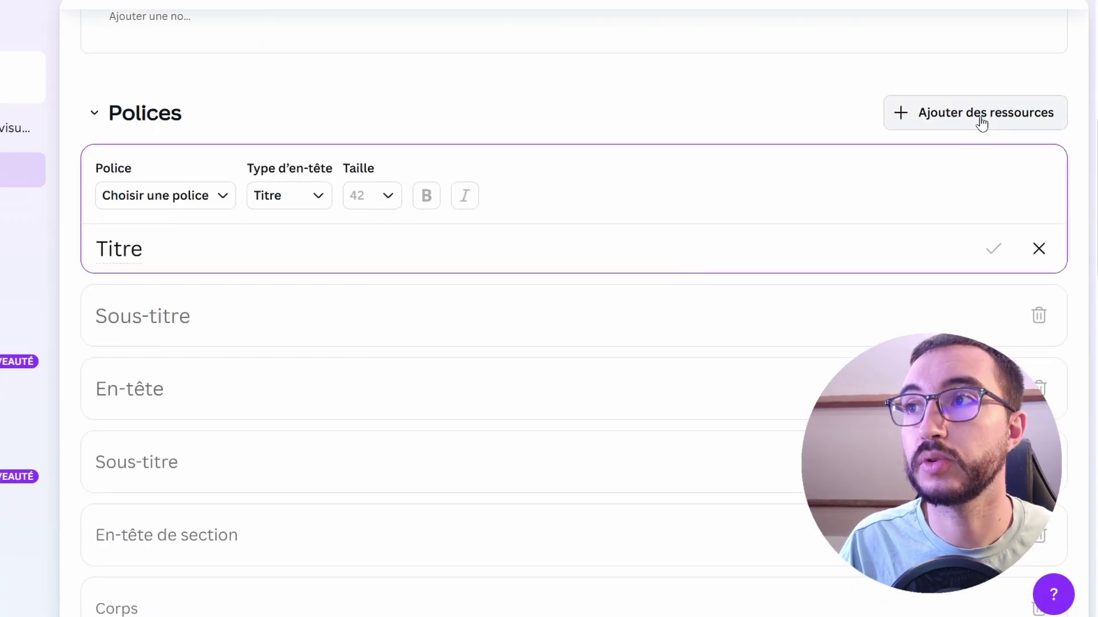
Import the EcritureA .otf font files into the brand kit and dismiss the list of imported fonts
{"action": "left_click", "coordinate": [966, 125]}
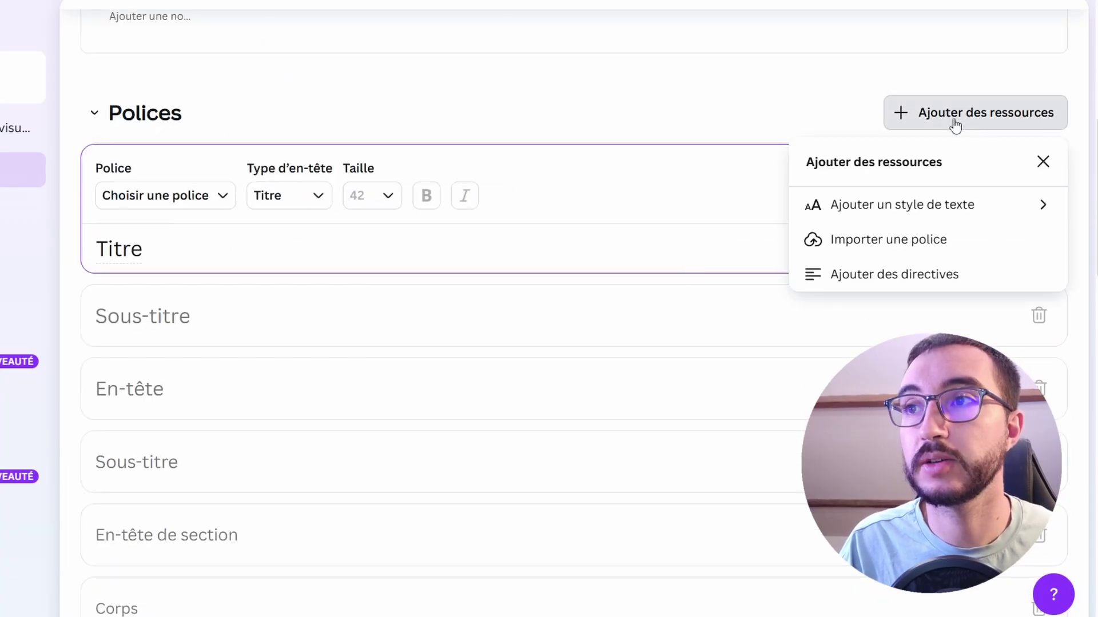
{"action": "left_click", "coordinate": [887, 245]}
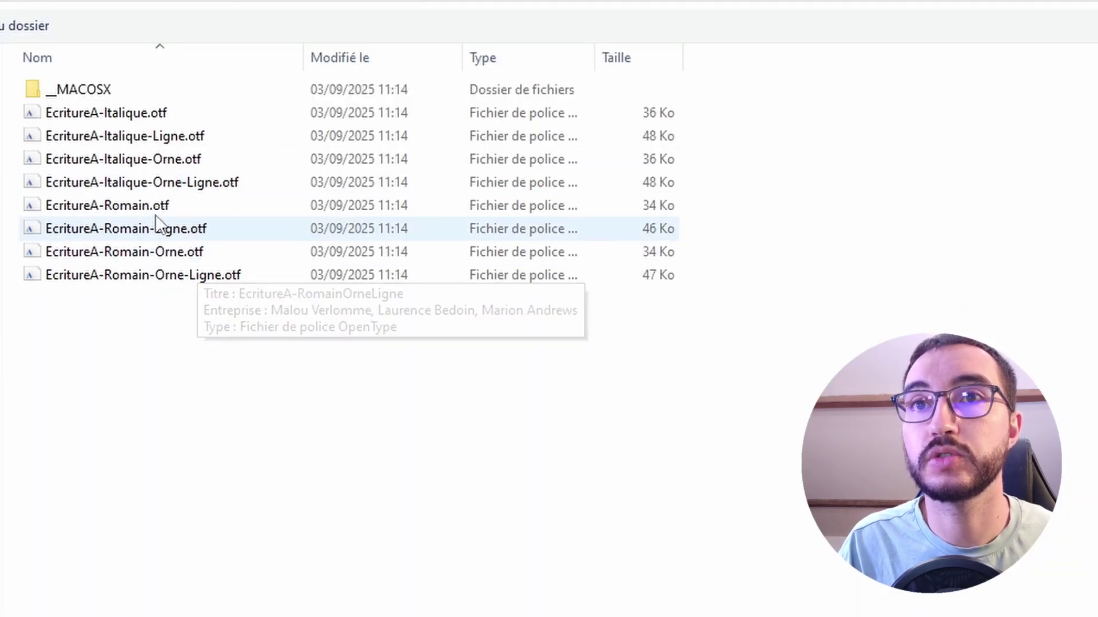
{"action": "left_click", "coordinate": [166, 272], "text": "shift"}
{"action": "left_click_drag", "start_coordinate": [217, 510], "coordinate": [108, 123]}
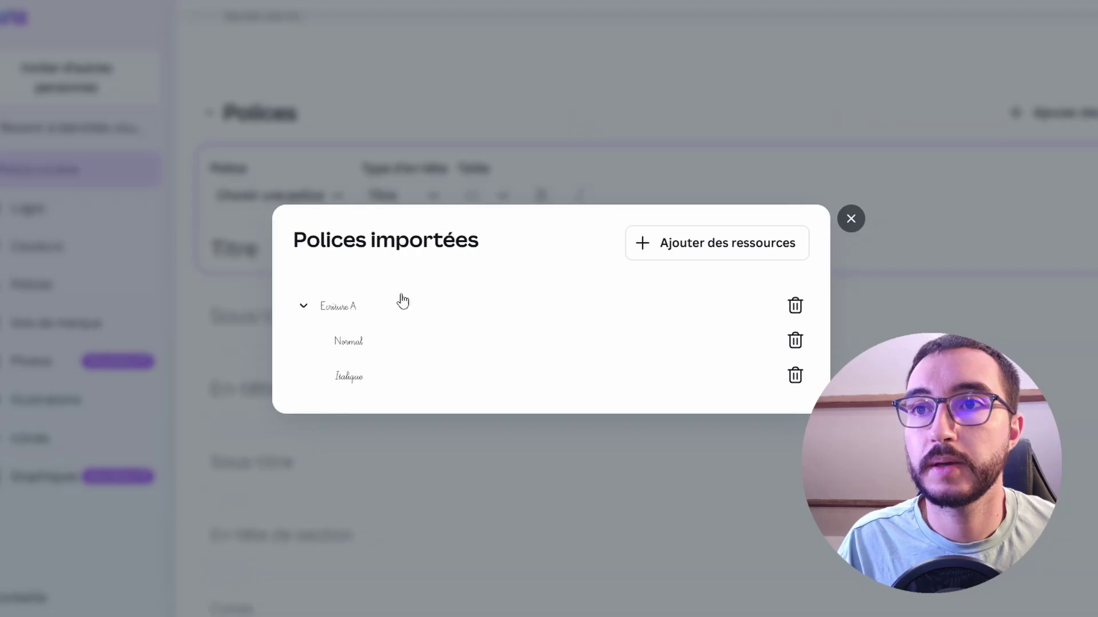
{"action": "left_click", "coordinate": [851, 218]}
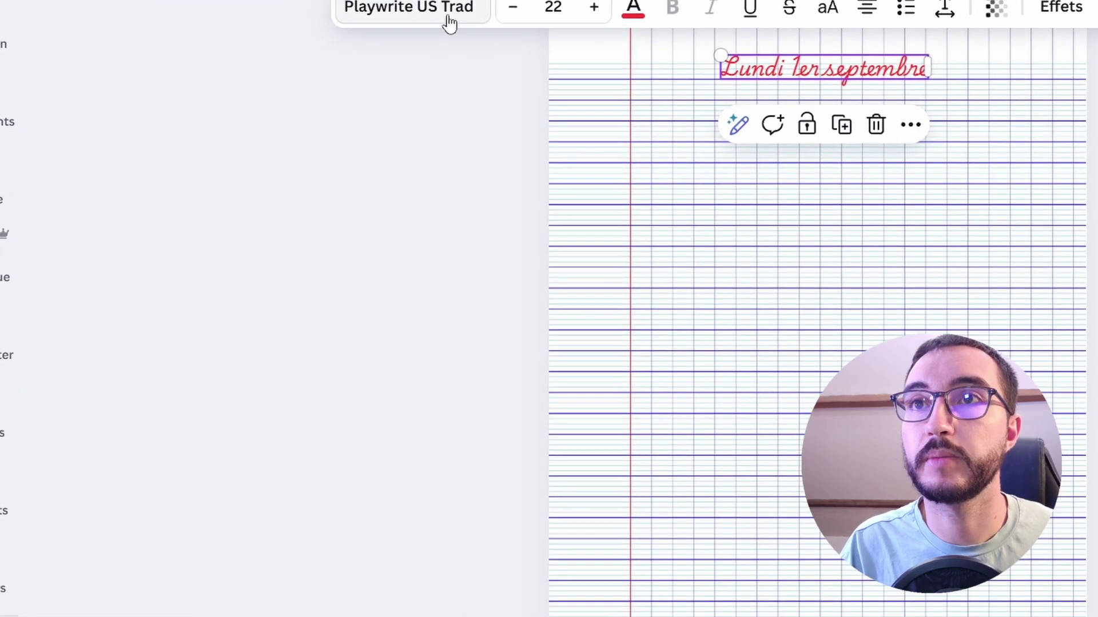
Search the fonts for "ecriture A" and apply Ecriture A to the date text
{"action": "left_click", "coordinate": [448, 22]}
{"action": "type", "text": "ecriture A"}
{"action": "left_click", "coordinate": [242, 169]}
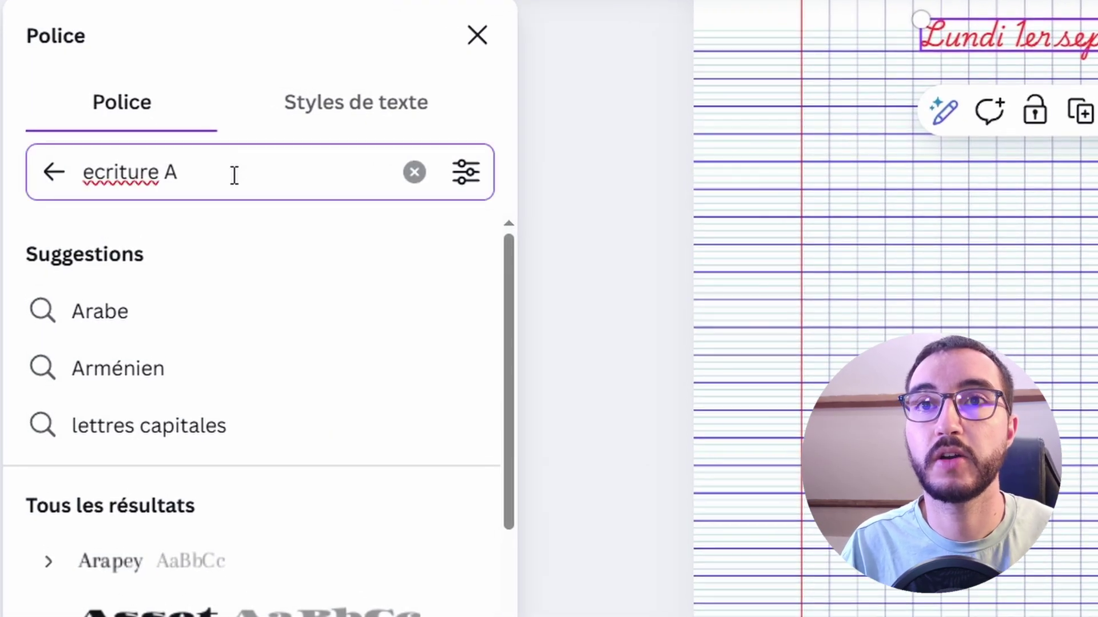
{"action": "key", "text": "BackSpace"}
{"action": "key", "text": "BackSpace"}
{"action": "left_click", "coordinate": [292, 315]}
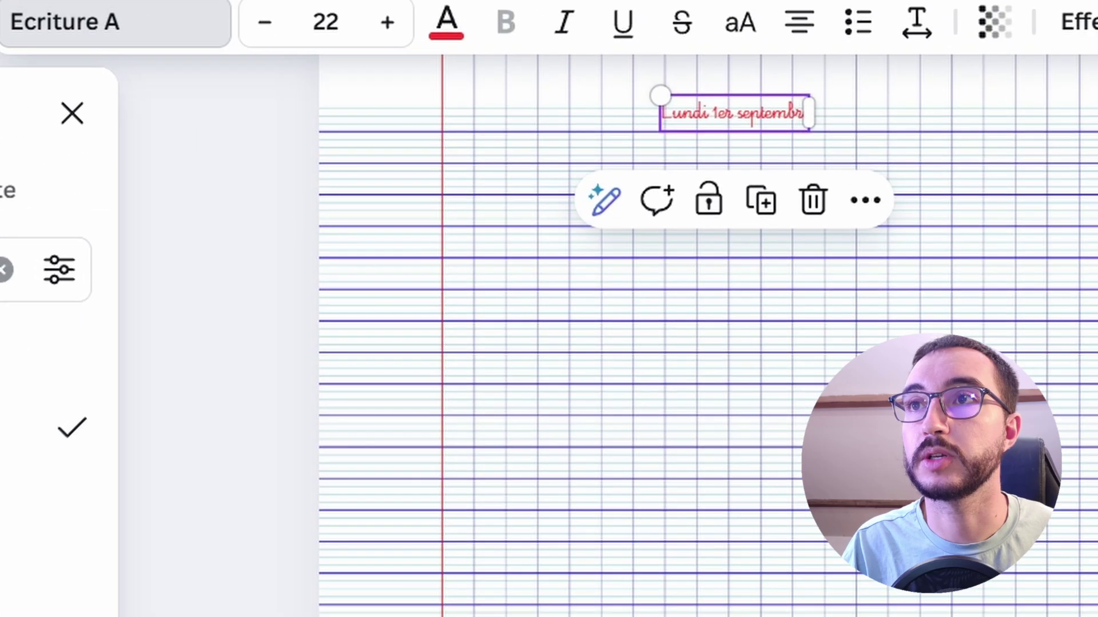
Increase the font size of the date "Lundi 1er septembre" to 32
{"action": "left_click", "coordinate": [387, 23]}
{"action": "left_click", "coordinate": [387, 22]}
{"action": "left_click", "coordinate": [387, 23]}
{"action": "left_click", "coordinate": [387, 23]}
{"action": "left_click", "coordinate": [387, 23]}
{"action": "left_click", "coordinate": [387, 22]}
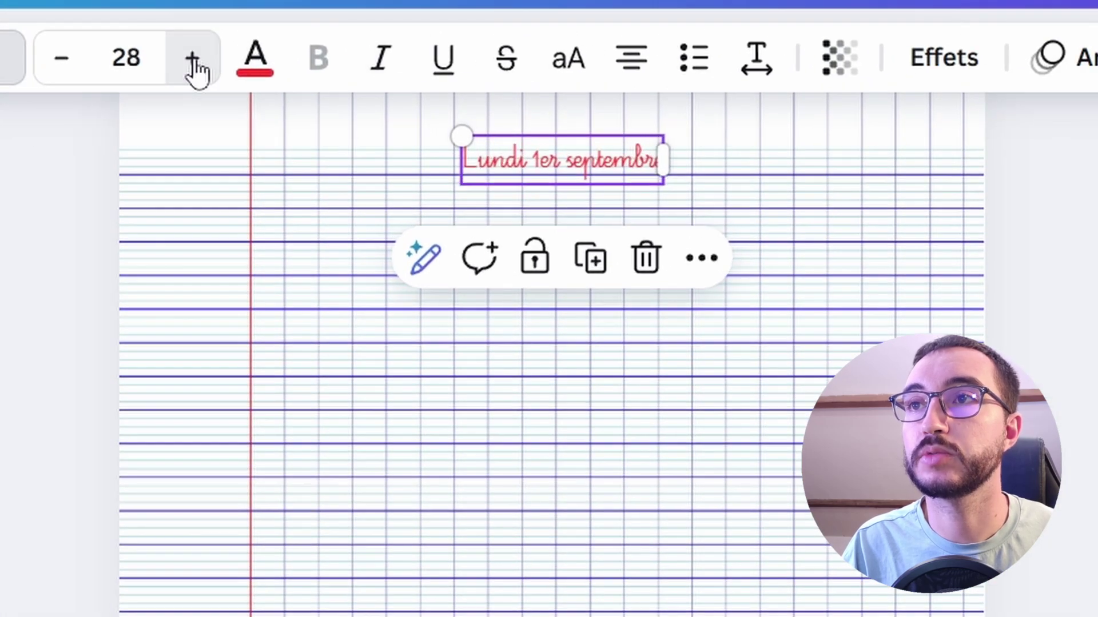
{"action": "left_click", "coordinate": [192, 59]}
{"action": "left_click", "coordinate": [193, 59]}
{"action": "left_click", "coordinate": [193, 59]}
{"action": "left_click", "coordinate": [193, 59]}
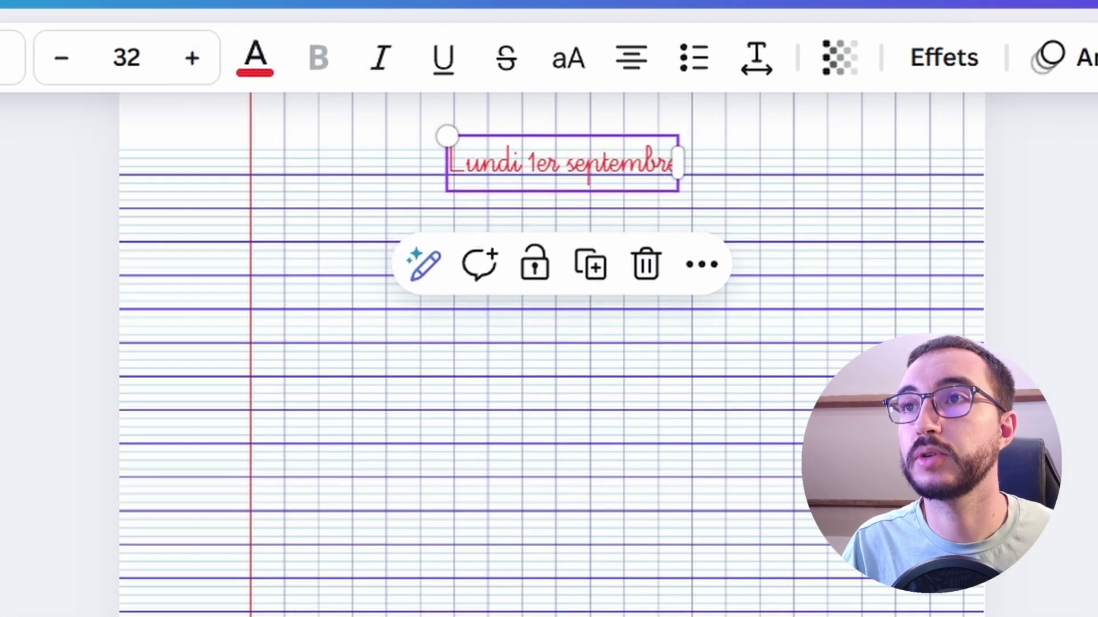
{"action": "scroll", "coordinate": [667, 397], "scroll_direction": "up", "scroll_amount": 5}
{"action": "left_click", "coordinate": [77, 495]}
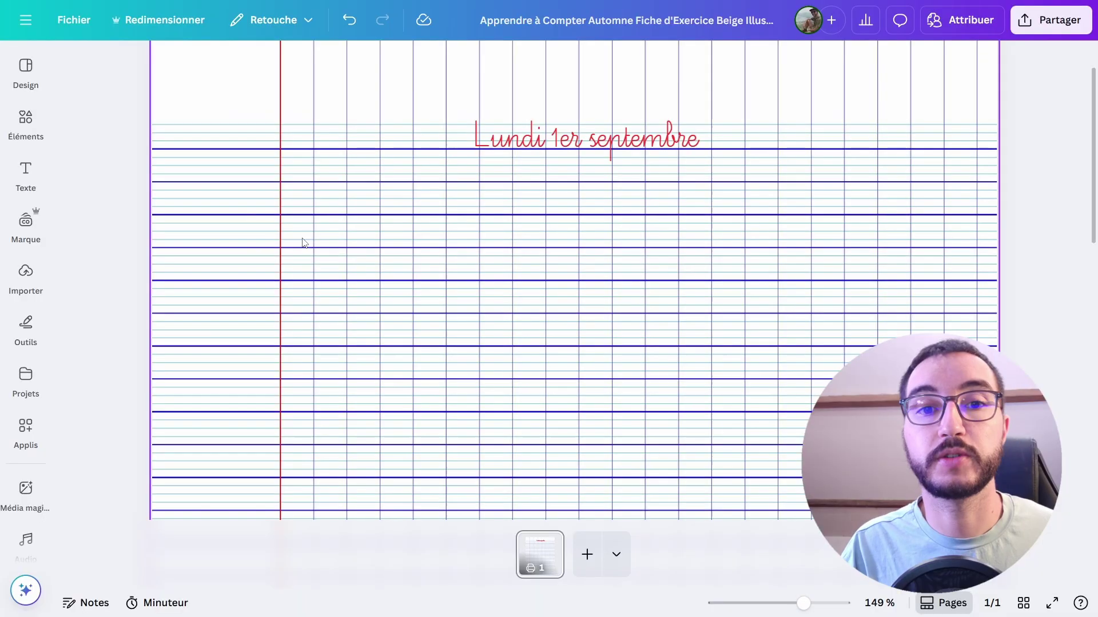
Paste the cursive word "ours" onto a ruled line against the red margin line and slightly reduce its font size
{"action": "key", "text": "ctrl+v"}
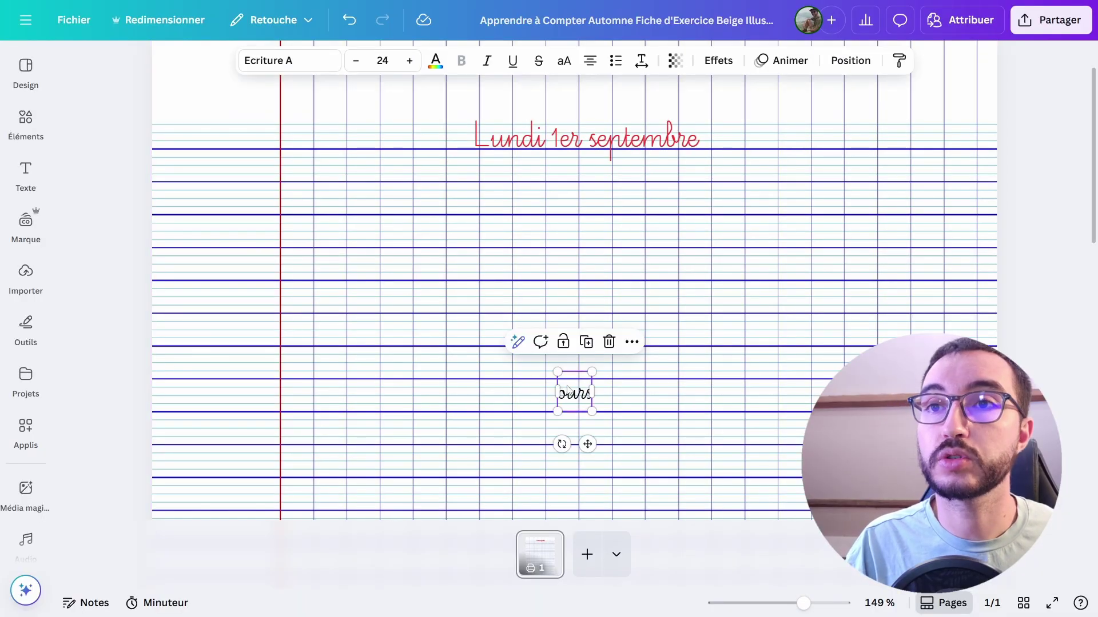
{"action": "left_click_drag", "start_coordinate": [572, 392], "coordinate": [294, 271]}
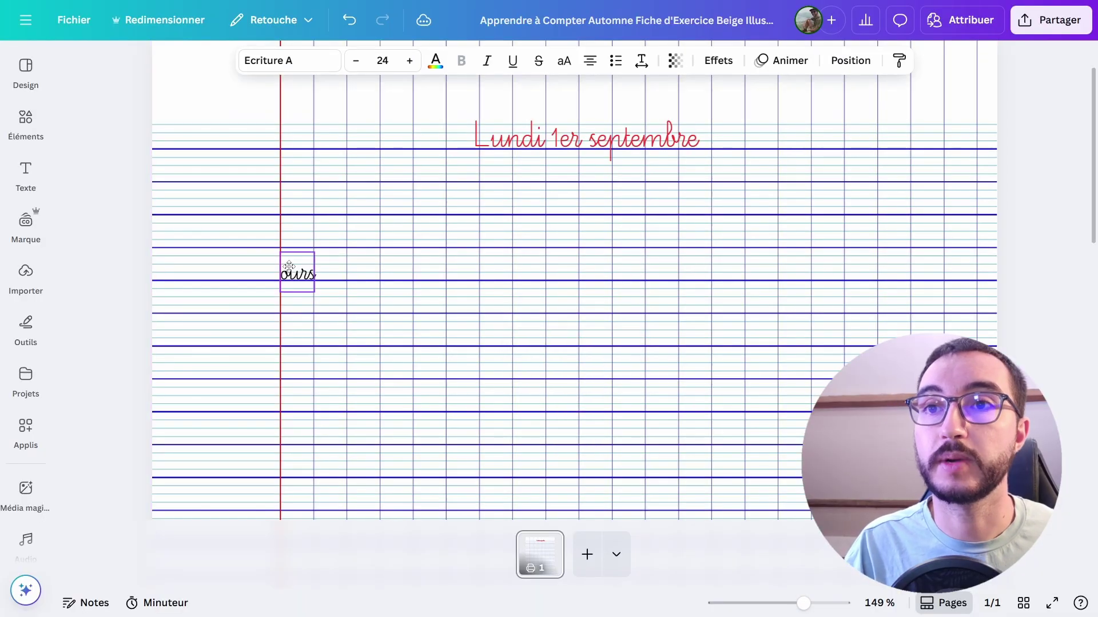
{"action": "left_click", "coordinate": [356, 61]}
Add a circle below the word "ours" and fill it with the red from the document colours
{"action": "scroll", "coordinate": [294, 269], "scroll_direction": "down", "scroll_amount": 3}
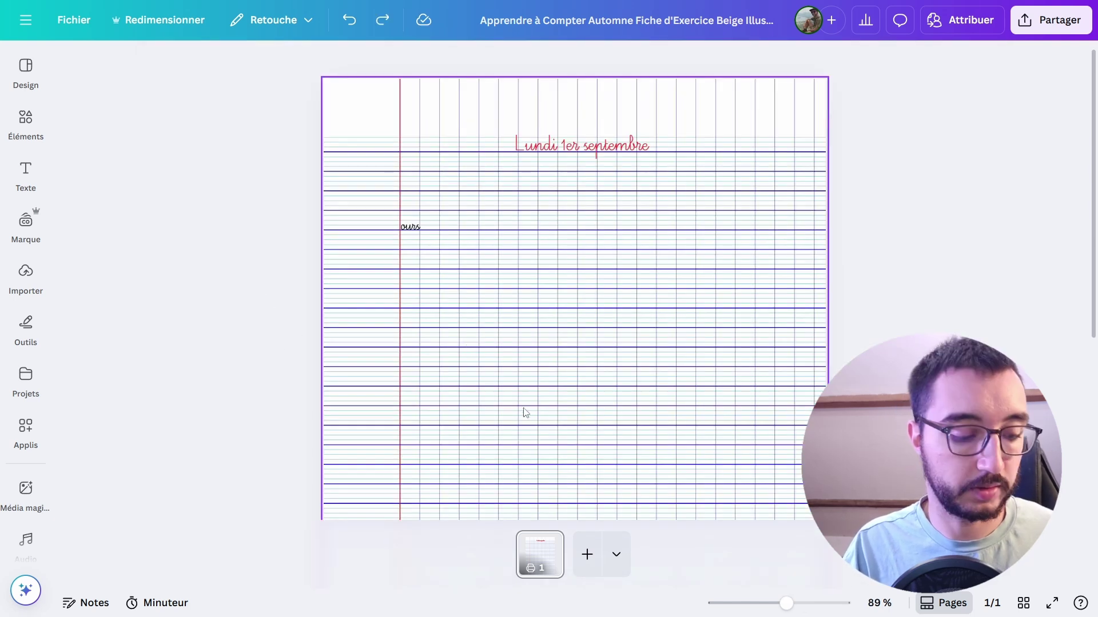
{"action": "key", "text": "c"}
{"action": "left_click_drag", "start_coordinate": [567, 421], "coordinate": [508, 326]}
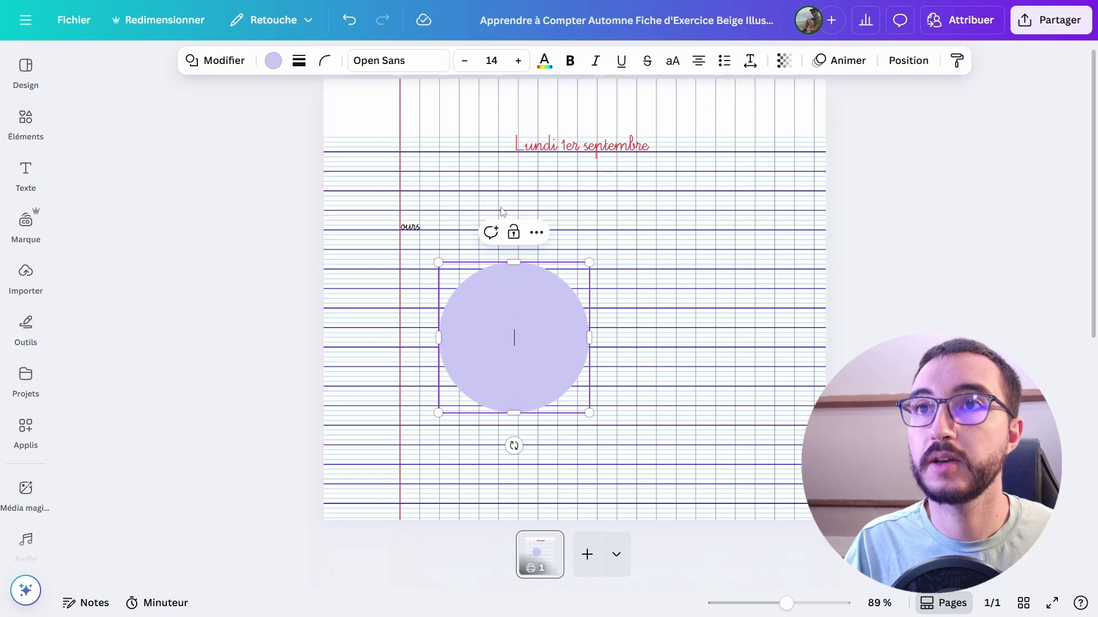
{"action": "left_click", "coordinate": [273, 61]}
{"action": "left_click", "coordinate": [242, 206]}
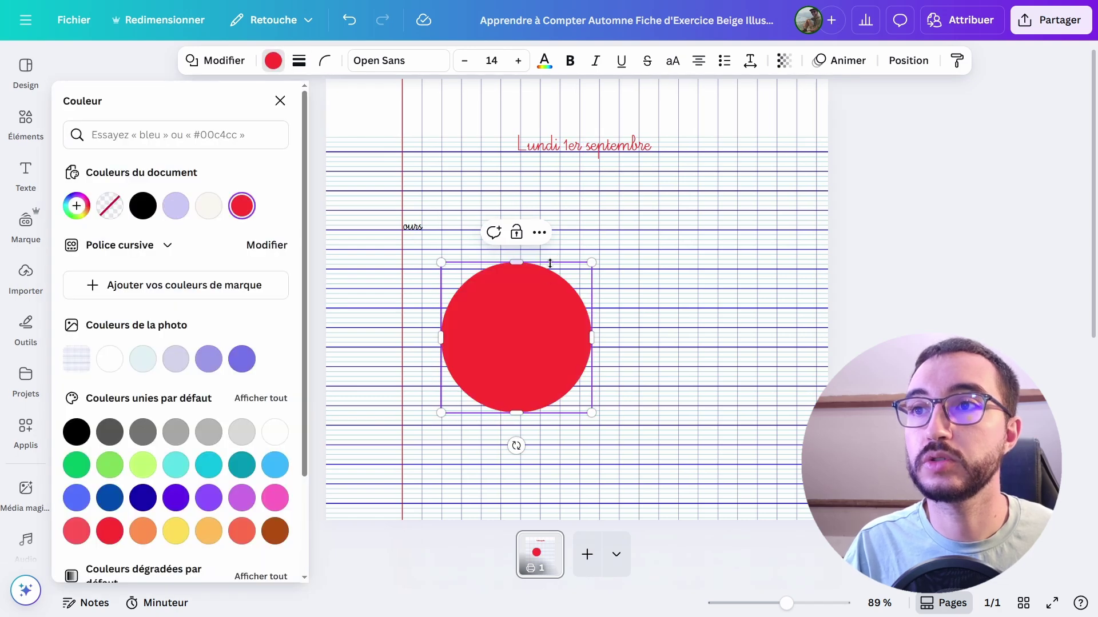
Shrink the red circle to a tiny dot and place it on the margin line at the start of "ours"
{"action": "left_click_drag", "start_coordinate": [587, 262], "coordinate": [451, 399]}
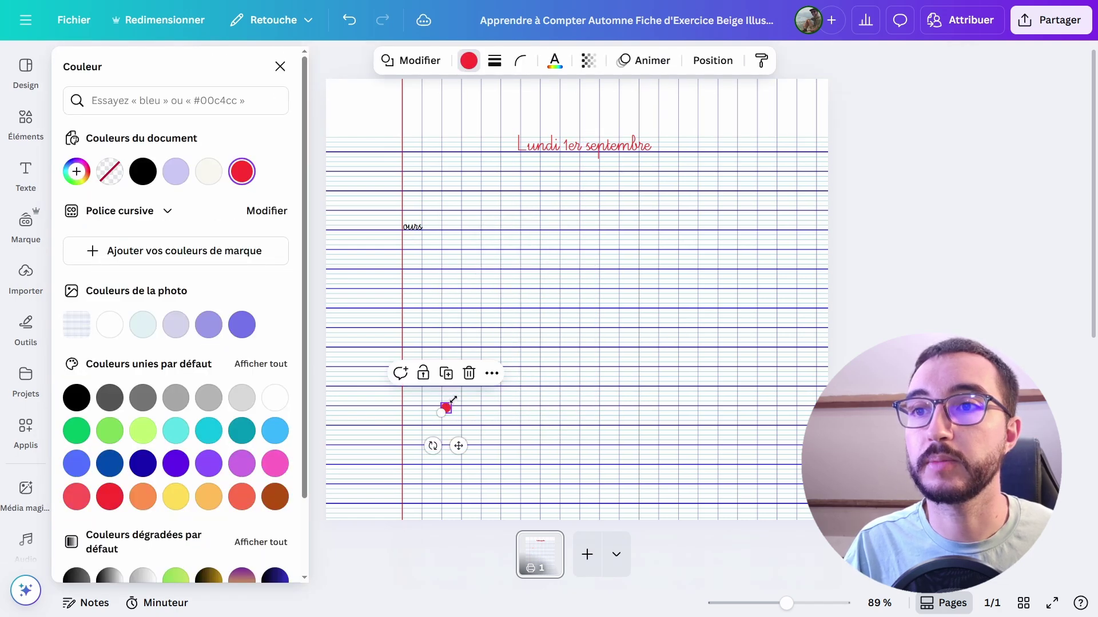
{"action": "scroll", "coordinate": [447, 406], "scroll_direction": "up", "scroll_amount": 5}
{"action": "scroll", "coordinate": [447, 406], "scroll_direction": "up", "scroll_amount": 5}
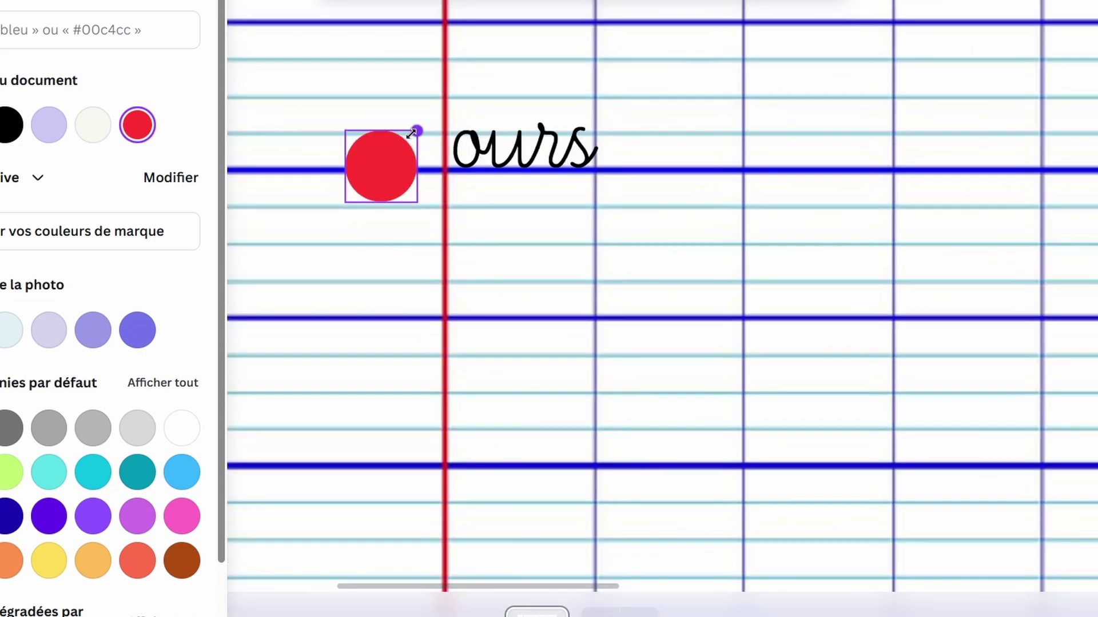
{"action": "left_click_drag", "start_coordinate": [410, 134], "coordinate": [446, 140]}
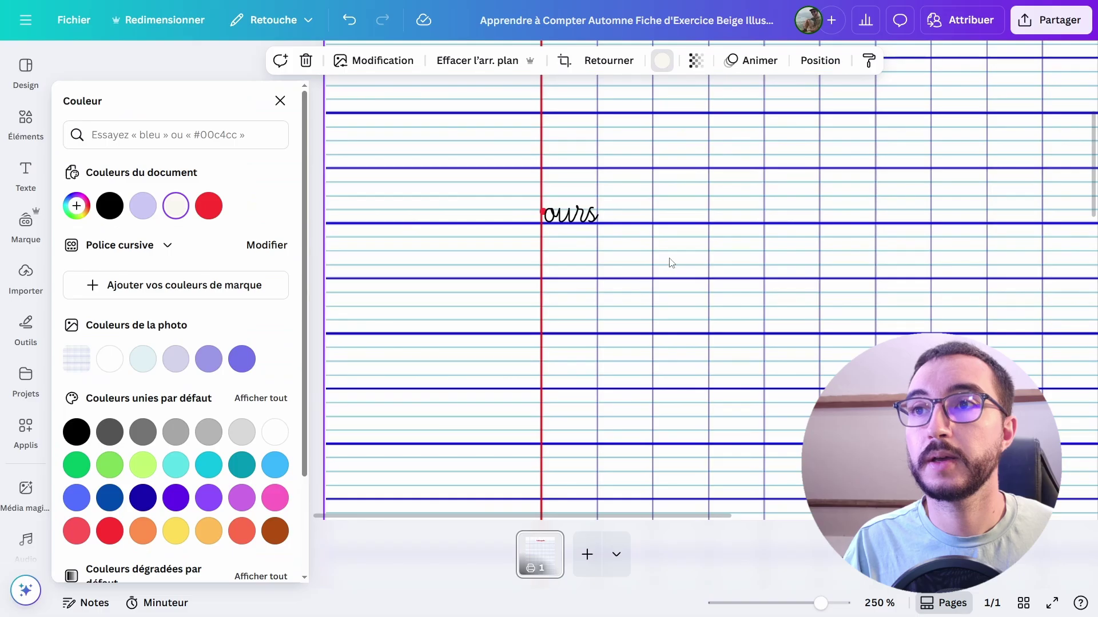
Duplicate the red dot along the "ours" line, placing a copy at every second vertical line across the sheet
{"action": "scroll", "coordinate": [436, 270], "scroll_direction": "up", "scroll_amount": 1}
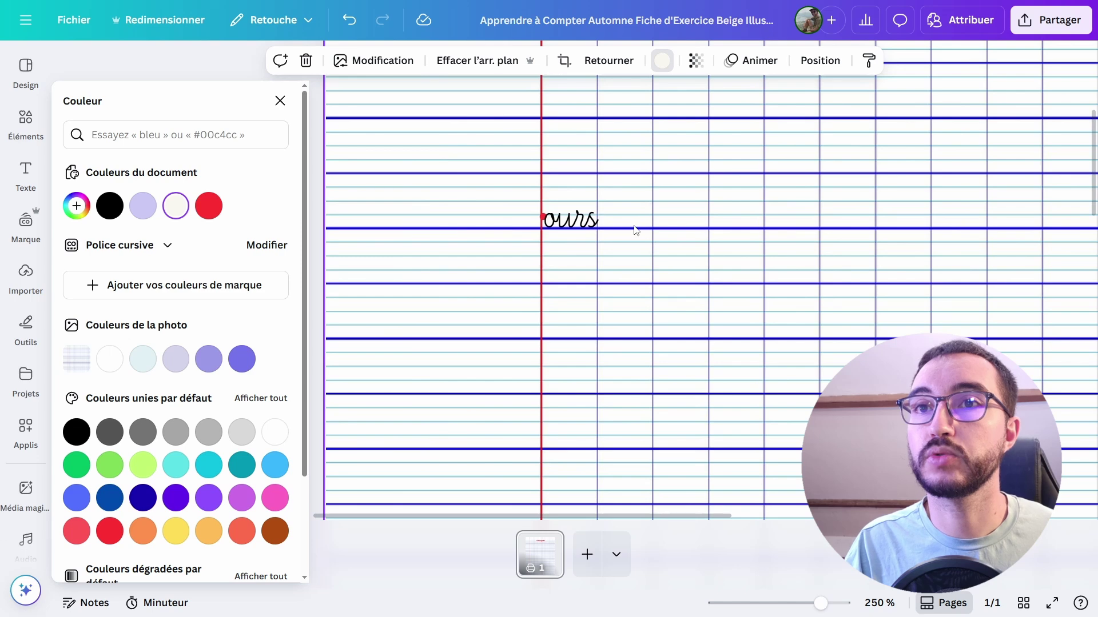
{"action": "scroll", "coordinate": [525, 251], "scroll_direction": "right", "scroll_amount": 5}
{"action": "scroll", "coordinate": [510, 262], "scroll_direction": "left", "scroll_amount": 3}
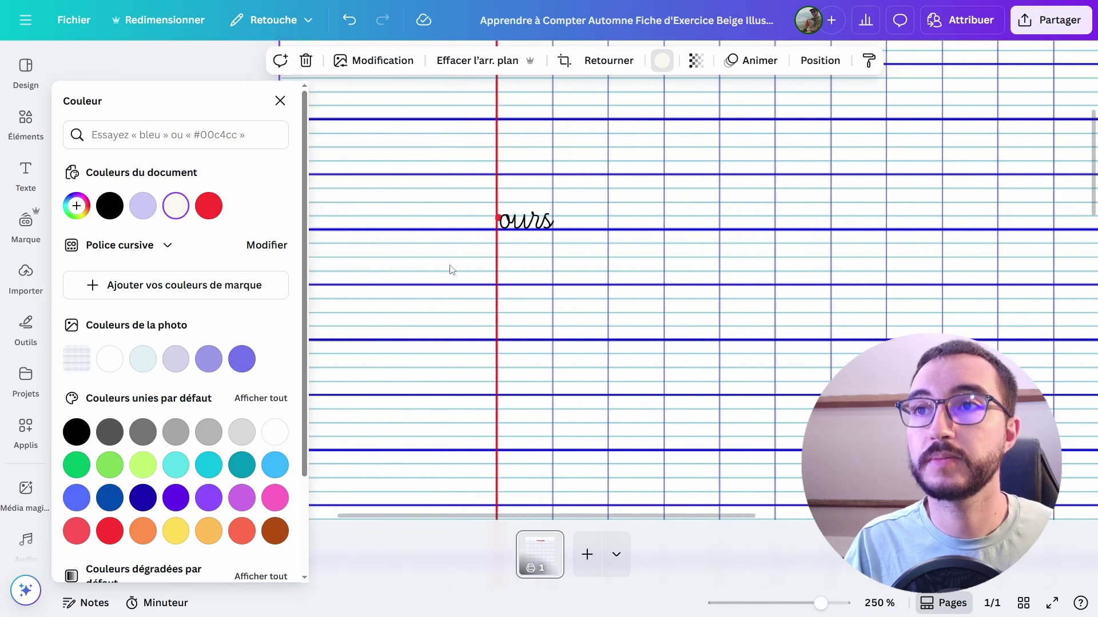
{"action": "left_click", "coordinate": [527, 247]}
{"action": "scroll", "coordinate": [526, 248], "scroll_direction": "up", "scroll_amount": 5}
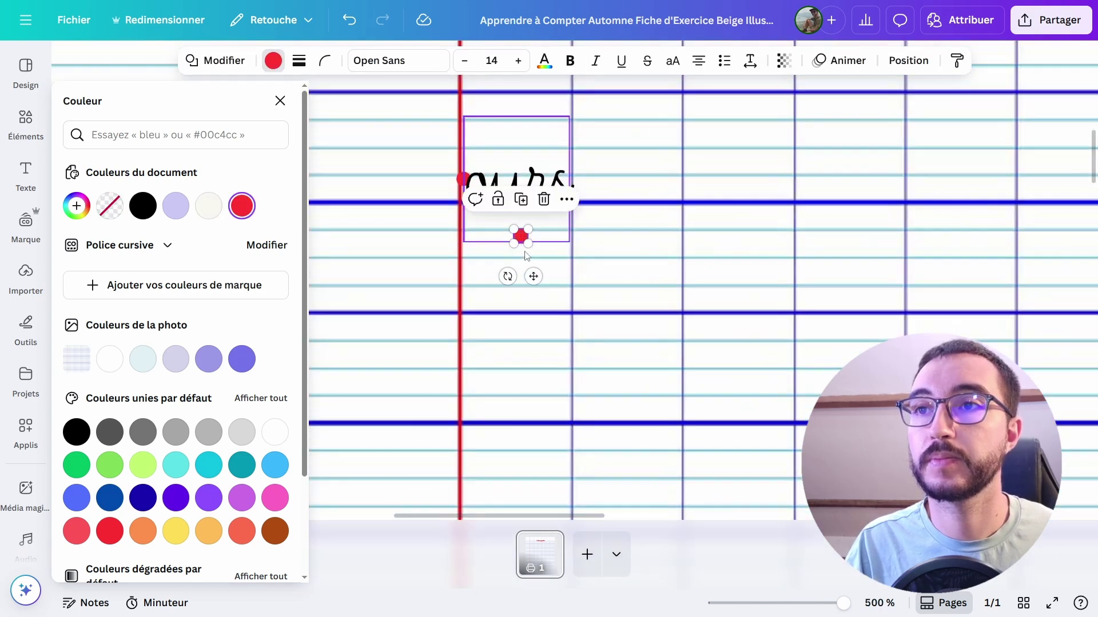
{"action": "left_click_drag", "start_coordinate": [520, 236], "coordinate": [673, 181]}
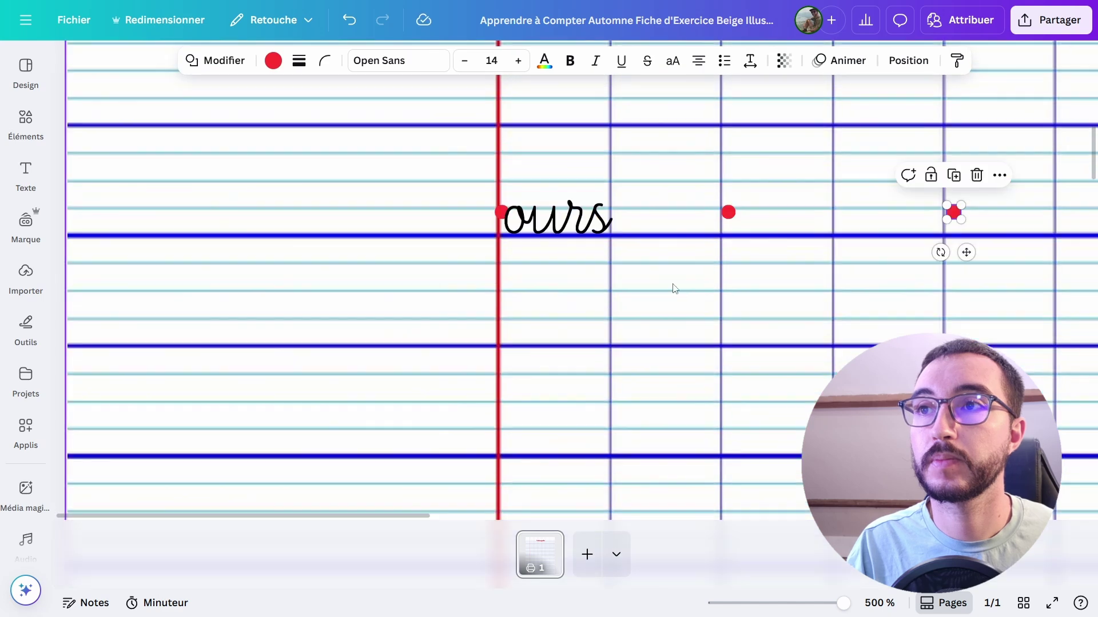
{"action": "left_click_drag", "start_coordinate": [352, 211], "coordinate": [574, 315]}
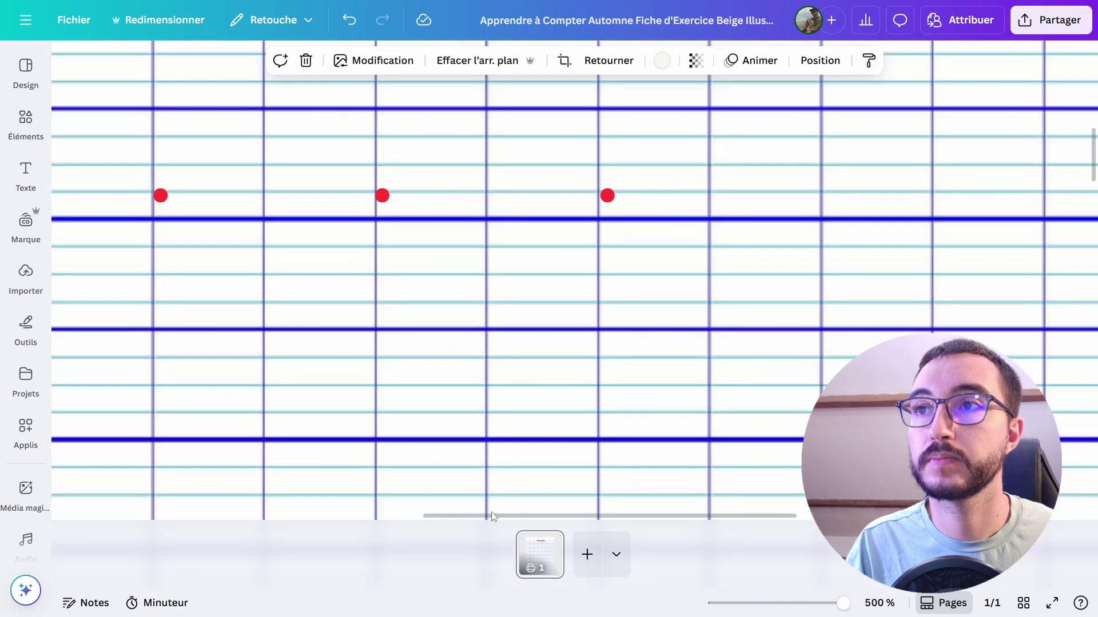
{"action": "left_click_drag", "start_coordinate": [608, 193], "coordinate": [870, 208]}
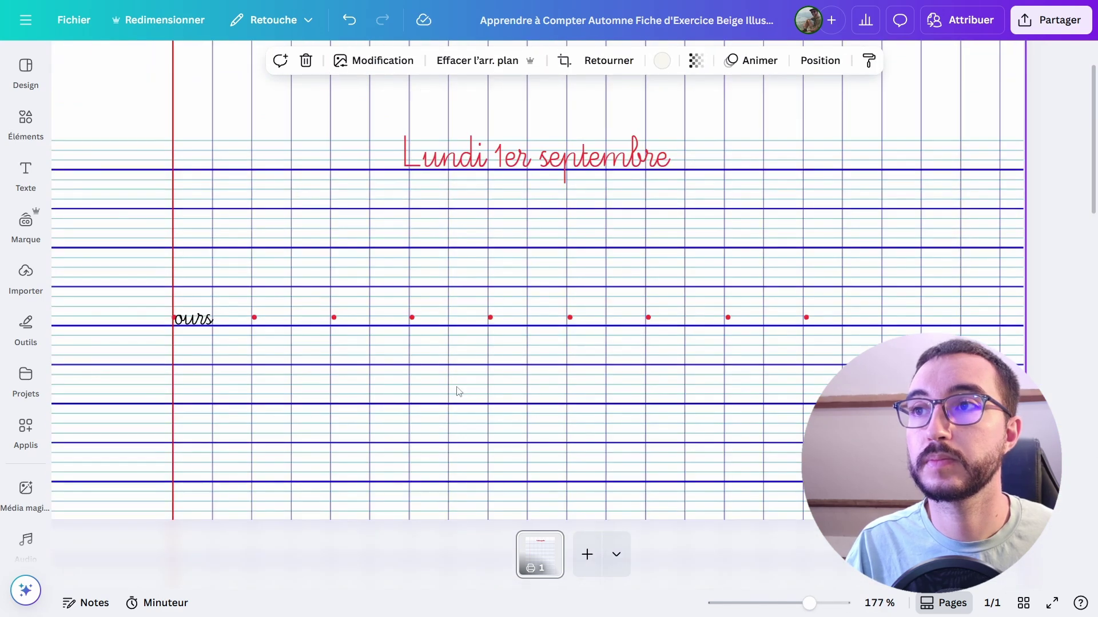
Duplicate the whole row with the word "ours" and its red dots two thick lines below the first row
{"action": "scroll", "coordinate": [527, 375], "scroll_direction": "down", "scroll_amount": 5}
{"action": "scroll", "coordinate": [527, 375], "scroll_direction": "up", "scroll_amount": 5}
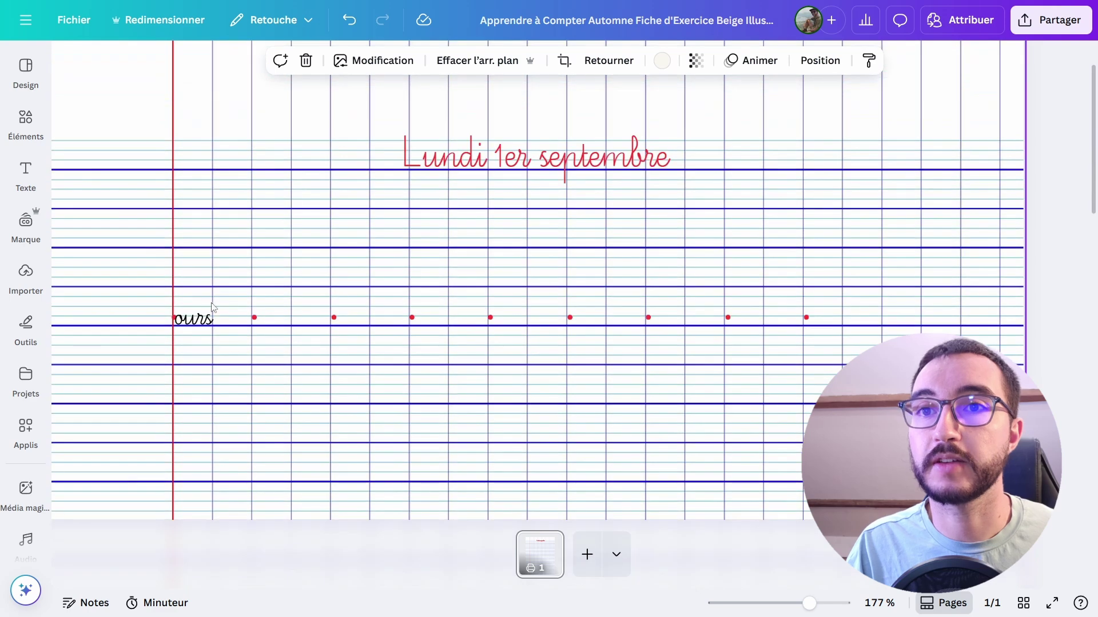
{"action": "left_click_drag", "start_coordinate": [153, 297], "coordinate": [736, 352]}
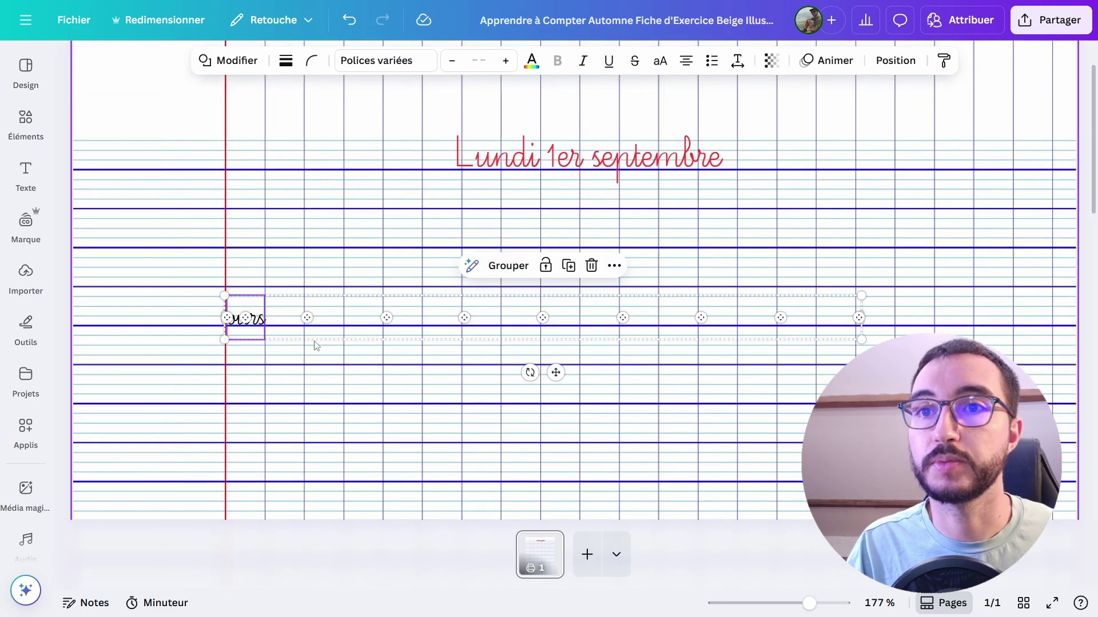
{"action": "left_click_drag", "start_coordinate": [245, 329], "coordinate": [245, 409]}
{"action": "left_click", "coordinate": [275, 401]}
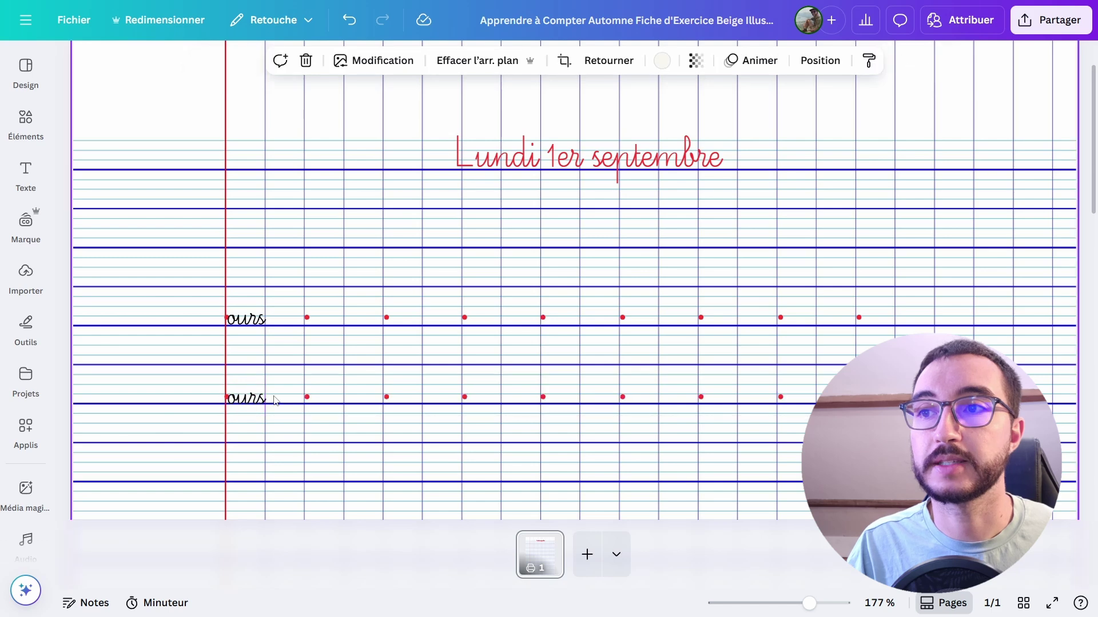
{"action": "scroll", "coordinate": [386, 324], "scroll_direction": "down", "scroll_amount": 5}
{"action": "scroll", "coordinate": [379, 355], "scroll_direction": "up", "scroll_amount": 6}
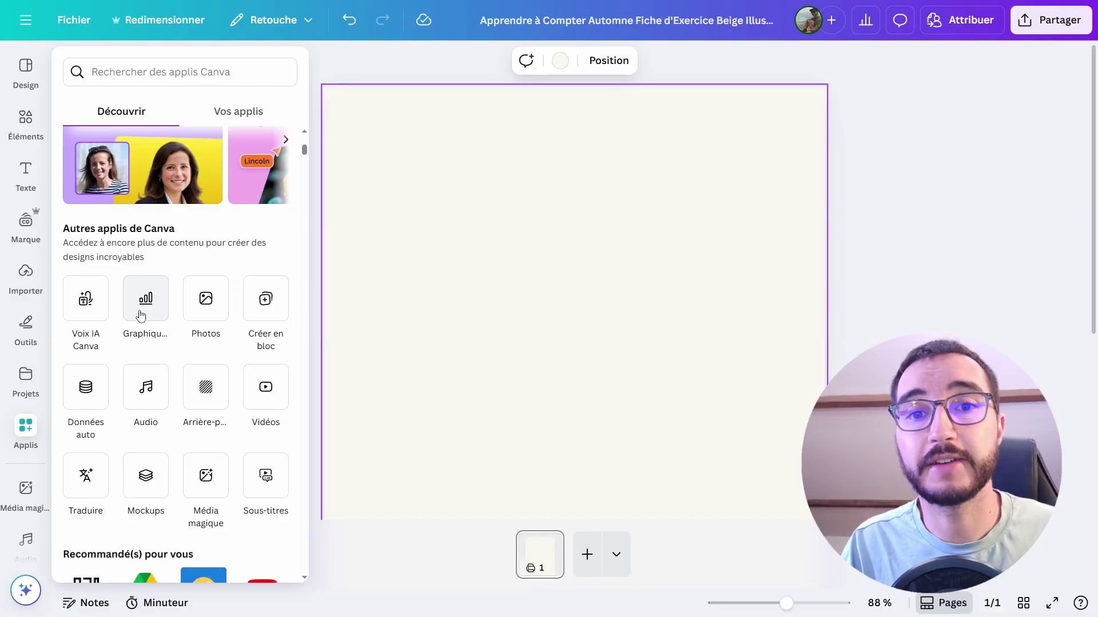
Insert a vertical bar chart from the Graphiques app and rename its first data series "Nombre d'élèves"
{"action": "left_click", "coordinate": [141, 316]}
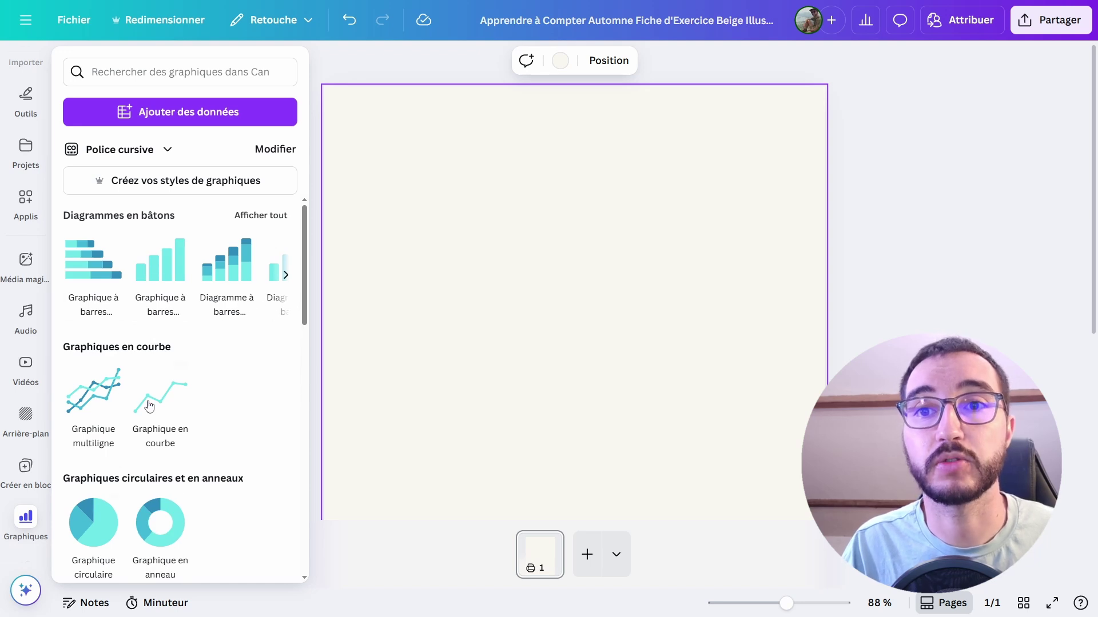
{"action": "left_click", "coordinate": [167, 270]}
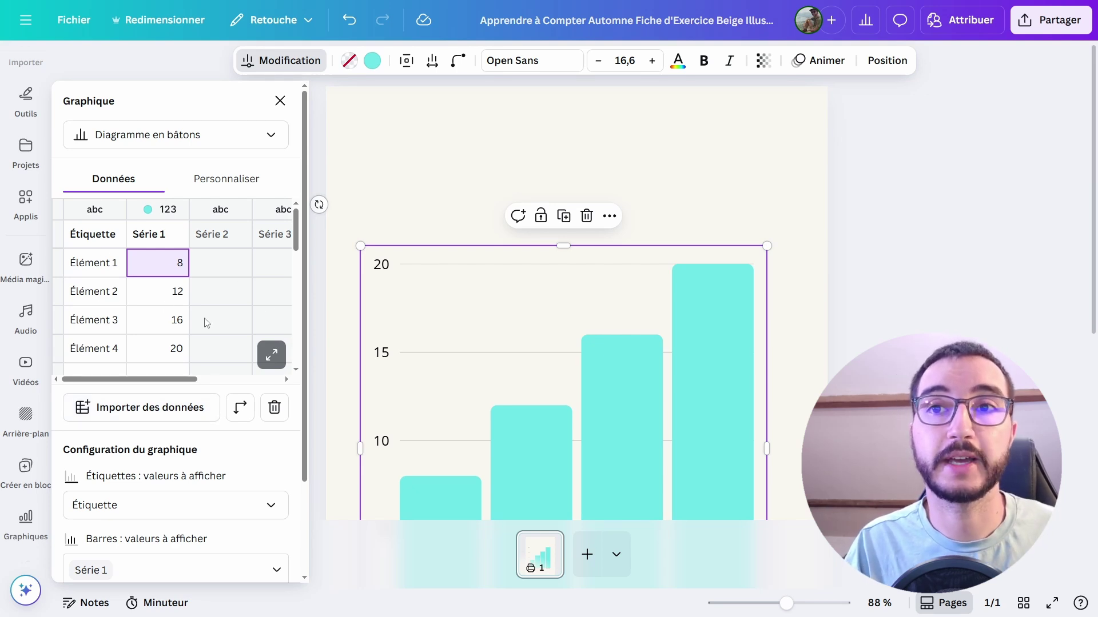
{"action": "left_click", "coordinate": [149, 235]}
{"action": "type", "text": "Fille"}
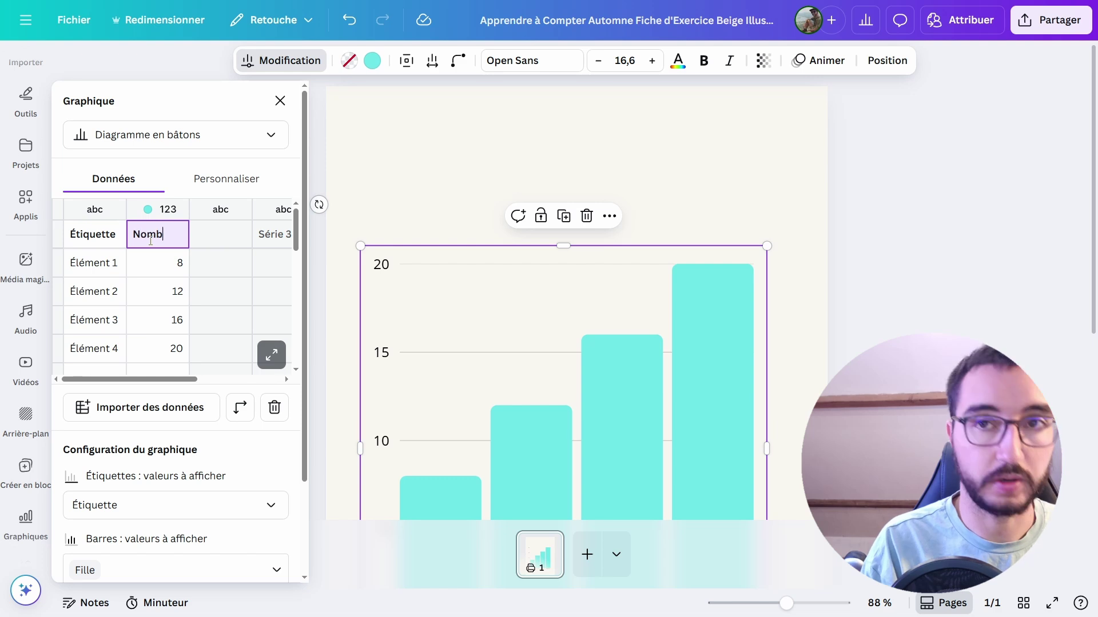
{"action": "type", "text": "lèves"}
{"action": "key", "text": "Return"}
Label the chart's rows Fille and Garçon with values 12 and 13, and clear the two remaining sample rows
{"action": "type", "text": "Fille"}
{"action": "key", "text": "Return"}
{"action": "type", "text": "Garç"}
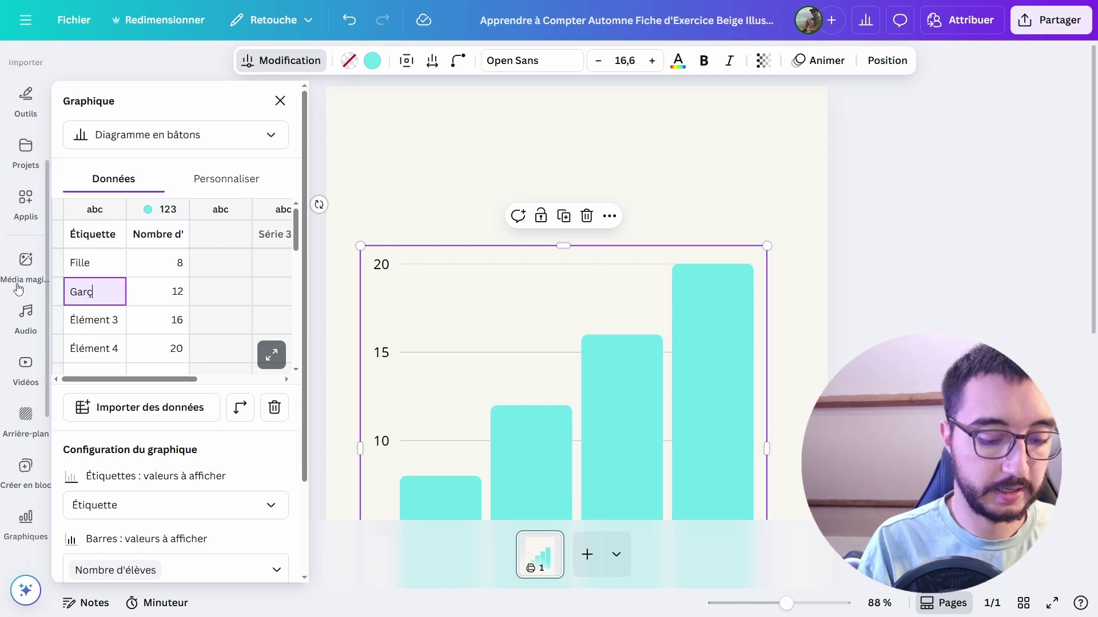
{"action": "type", "text": "on"}
{"action": "key", "text": "Return"}
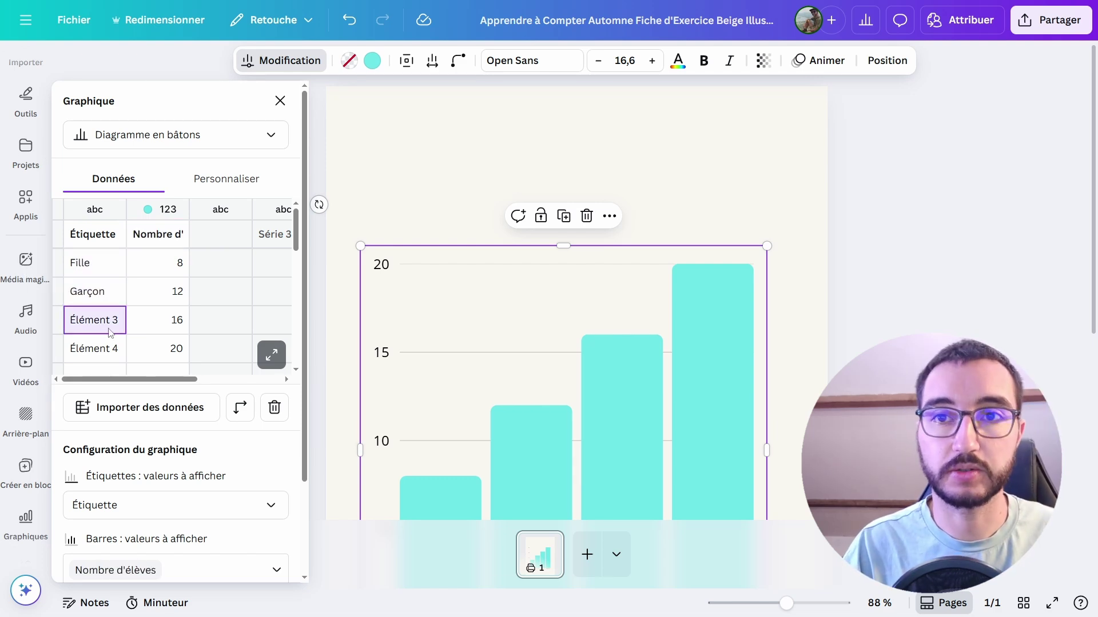
{"action": "key", "text": "Delete"}
{"action": "left_click", "coordinate": [117, 348]}
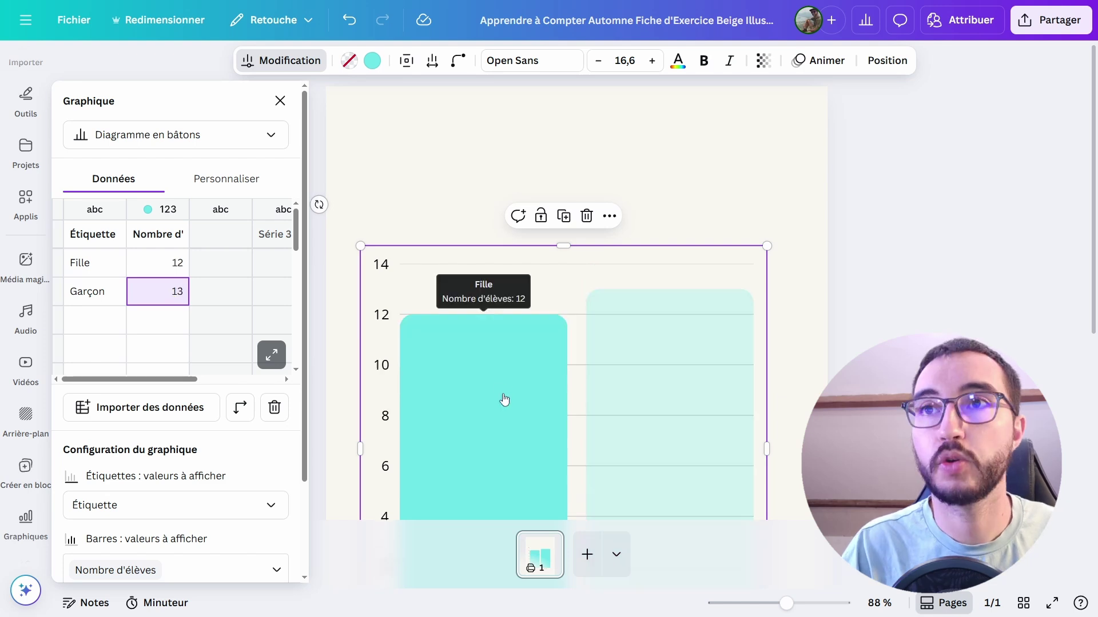
Recolour the bars light green and add a pie chart to the page below the bar chart
{"action": "left_click", "coordinate": [373, 60]}
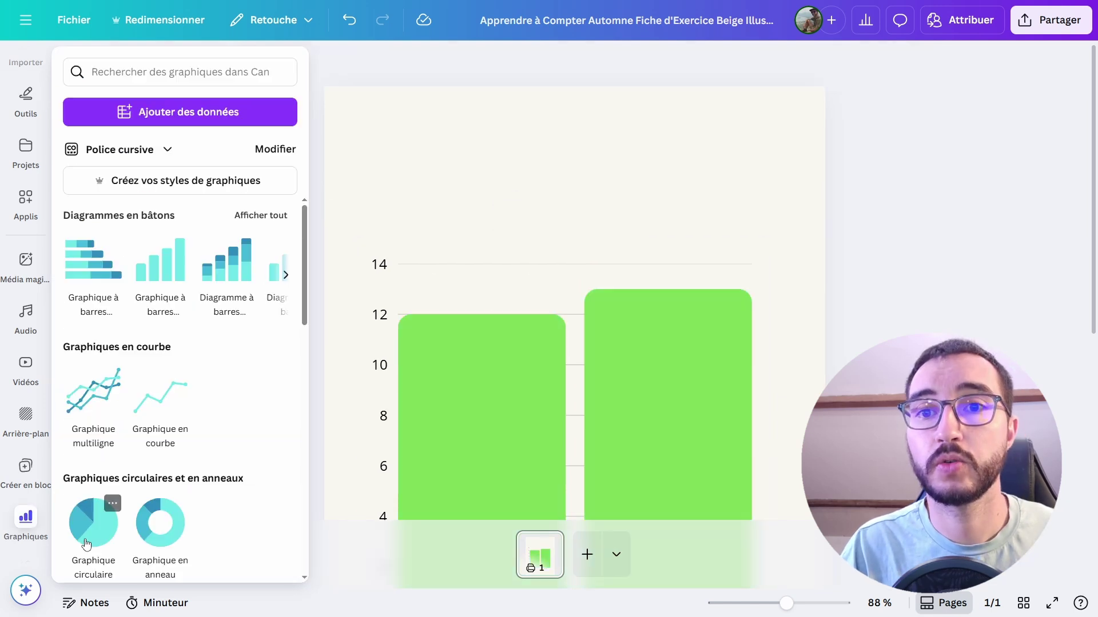
{"action": "left_click", "coordinate": [97, 534]}
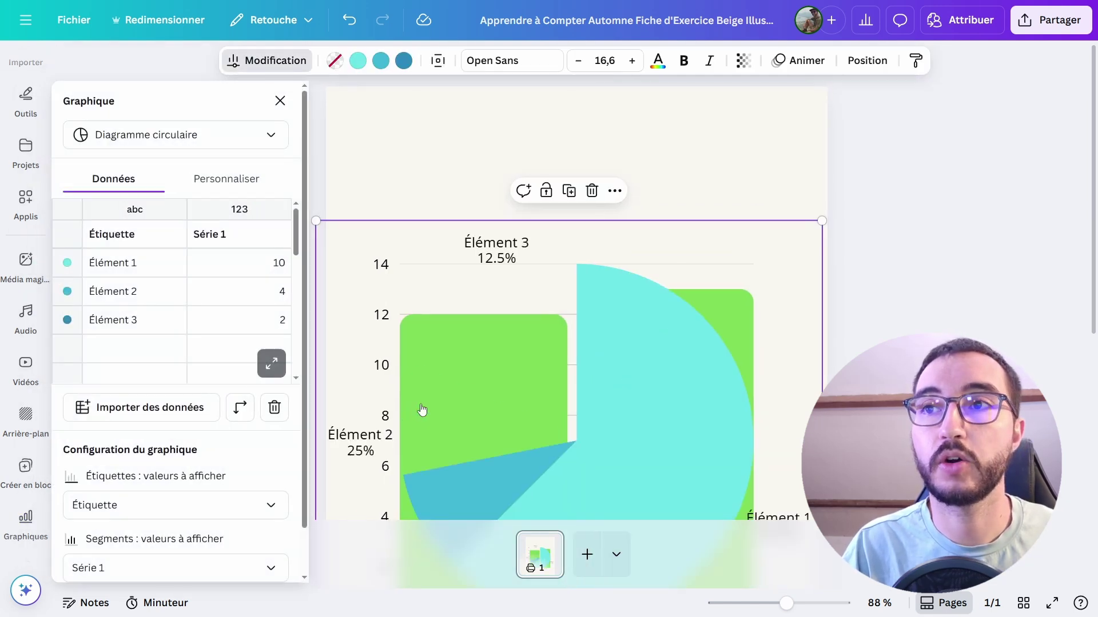
{"action": "scroll", "coordinate": [598, 377], "scroll_direction": "down", "scroll_amount": 4}
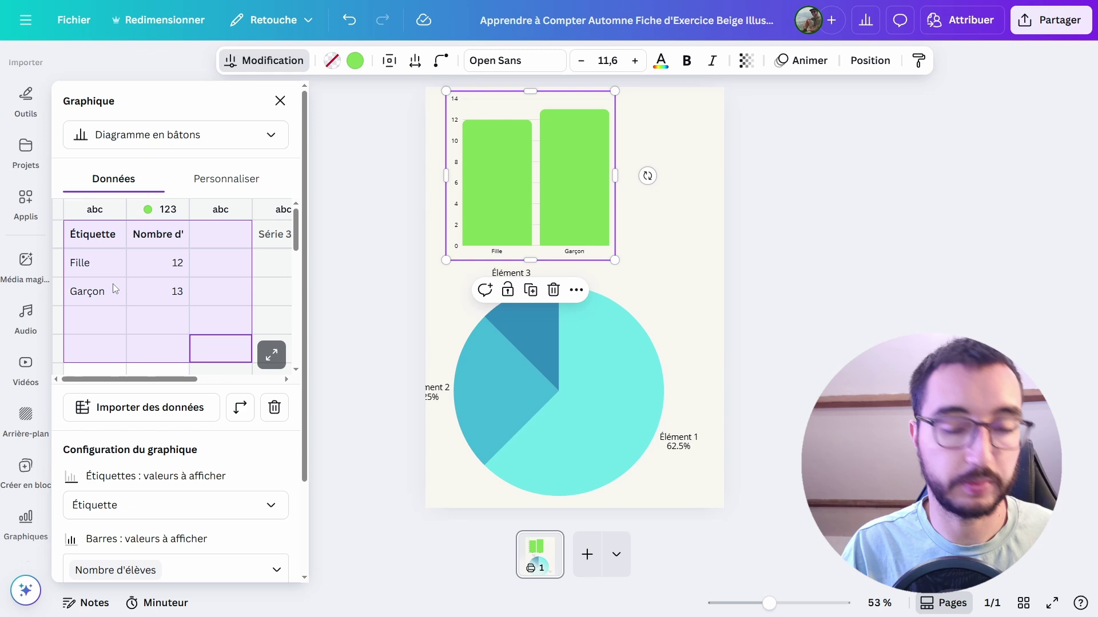
Replace the pie chart's sample data with Fille 12 and Garçon 13 from the bar chart, and shrink it to fit the page
{"action": "left_click", "coordinate": [543, 430]}
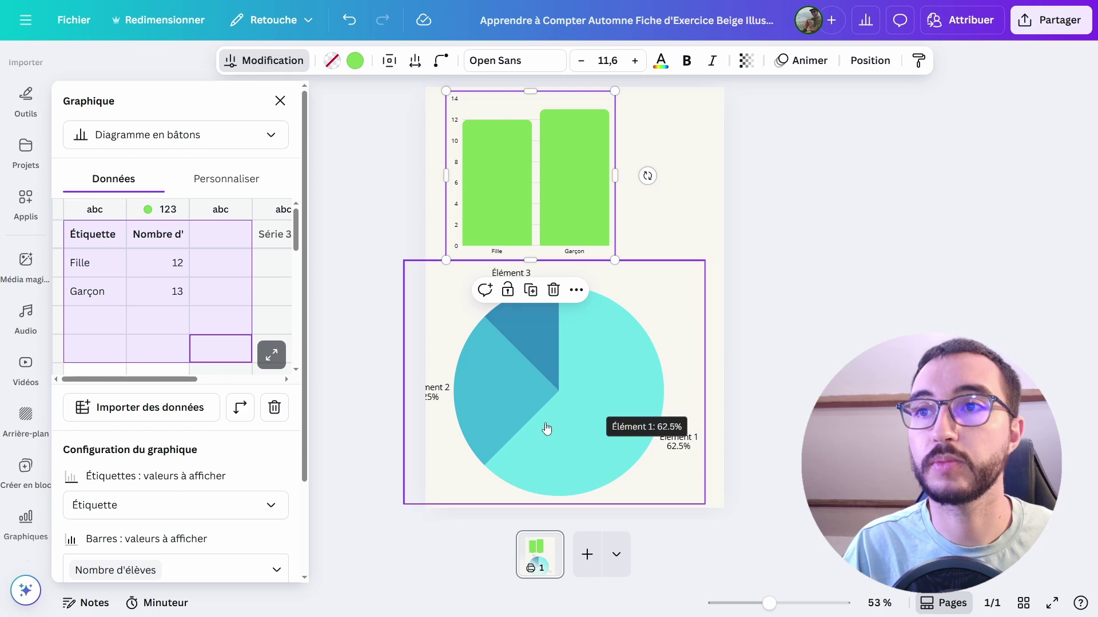
{"action": "left_click_drag", "start_coordinate": [132, 320], "coordinate": [132, 263]}
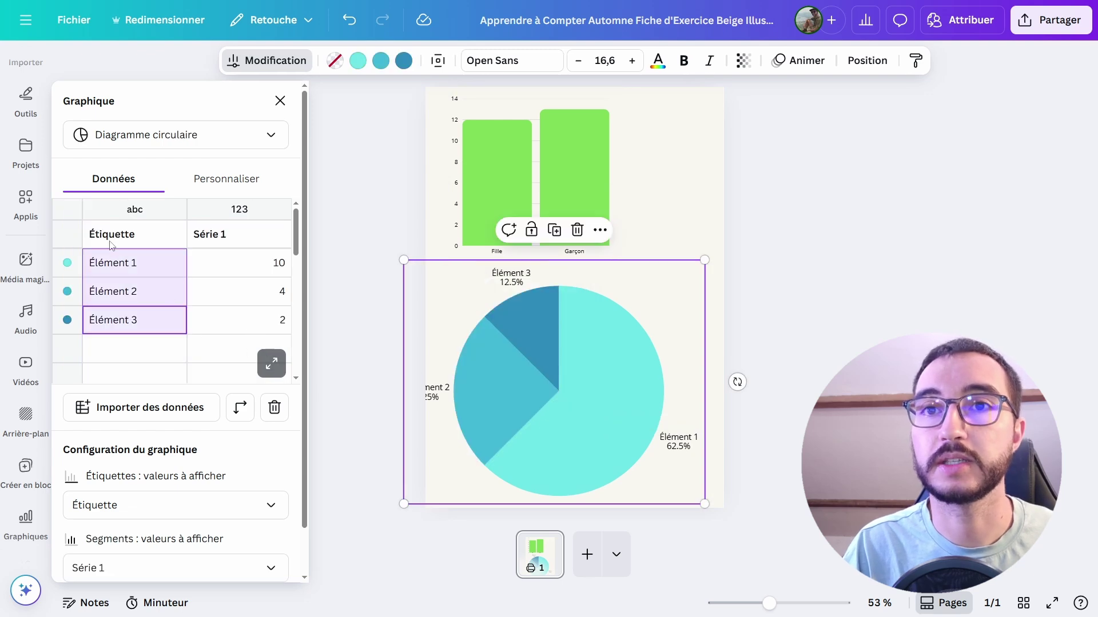
{"action": "type", "text": "Étiquette\tNombre d'élèves Fille\t12 Garçon\t13"}
{"action": "key", "text": "Escape"}
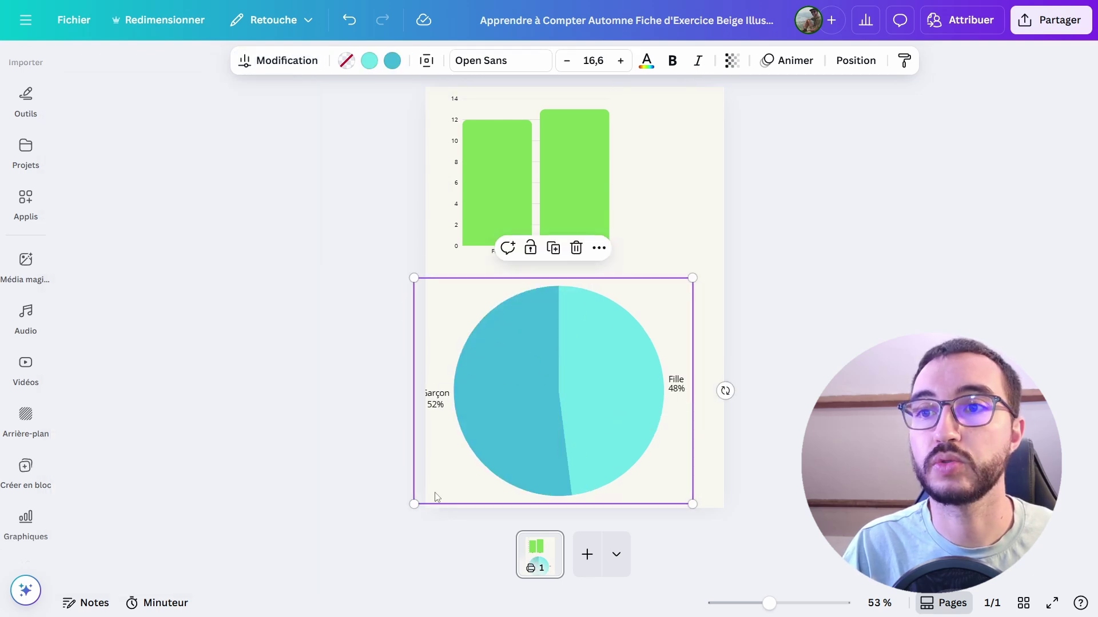
{"action": "left_click_drag", "start_coordinate": [415, 504], "coordinate": [439, 484]}
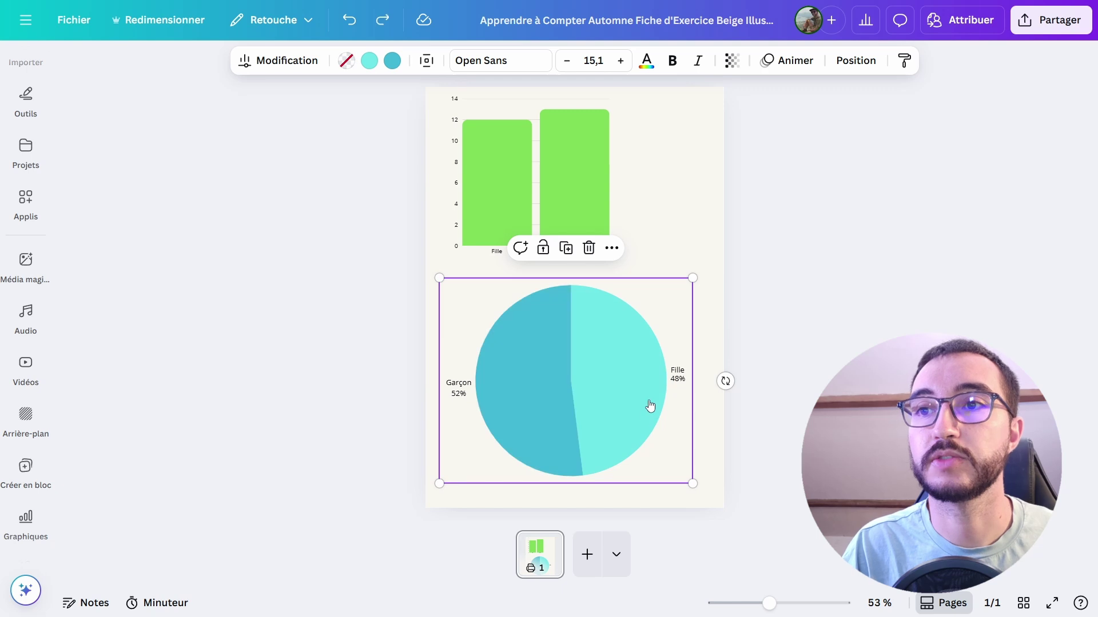
Colour the pie chart's Garçon segment light green and its Fille segment yellow
{"action": "left_click", "coordinate": [392, 60]}
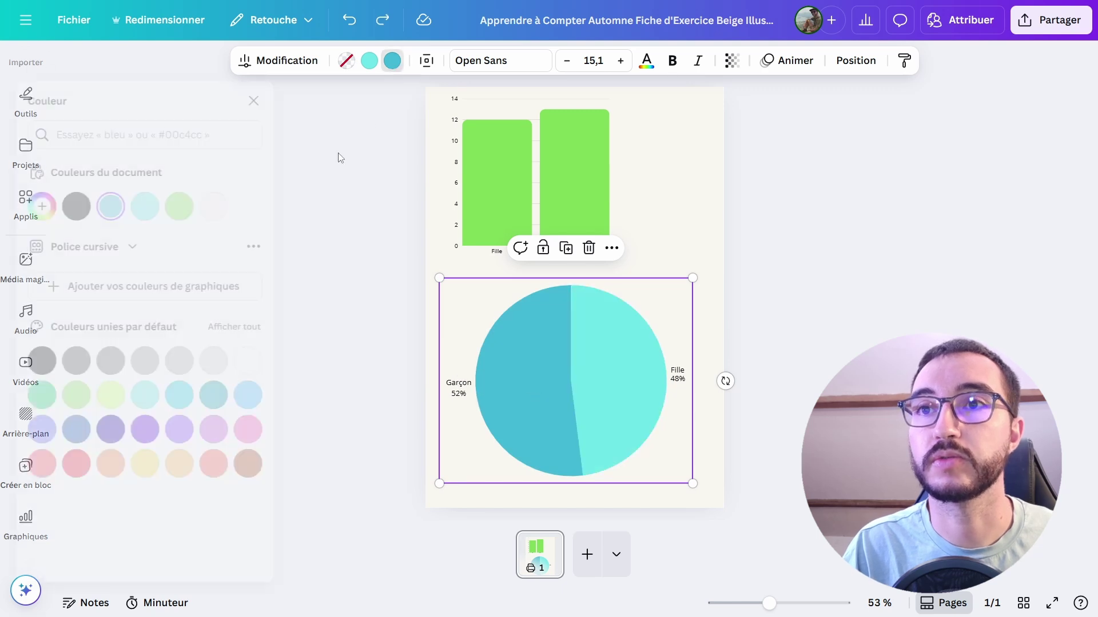
{"action": "left_click", "coordinate": [215, 211]}
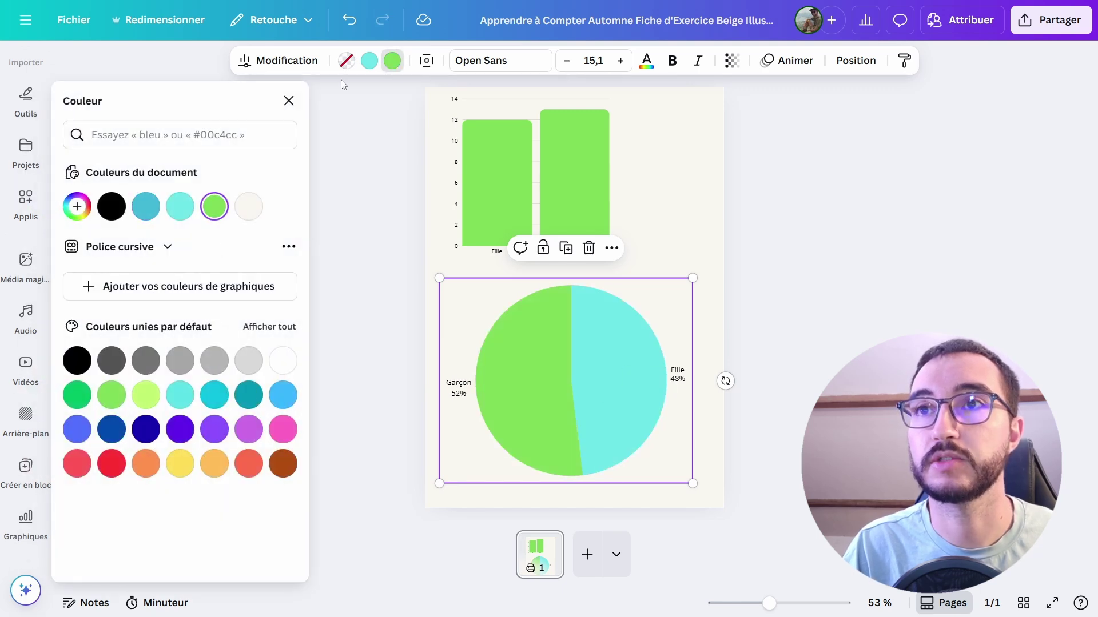
{"action": "left_click", "coordinate": [369, 61]}
{"action": "left_click", "coordinate": [180, 466]}
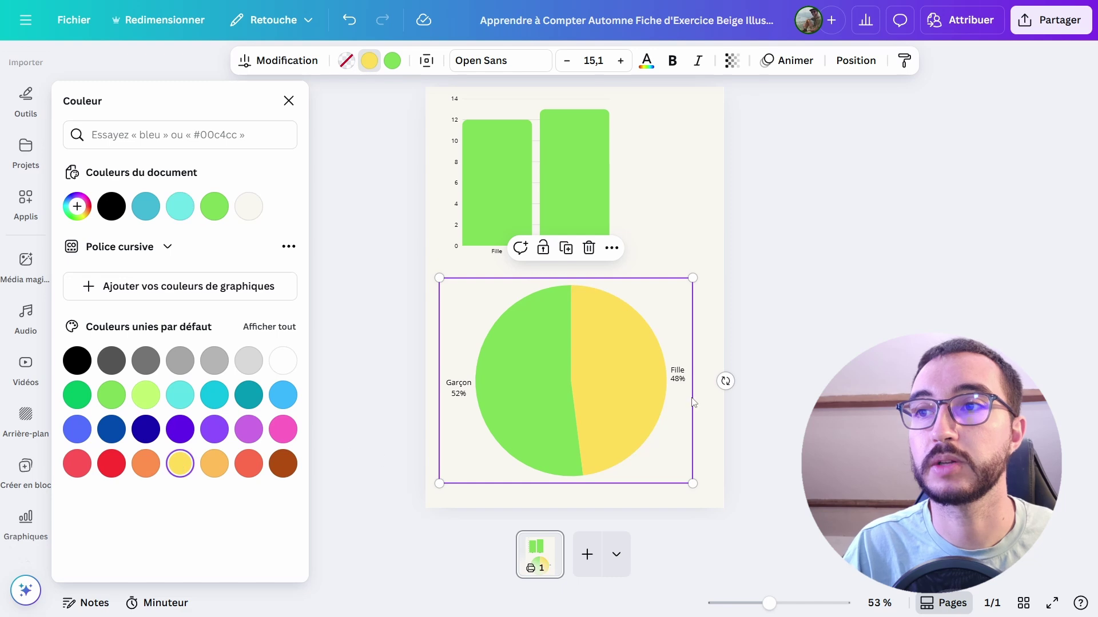
{"action": "key", "text": "Escape"}
{"action": "mouse_move", "coordinate": [557, 326]}
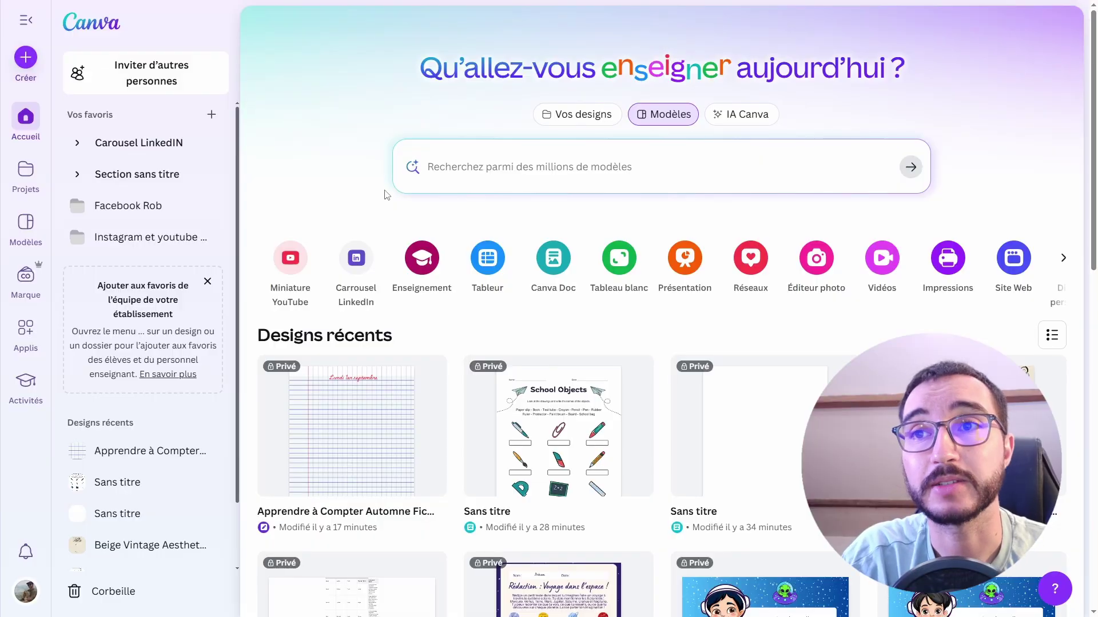
Create a presentation from all 12 pages of the "Beige Scrapbook History Project Presentation" template, found by searching templates for "Histoire"
{"action": "left_click", "coordinate": [693, 263]}
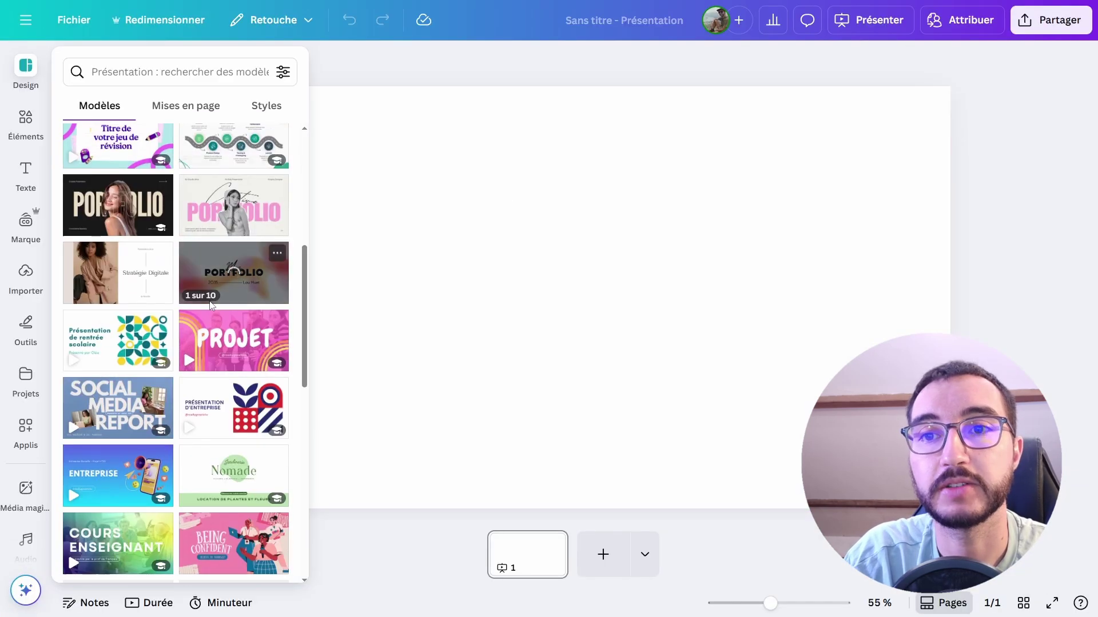
{"action": "left_click", "coordinate": [103, 74]}
{"action": "type", "text": "Histoire"}
{"action": "key", "text": "Return"}
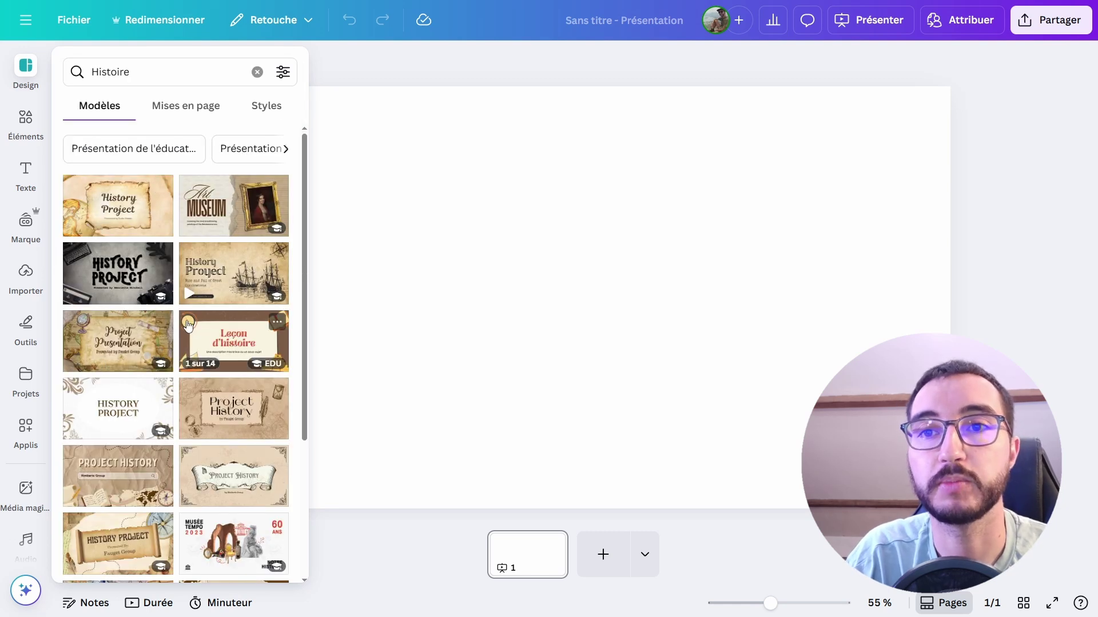
{"action": "left_click", "coordinate": [118, 205]}
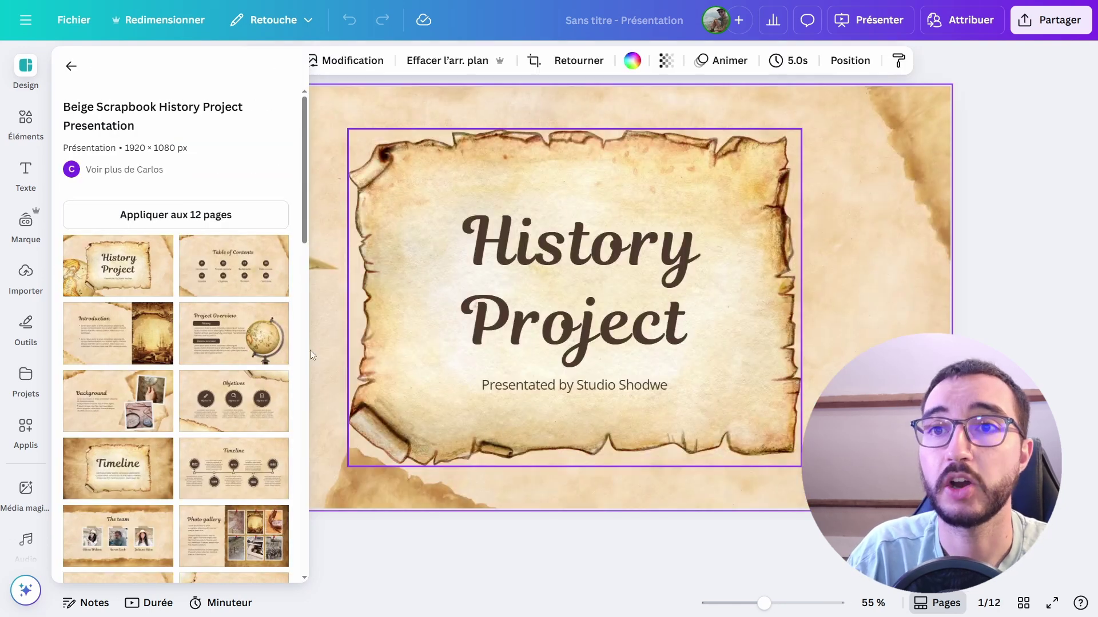
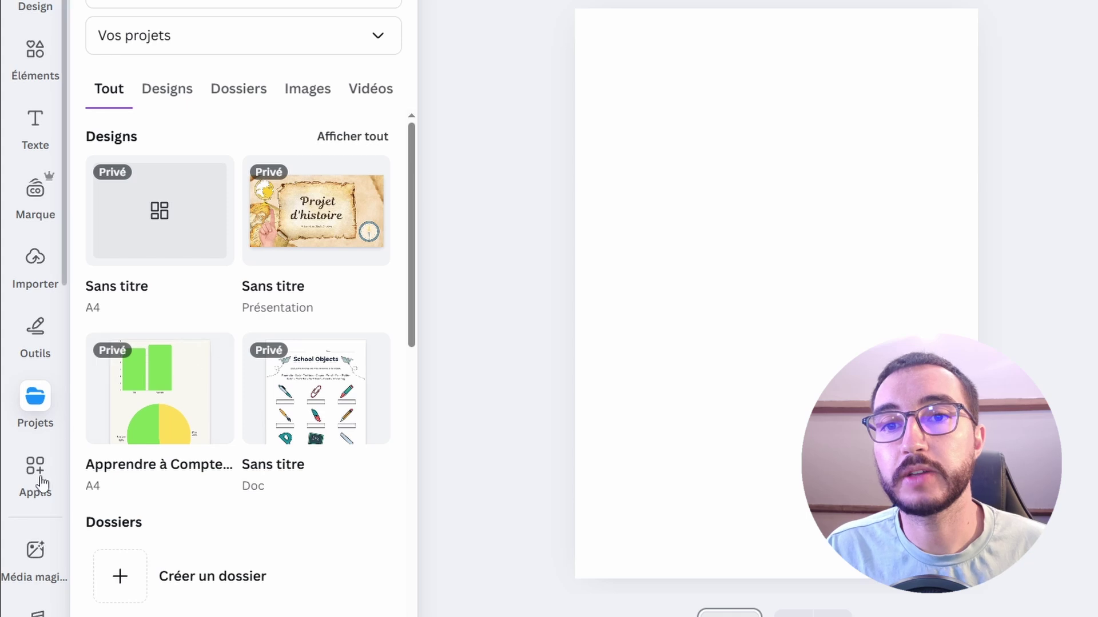
Browse the recommended apps for teachers, from Activities Maker through AI Quiz Maker and back
{"action": "left_click", "coordinate": [40, 480]}
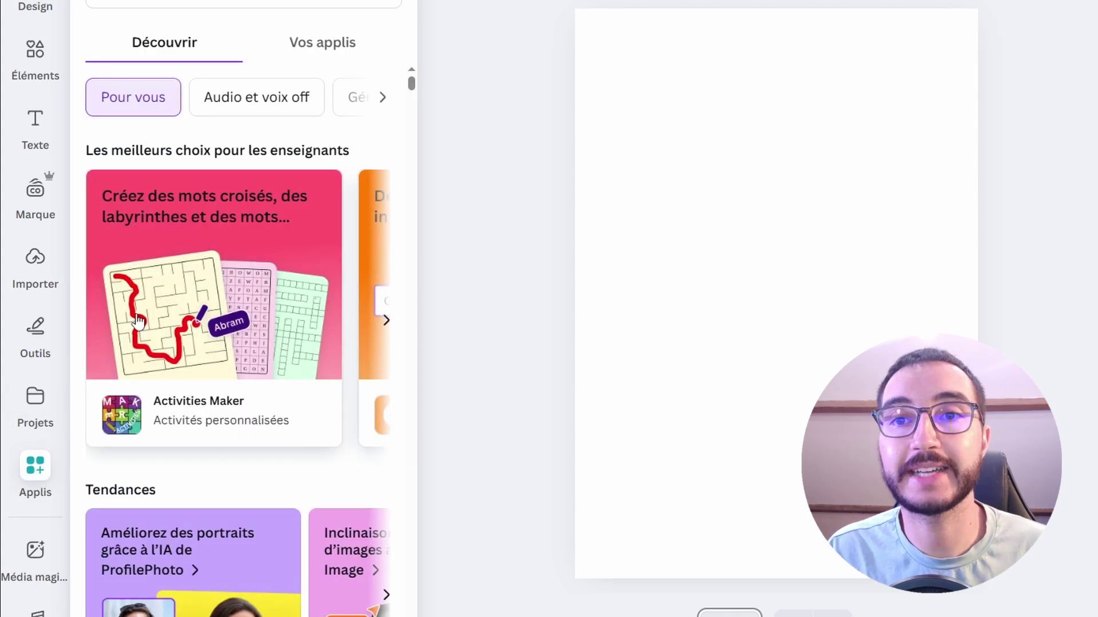
{"action": "left_click", "coordinate": [386, 322]}
{"action": "left_click", "coordinate": [386, 321]}
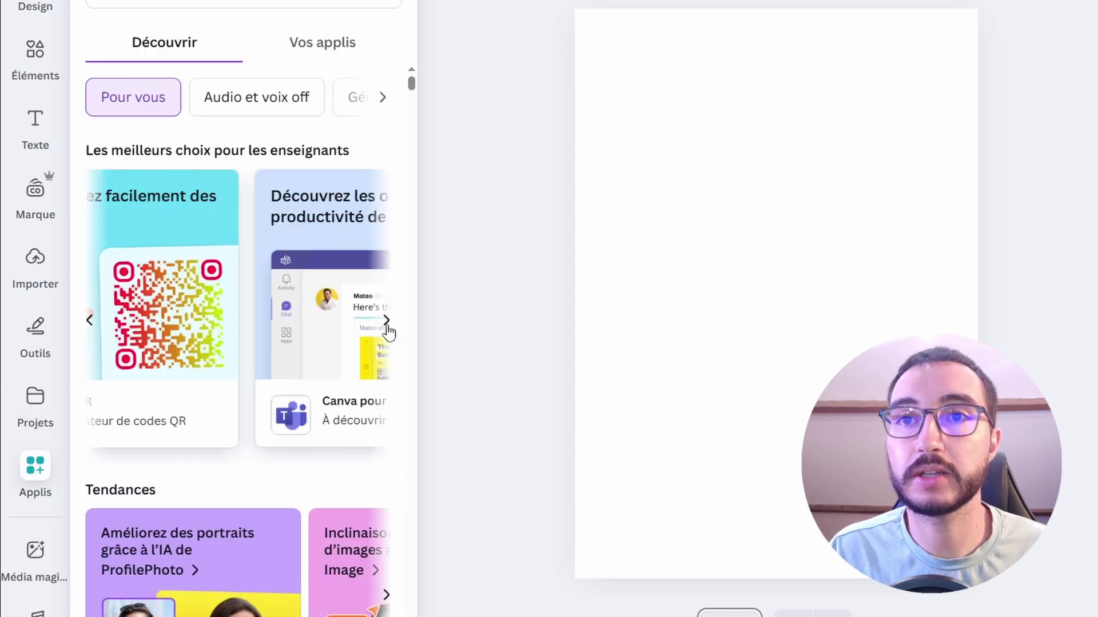
{"action": "left_click", "coordinate": [387, 322]}
{"action": "left_click", "coordinate": [386, 321]}
{"action": "left_click", "coordinate": [387, 326]}
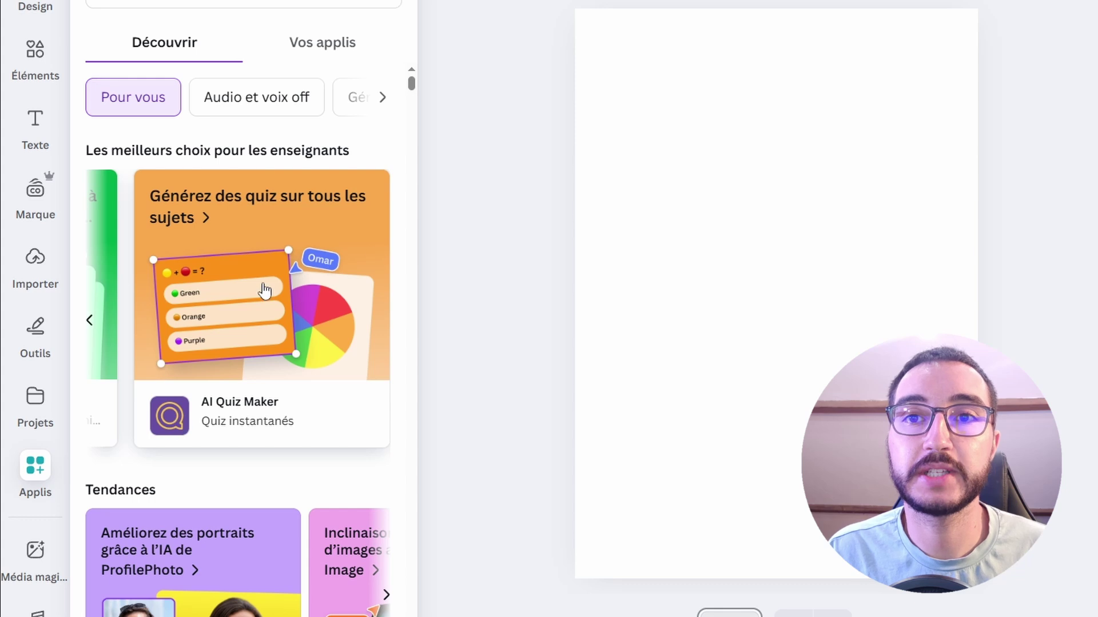
{"action": "left_click", "coordinate": [100, 320]}
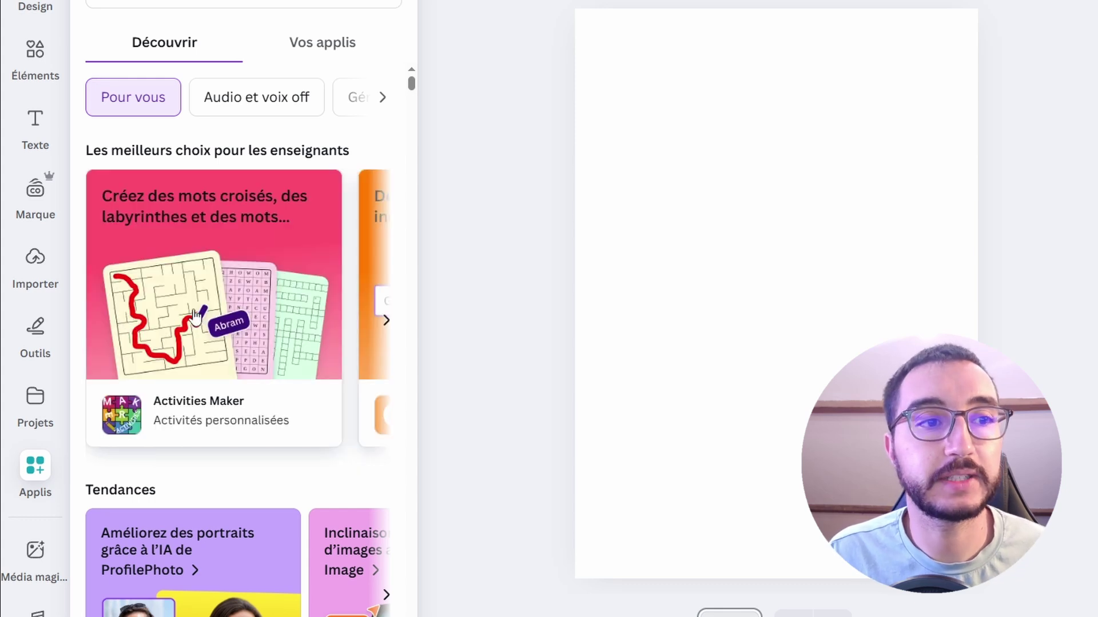
Open the Activities Maker app and generate a word search from the predefined Couleurs word list
{"action": "left_click", "coordinate": [195, 314]}
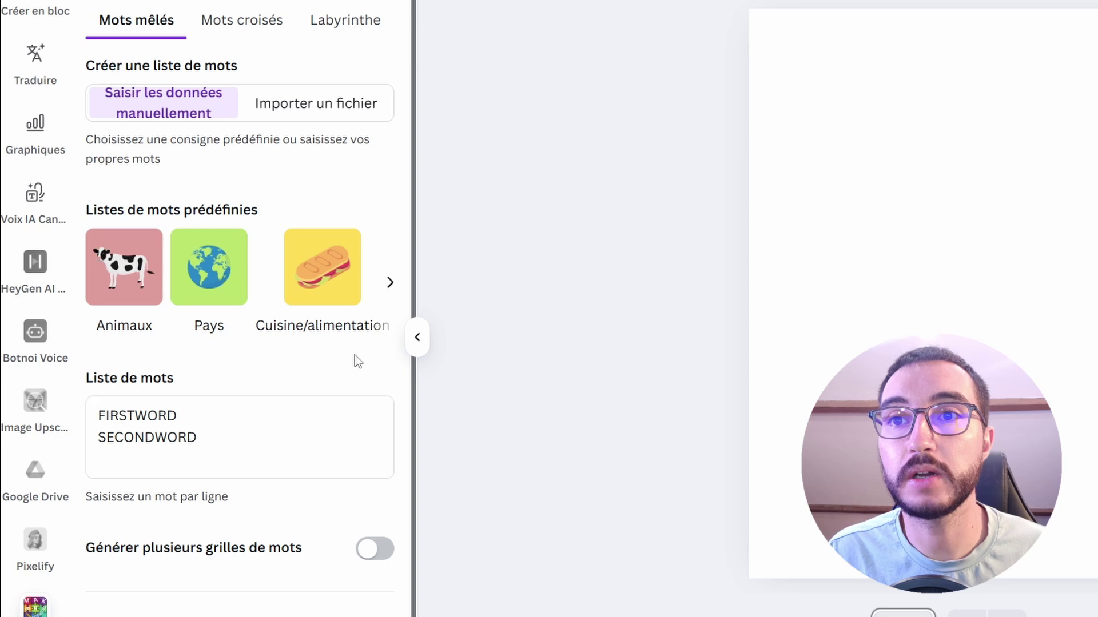
{"action": "left_click", "coordinate": [387, 284]}
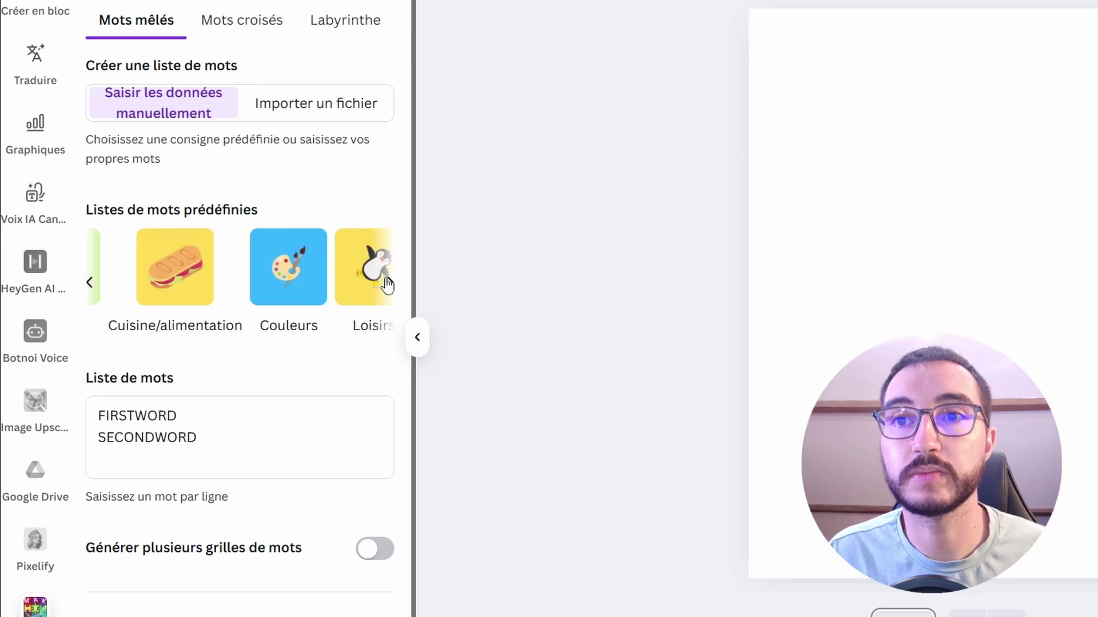
{"action": "left_click", "coordinate": [271, 312]}
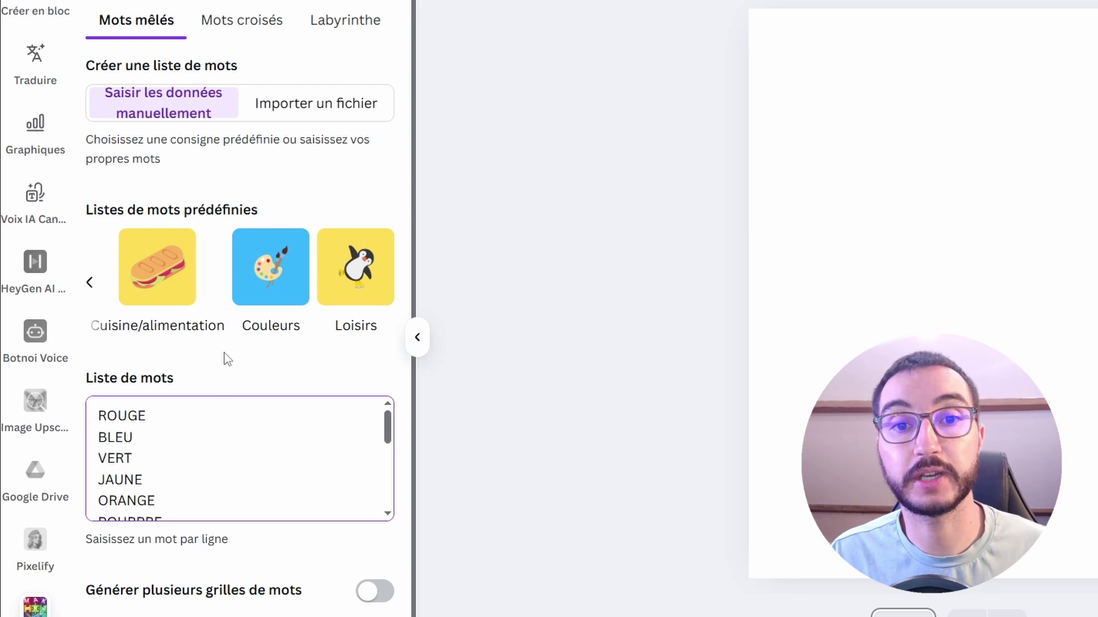
{"action": "scroll", "coordinate": [219, 339], "scroll_direction": "down", "scroll_amount": 2}
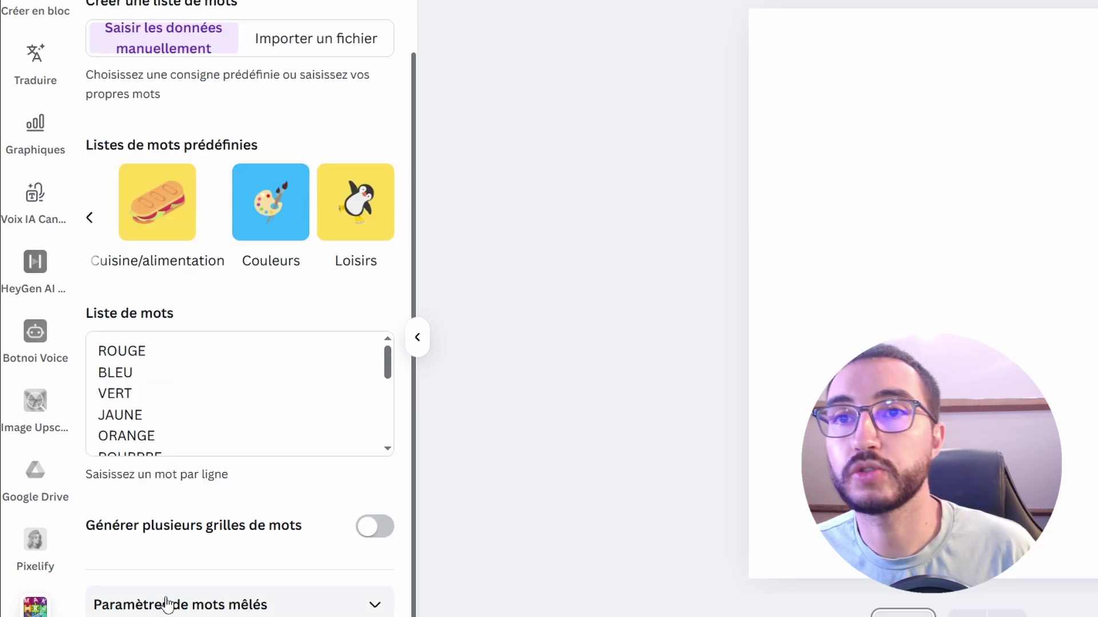
{"action": "scroll", "coordinate": [273, 411], "scroll_direction": "up", "scroll_amount": 1}
{"action": "scroll", "coordinate": [184, 507], "scroll_direction": "down", "scroll_amount": 5}
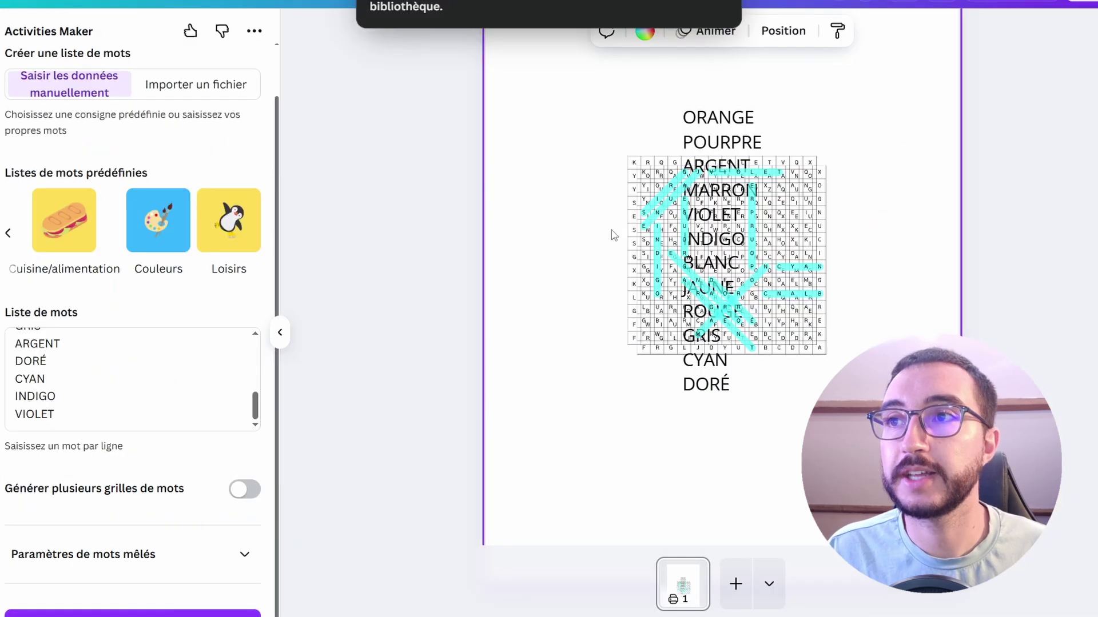
Separate the overlapping word search elements: word list beside the grids, highlighted solution grid above the blank puzzle grid
{"action": "left_click_drag", "start_coordinate": [722, 146], "coordinate": [885, 146]}
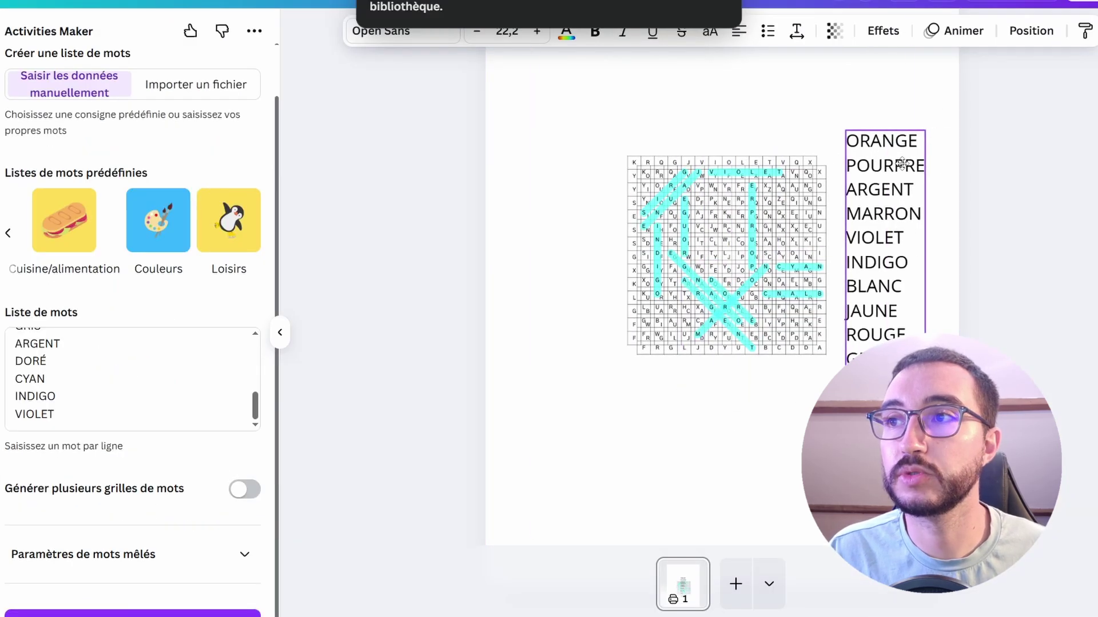
{"action": "left_click_drag", "start_coordinate": [721, 213], "coordinate": [634, 120]}
{"action": "left_click", "coordinate": [742, 274]}
{"action": "left_click_drag", "start_coordinate": [742, 274], "coordinate": [662, 413]}
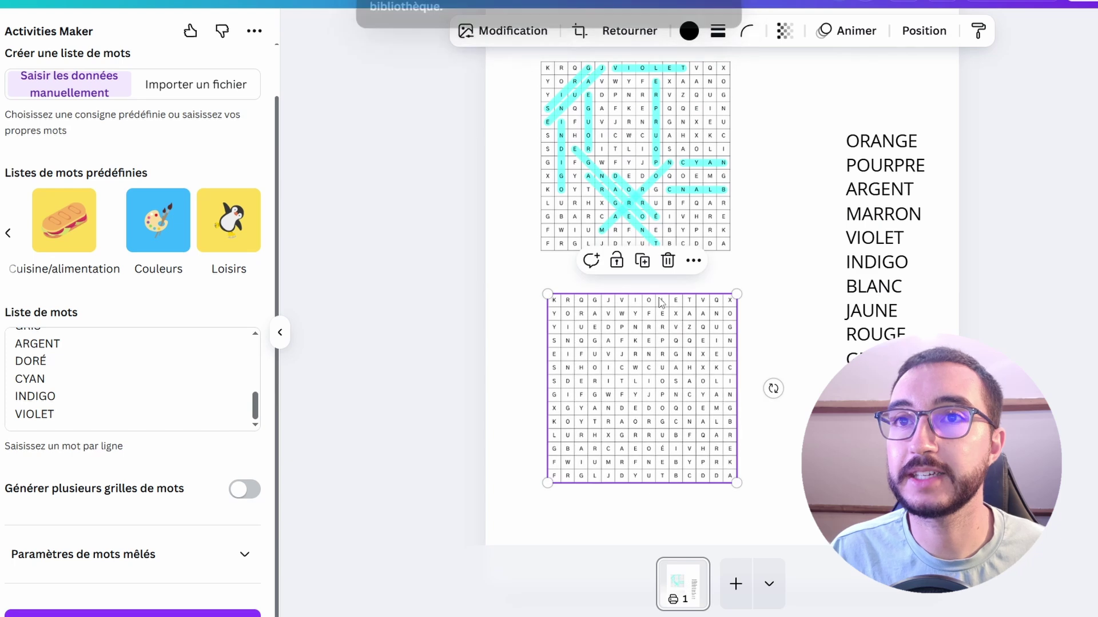
Generate a crossword from the predefined Couleurs list of words and clues
{"action": "scroll", "coordinate": [662, 343], "scroll_direction": "up", "scroll_amount": 3}
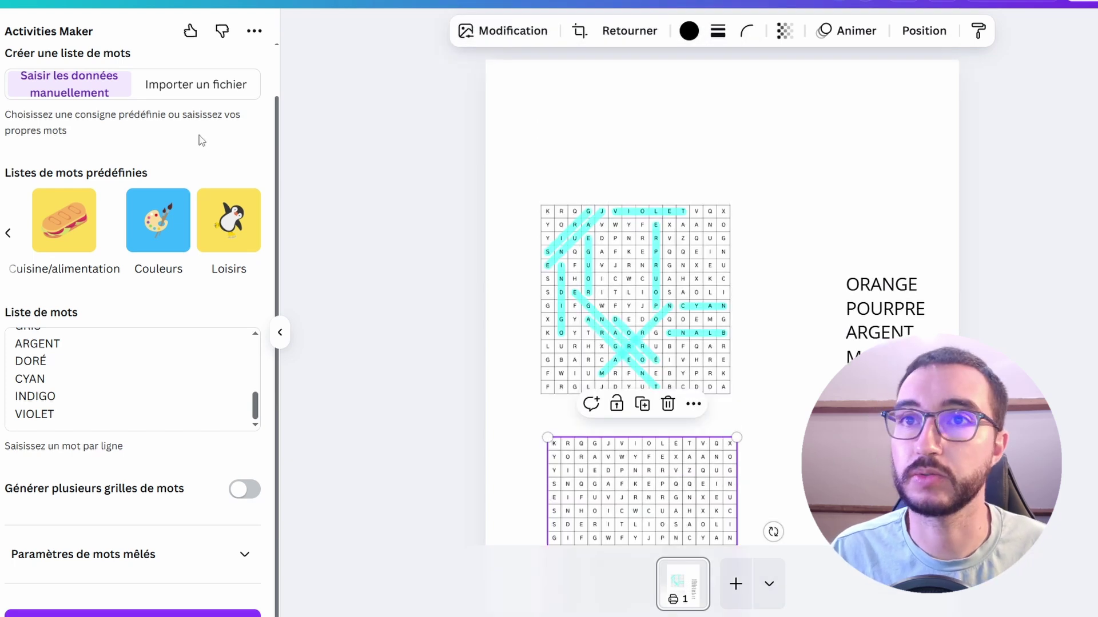
{"action": "scroll", "coordinate": [201, 140], "scroll_direction": "up", "scroll_amount": 2}
{"action": "left_click", "coordinate": [146, 67]}
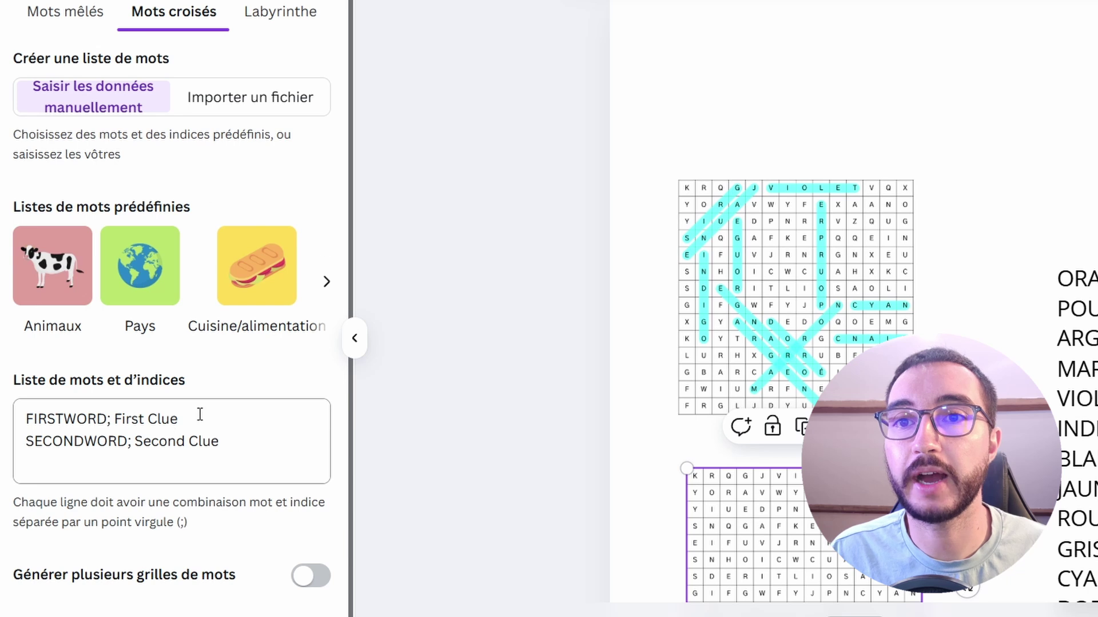
{"action": "left_click", "coordinate": [323, 284]}
{"action": "left_click", "coordinate": [234, 320]}
{"action": "scroll", "coordinate": [251, 458], "scroll_direction": "down", "scroll_amount": 2}
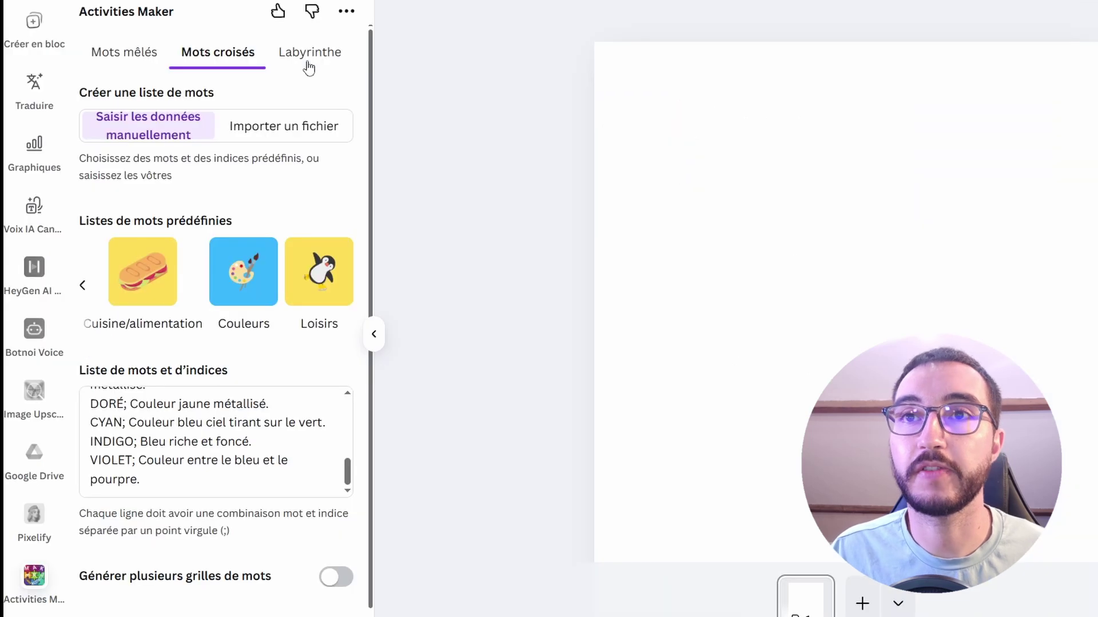
Generate a maze with 23 rows and an increased number of columns, and separate its overlapping puzzle and solution images
{"action": "left_click", "coordinate": [309, 66]}
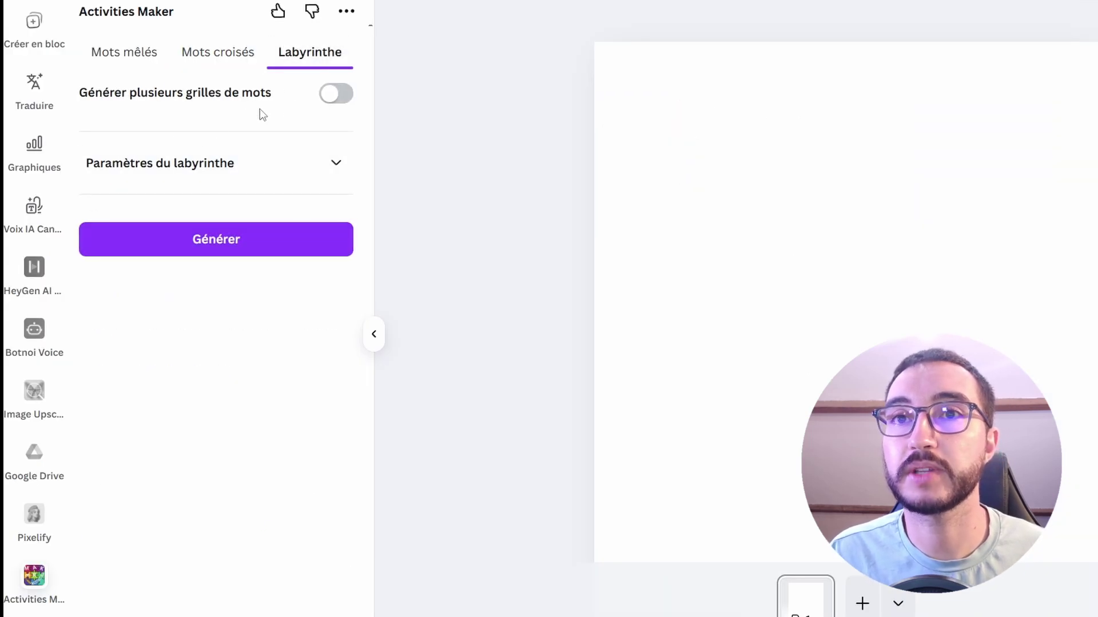
{"action": "left_click", "coordinate": [235, 163]}
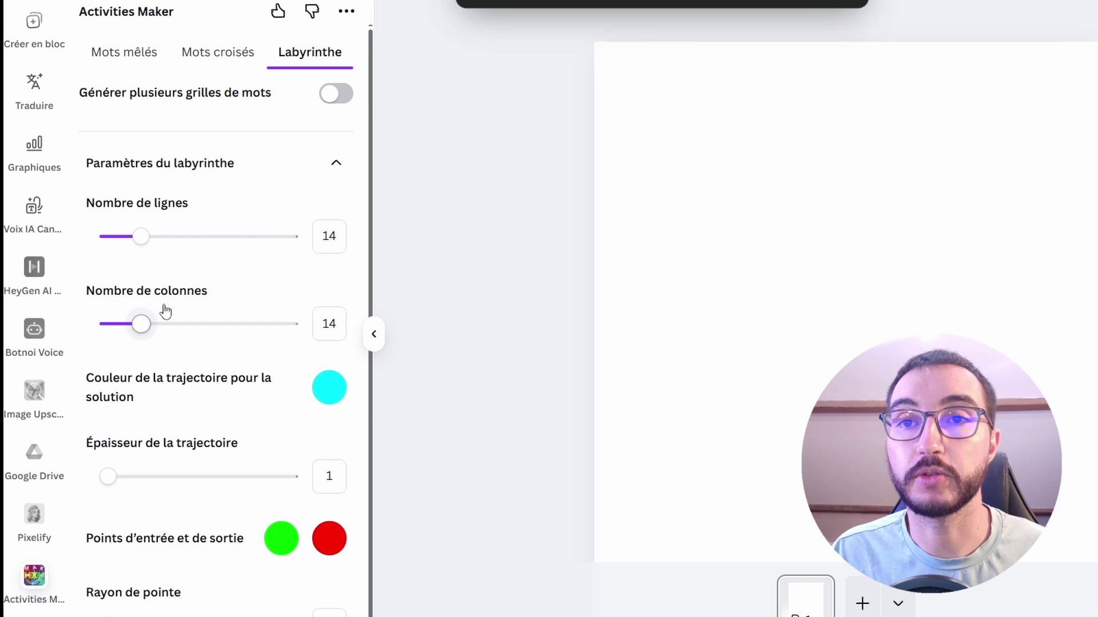
{"action": "left_click_drag", "start_coordinate": [165, 239], "coordinate": [189, 239]}
{"action": "left_click_drag", "start_coordinate": [154, 326], "coordinate": [170, 332]}
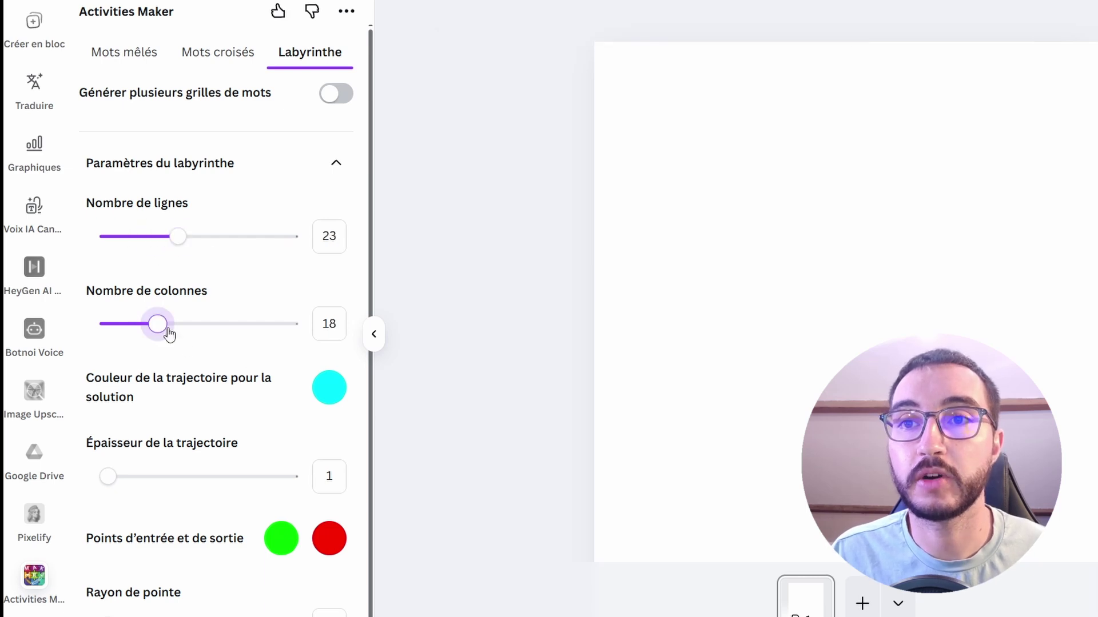
{"action": "scroll", "coordinate": [248, 446], "scroll_direction": "down", "scroll_amount": 1}
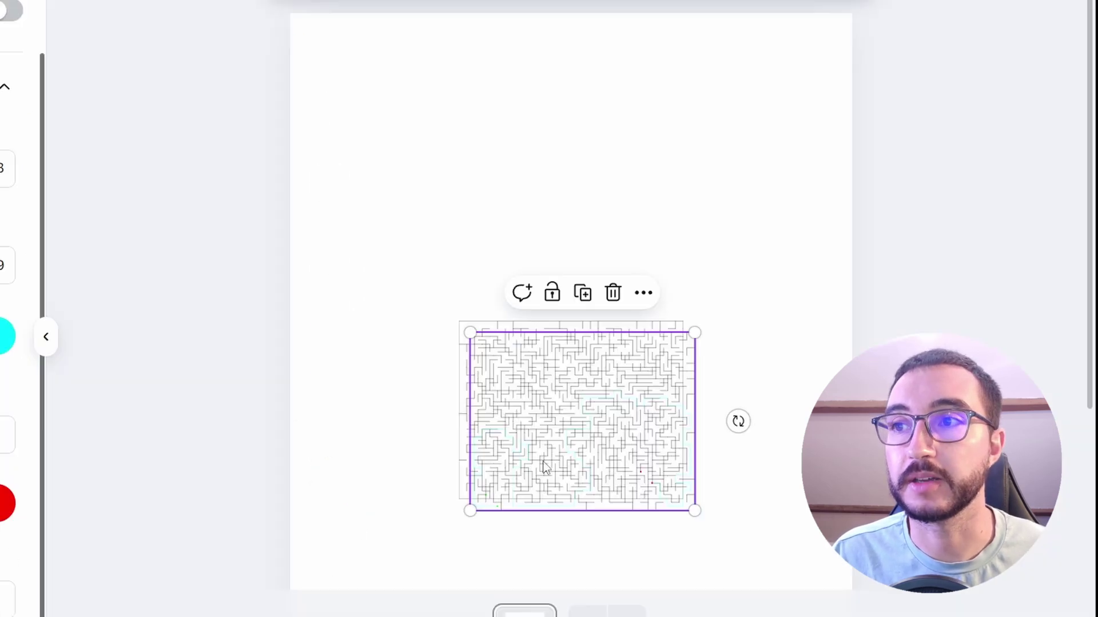
{"action": "left_click_drag", "start_coordinate": [568, 460], "coordinate": [460, 429]}
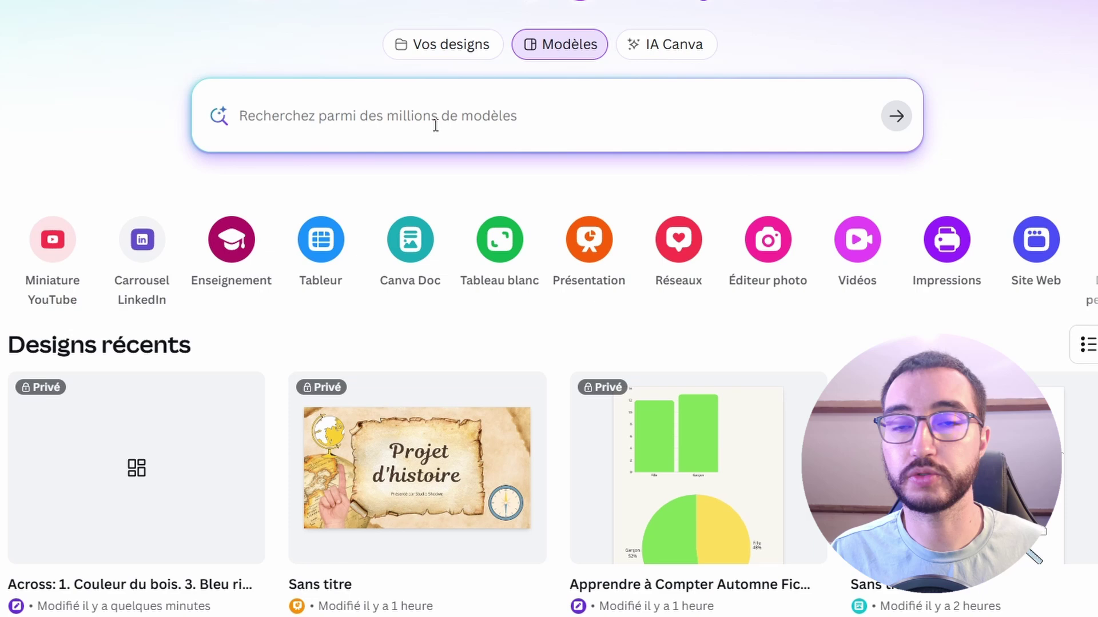
Search the templates for "bande dessiné"
{"action": "left_click", "coordinate": [438, 125]}
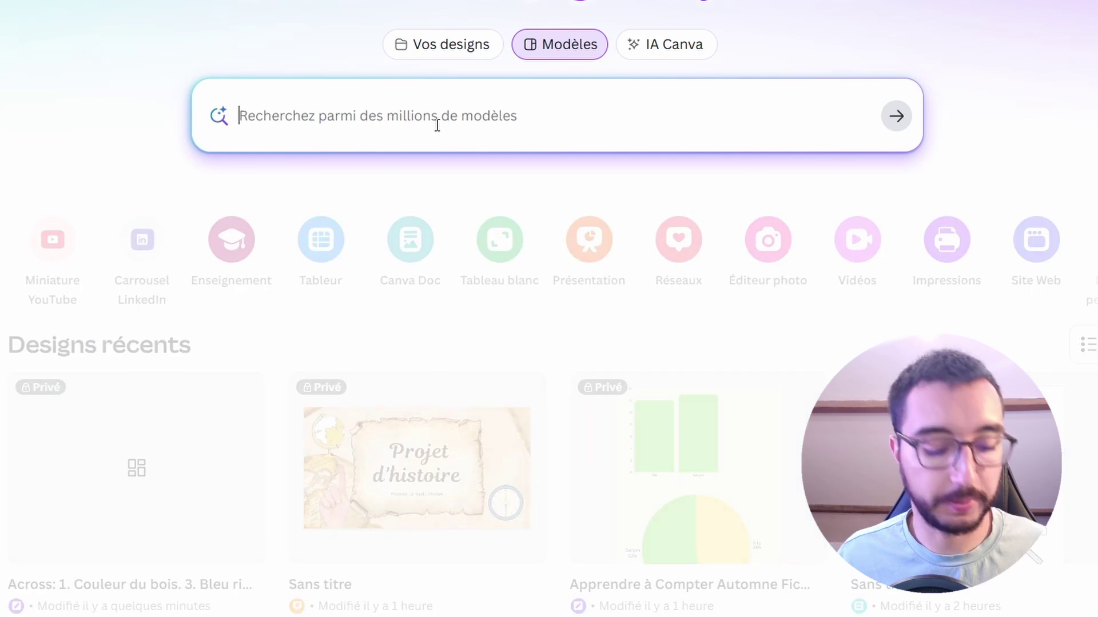
{"action": "type", "text": "bande dessiné"}
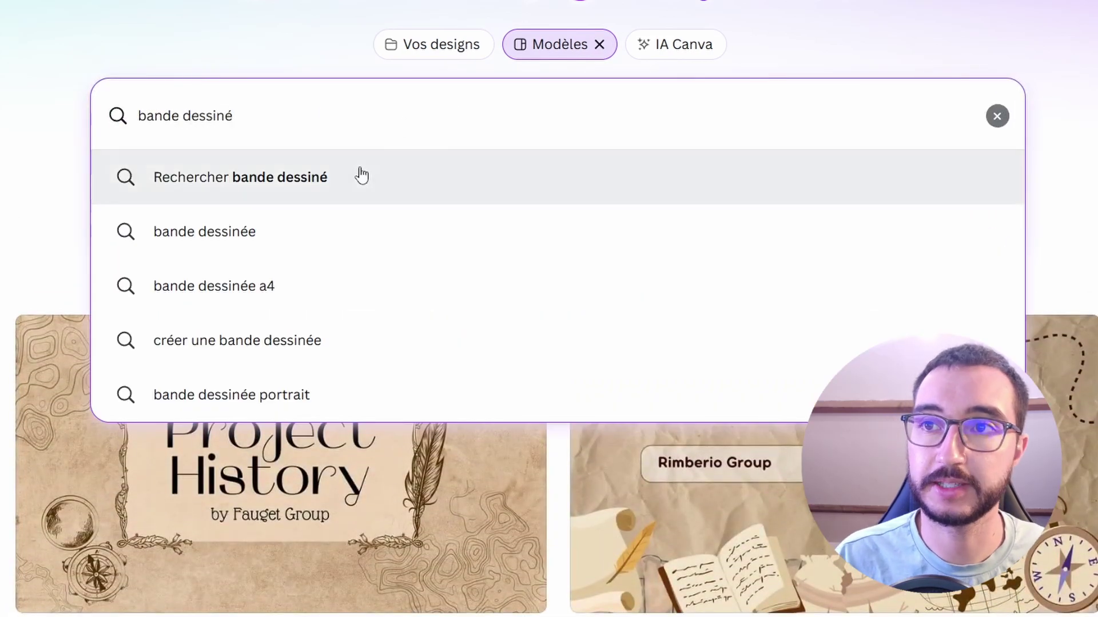
{"action": "left_click", "coordinate": [355, 176]}
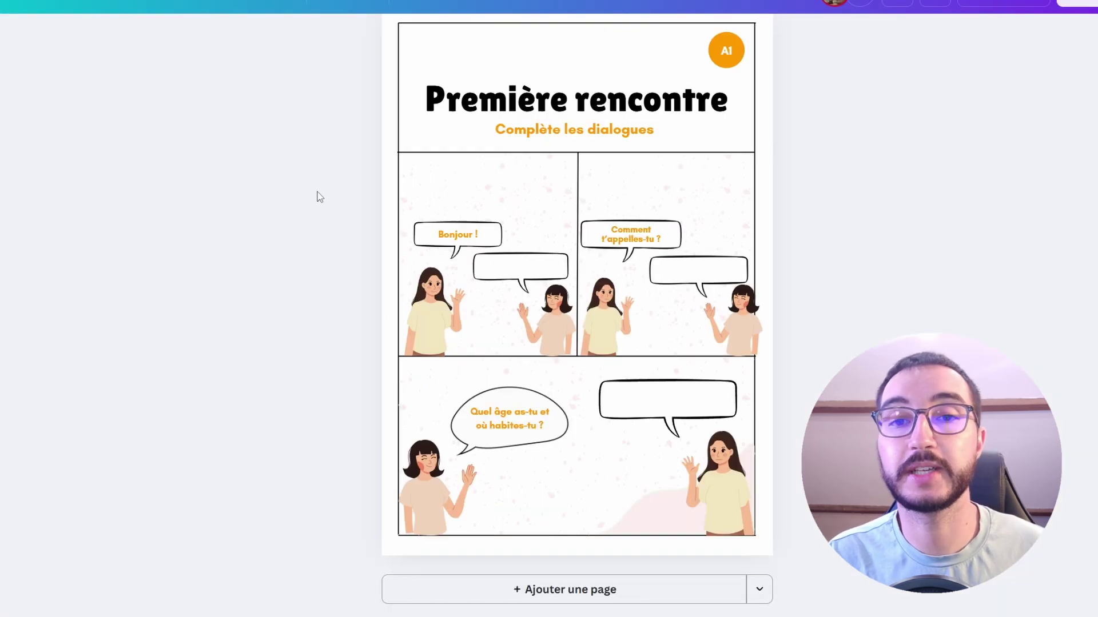
Enlarge the first speech bubble of the "Première rencontre" comic and delete its "Bonjour !" text
{"action": "left_click", "coordinate": [490, 242]}
{"action": "left_click_drag", "start_coordinate": [503, 222], "coordinate": [538, 208]}
{"action": "left_click", "coordinate": [477, 239]}
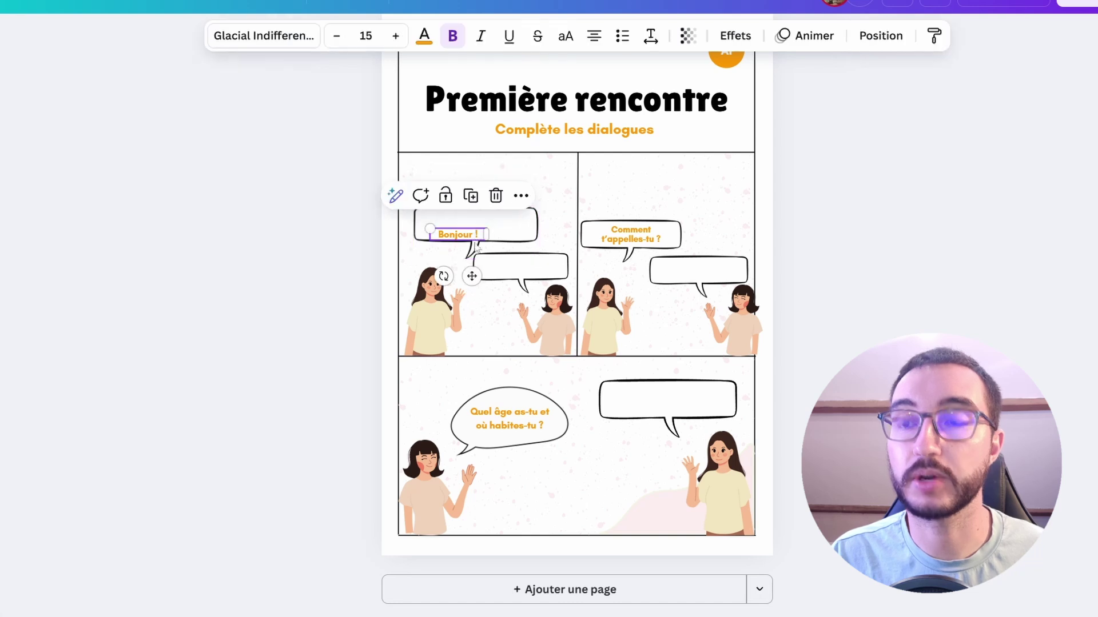
{"action": "key", "text": "Delete"}
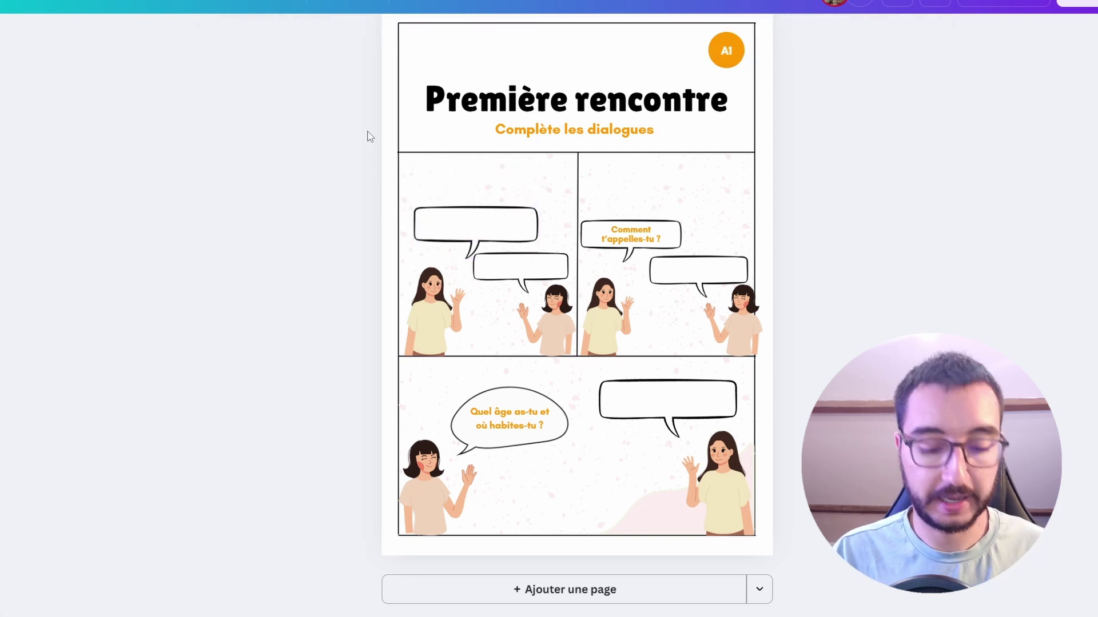
Add a horizontal writing line of thickness 1 inside the emptied first speech bubble
{"action": "left_click", "coordinate": [469, 218]}
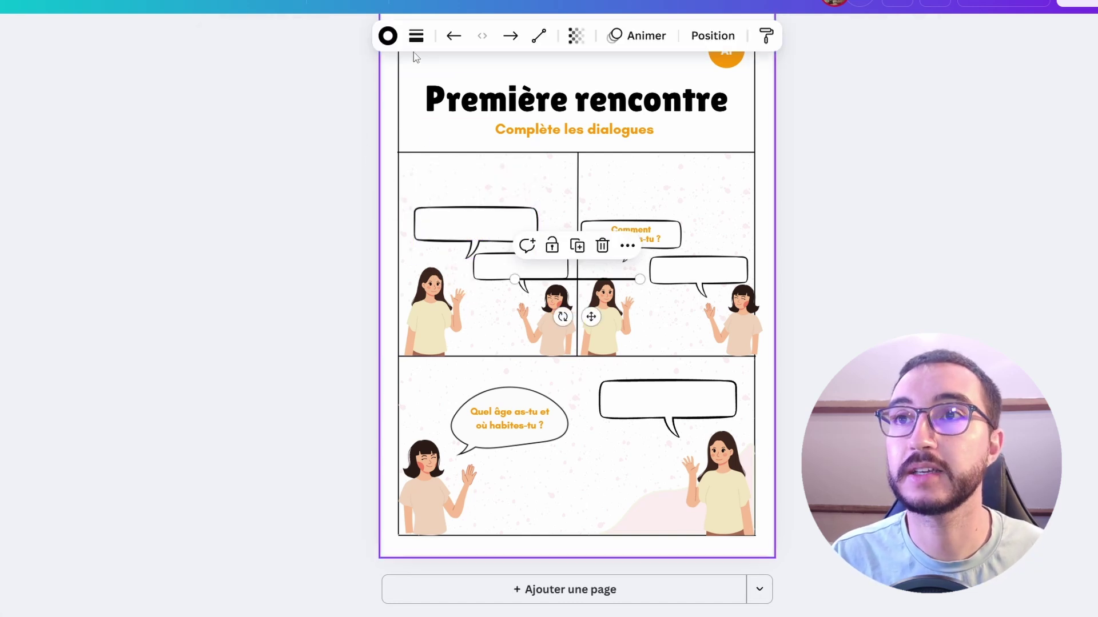
{"action": "mouse_move", "coordinate": [577, 279]}
{"action": "left_mouse_down"}
{"action": "mouse_move", "coordinate": [497, 253]}
{"action": "mouse_move", "coordinate": [477, 232]}
{"action": "mouse_move", "coordinate": [521, 231]}
{"action": "mouse_move", "coordinate": [464, 234]}
{"action": "left_mouse_up"}
{"action": "left_click", "coordinate": [417, 36]}
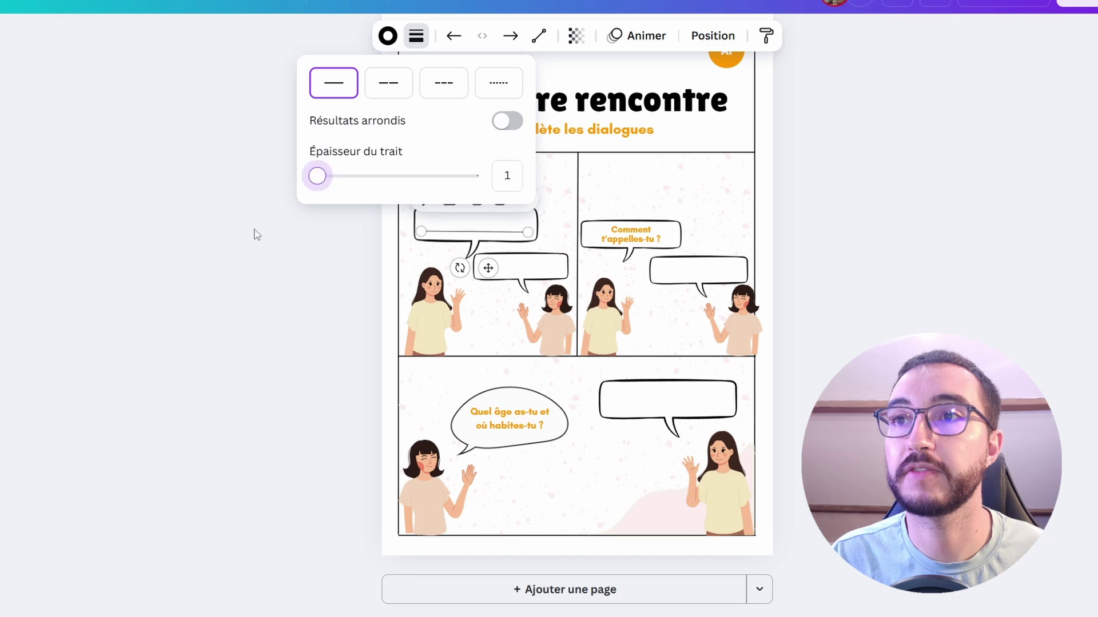
{"action": "left_click", "coordinate": [236, 245]}
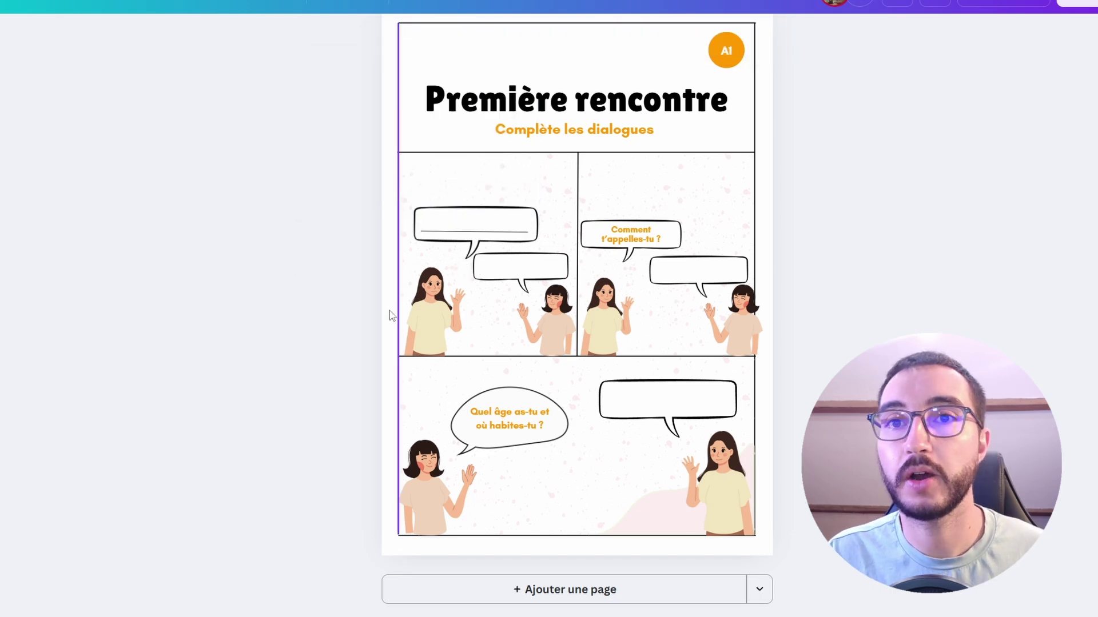
{"action": "scroll", "coordinate": [450, 353], "scroll_direction": "up", "scroll_amount": 3}
{"action": "left_click", "coordinate": [343, 286]}
{"action": "left_click", "coordinate": [269, 36]}
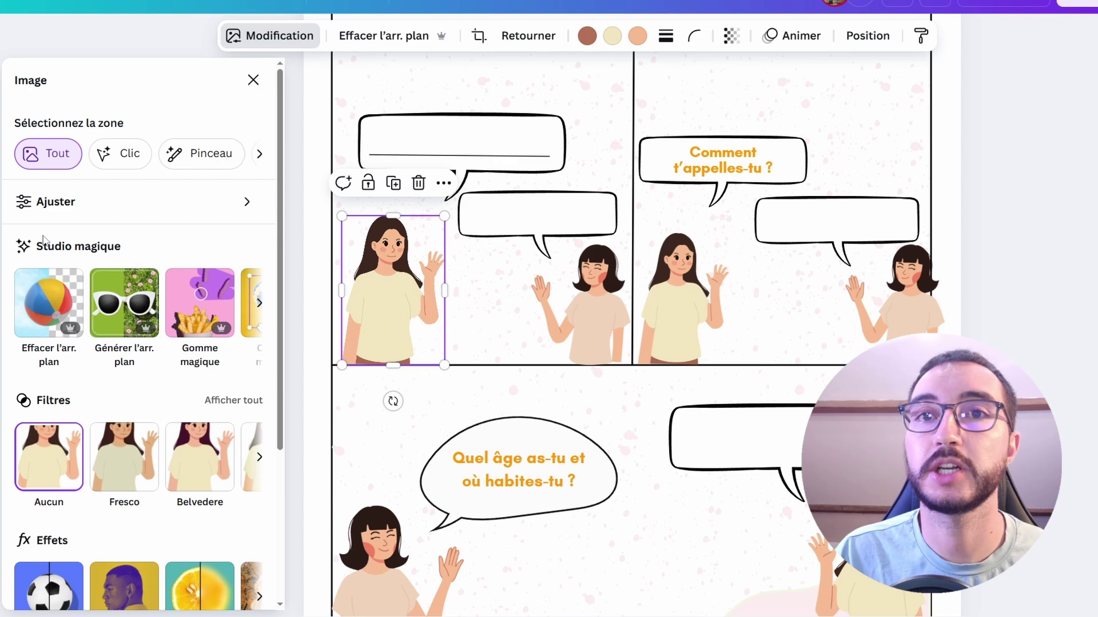
{"action": "left_click", "coordinate": [253, 80]}
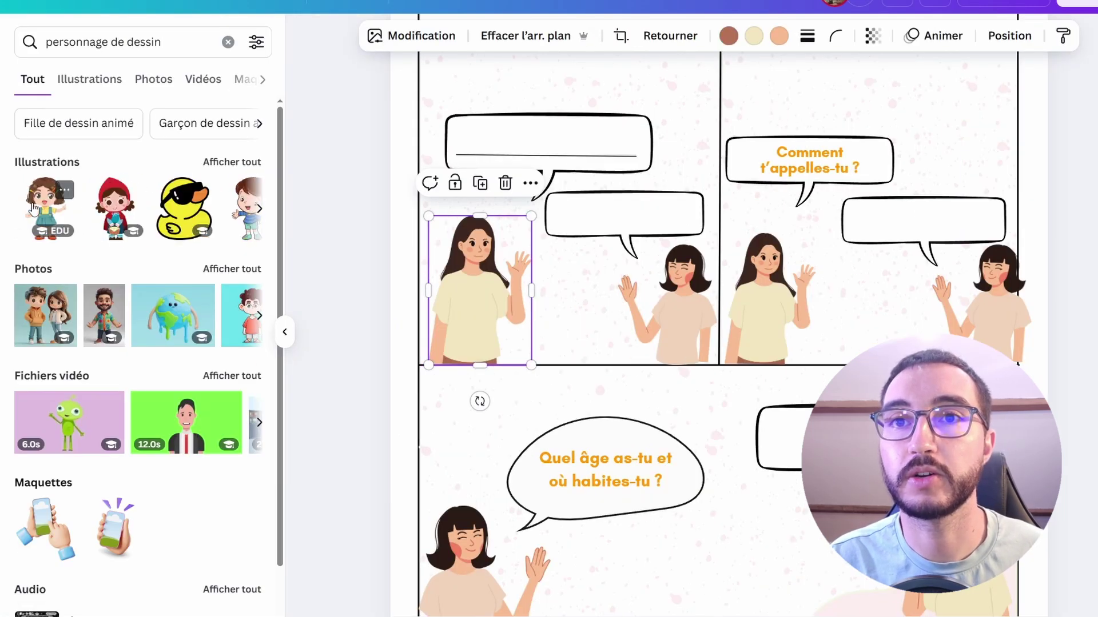
Add the cartoon boy from the "personnage de dessin" illustrations in place of the first panel's short-haired character, scaled down to fit
{"action": "left_click", "coordinate": [224, 168]}
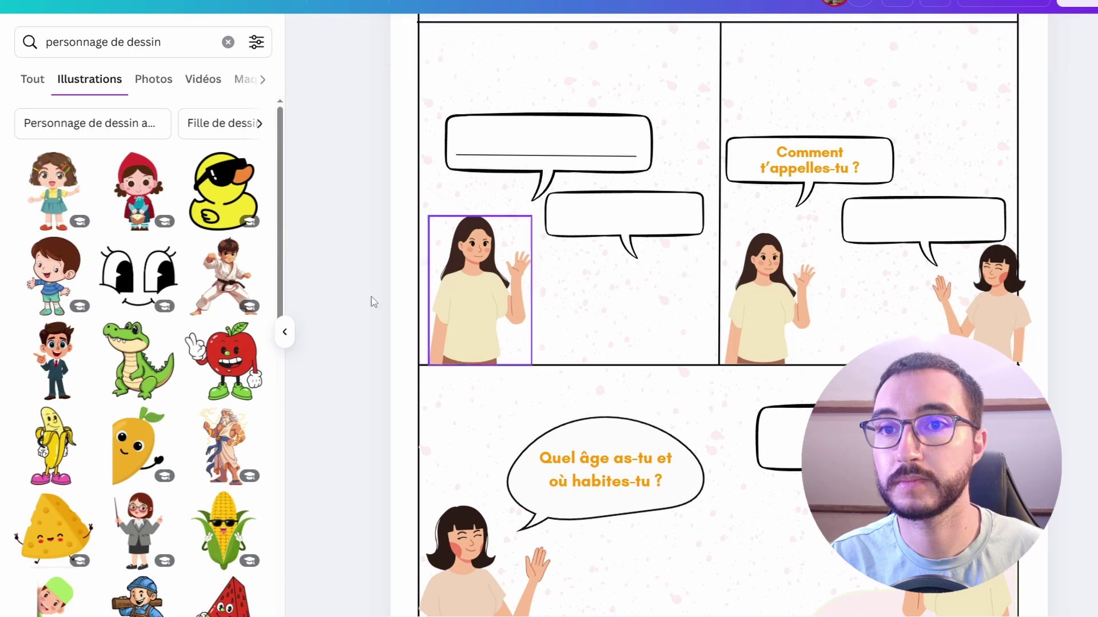
{"action": "left_click", "coordinate": [54, 275]}
{"action": "left_click_drag", "start_coordinate": [607, 145], "coordinate": [681, 343]}
{"action": "left_click_drag", "start_coordinate": [777, 350], "coordinate": [686, 299]}
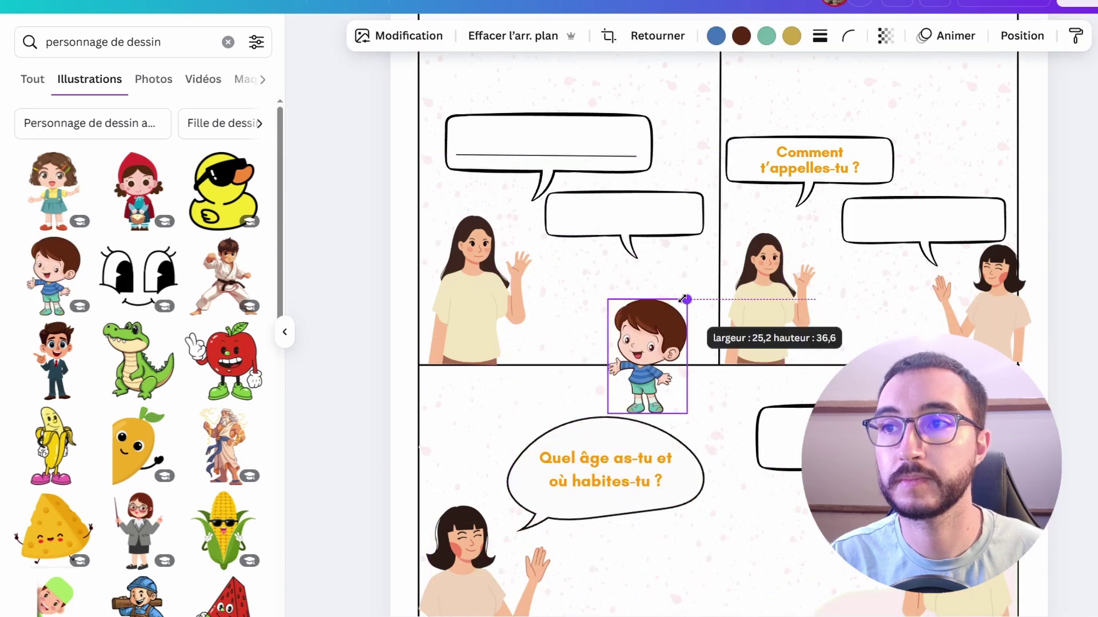
Replace the first panel's long-haired woman with the cartoon girl illustration, sized about 27 by 42 and standing beneath the lined bubble
{"action": "left_click", "coordinate": [53, 189]}
{"action": "left_click_drag", "start_coordinate": [734, 254], "coordinate": [530, 300]}
{"action": "left_click_drag", "start_coordinate": [608, 366], "coordinate": [522, 345]}
{"action": "left_click_drag", "start_coordinate": [522, 252], "coordinate": [546, 233]}
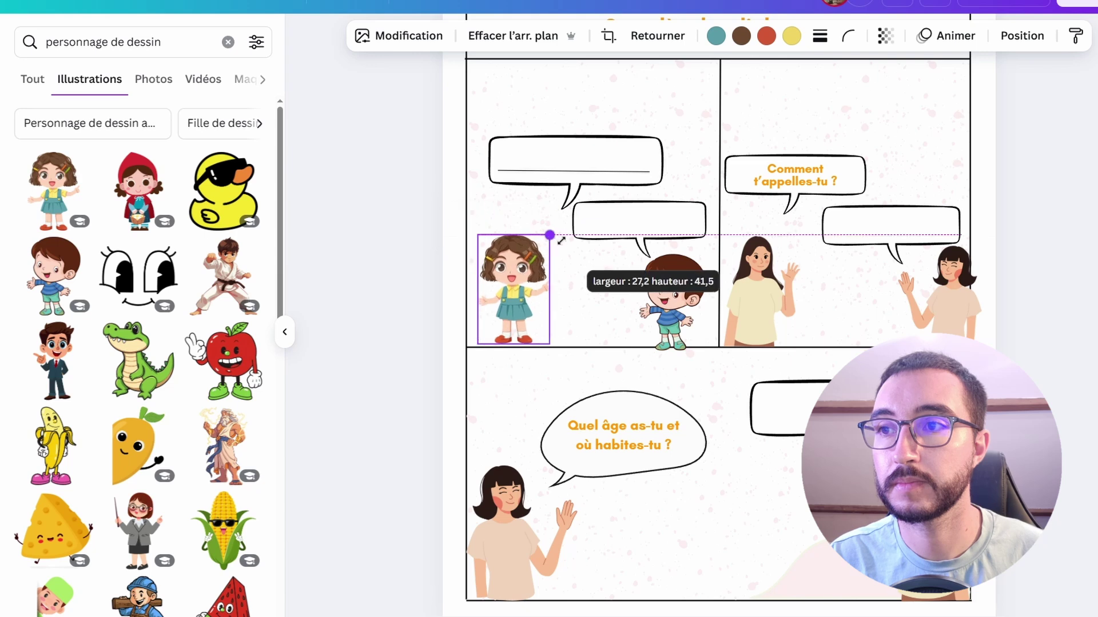
{"action": "mouse_move", "coordinate": [517, 289]}
{"action": "left_mouse_down"}
{"action": "mouse_move", "coordinate": [524, 281]}
{"action": "mouse_move", "coordinate": [517, 288]}
{"action": "left_mouse_up"}
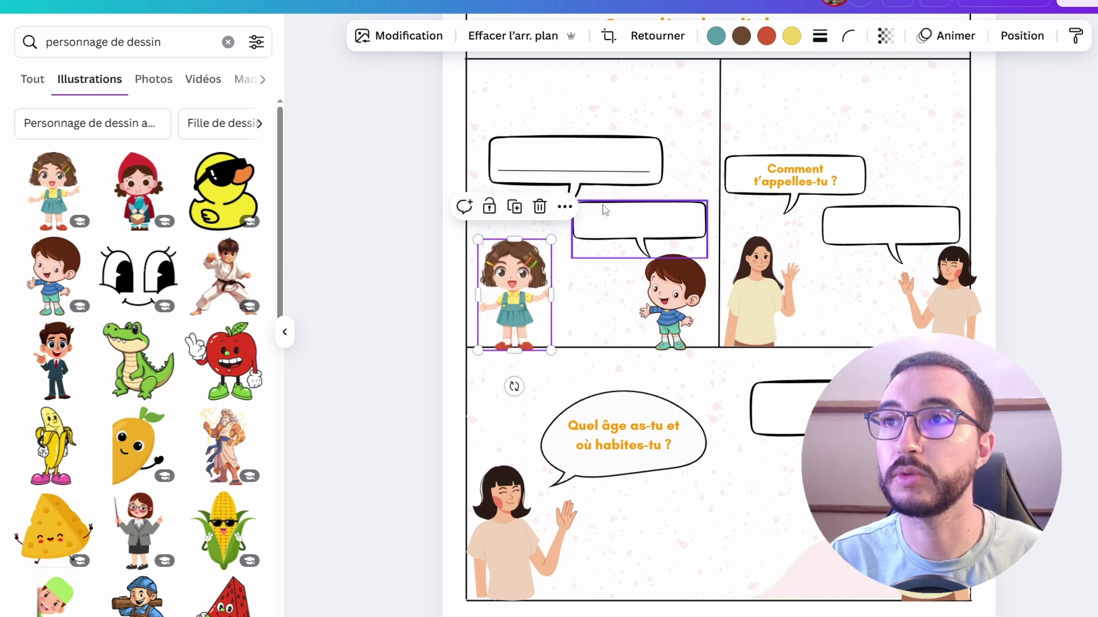
Flip the cartoon girl illustration horizontally
{"action": "left_click", "coordinate": [654, 36]}
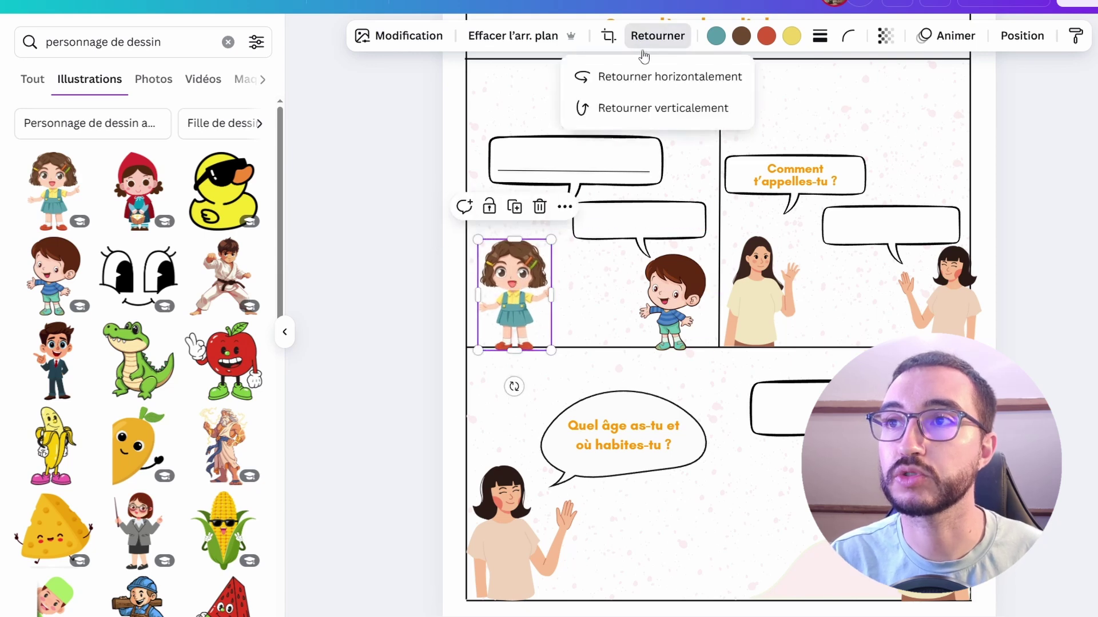
{"action": "left_click", "coordinate": [624, 78]}
{"action": "key", "text": "Escape"}
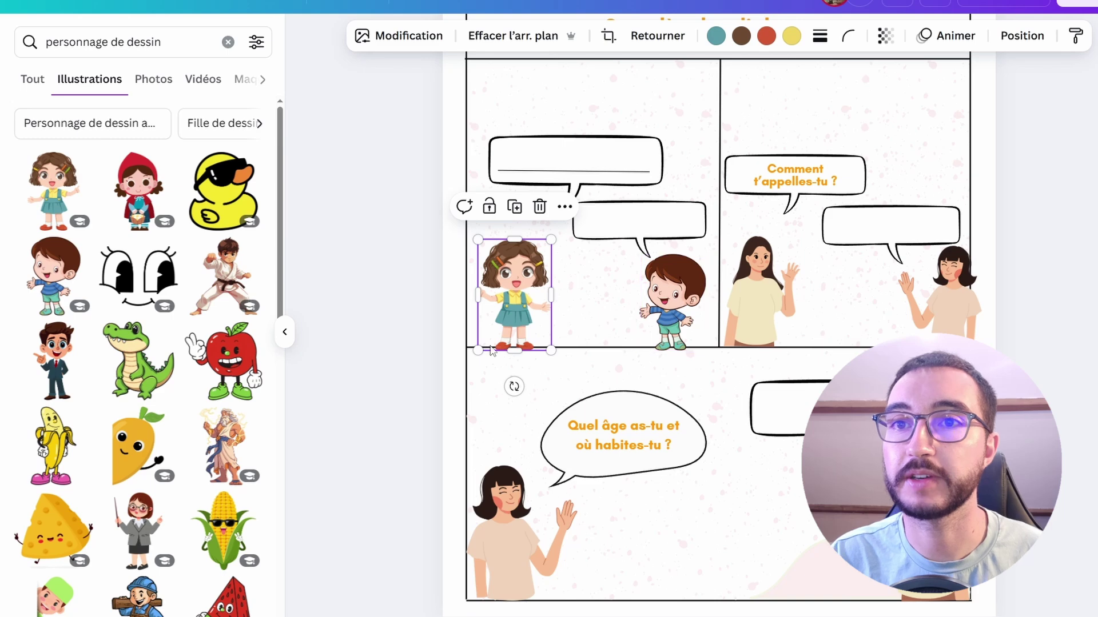
{"action": "left_click", "coordinate": [391, 302]}
Erase the cartoon girl's mouth in the first panel with the Gomme magique brush
{"action": "left_click", "coordinate": [526, 295]}
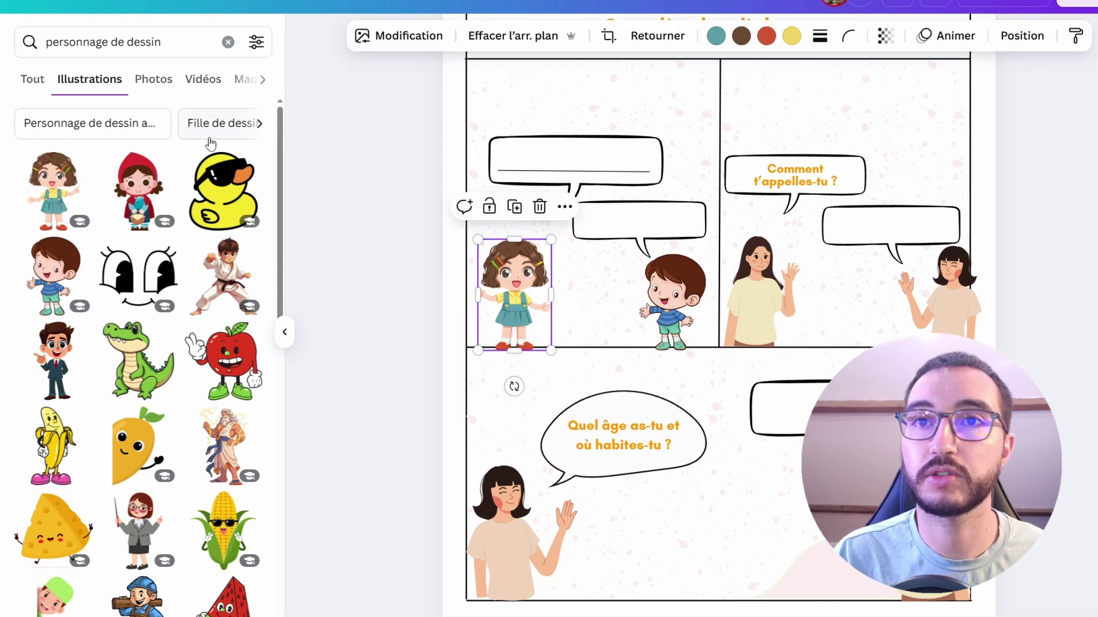
{"action": "left_click", "coordinate": [409, 38]}
{"action": "left_click", "coordinate": [189, 154]}
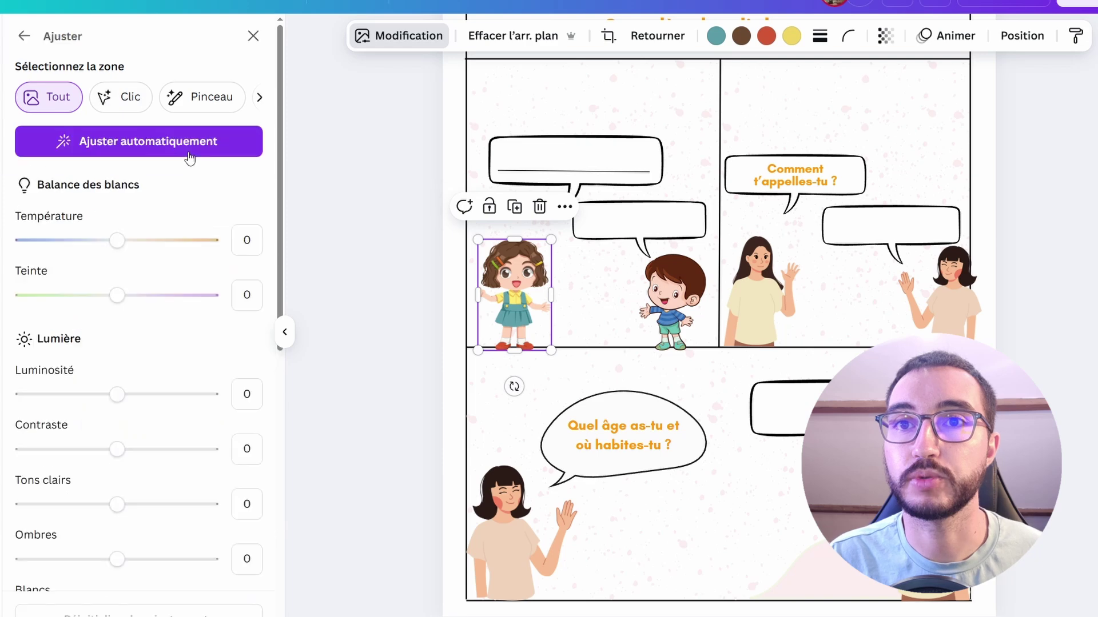
{"action": "left_click", "coordinate": [24, 36]}
{"action": "left_click", "coordinate": [196, 252]}
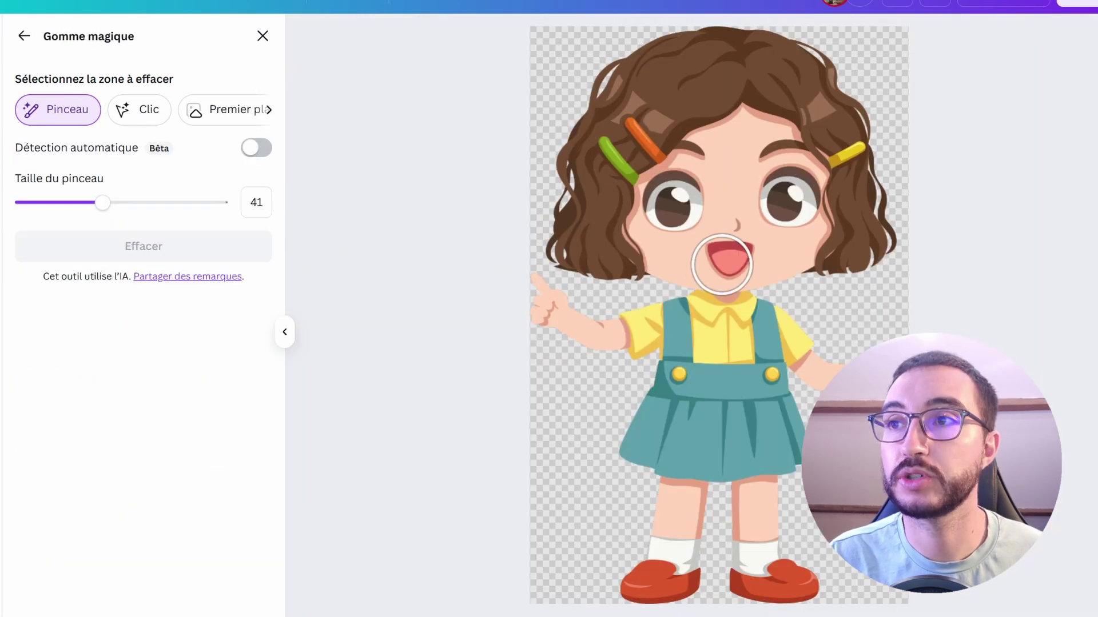
{"action": "left_click", "coordinate": [721, 264]}
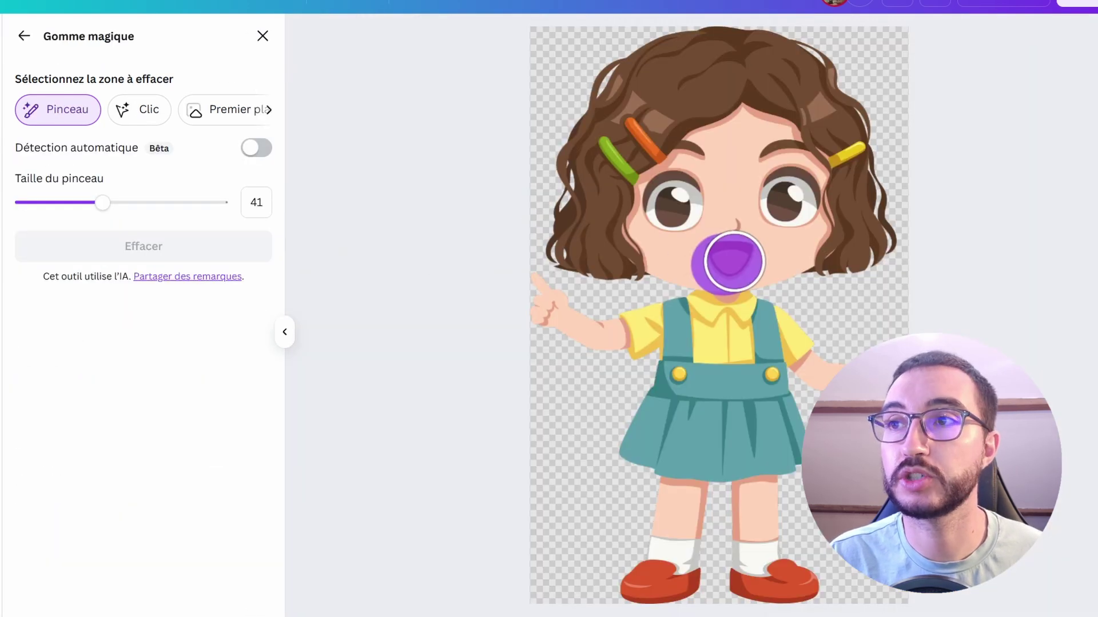
{"action": "left_click", "coordinate": [178, 247]}
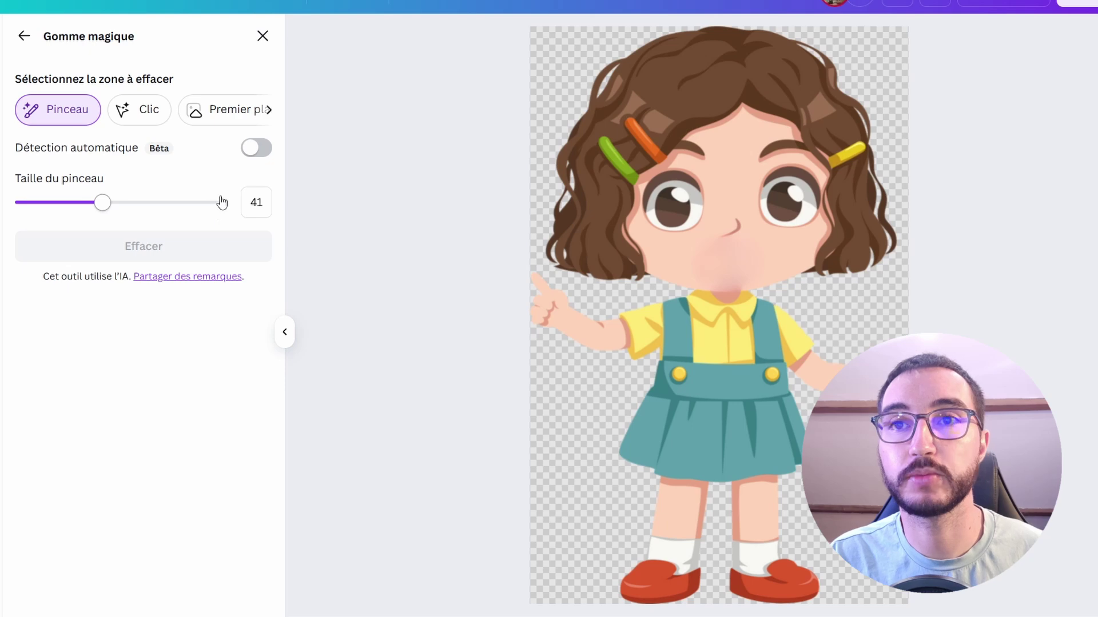
{"action": "left_click", "coordinate": [24, 36]}
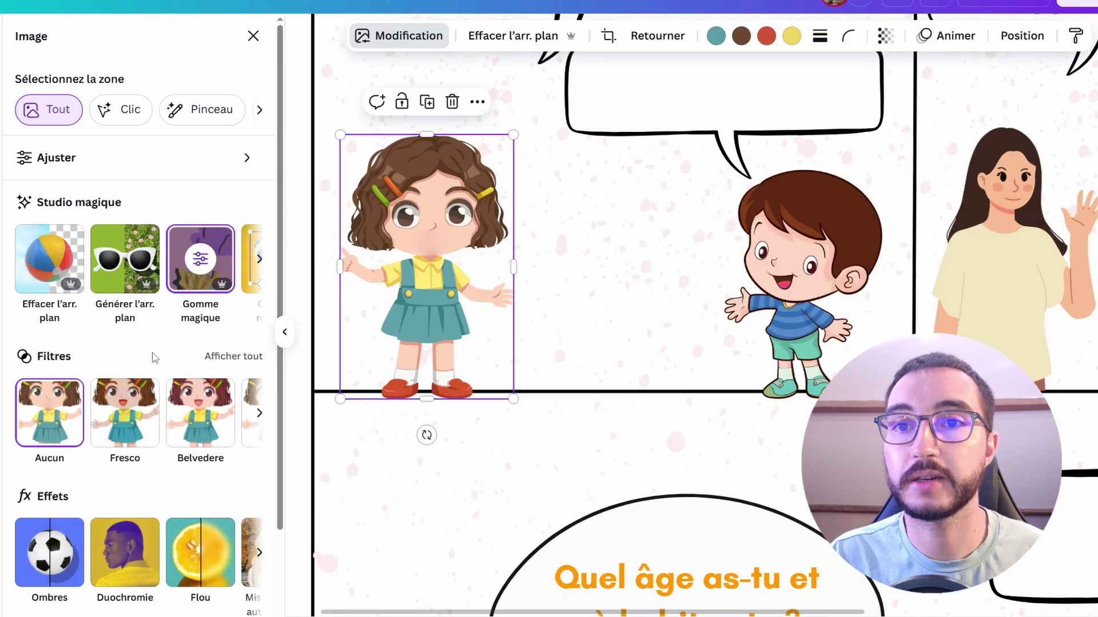
Search the elements for "bouche" and place the open smiling mouth with pink tongue on the cartoon girl's face
{"action": "left_click", "coordinate": [3, 94]}
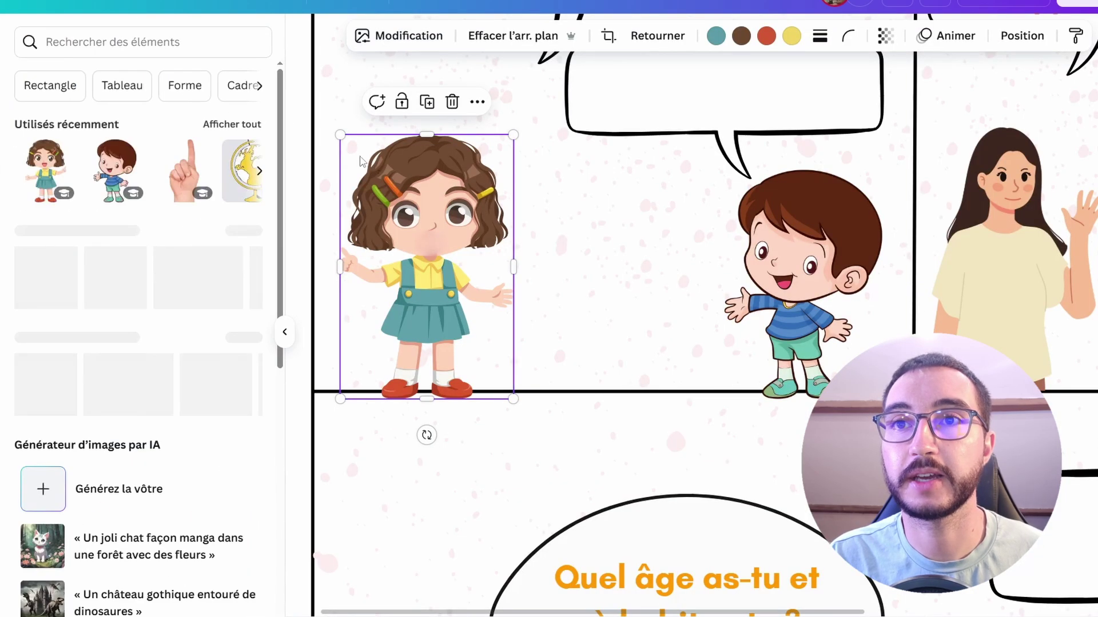
{"action": "left_click", "coordinate": [133, 43]}
{"action": "type", "text": "bouche"}
{"action": "key", "text": "Return"}
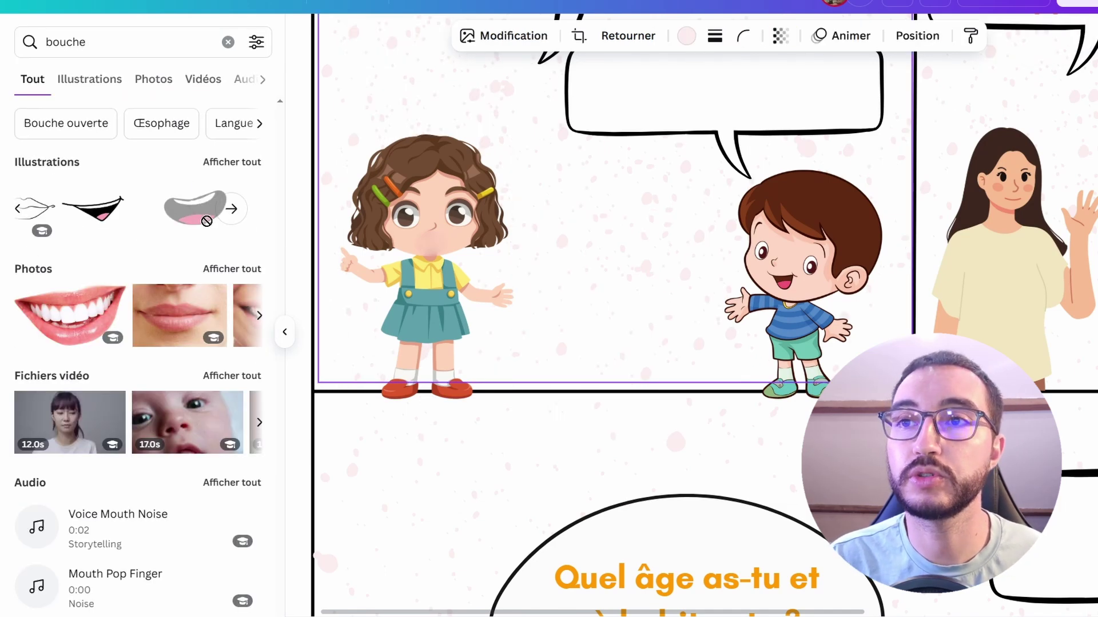
{"action": "left_click_drag", "start_coordinate": [163, 207], "coordinate": [412, 235]}
{"action": "left_click_drag", "start_coordinate": [899, 216], "coordinate": [434, 249]}
{"action": "left_click", "coordinate": [497, 288]}
{"action": "left_click", "coordinate": [619, 293]}
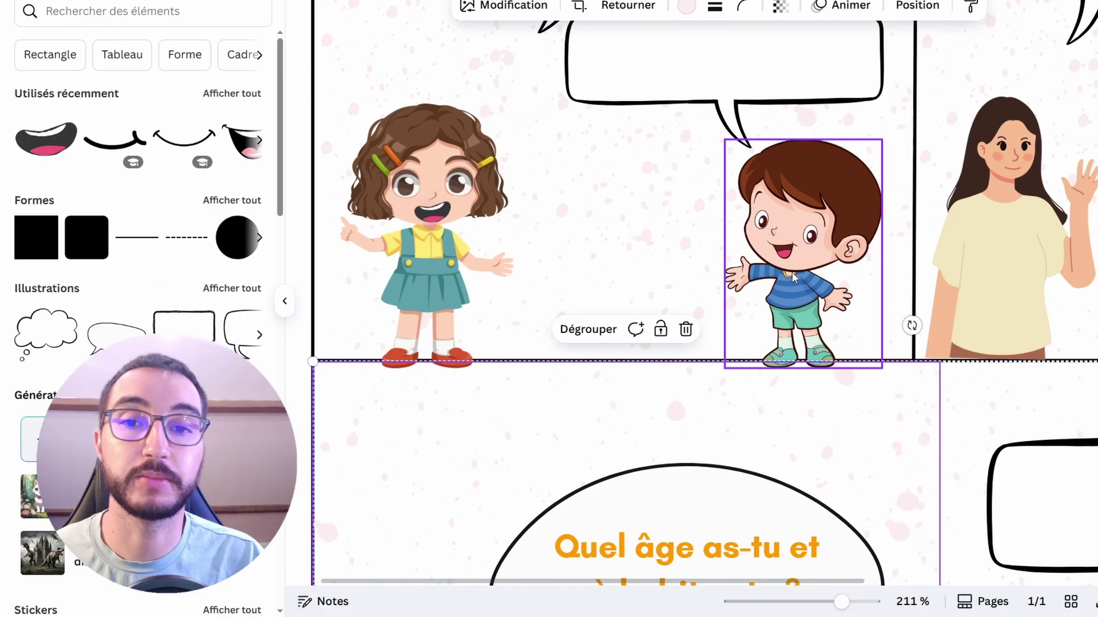
Open the cartoon boy's information and browse more illustrations from the same creator, wat cartoon
{"action": "right_click", "coordinate": [801, 273]}
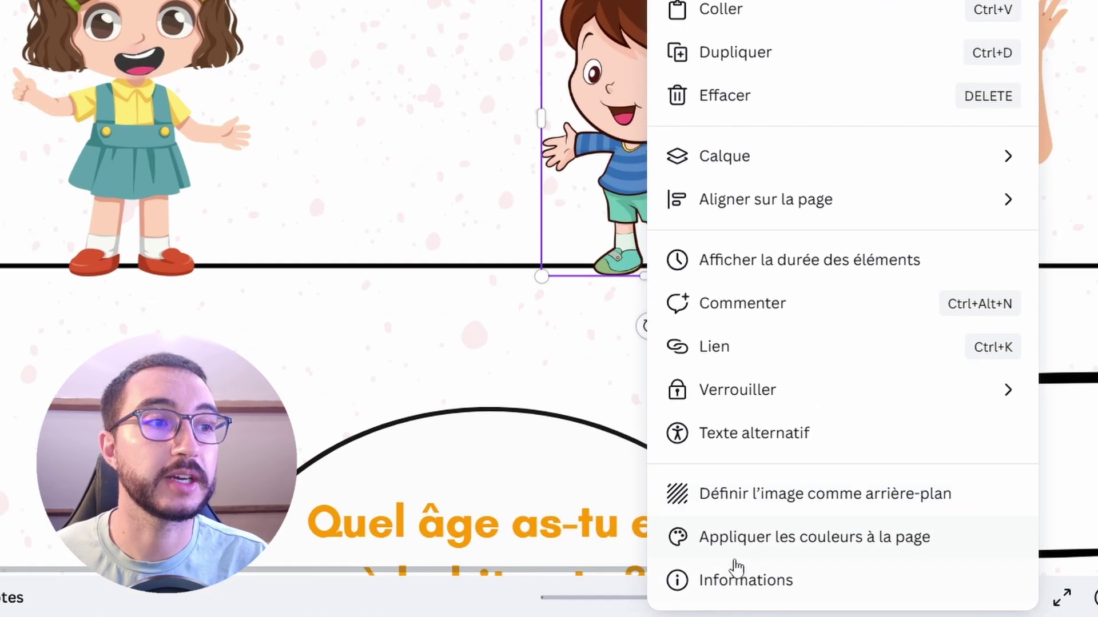
{"action": "left_click", "coordinate": [737, 572]}
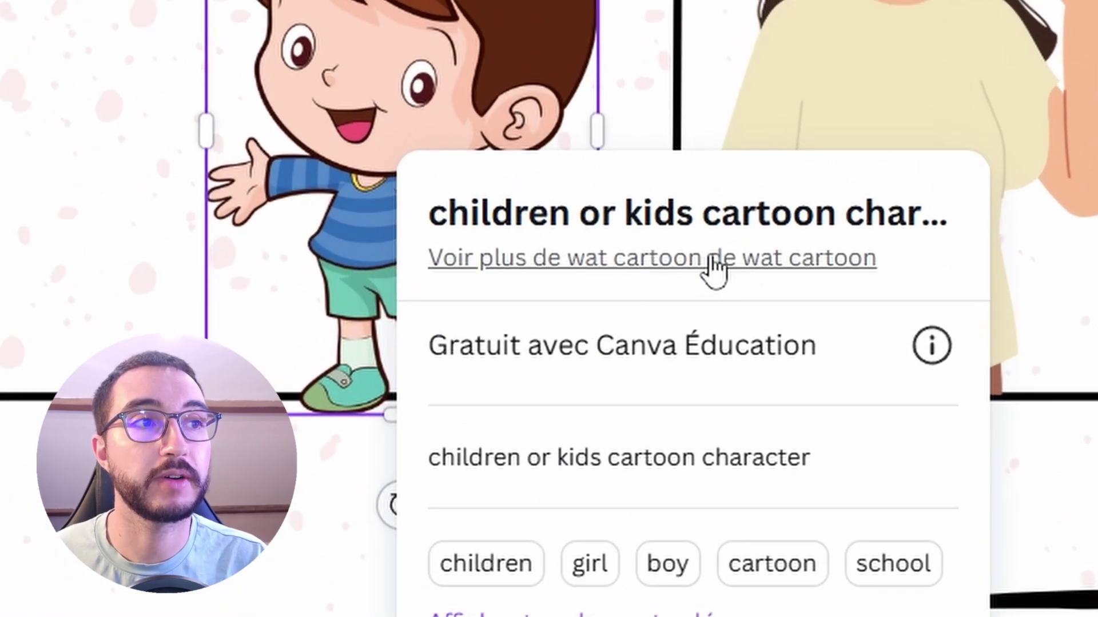
{"action": "left_click", "coordinate": [427, 275]}
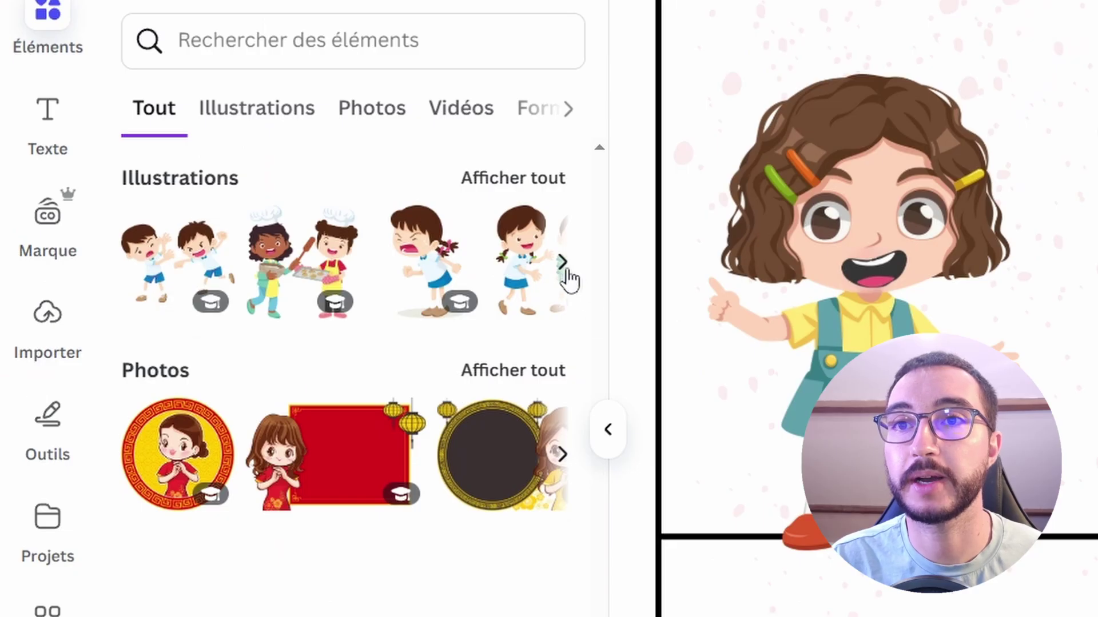
{"action": "left_click", "coordinate": [565, 272]}
{"action": "left_click", "coordinate": [564, 269]}
{"action": "left_click", "coordinate": [564, 269]}
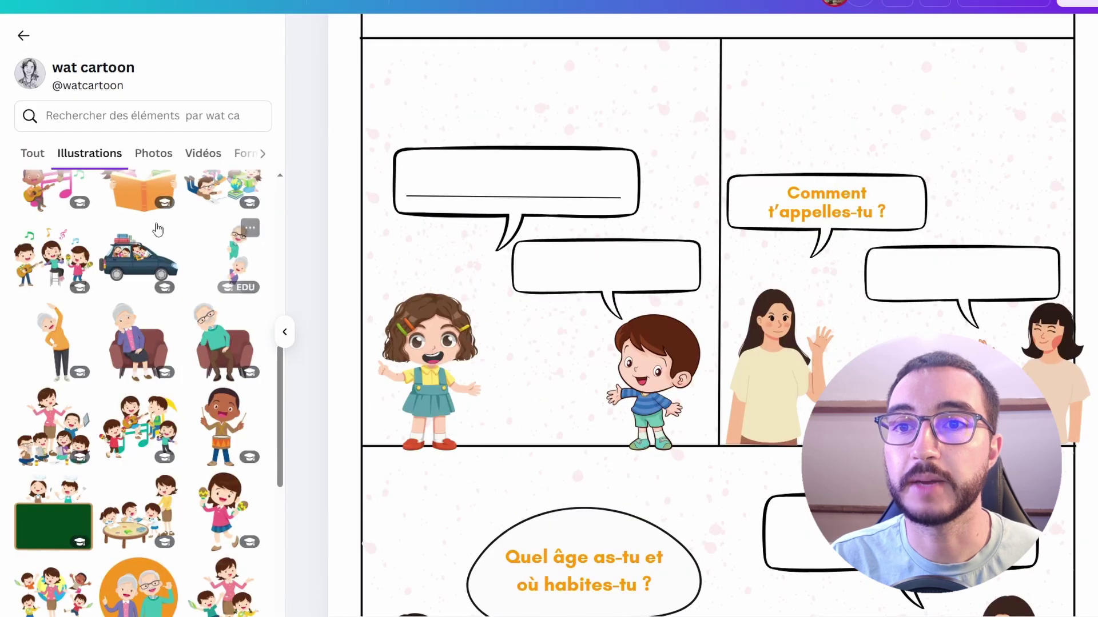
{"action": "scroll", "coordinate": [170, 396], "scroll_direction": "down", "scroll_amount": 5}
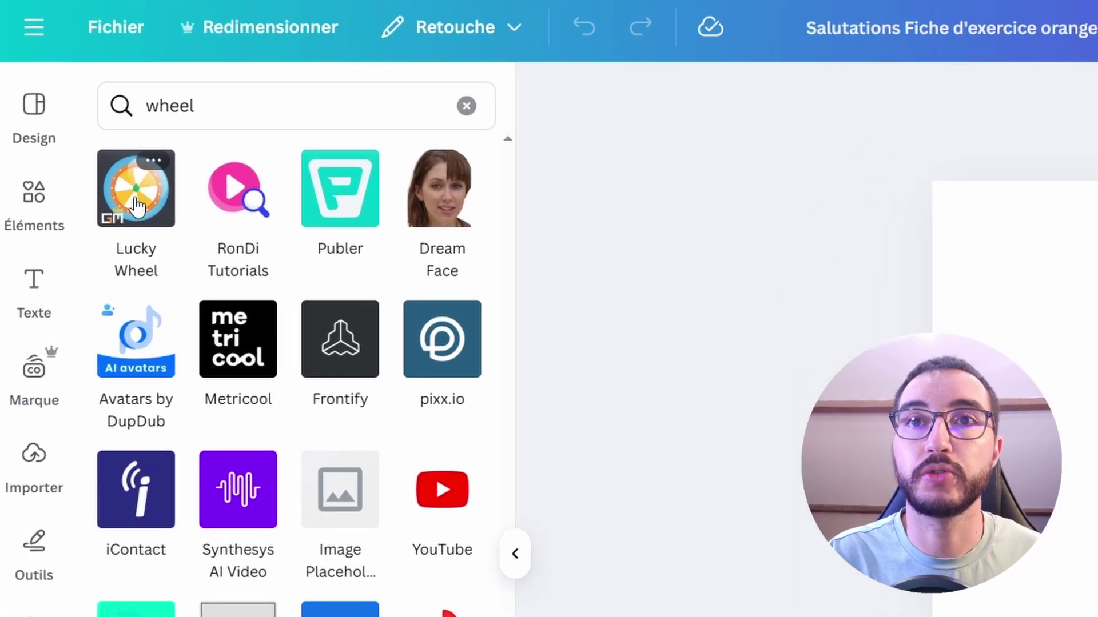
Generate a wheel with the Lucky Wheel app using the items Un loup, Une petite fille, Un castor and Un président
{"action": "left_click", "coordinate": [137, 205]}
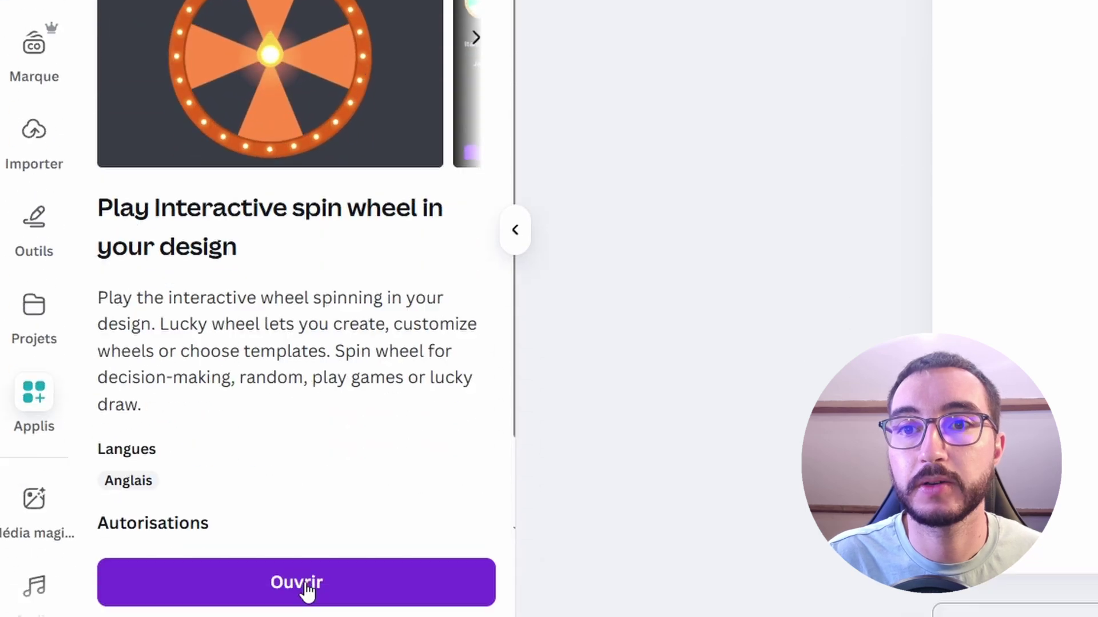
{"action": "left_click", "coordinate": [306, 589]}
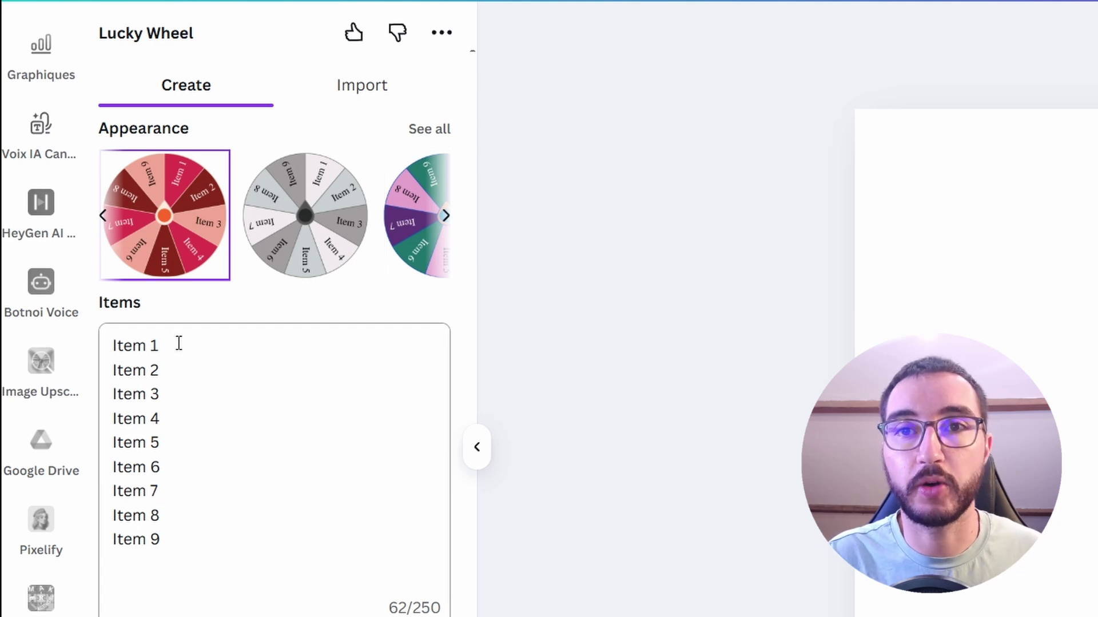
{"action": "left_click_drag", "start_coordinate": [163, 540], "coordinate": [107, 341]}
{"action": "type", "text": "Un loup"}
{"action": "key", "text": "Return"}
{"action": "type", "text": "Une "}
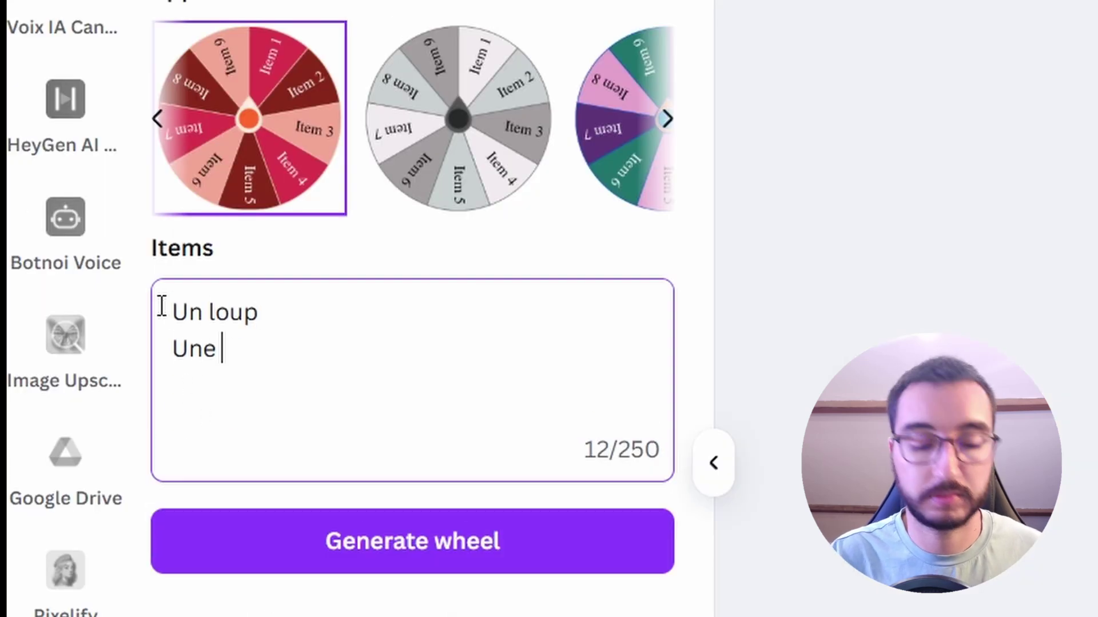
{"action": "type", "text": "petite fille"}
{"action": "key", "text": "Return"}
{"action": "type", "text": "Un castor"}
{"action": "key", "text": "Return"}
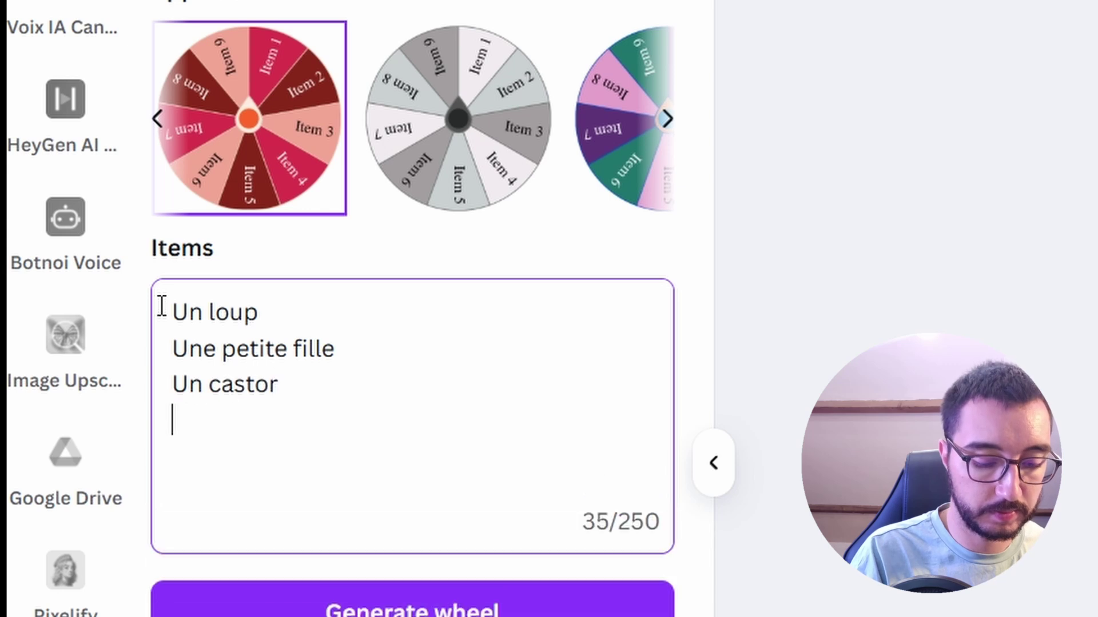
{"action": "type", "text": "Un président"}
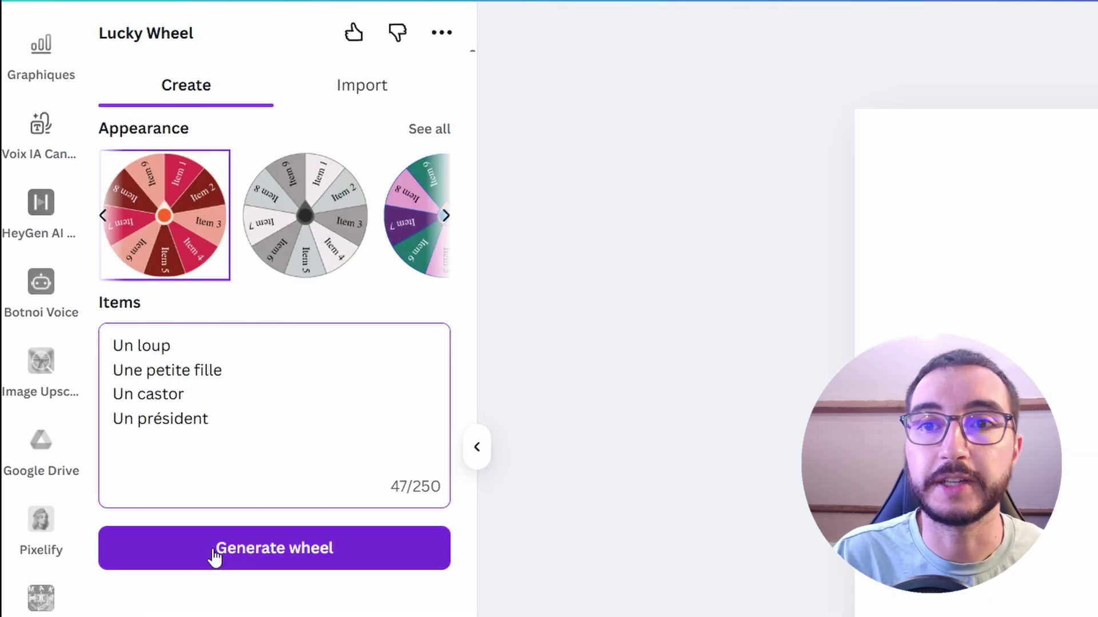
{"action": "left_click", "coordinate": [214, 548]}
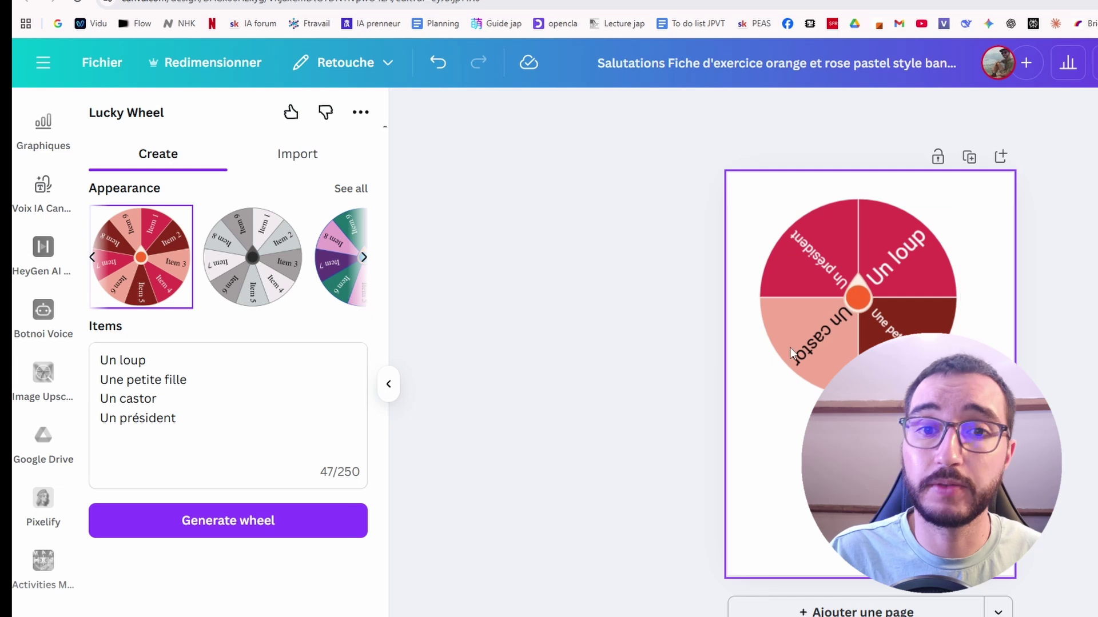
Open the generated wheel's game link to try the interactive version
{"action": "left_click", "coordinate": [790, 352]}
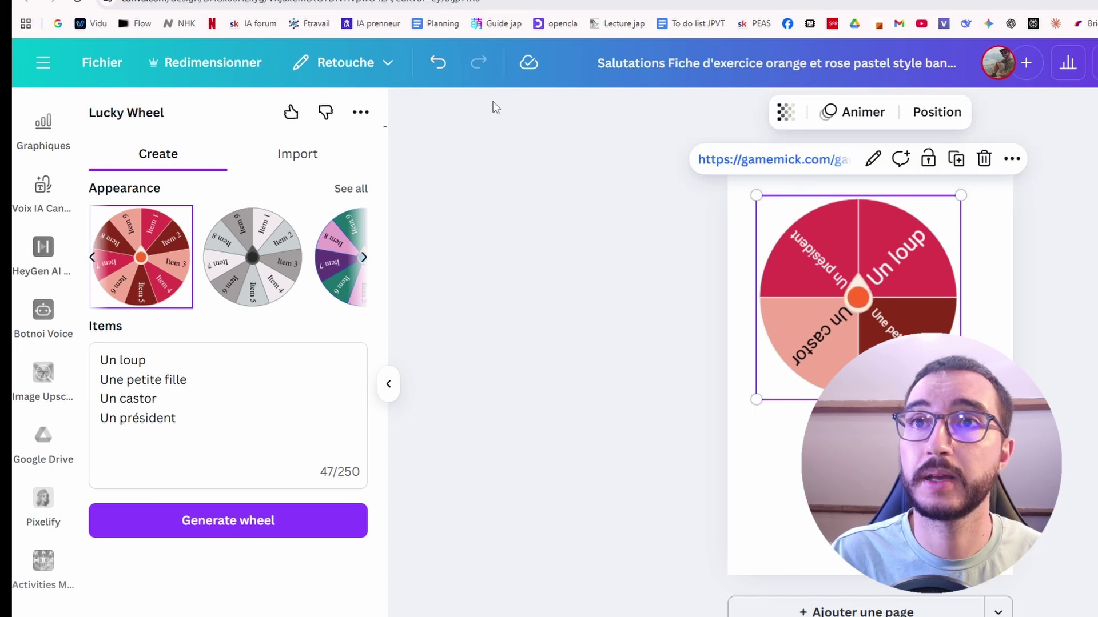
{"action": "left_click", "coordinate": [816, 161]}
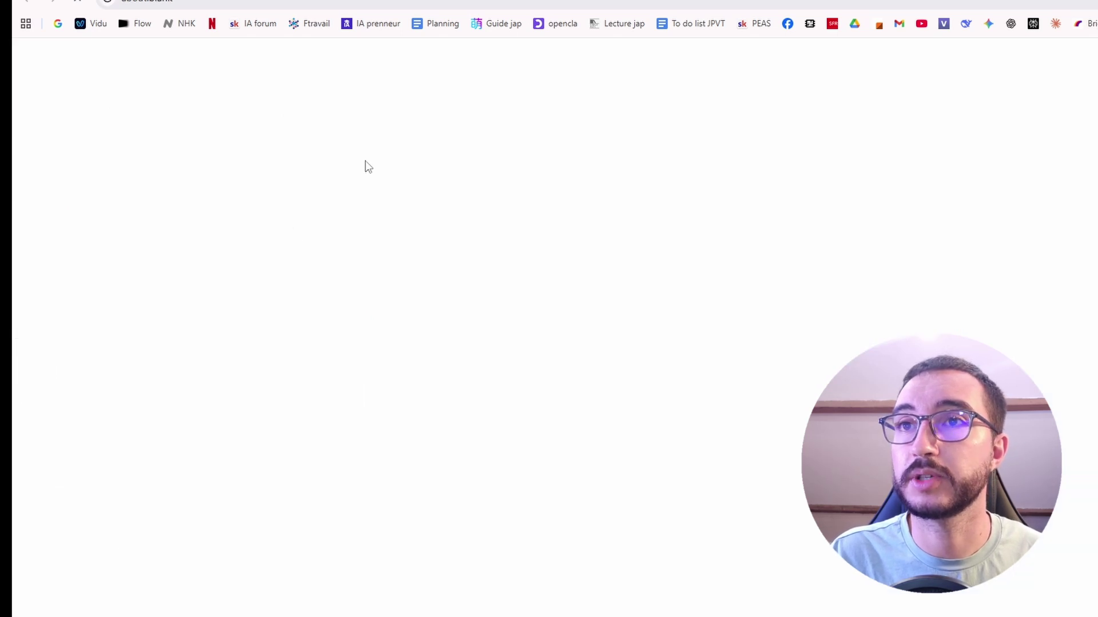
{"action": "left_click", "coordinate": [215, 258]}
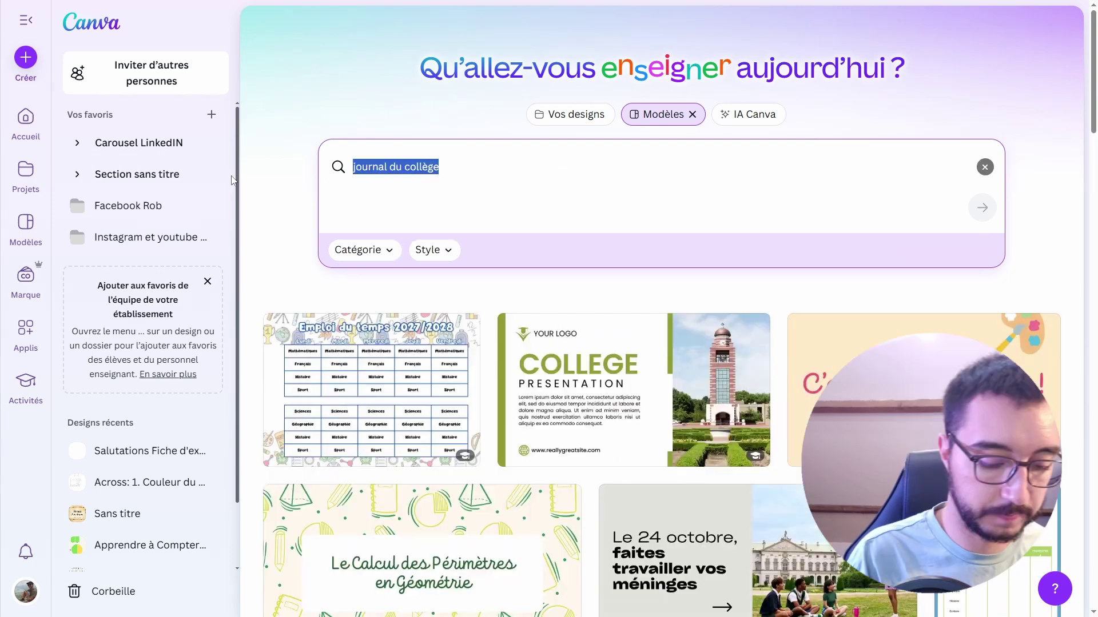
Search templates for "modèle journal", start a design from Elegant Business Announcement Newspaper Document, and add a second page
{"action": "type", "text": "modèle journal"}
{"action": "key", "text": "Return"}
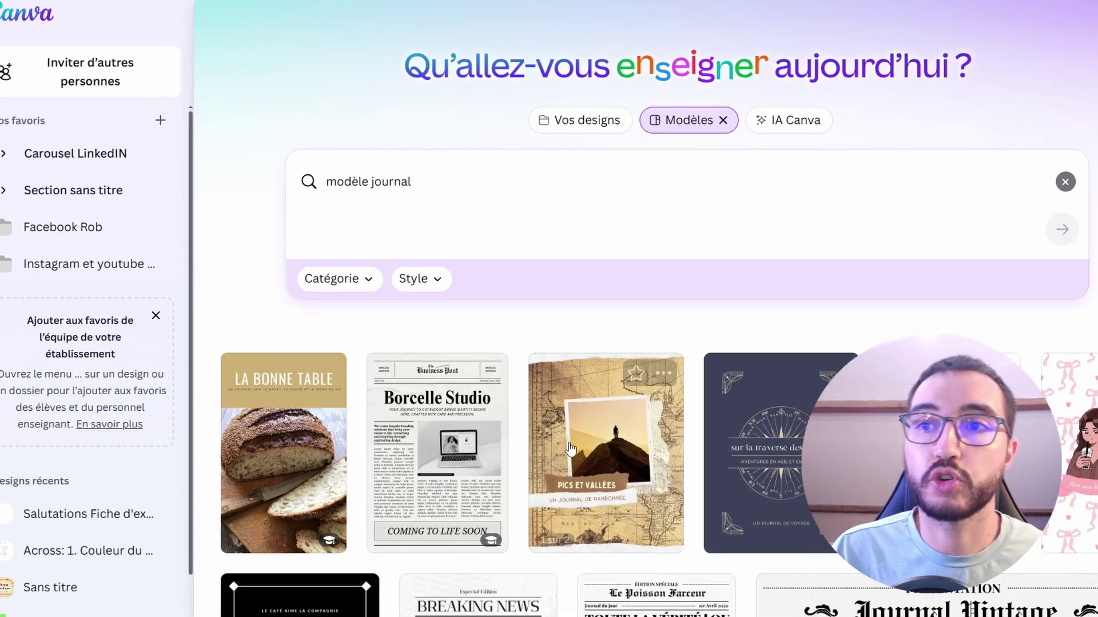
{"action": "left_click", "coordinate": [444, 452]}
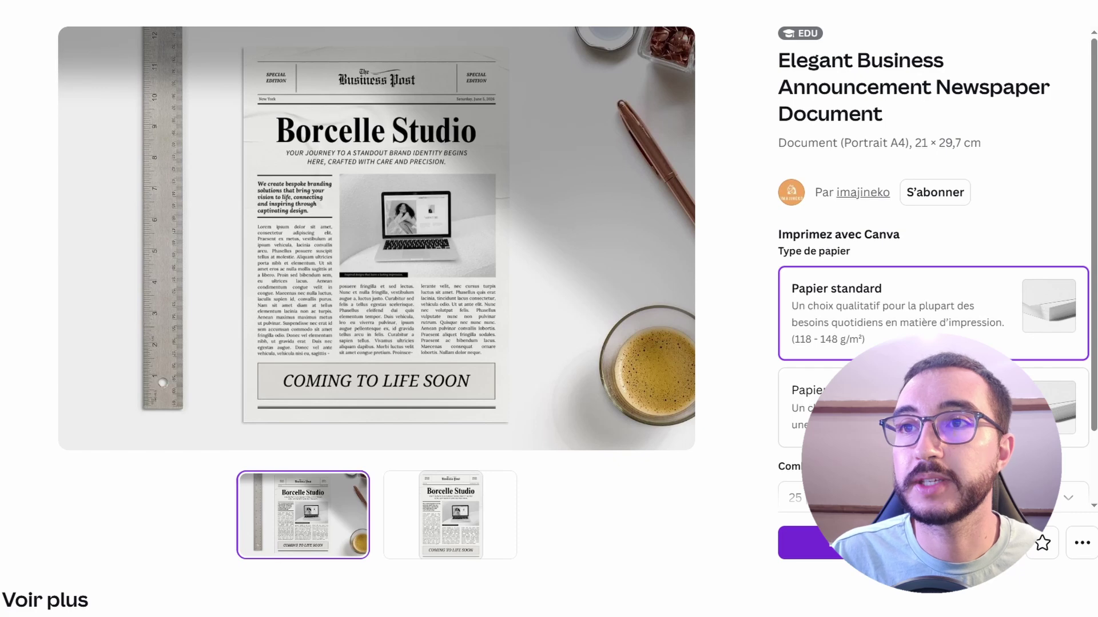
{"action": "left_click", "coordinate": [395, 403]}
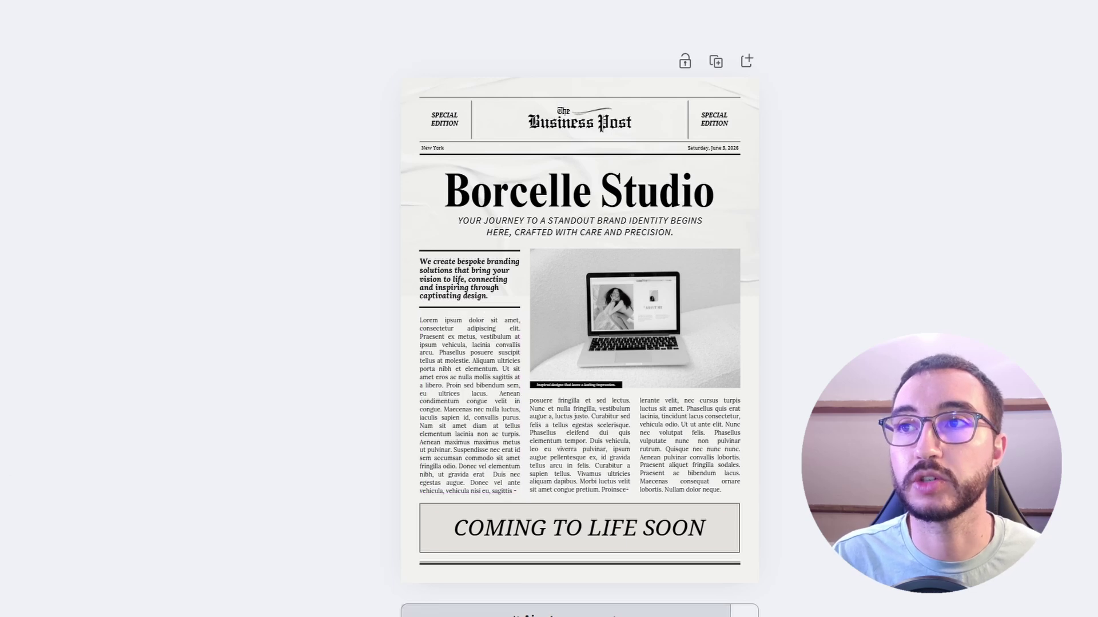
{"action": "left_click", "coordinate": [566, 612]}
{"action": "scroll", "coordinate": [654, 437], "scroll_direction": "up", "scroll_amount": 5}
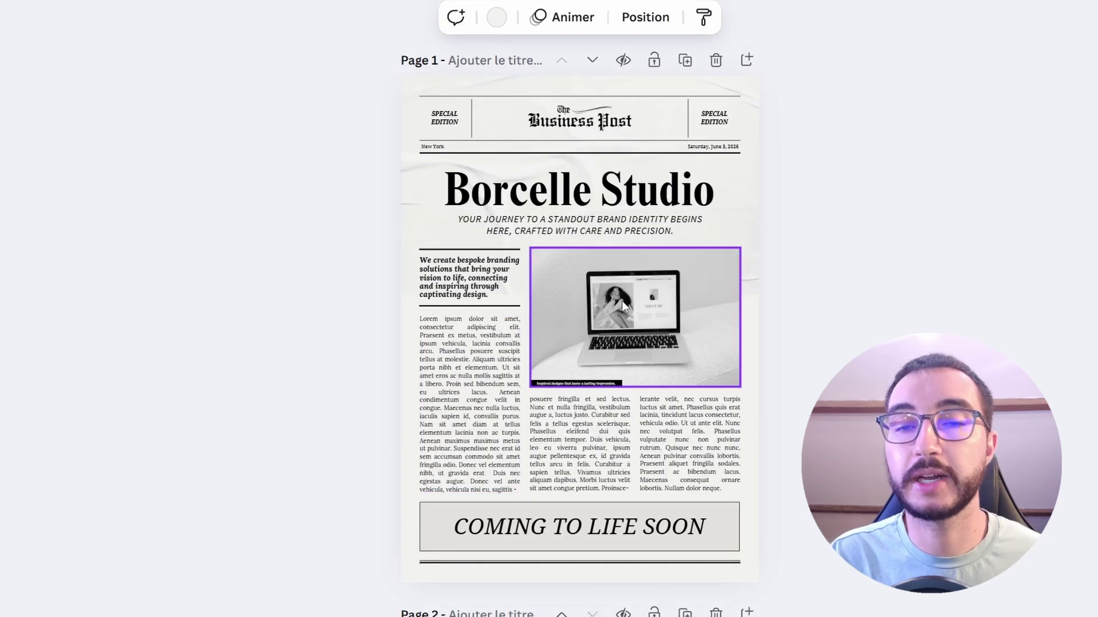
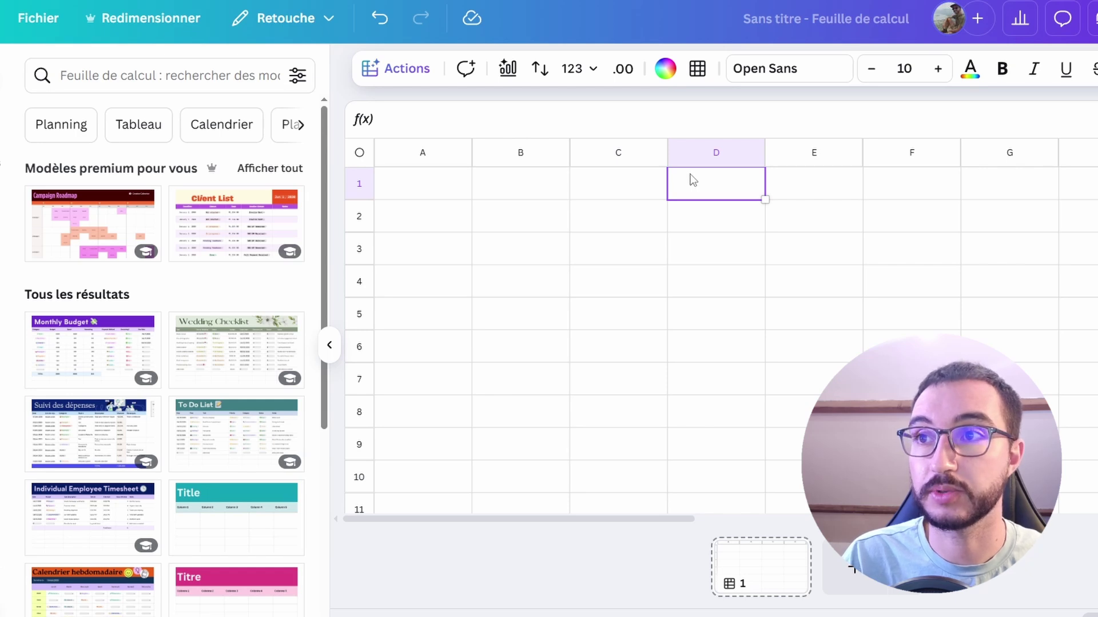
Paste the bun-haired girl's face into the sheet and place it in cell D8 of the Photo 2 column
{"action": "left_click", "coordinate": [812, 194]}
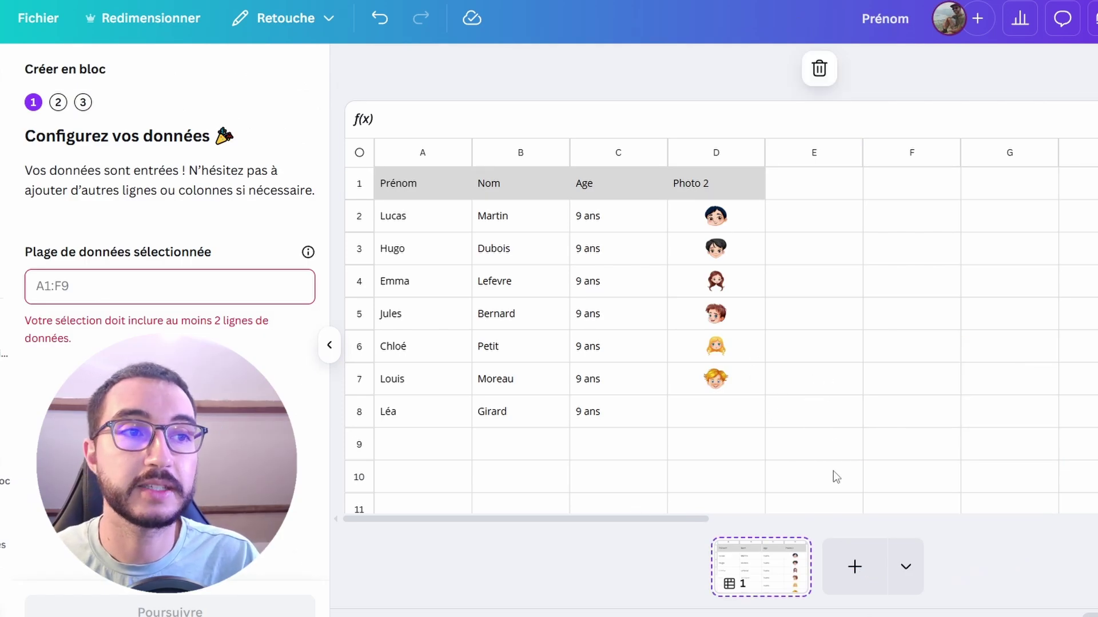
{"action": "key", "text": "ctrl+v"}
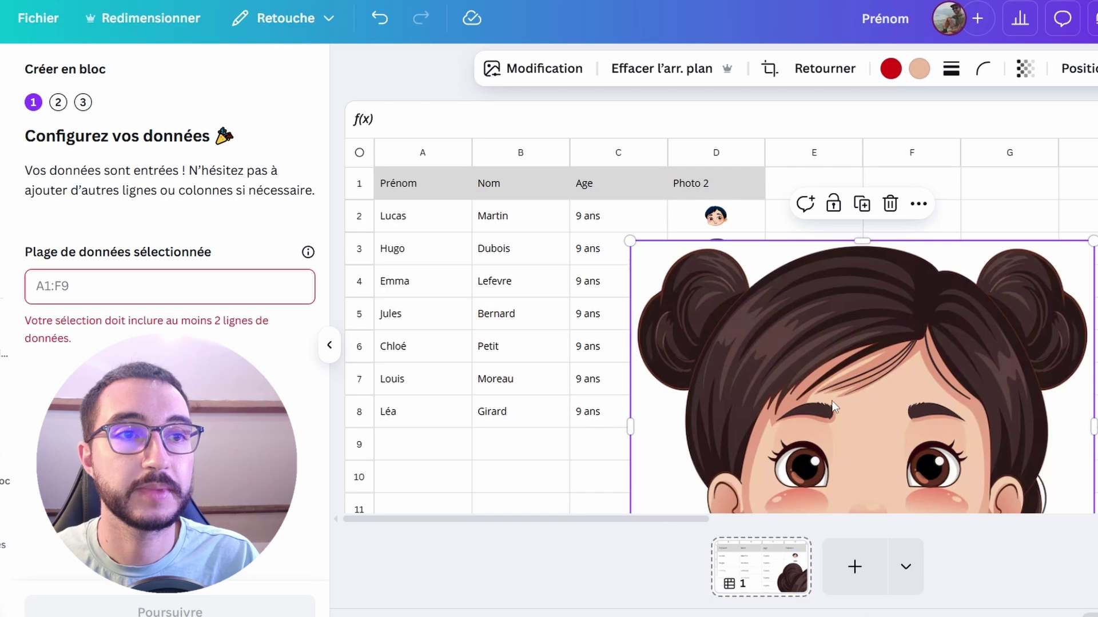
{"action": "left_click_drag", "start_coordinate": [836, 407], "coordinate": [735, 414]}
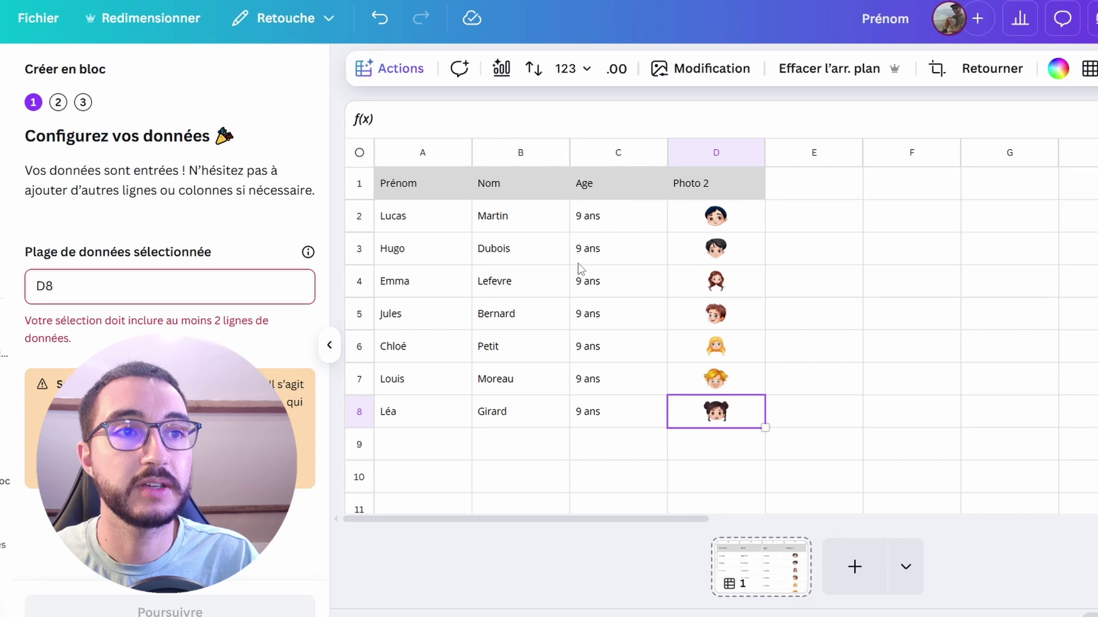
{"action": "left_click", "coordinate": [514, 444]}
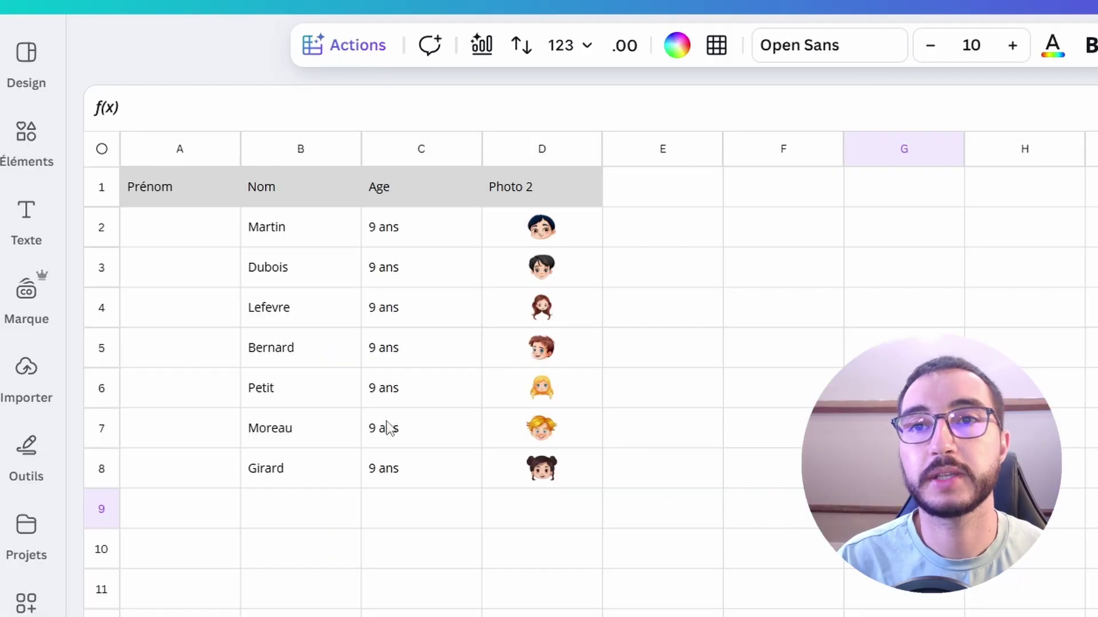
Enter the pupils' first names on separate lines inside cell A2 of the Prénom column
{"action": "double_click", "coordinate": [162, 234]}
{"action": "type", "text": "Lucas Hugo Emma Jules Chloé Louis Léa"}
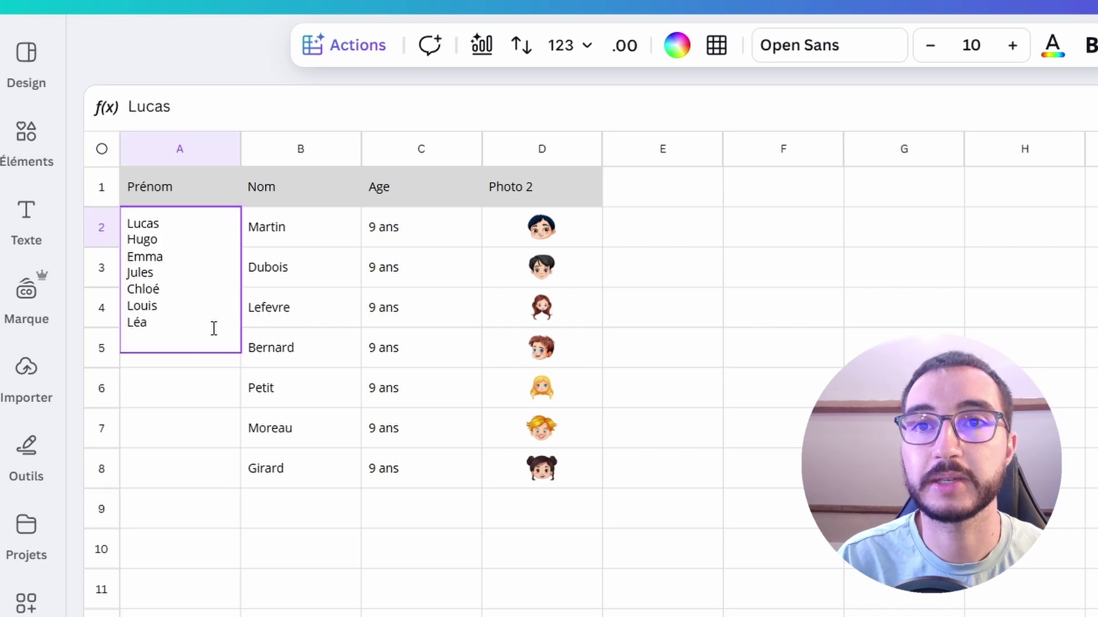
{"action": "left_click", "coordinate": [147, 433]}
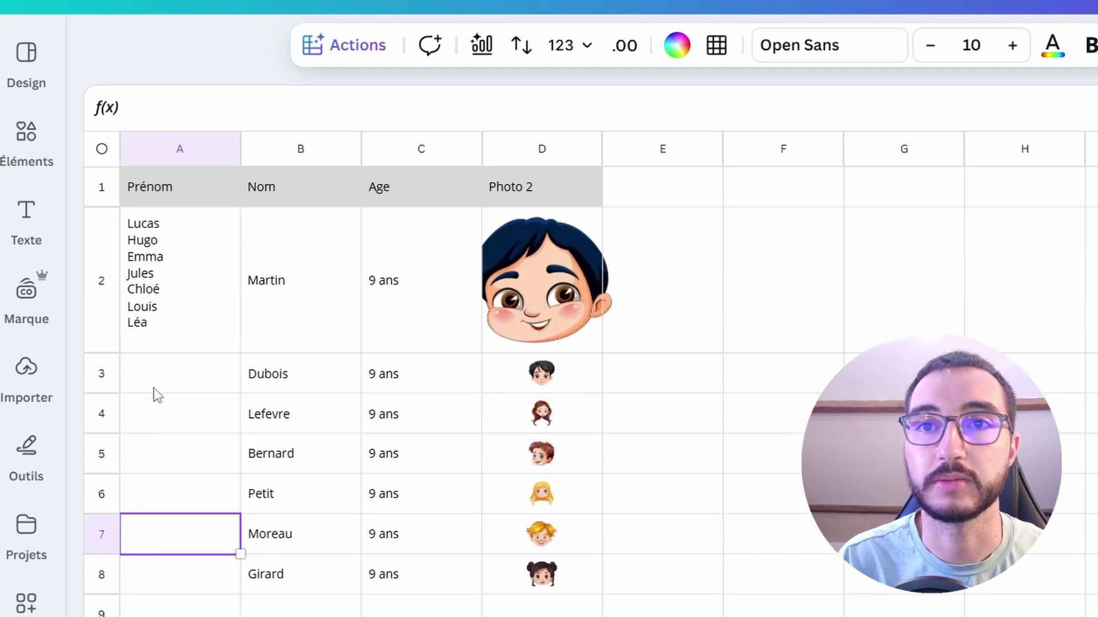
{"action": "left_click", "coordinate": [187, 299]}
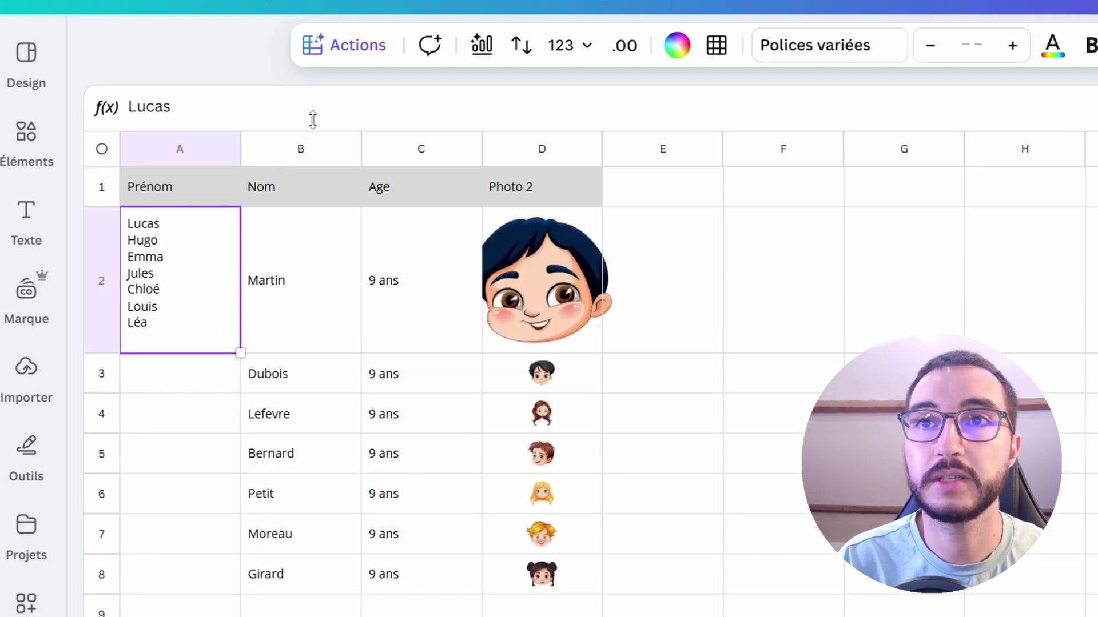
Cut the whole list of first names out of cell A2 in the Prénom column
{"action": "left_click", "coordinate": [172, 322]}
{"action": "left_click", "coordinate": [759, 404]}
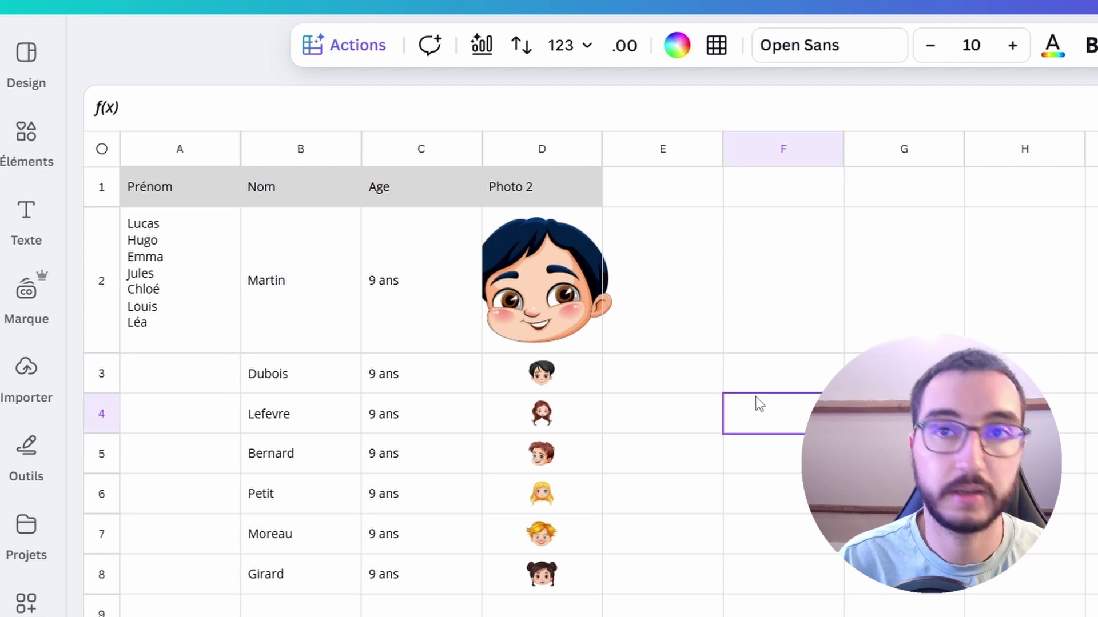
{"action": "left_click", "coordinate": [172, 346]}
{"action": "left_click", "coordinate": [179, 320]}
{"action": "key", "text": "Escape"}
{"action": "key", "text": "ctrl+x"}
Generate a table in cells A2:A8 with Écriture magique, using the pasted list of first names as the prompt
{"action": "left_click_drag", "start_coordinate": [175, 229], "coordinate": [178, 457]}
{"action": "left_click", "coordinate": [355, 45]}
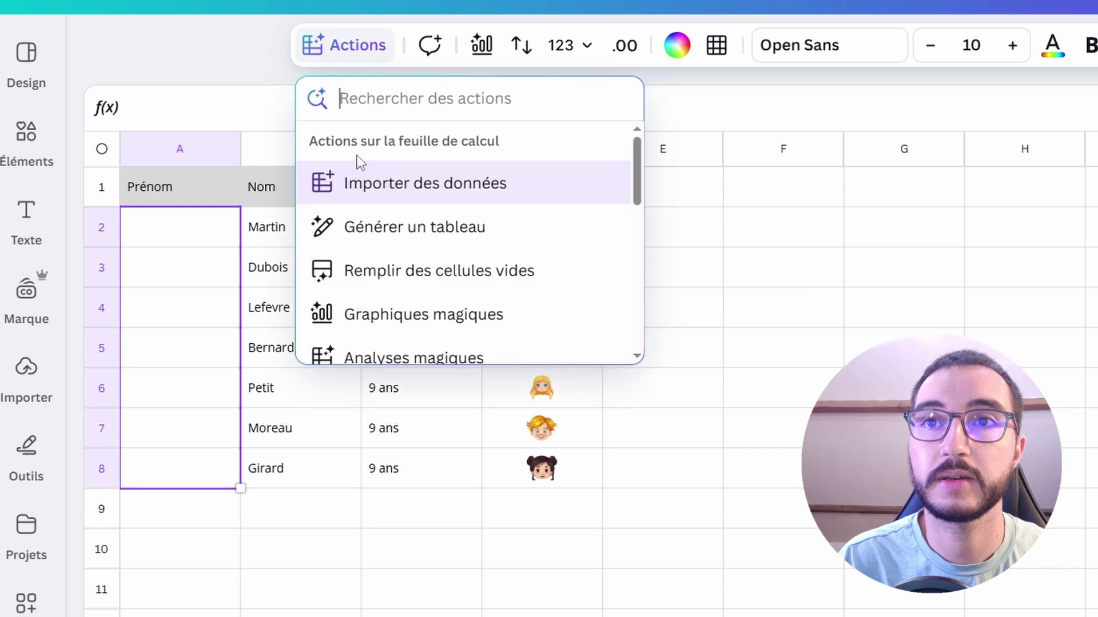
{"action": "left_click", "coordinate": [410, 246]}
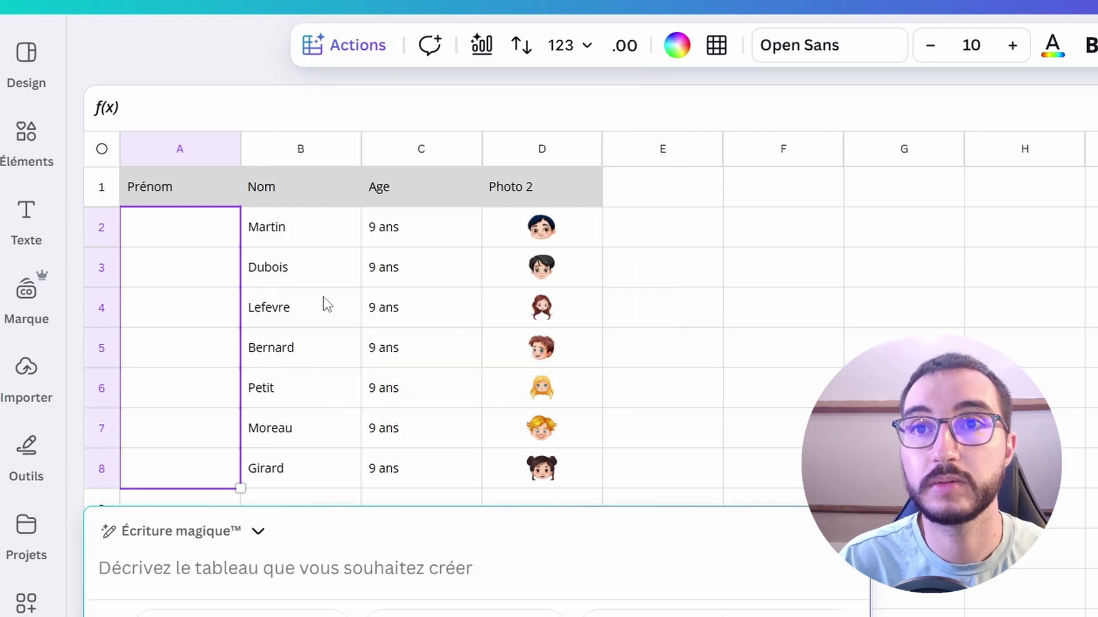
{"action": "key", "text": "ctrl+v"}
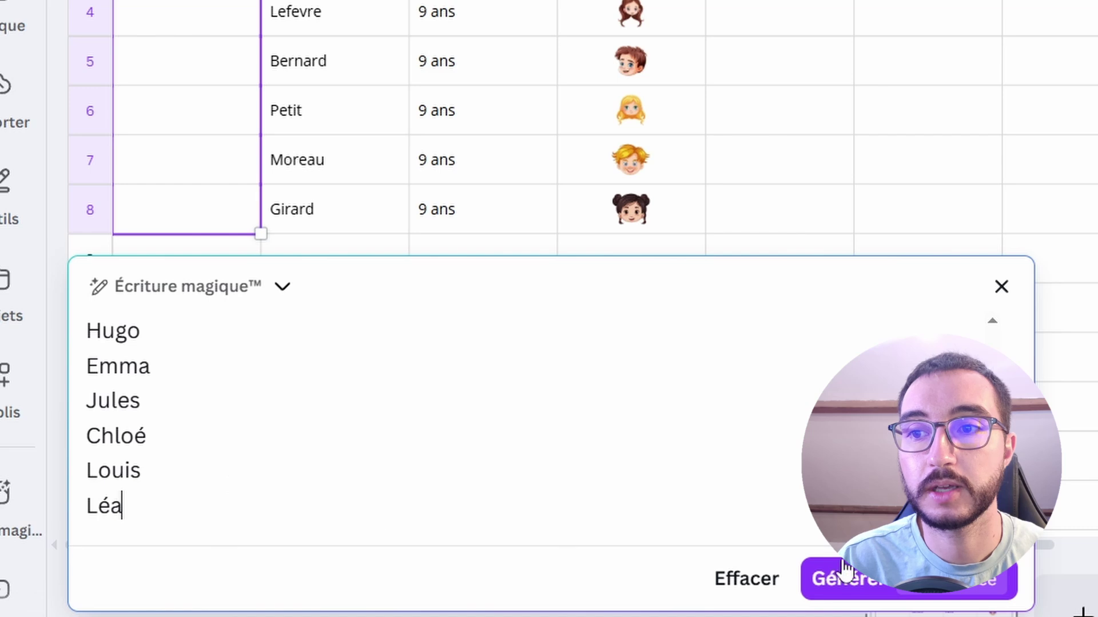
{"action": "left_click", "coordinate": [845, 571]}
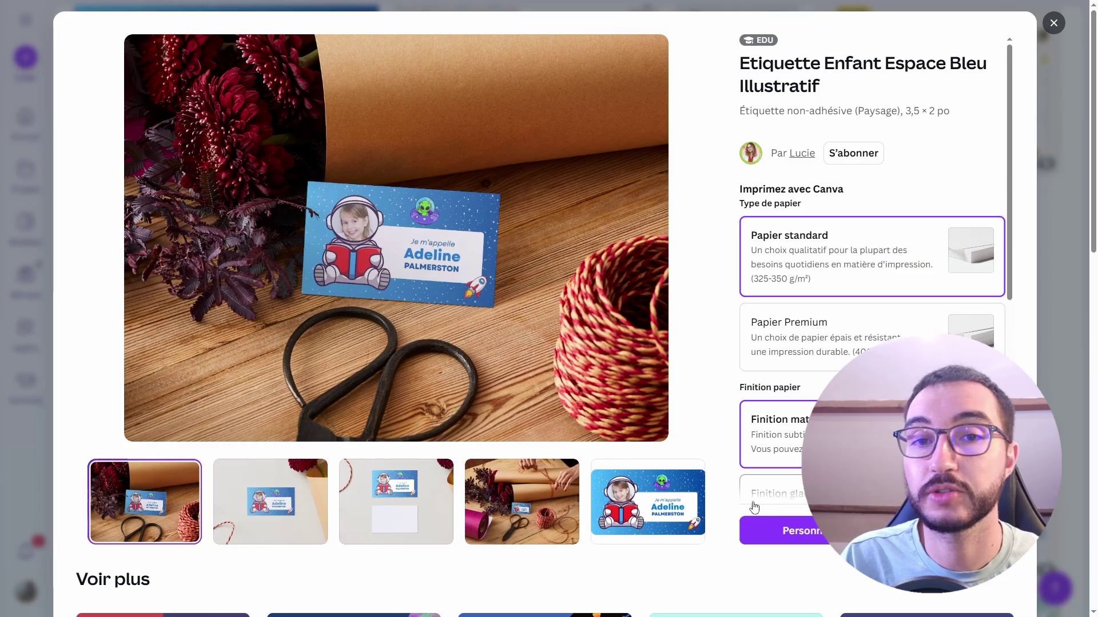
Start a design from the Etiquette Enfant Espace Bleu Illustratif template and open Créer en bloc
{"action": "left_click", "coordinate": [772, 530]}
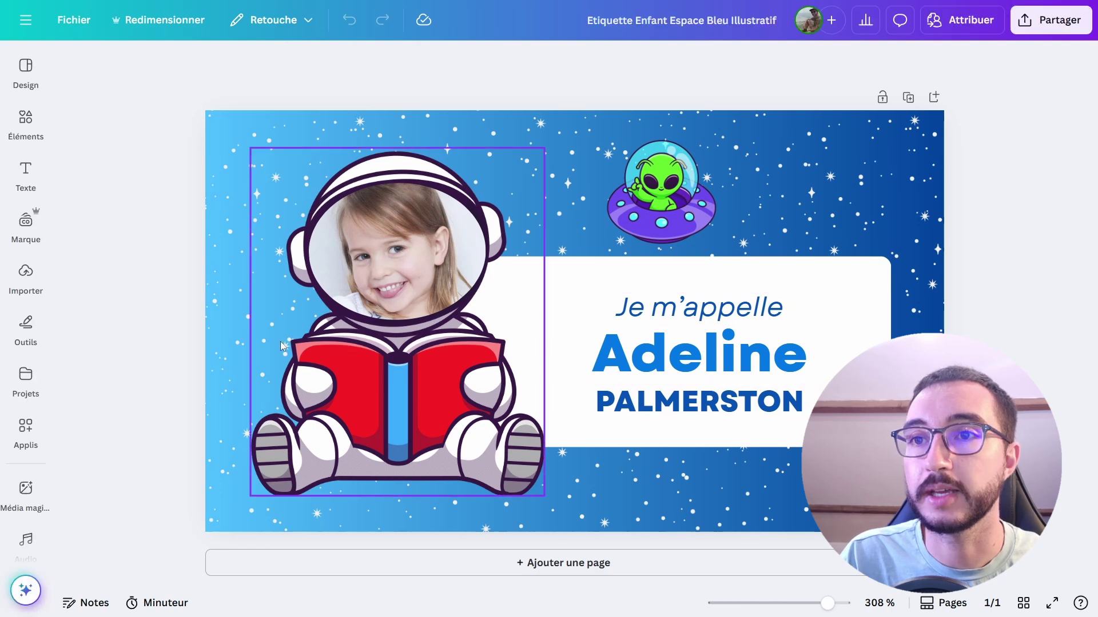
{"action": "left_click", "coordinate": [26, 374]}
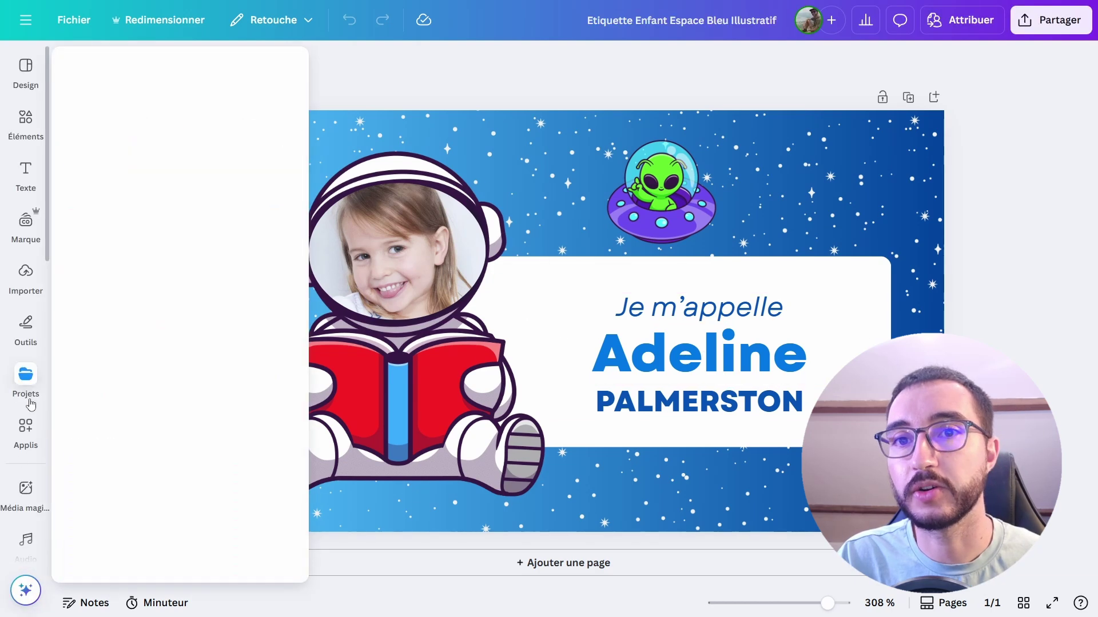
{"action": "scroll", "coordinate": [25, 401], "scroll_direction": "down", "scroll_amount": 3}
{"action": "left_click", "coordinate": [25, 406]}
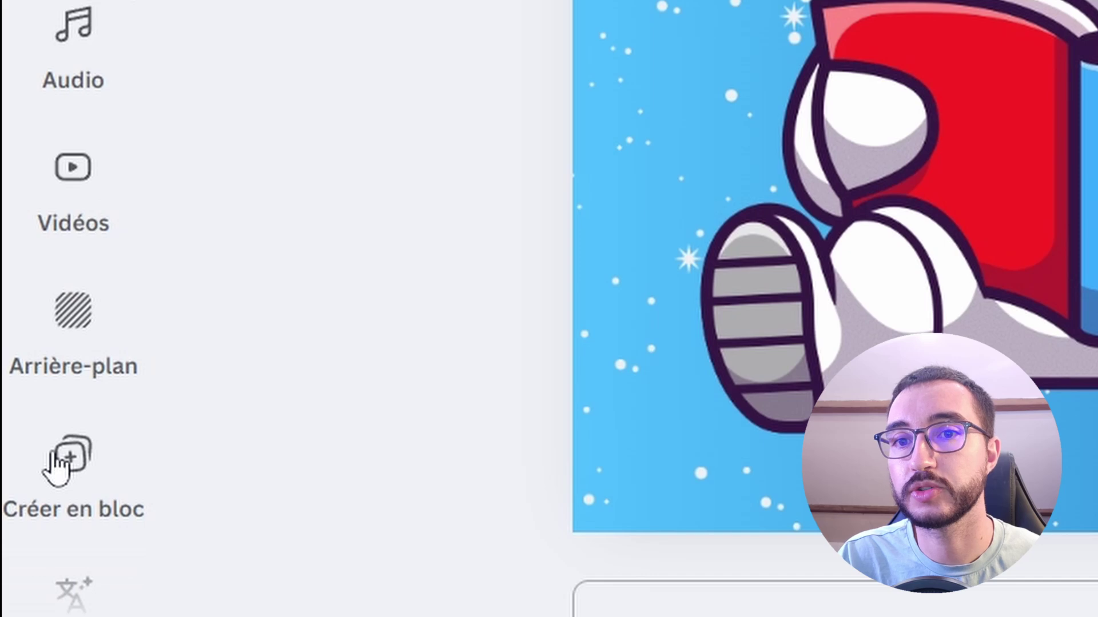
{"action": "left_click", "coordinate": [54, 457]}
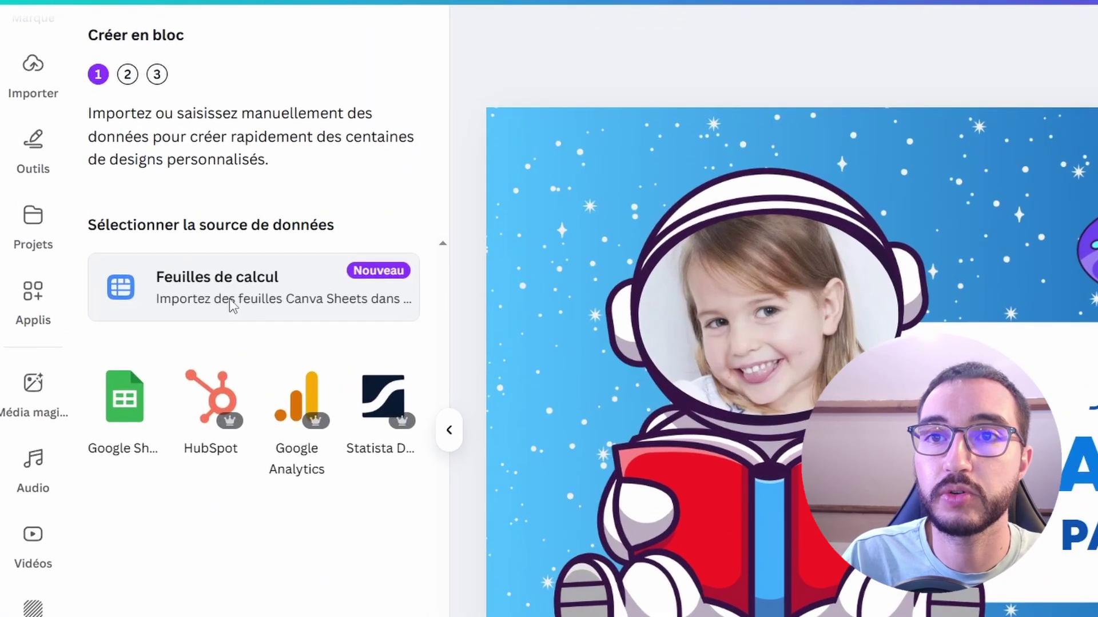
Connect the Prénom spreadsheet as the bulk-creation data source with the range A1:D8
{"action": "left_click", "coordinate": [161, 246]}
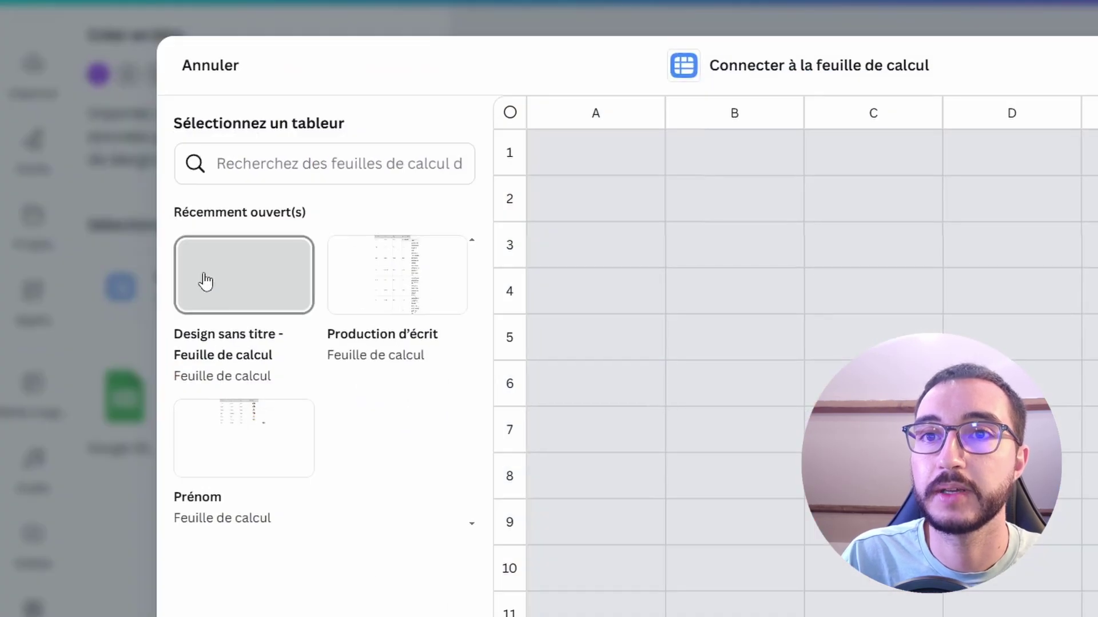
{"action": "left_click", "coordinate": [260, 458]}
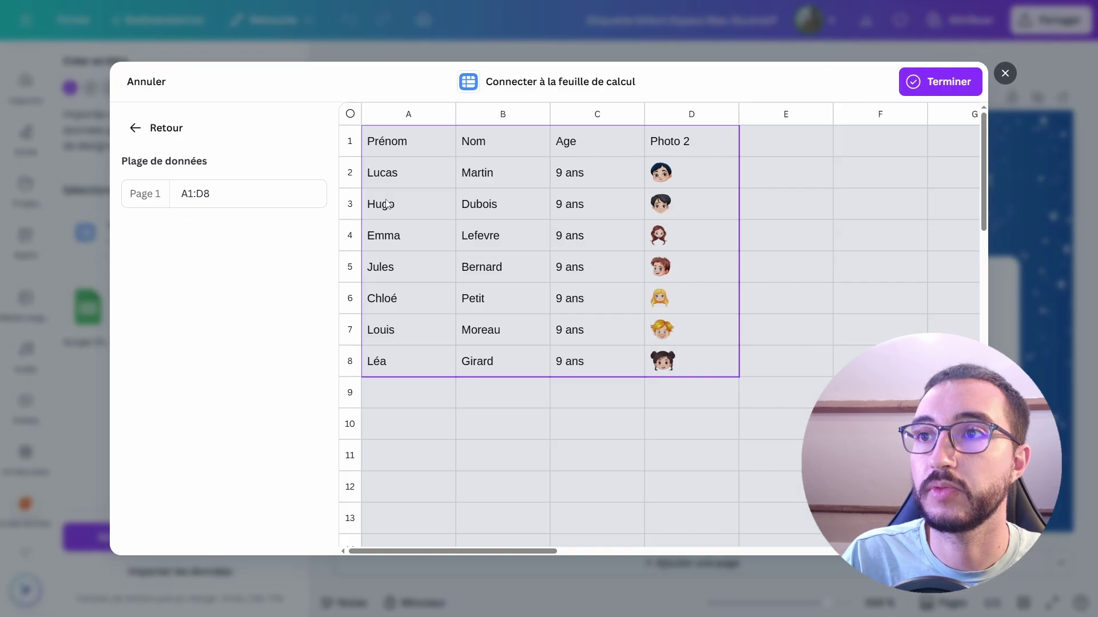
{"action": "left_click", "coordinate": [914, 84]}
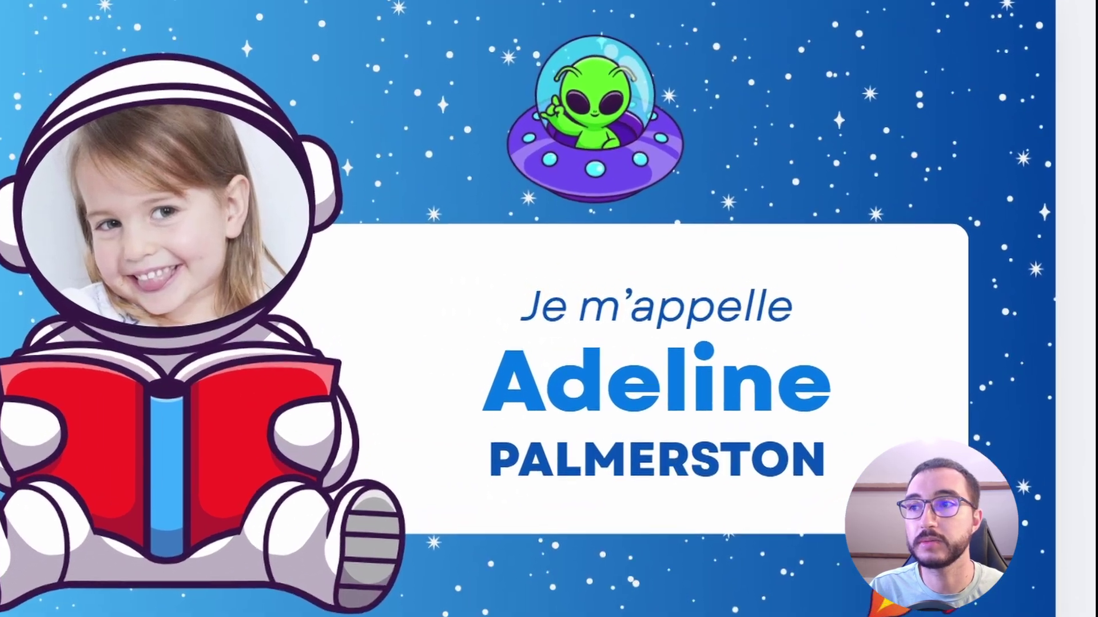
Link the label's first-name text to the Prénom field and its surname text to the Nom field
{"action": "left_click", "coordinate": [810, 359]}
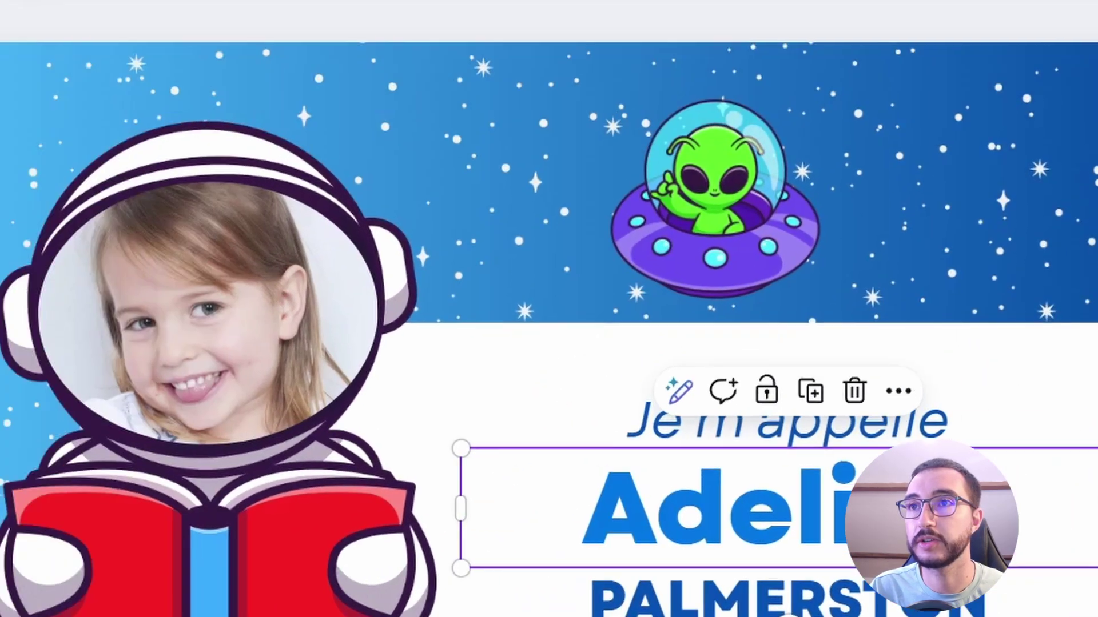
{"action": "left_click", "coordinate": [378, 135]}
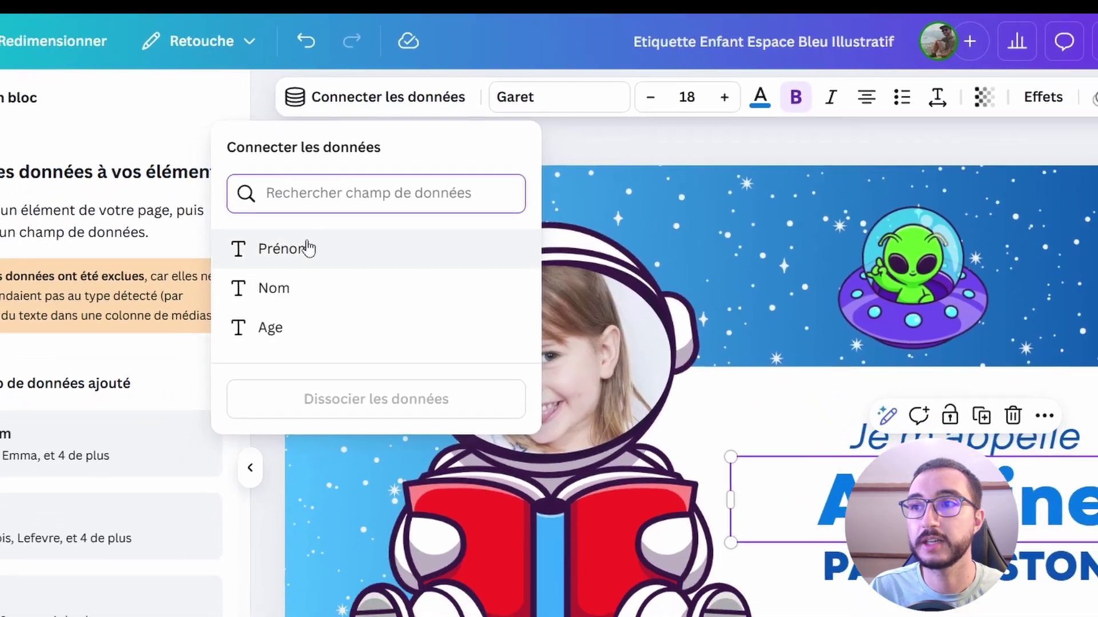
{"action": "left_click", "coordinate": [260, 286]}
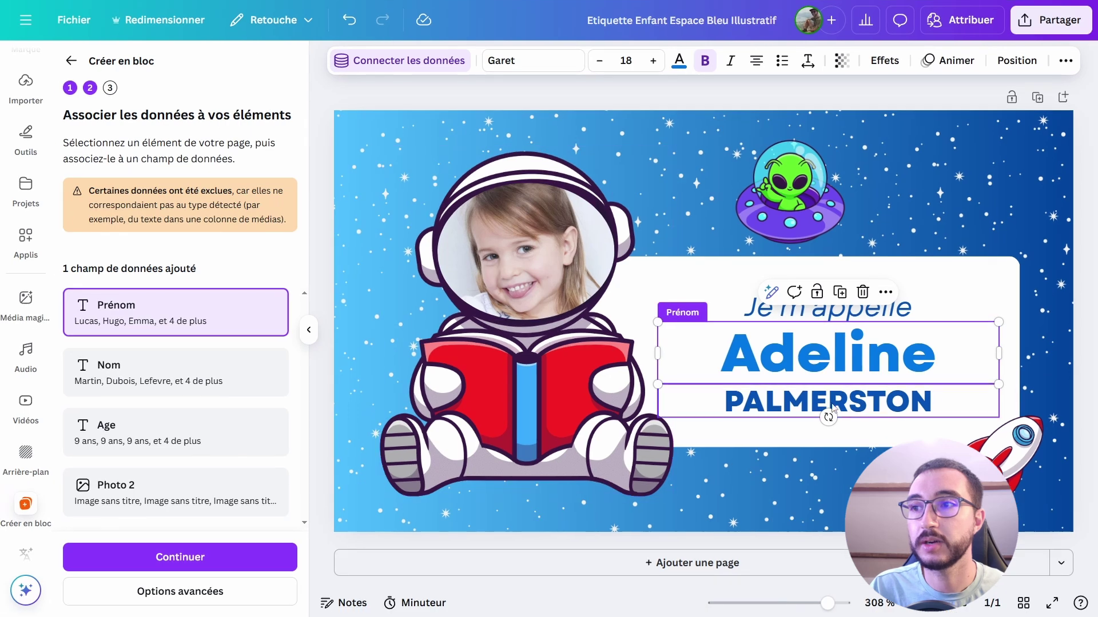
{"action": "left_click", "coordinate": [833, 407]}
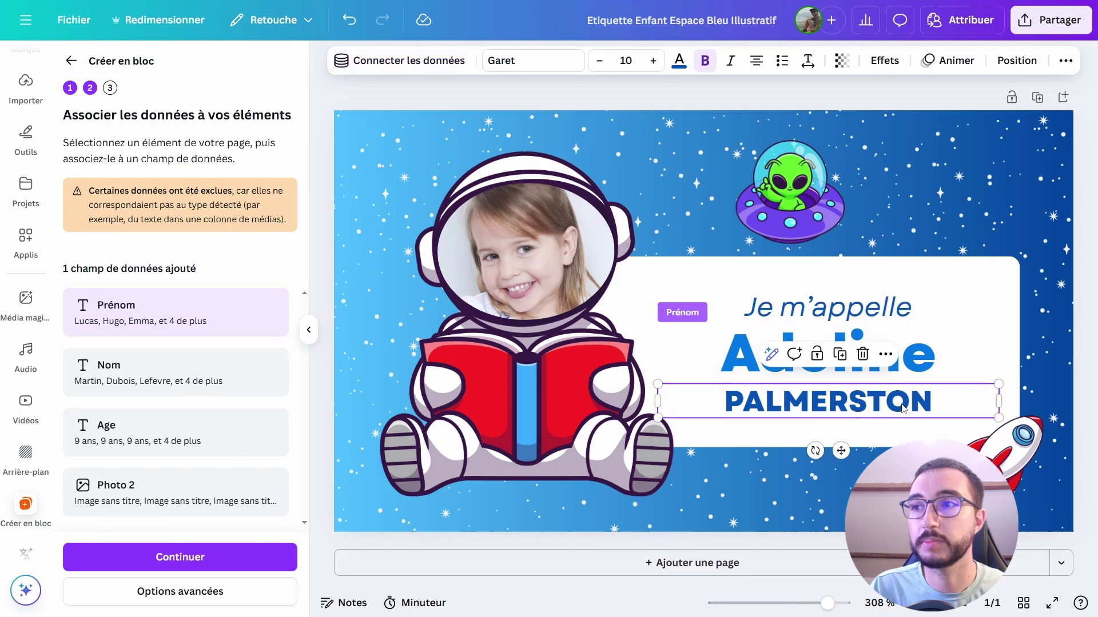
{"action": "left_click", "coordinate": [413, 66]}
{"action": "left_click", "coordinate": [345, 209]}
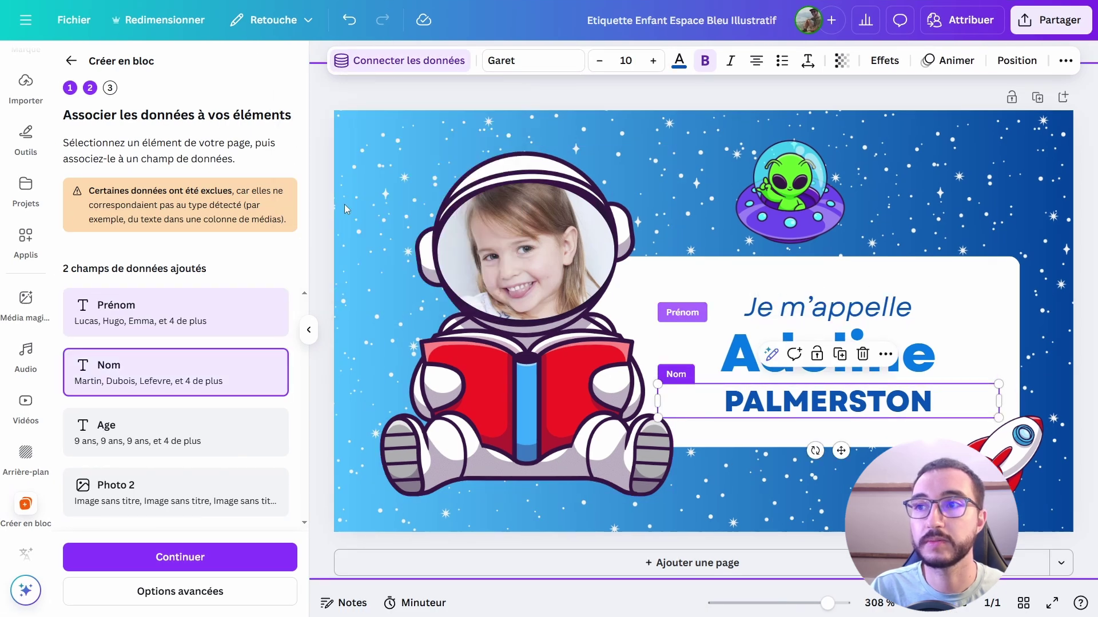
Link the child's photo in the astronaut helmet to the Photo 2 data field
{"action": "left_click", "coordinate": [498, 265]}
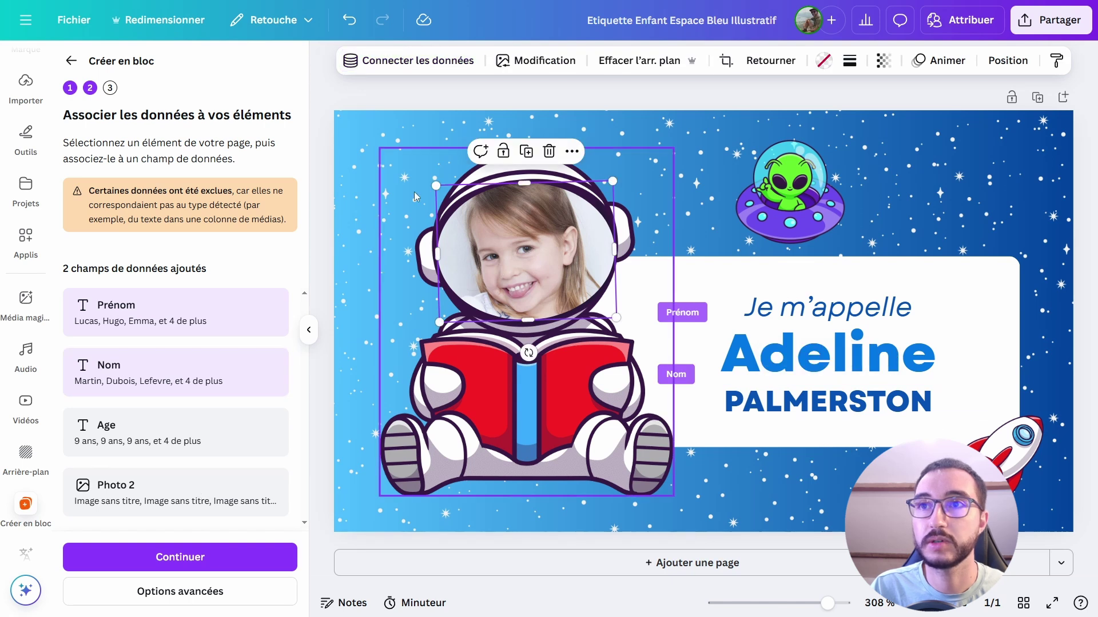
{"action": "left_click", "coordinate": [426, 60]}
{"action": "left_click", "coordinate": [366, 172]}
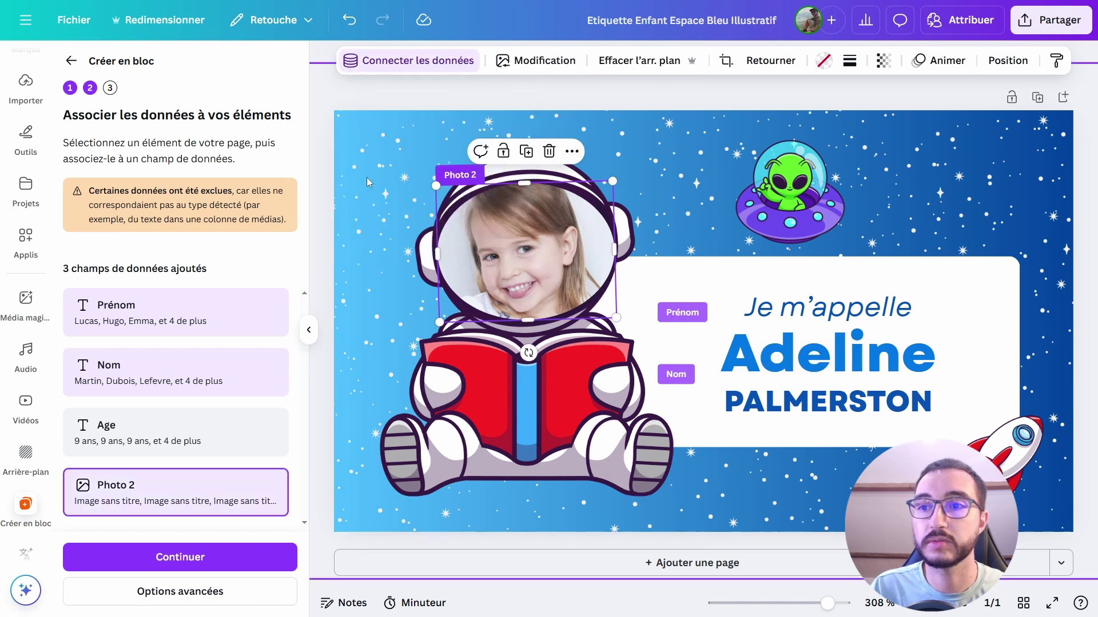
Generate the 7 label designs with all rows selected, open the created design and look through its pages
{"action": "left_click", "coordinate": [218, 559]}
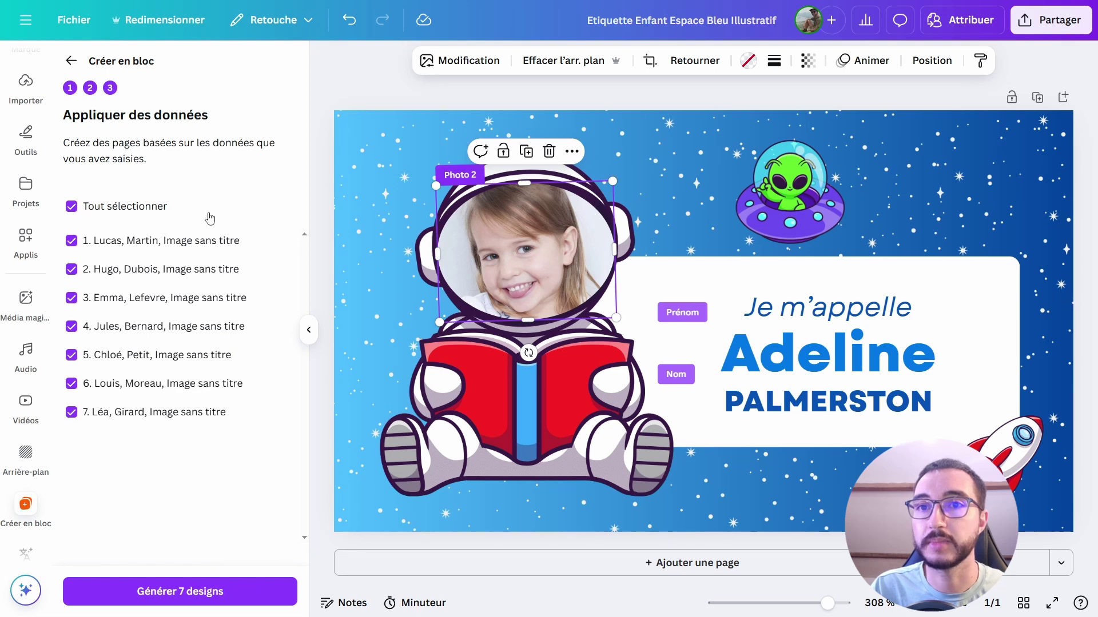
{"action": "left_click", "coordinate": [205, 591]}
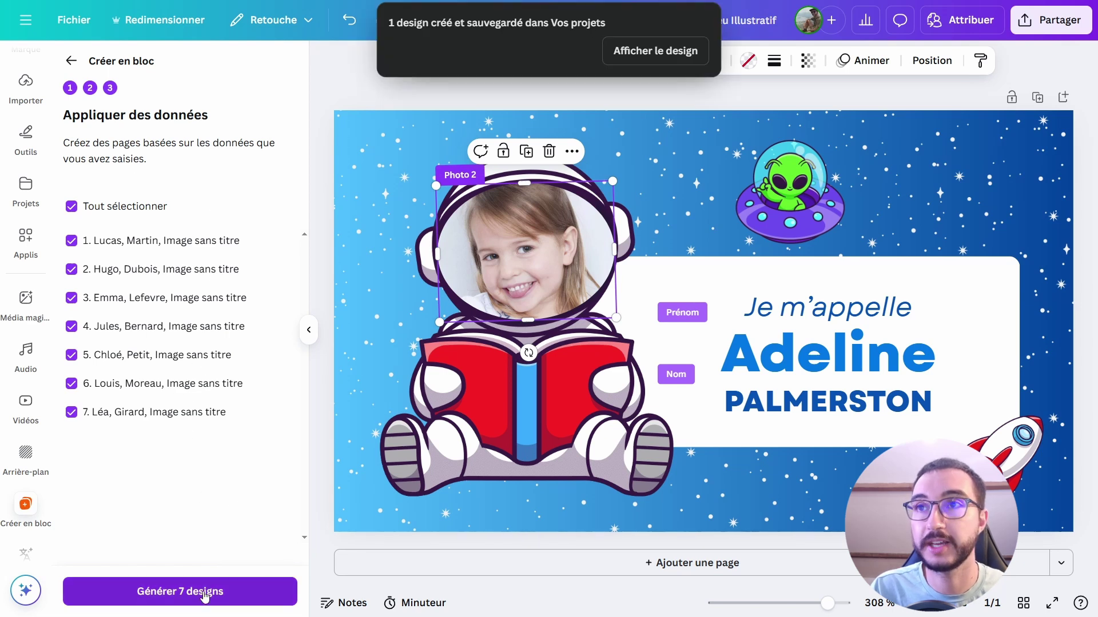
{"action": "left_click", "coordinate": [645, 60]}
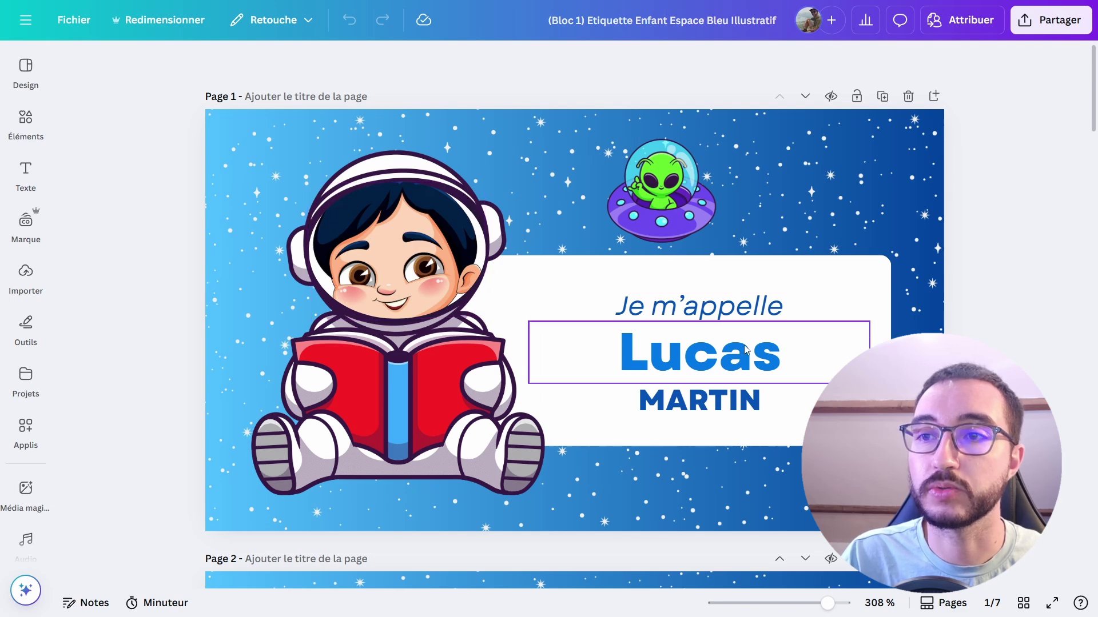
{"action": "scroll", "coordinate": [745, 350], "scroll_direction": "down", "scroll_amount": 20}
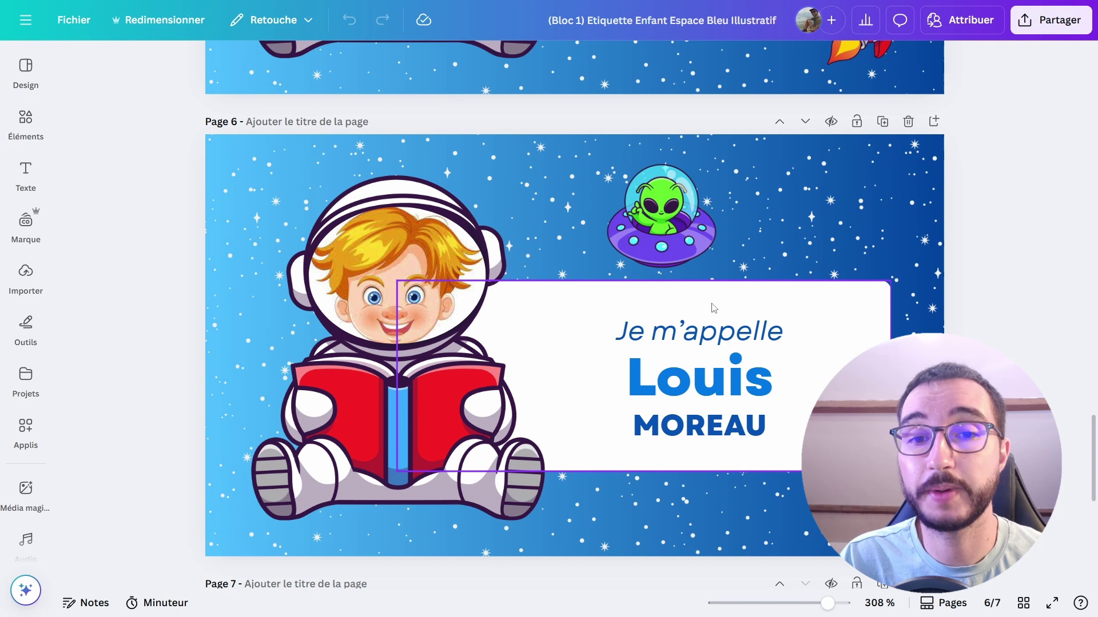
{"action": "scroll", "coordinate": [714, 309], "scroll_direction": "up", "scroll_amount": 20}
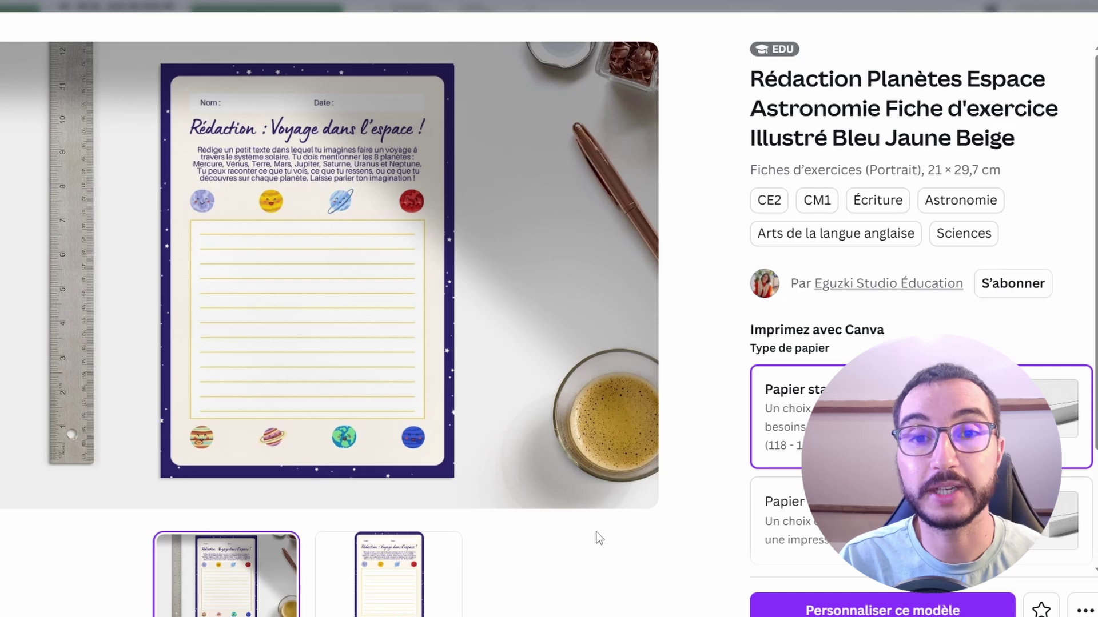
Start a design from the Rédaction Planètes Espace Astronomie worksheet template and choose the Production d'écrit spreadsheet as its bulk-creation source
{"action": "left_click", "coordinate": [811, 609]}
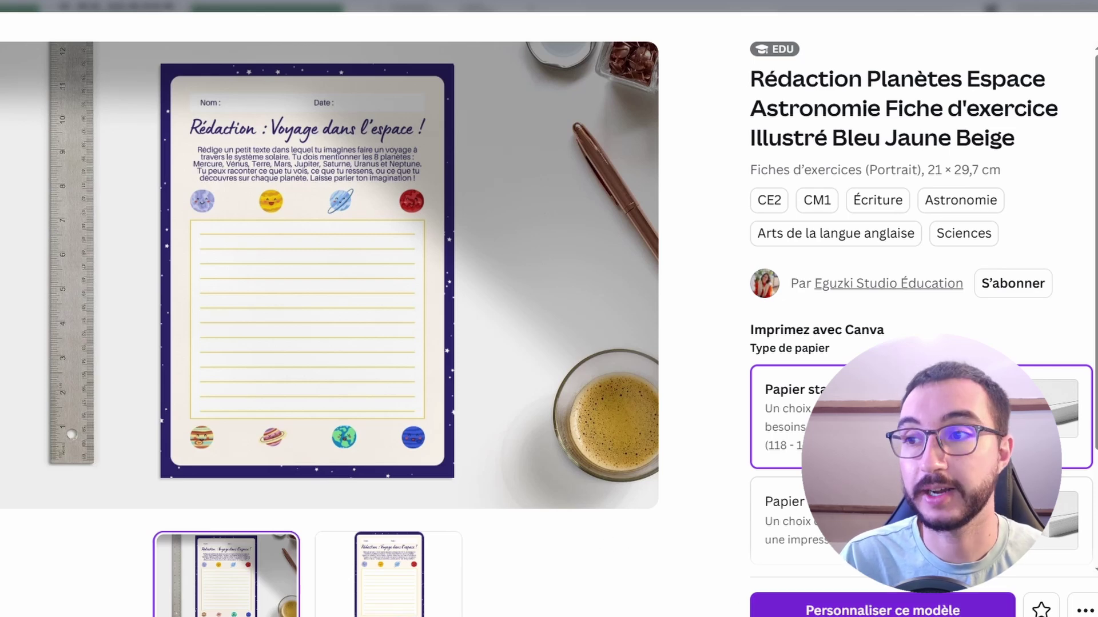
{"action": "left_click", "coordinate": [26, 493]}
{"action": "left_click", "coordinate": [26, 434]}
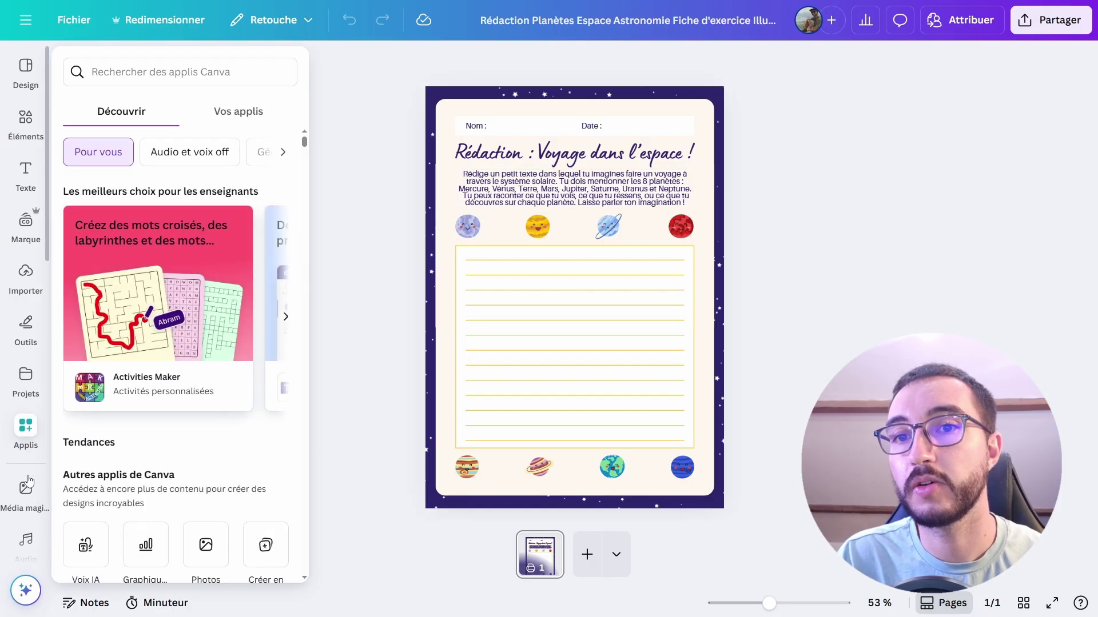
{"action": "scroll", "coordinate": [28, 423], "scroll_direction": "down", "scroll_amount": 3}
{"action": "left_click", "coordinate": [29, 409]}
{"action": "left_click", "coordinate": [26, 457]}
{"action": "left_click", "coordinate": [26, 506]}
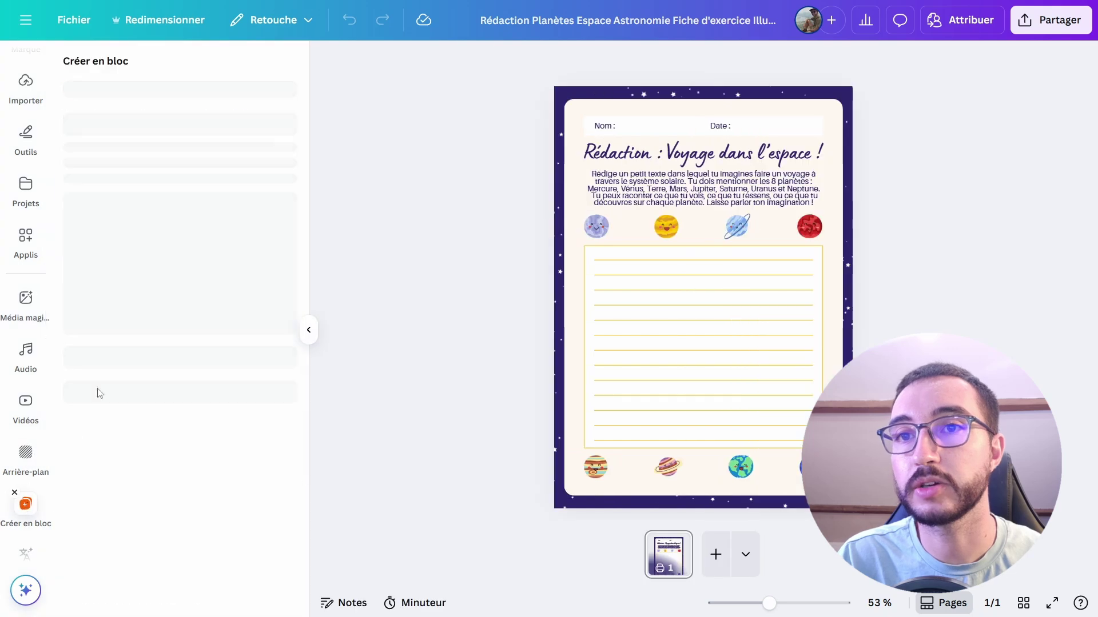
{"action": "left_click", "coordinate": [176, 241]}
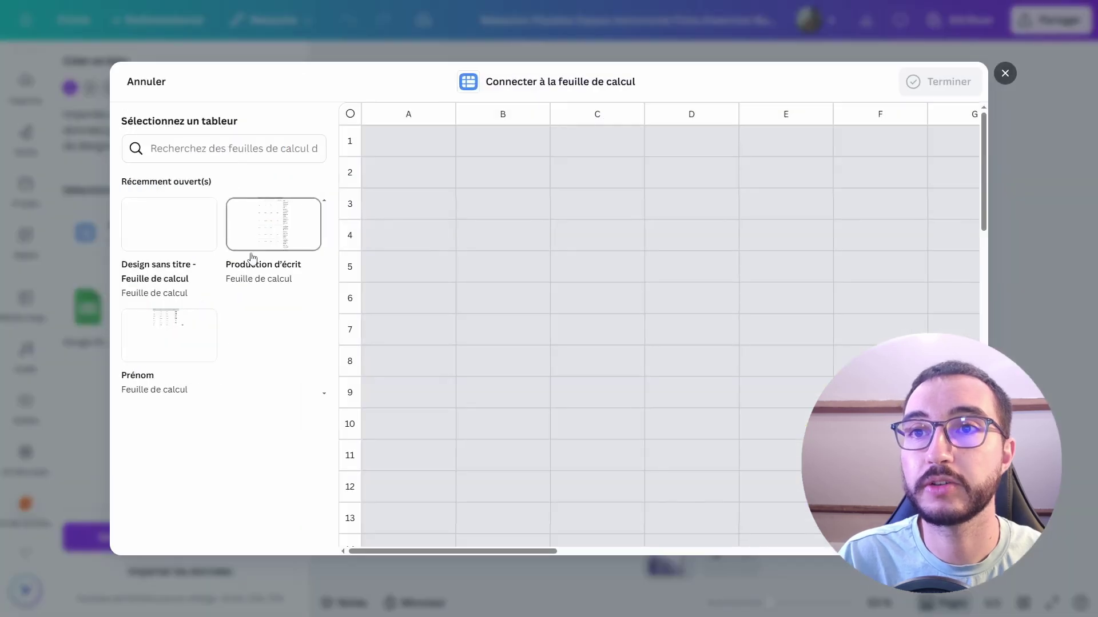
{"action": "left_click", "coordinate": [252, 245]}
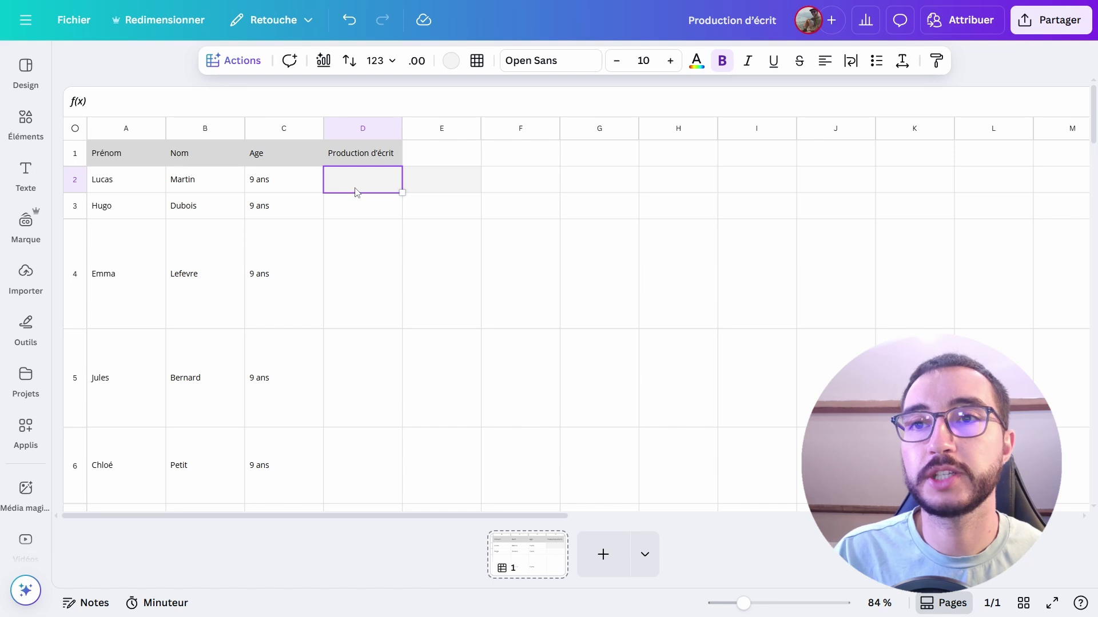
Select the empty Production d'écrit cells for all pupils, D2 to D8, and open the Générer un tableau assistant
{"action": "left_click_drag", "start_coordinate": [141, 181], "coordinate": [138, 432]}
{"action": "scroll", "coordinate": [382, 347], "scroll_direction": "up", "scroll_amount": 3}
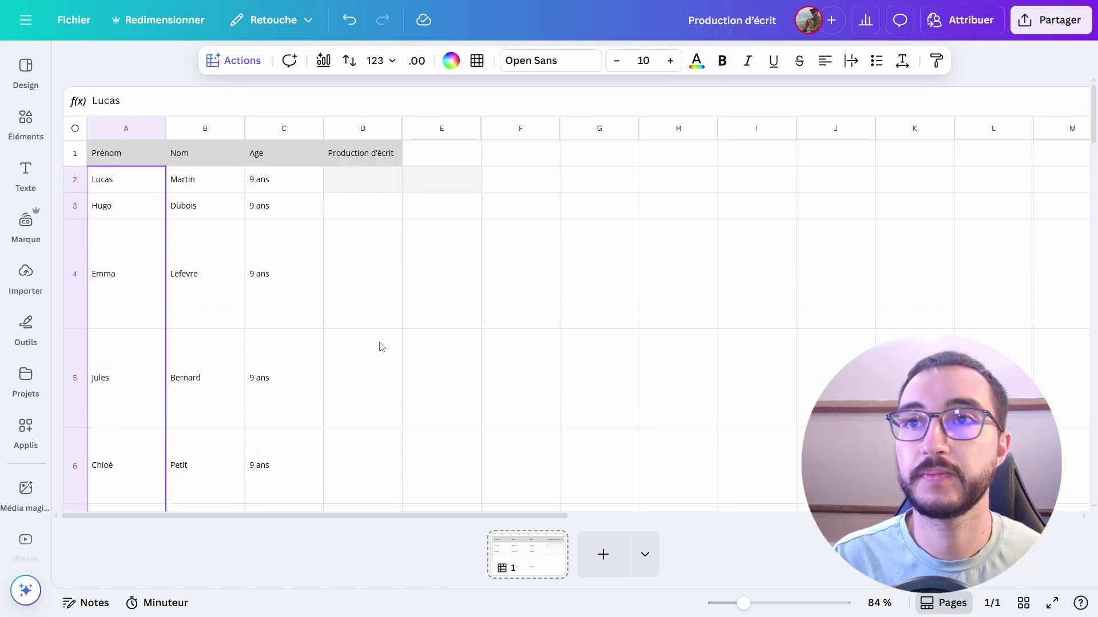
{"action": "left_click", "coordinate": [367, 179]}
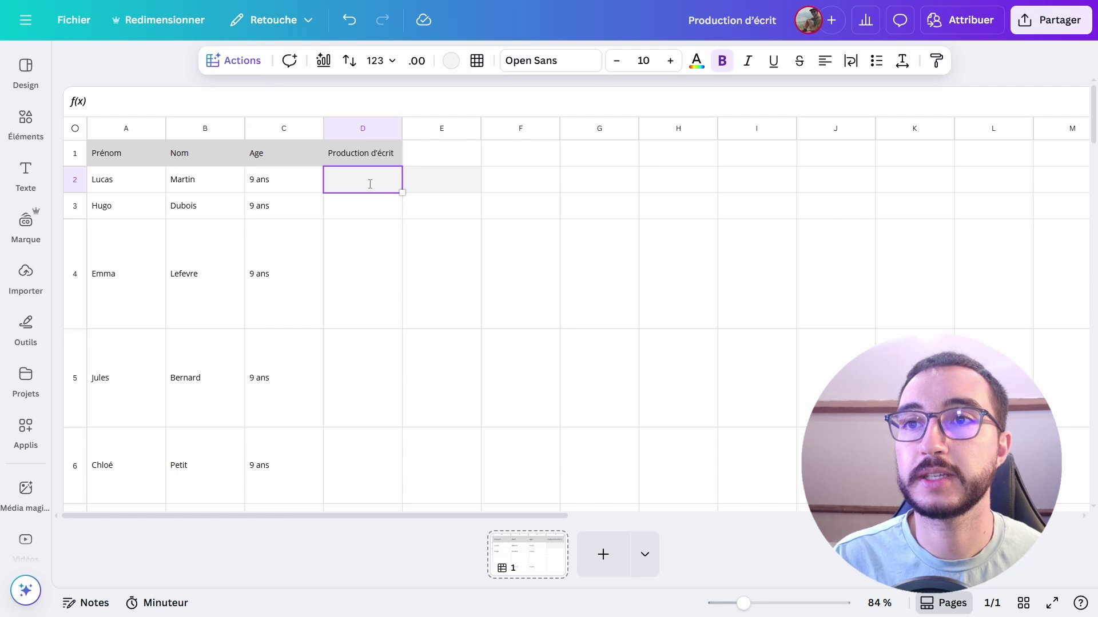
{"action": "left_click_drag", "start_coordinate": [370, 183], "coordinate": [372, 302]}
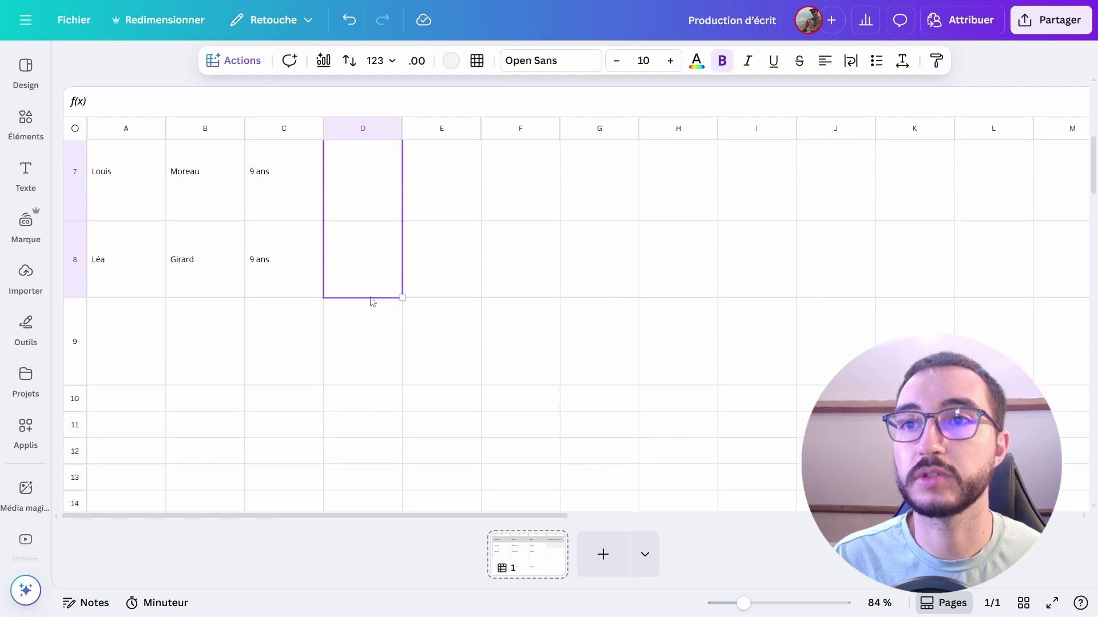
{"action": "scroll", "coordinate": [396, 375], "scroll_direction": "up", "scroll_amount": 5}
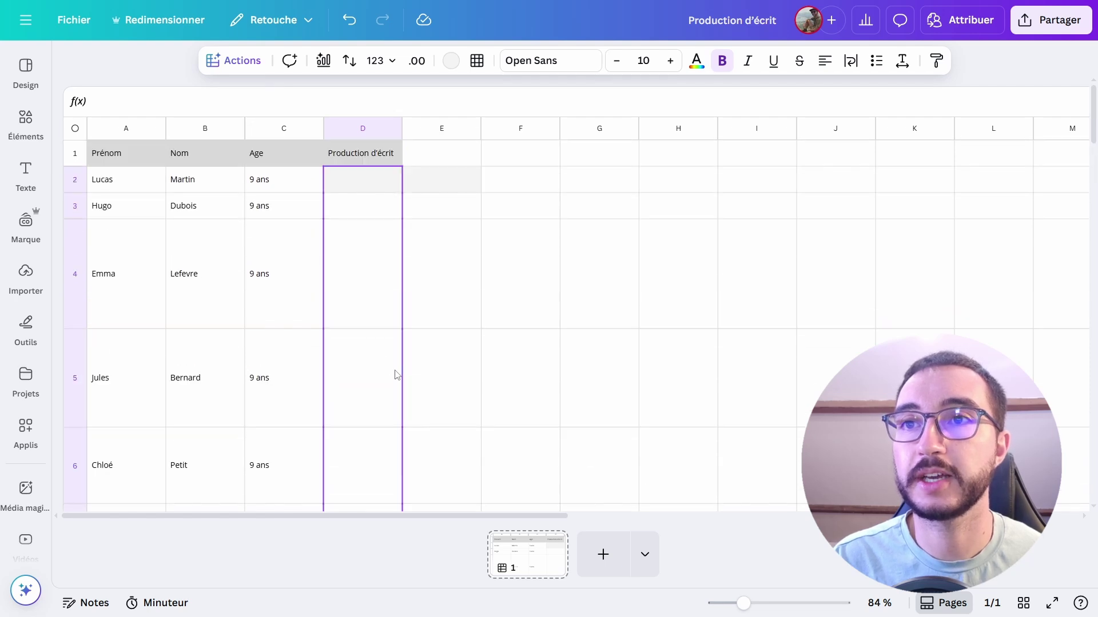
{"action": "left_click", "coordinate": [238, 68]}
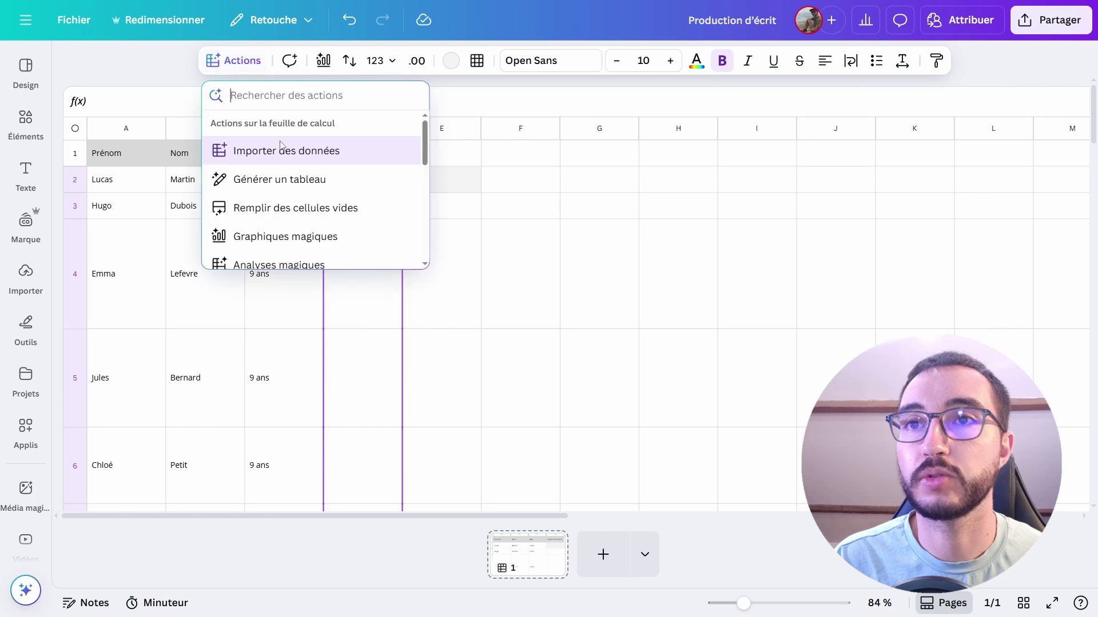
{"action": "left_click", "coordinate": [228, 67]}
{"action": "left_click", "coordinate": [228, 63]}
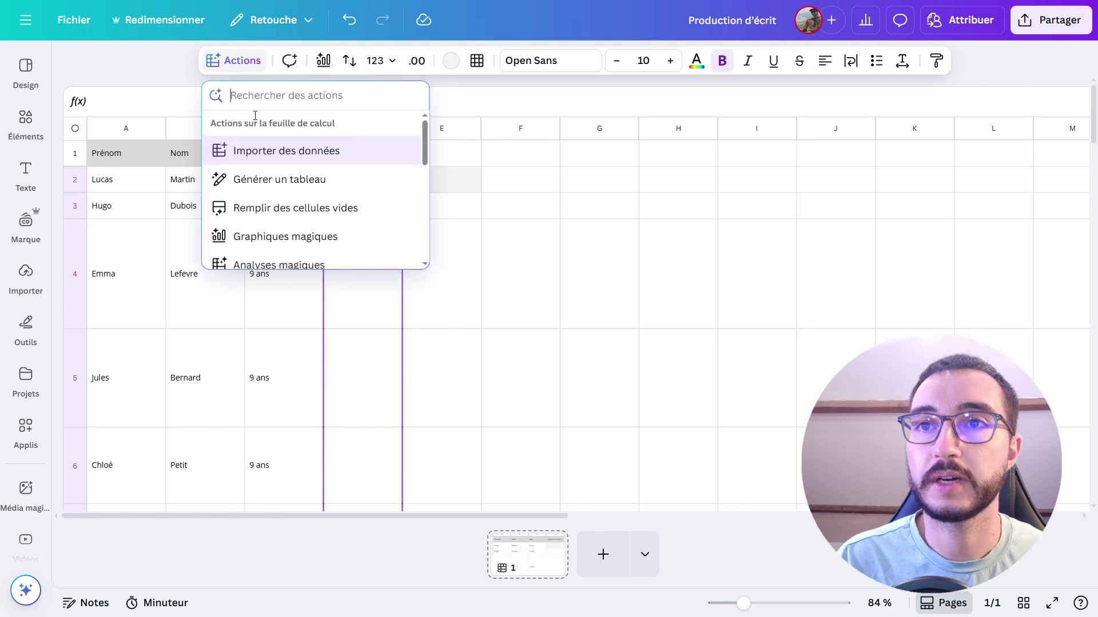
{"action": "left_click", "coordinate": [297, 182]}
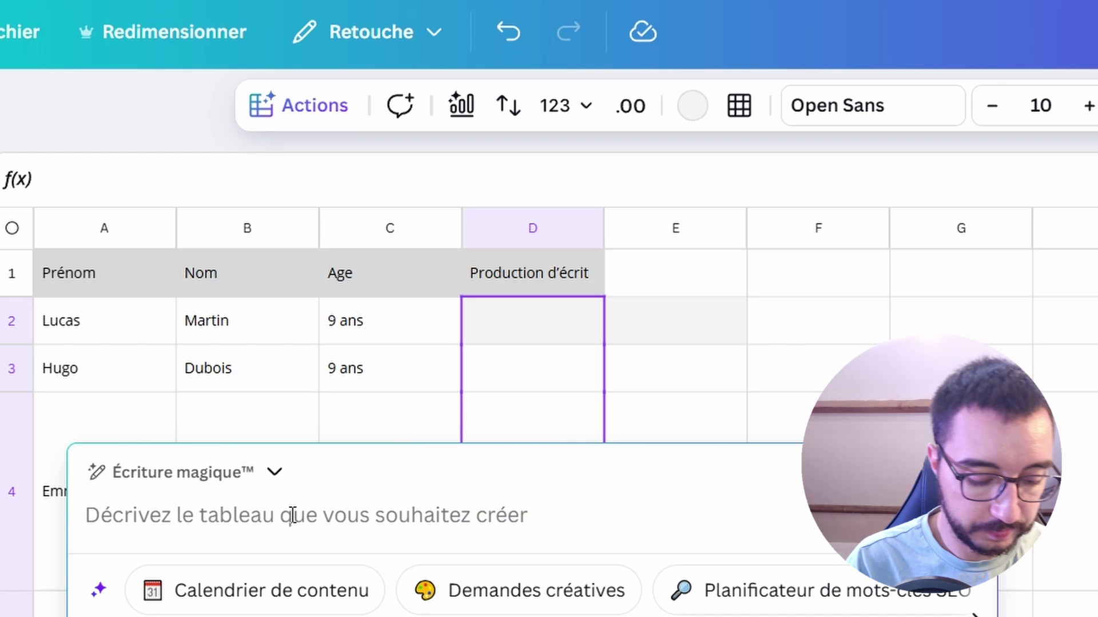
Generate a table from a prompt requesting space-themed writing instructions personalised per pupil, with a story opening, their first name and first-person writing
{"action": "type", "text": "Tu dois générer une consigne pour une production sur le thè"}
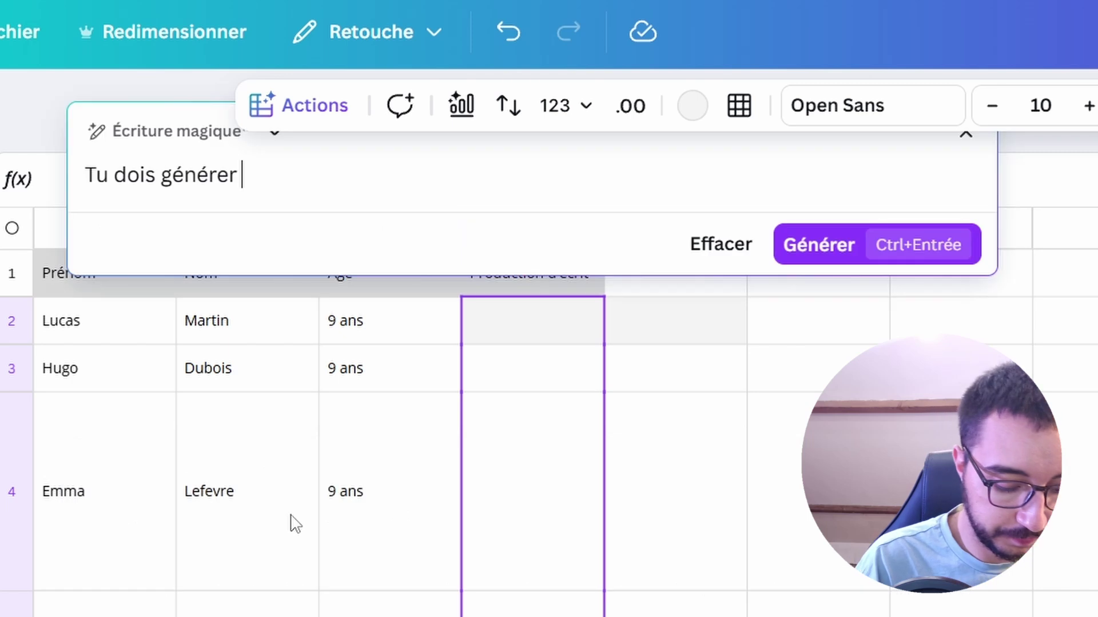
{"action": "type", "text": "me de l'espace, personnalisé pour chaque élève avec un"}
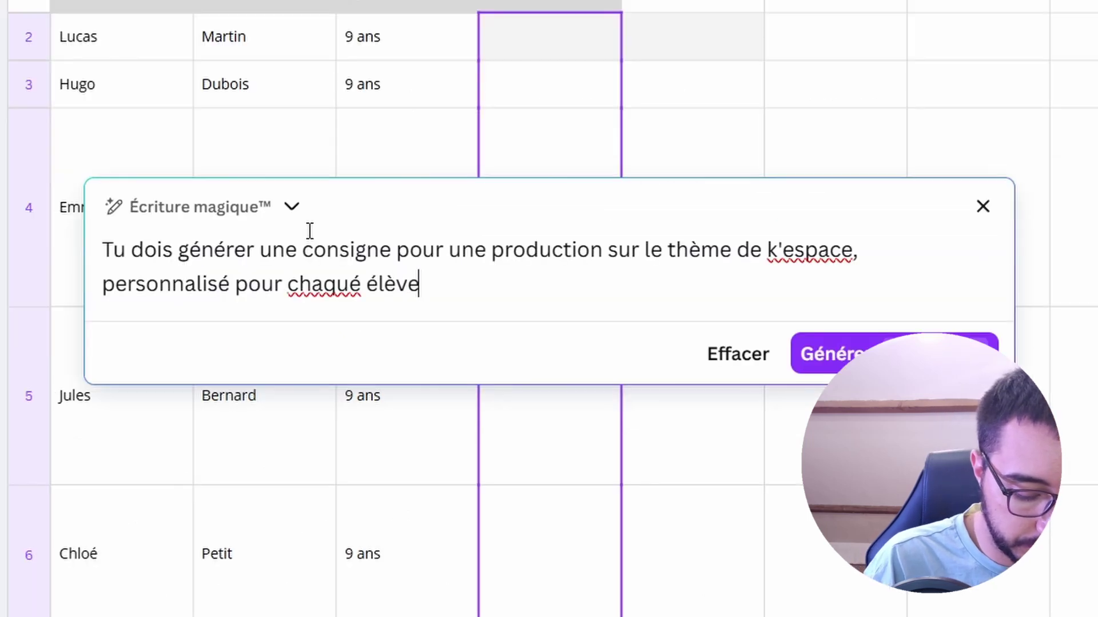
{"action": "type", "text": " d"}
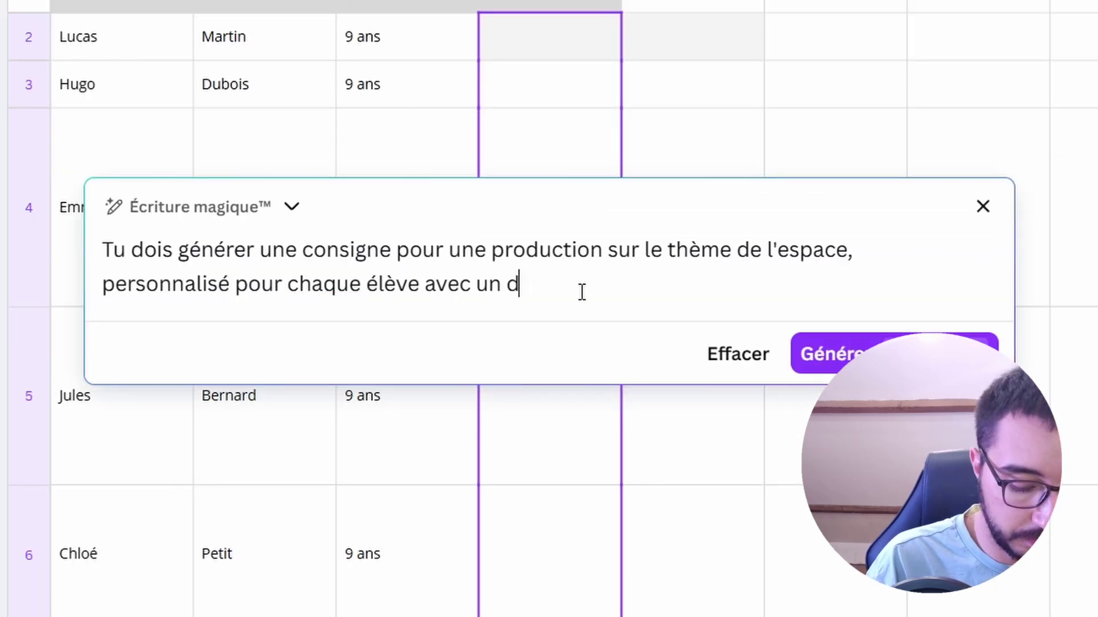
{"action": "type", "text": "ébut de narration à compliqué. Chaque élève doit avoir son prénom dans la consigne pour l'inciter "}
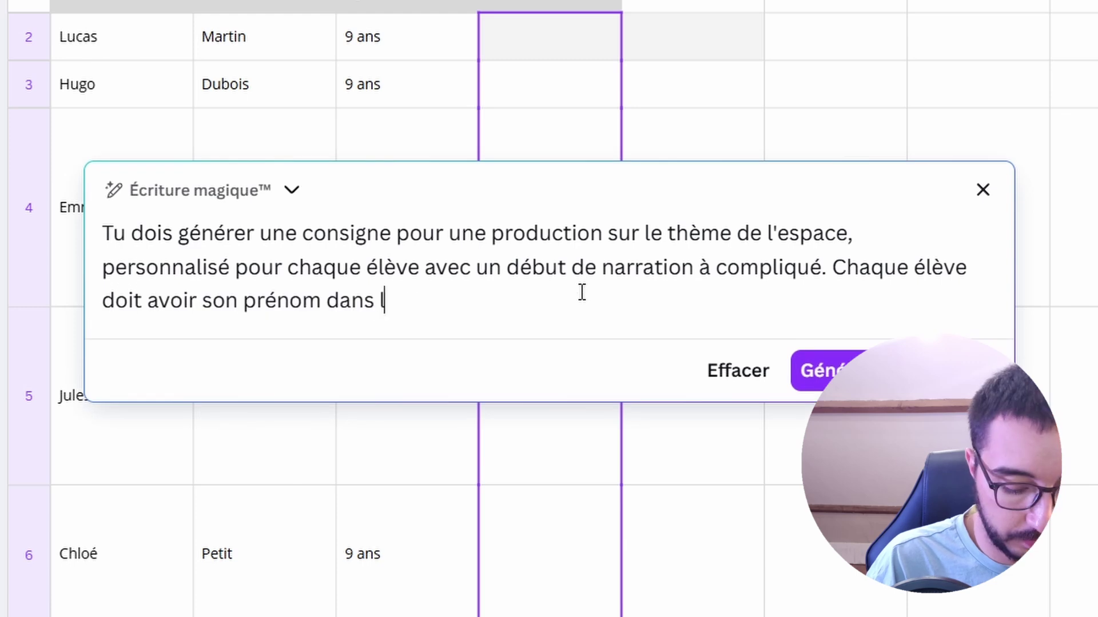
{"action": "type", "text": "à écrire à la première personne."}
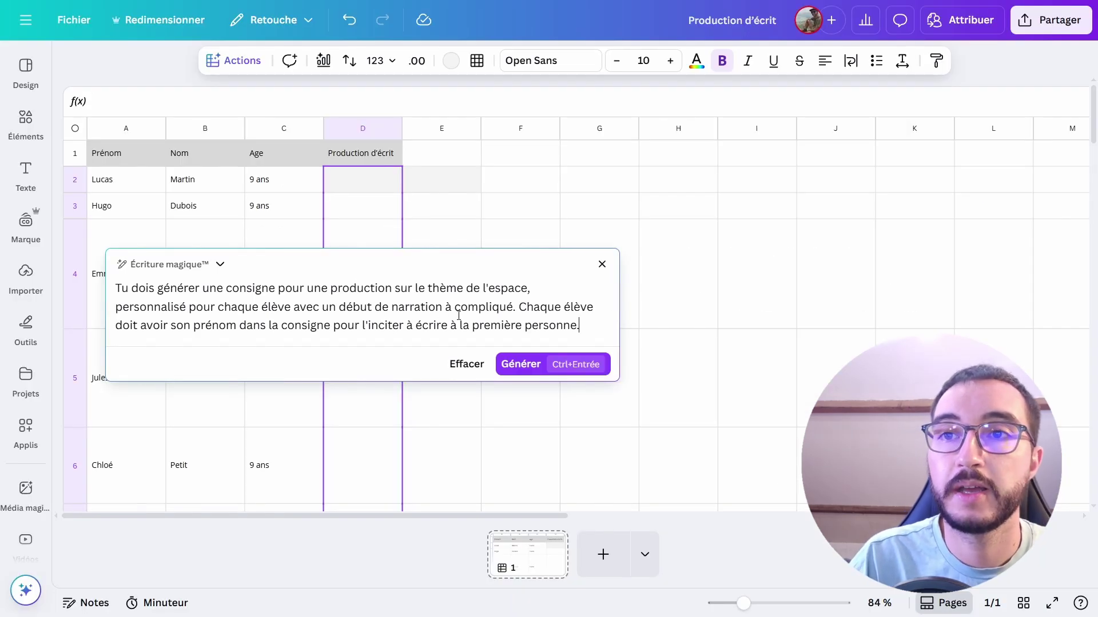
{"action": "left_click", "coordinate": [574, 372]}
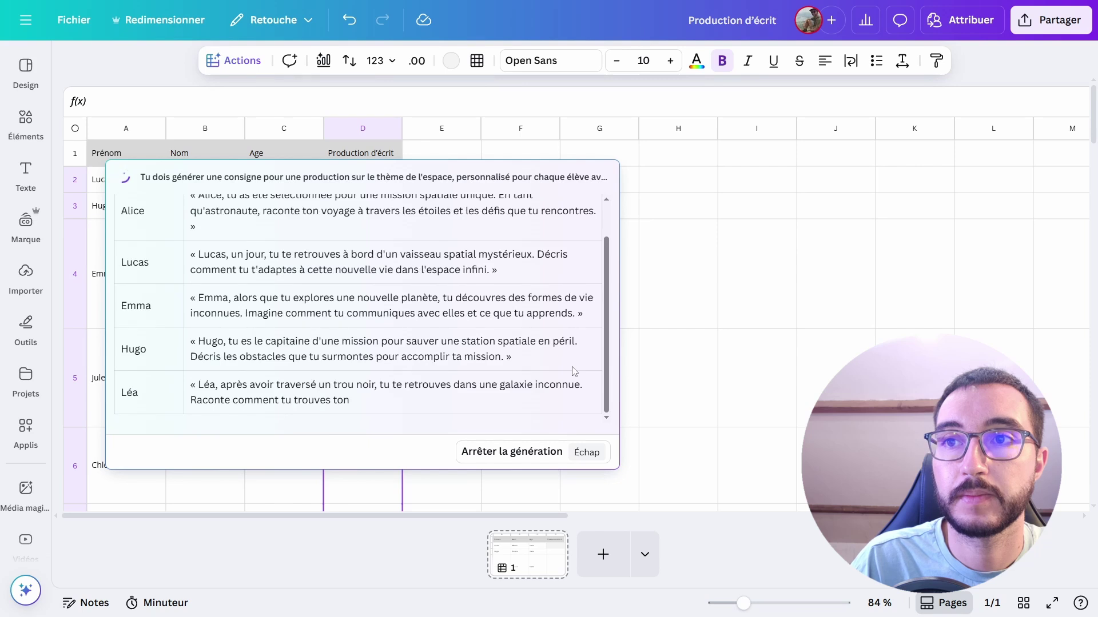
Insert the generated Prénom and Consigne table into the spreadsheet from cell D2, look through its rows and return to the Rédaction worksheet
{"action": "scroll", "coordinate": [573, 370], "scroll_direction": "up", "scroll_amount": 2}
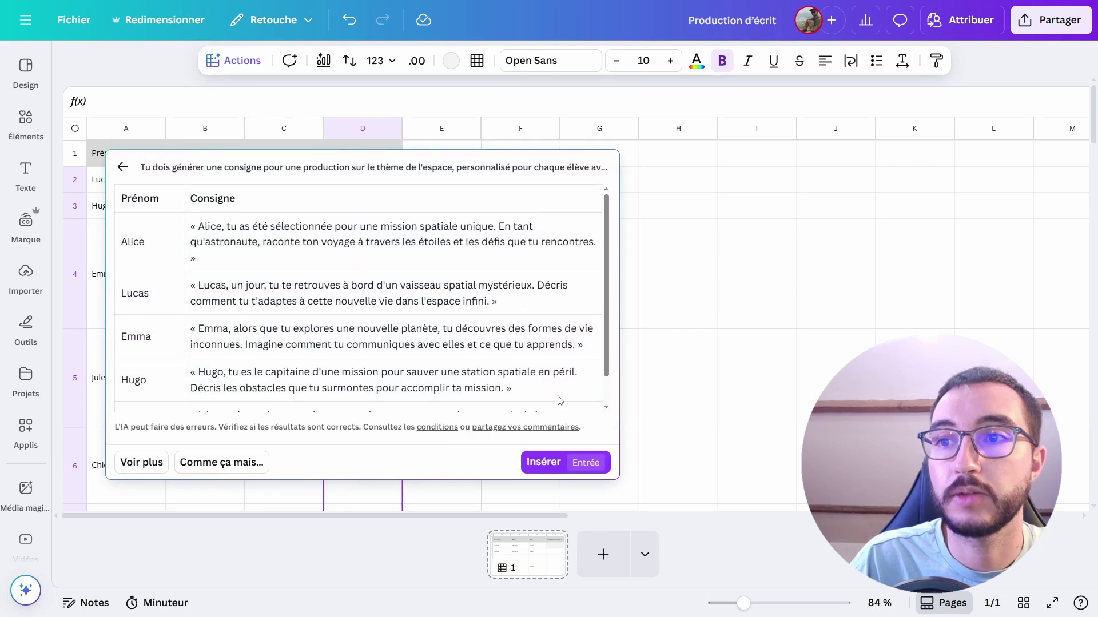
{"action": "left_click", "coordinate": [581, 462]}
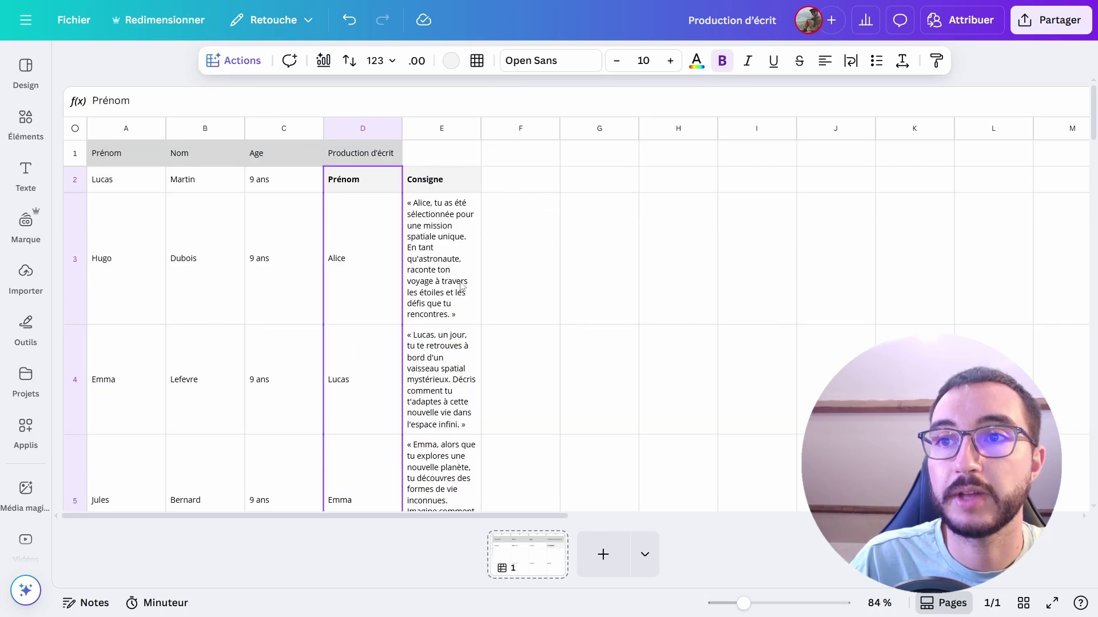
{"action": "scroll", "coordinate": [463, 292], "scroll_direction": "down", "scroll_amount": 5}
{"action": "scroll", "coordinate": [464, 311], "scroll_direction": "up", "scroll_amount": 3}
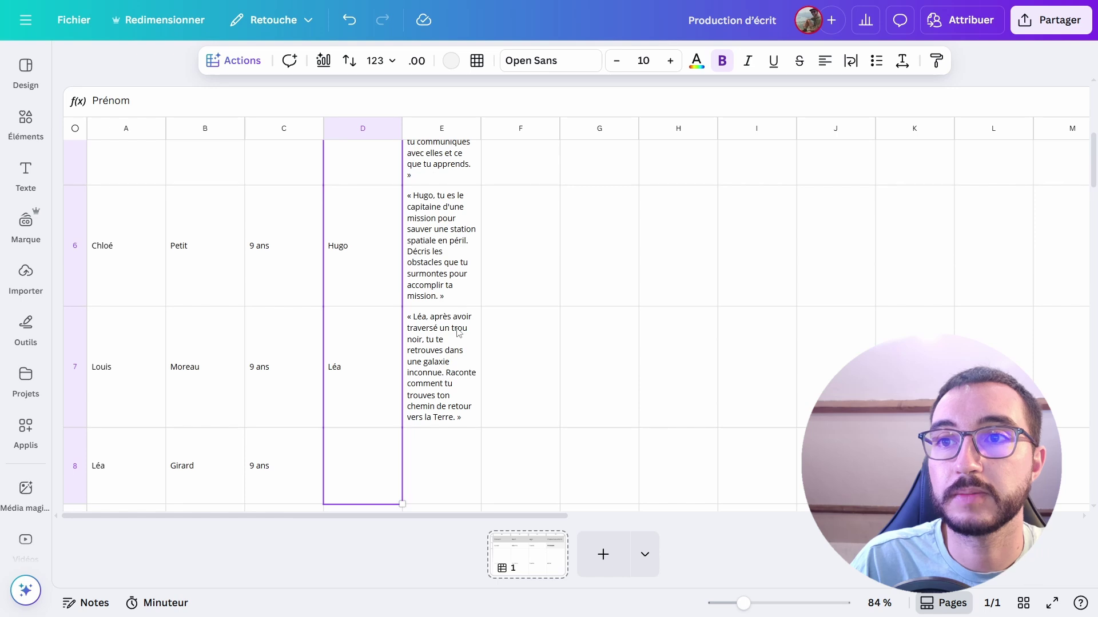
{"action": "scroll", "coordinate": [459, 333], "scroll_direction": "up", "scroll_amount": 7}
{"action": "left_click", "coordinate": [599, 337]}
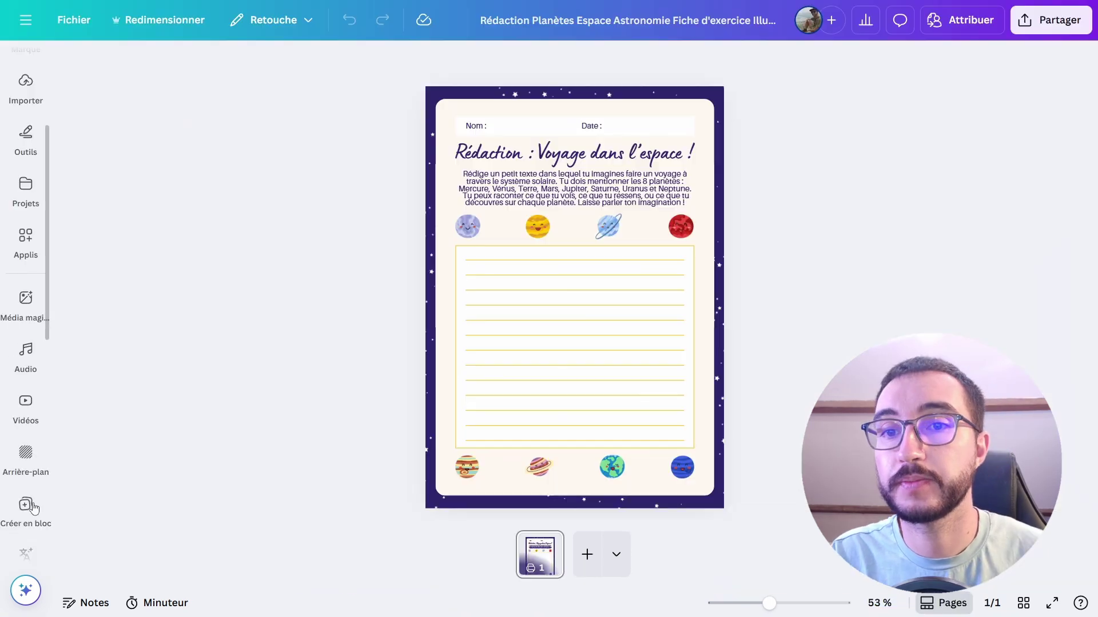
Connect the Rédaction worksheet's bulk creation to the Production d'écrit spreadsheet, using data range A1:E8
{"action": "left_click", "coordinate": [38, 509]}
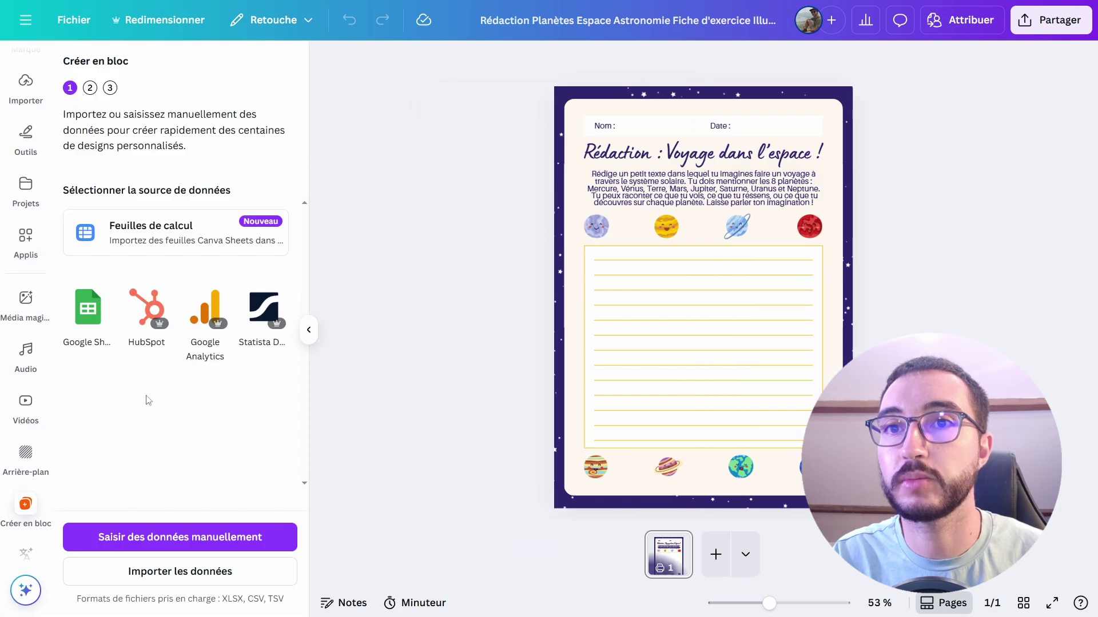
{"action": "left_click", "coordinate": [172, 231]}
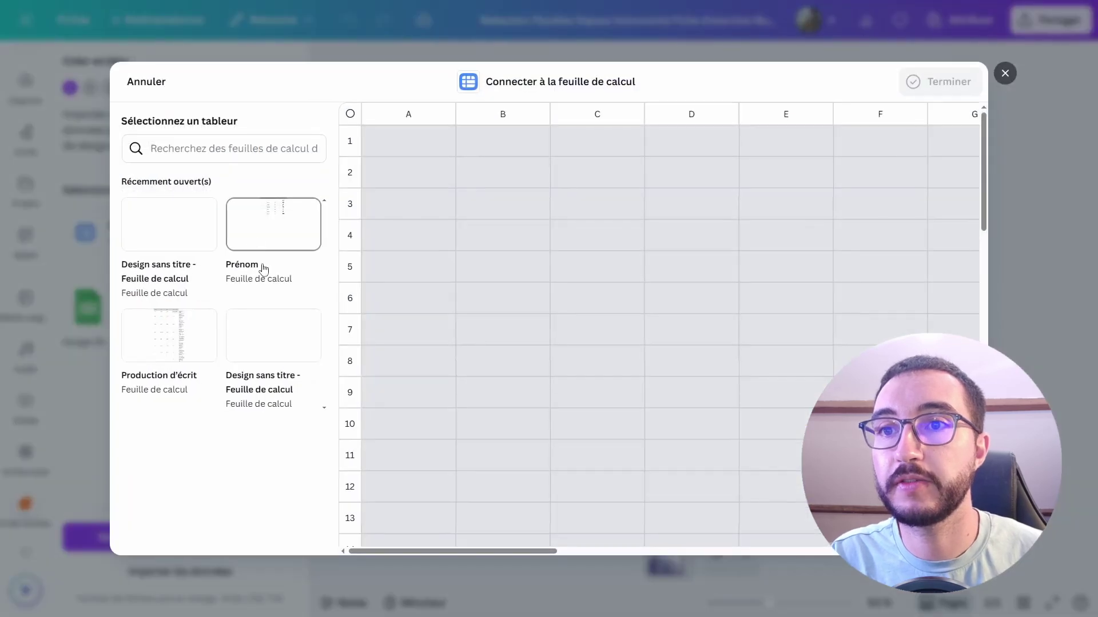
{"action": "left_click", "coordinate": [193, 235]}
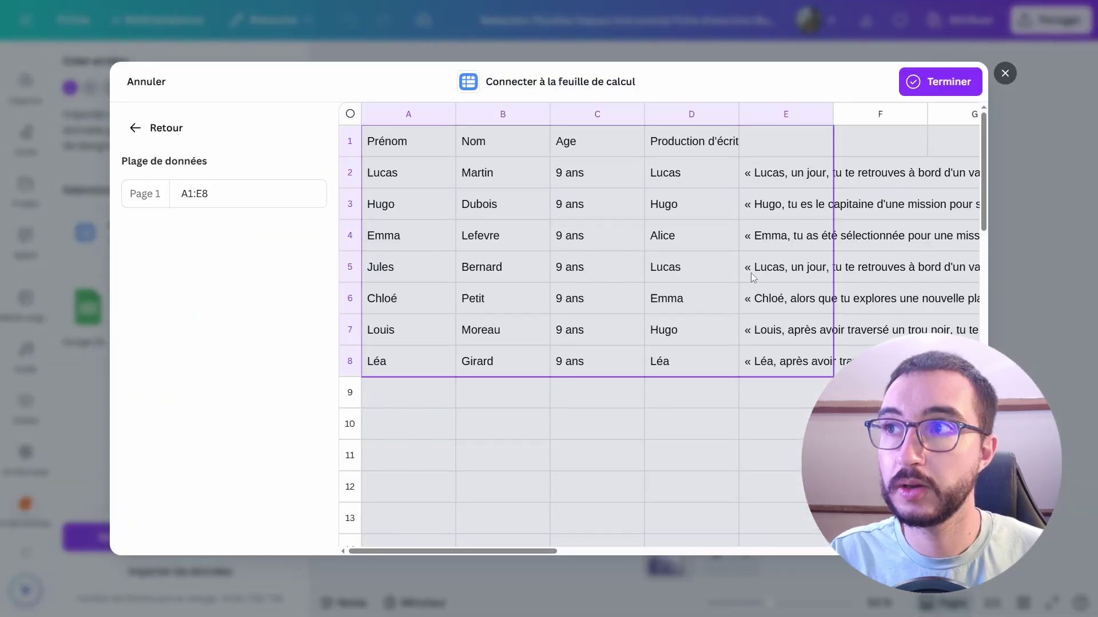
{"action": "left_click", "coordinate": [941, 81]}
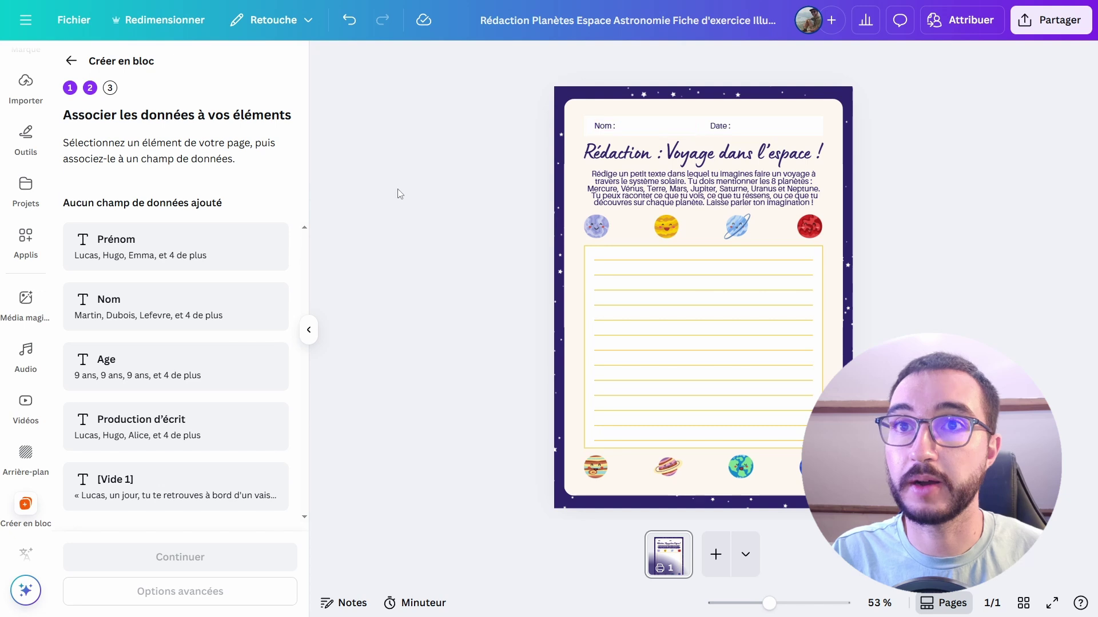
Link the worksheet's "Nom :" text to the Prénom field and its "Date :" text to the Nom field
{"action": "left_click", "coordinate": [637, 129]}
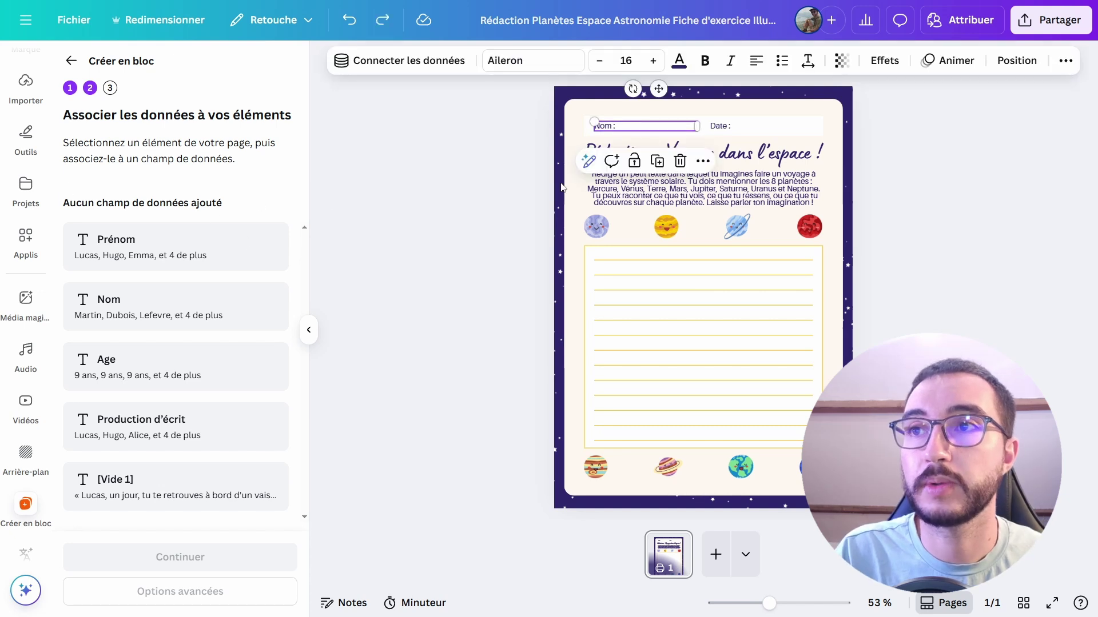
{"action": "left_click", "coordinate": [421, 64]}
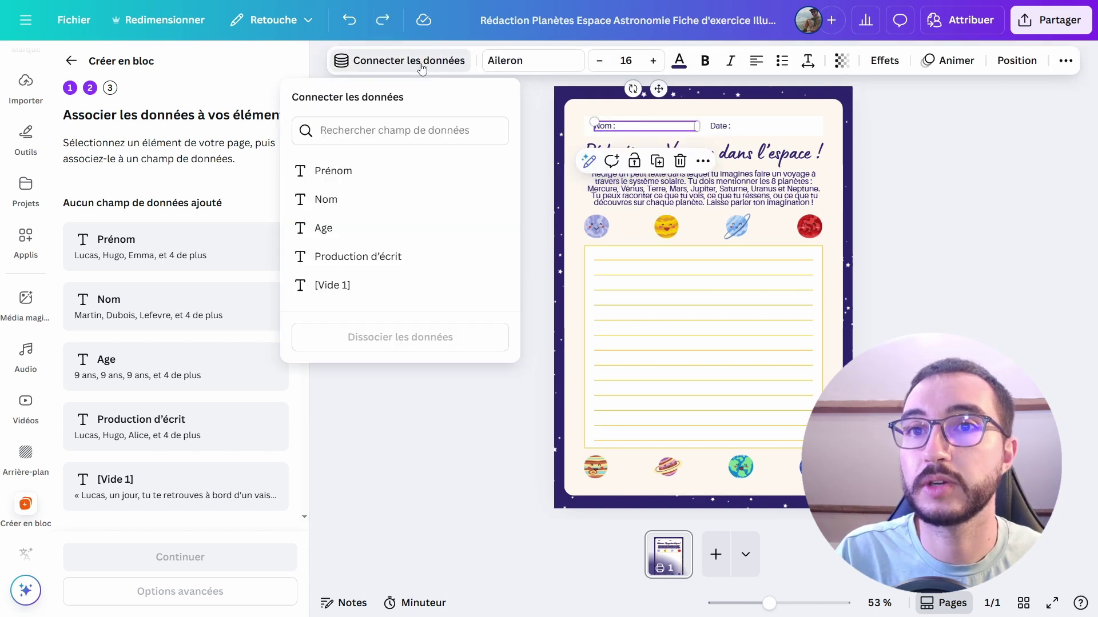
{"action": "left_click", "coordinate": [349, 175]}
{"action": "key", "text": "Tab"}
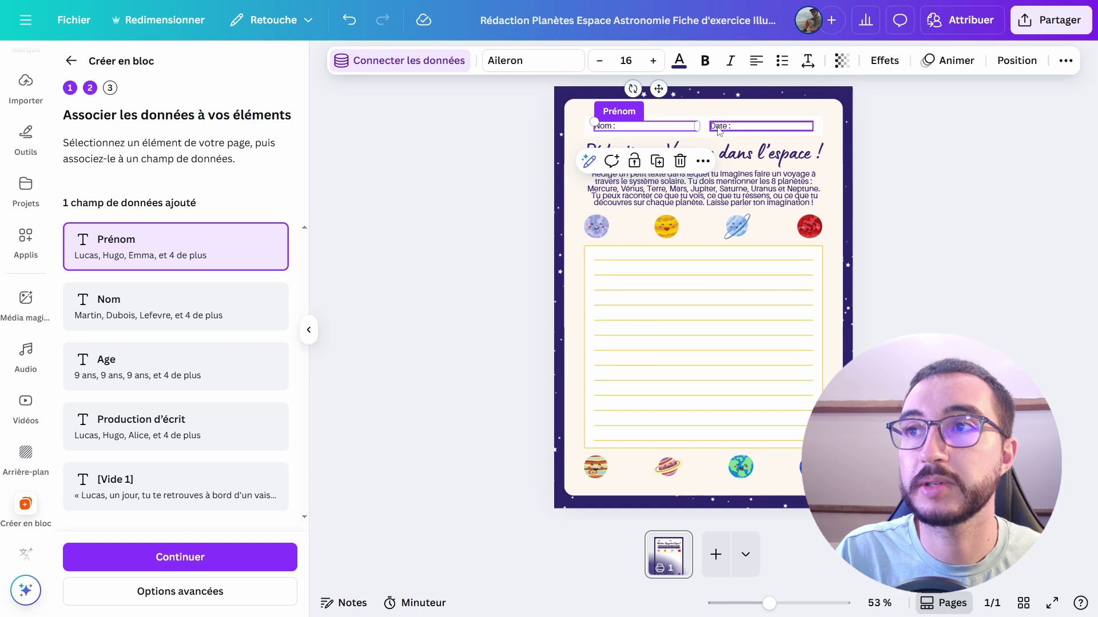
{"action": "key", "text": "Return"}
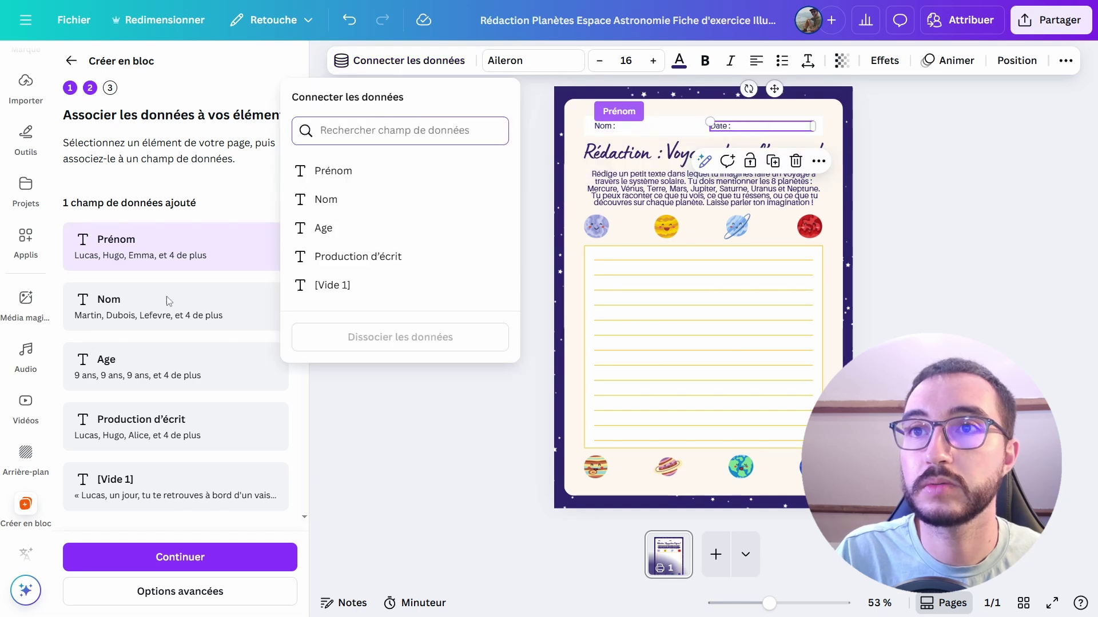
{"action": "left_click", "coordinate": [326, 199]}
Link the instruction paragraph under the title to the [Vide 1] field and continue to generating the worksheets
{"action": "left_click", "coordinate": [660, 178]}
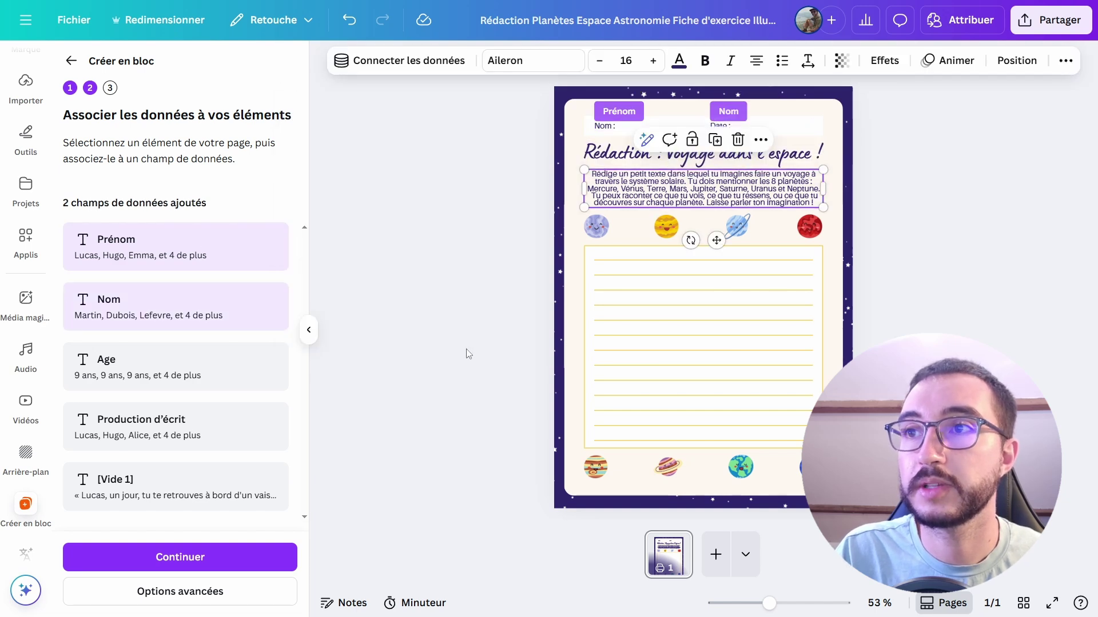
{"action": "left_click", "coordinate": [377, 63]}
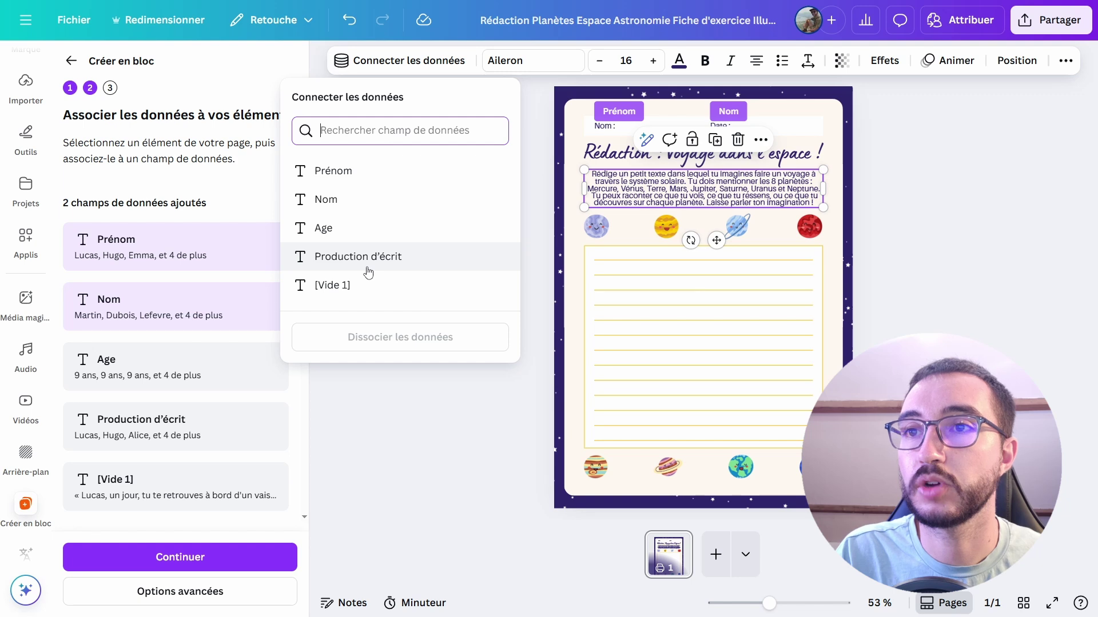
{"action": "left_click", "coordinate": [360, 285]}
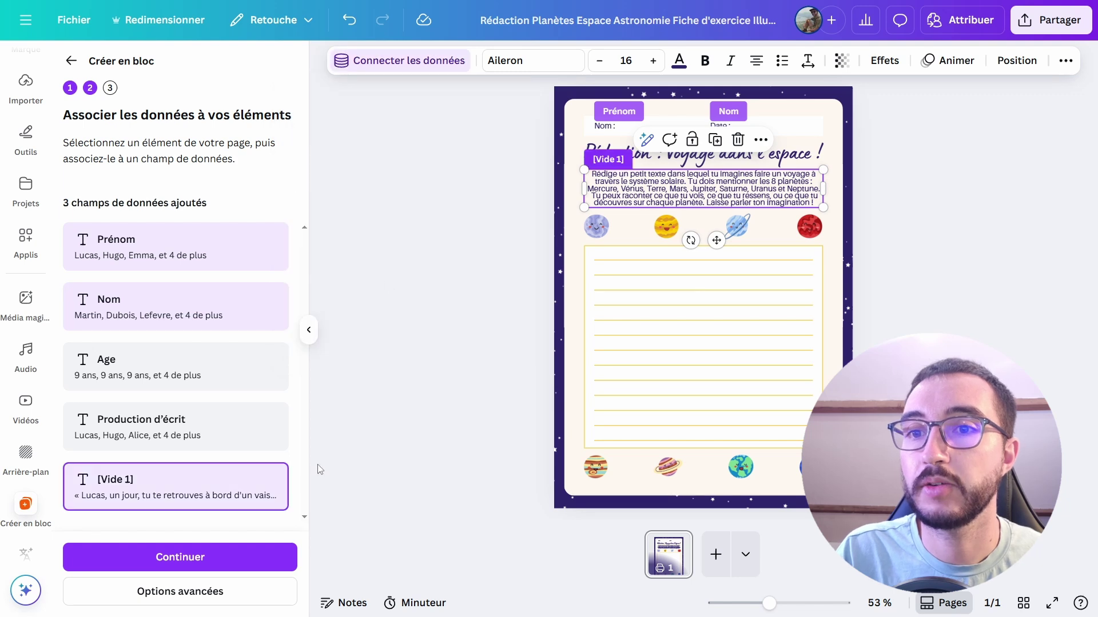
{"action": "left_click", "coordinate": [201, 550]}
{"action": "left_click", "coordinate": [180, 550]}
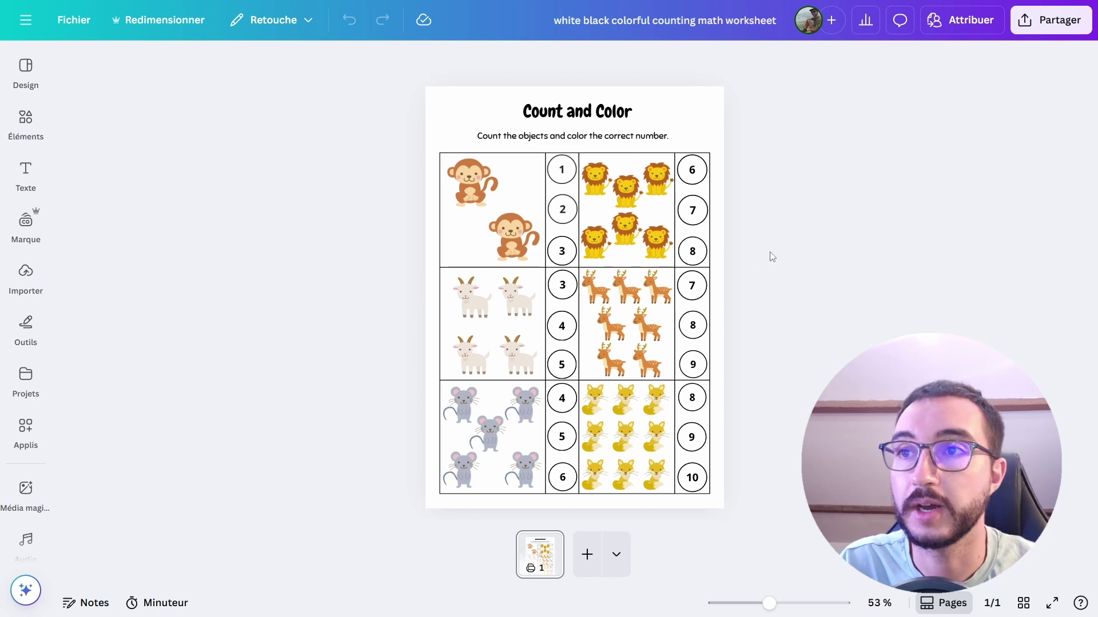
Select every element on the Count and Color worksheet, group them, undo the grouping and clear the selection
{"action": "key", "text": "ctrl+a"}
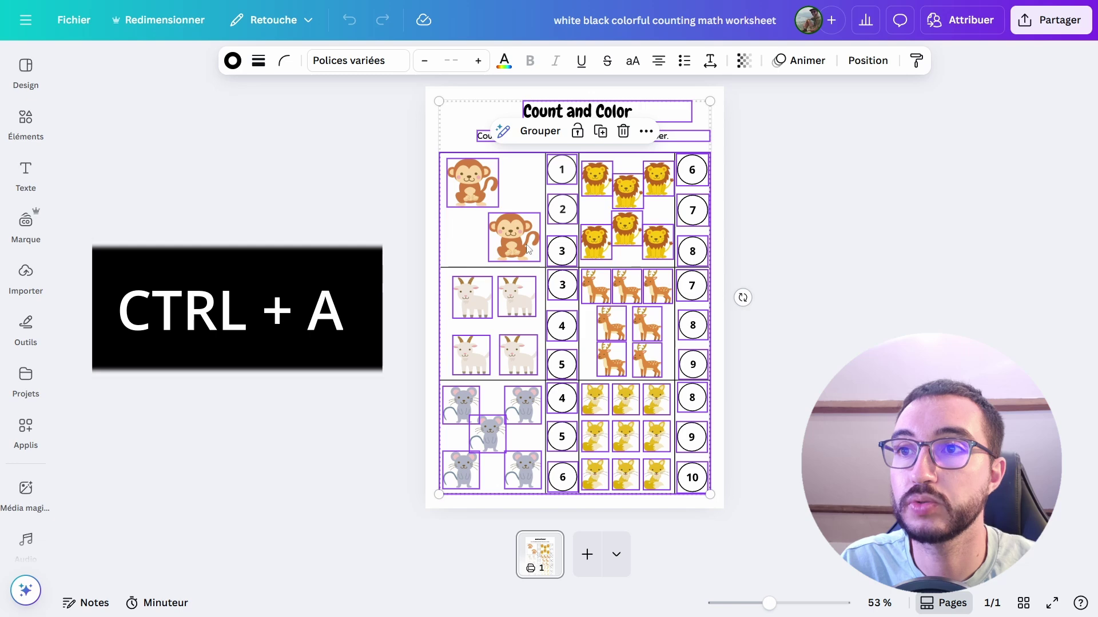
{"action": "left_click", "coordinate": [540, 131]}
{"action": "key", "text": "ctrl+z"}
{"action": "left_click", "coordinate": [775, 295]}
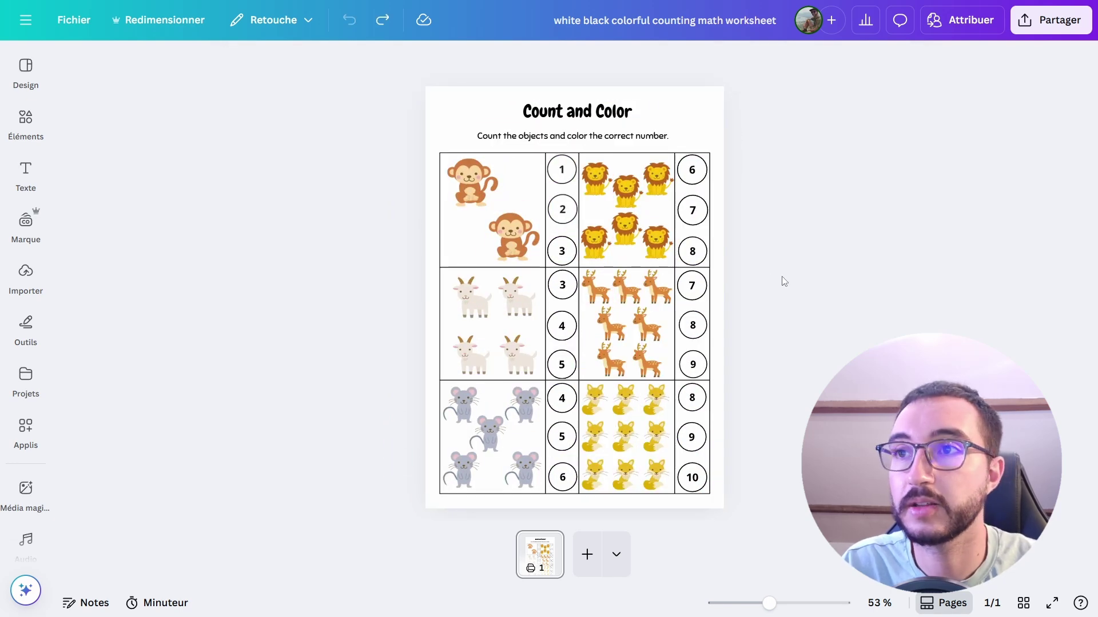
Try adding a rectangle, a circle and a line to the Count and Color worksheet, removing each one again
{"action": "key", "text": "r"}
{"action": "key", "text": "ctrl+z"}
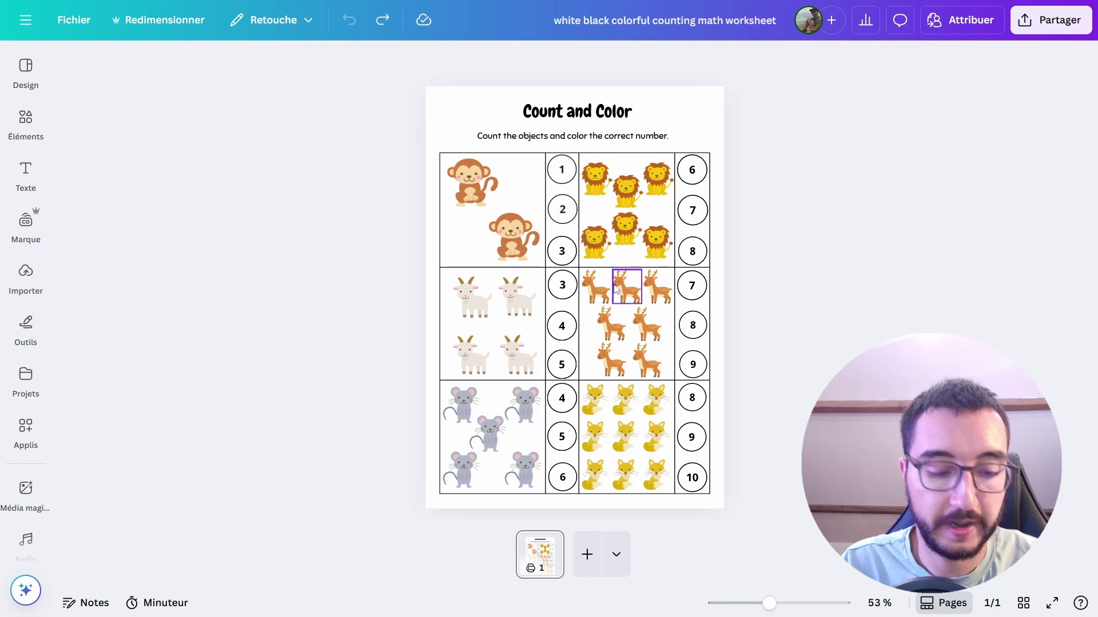
{"action": "key", "text": "c"}
{"action": "key", "text": "Delete"}
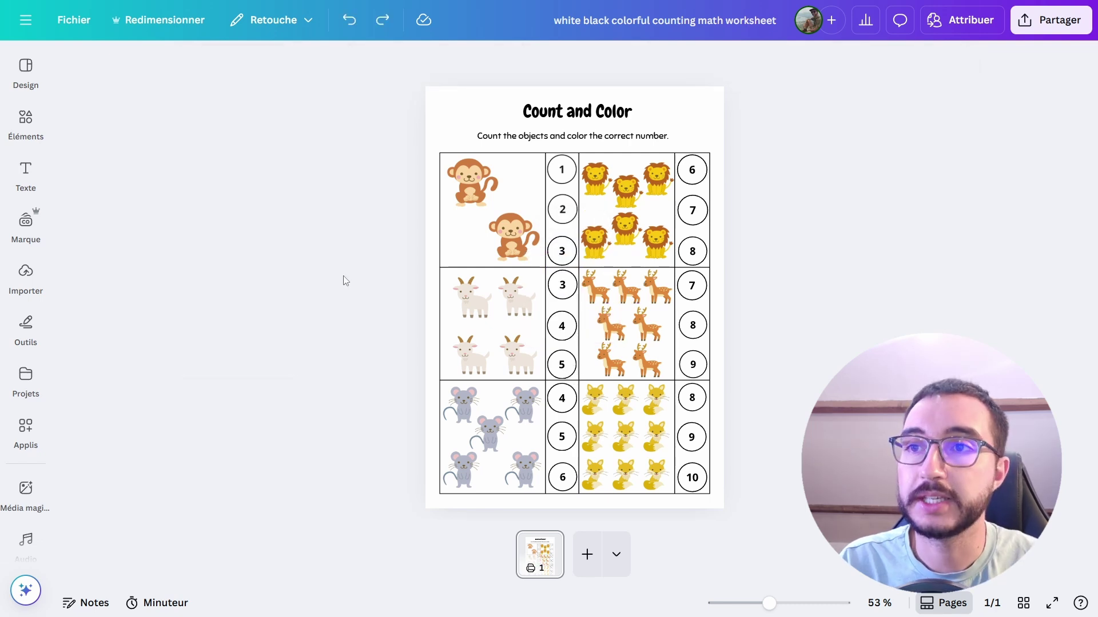
{"action": "key", "text": "l"}
{"action": "key", "text": "ctrl+z"}
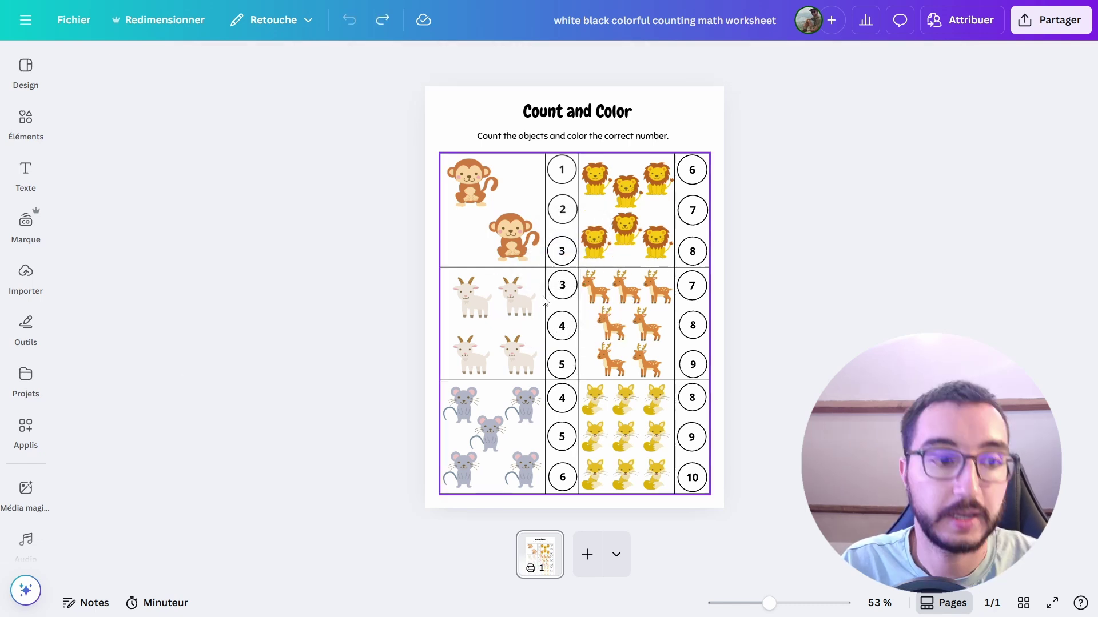
Try adding a text box in the middle of the Count and Color worksheet and undo it
{"action": "key", "text": "t"}
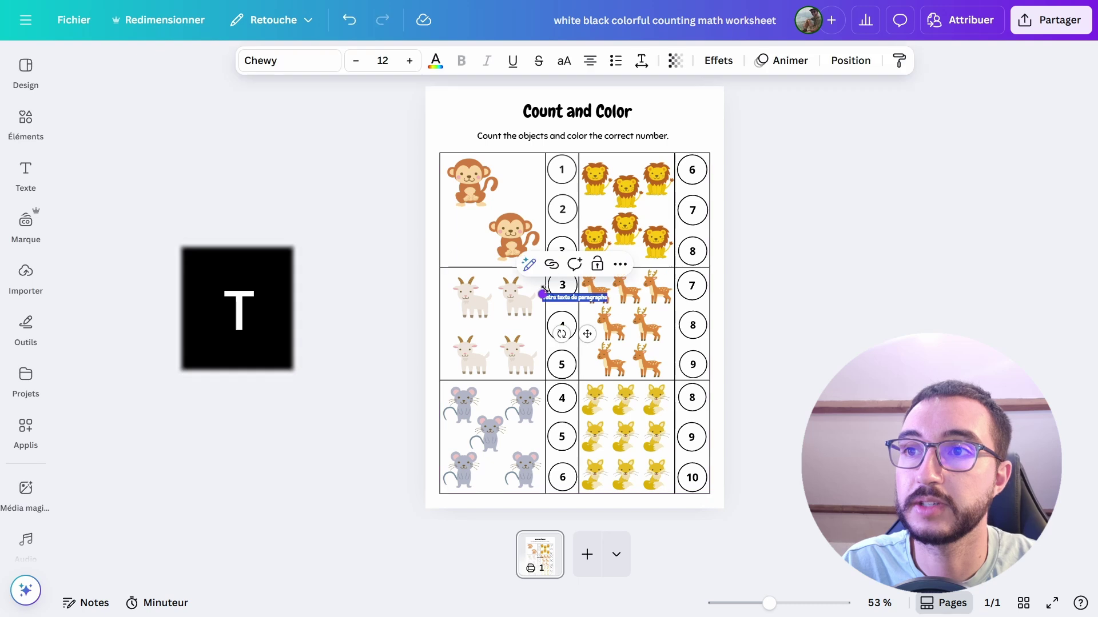
{"action": "key", "text": "ctrl+z"}
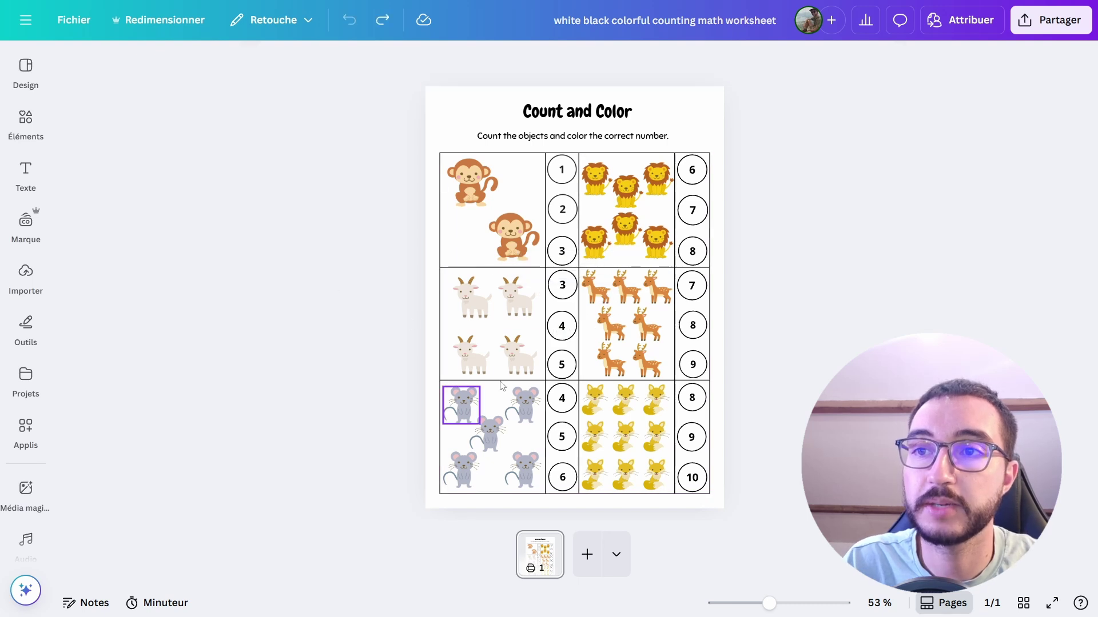
Select the four goat images together, then clear the selection
{"action": "left_click", "coordinate": [483, 320], "text": "shift"}
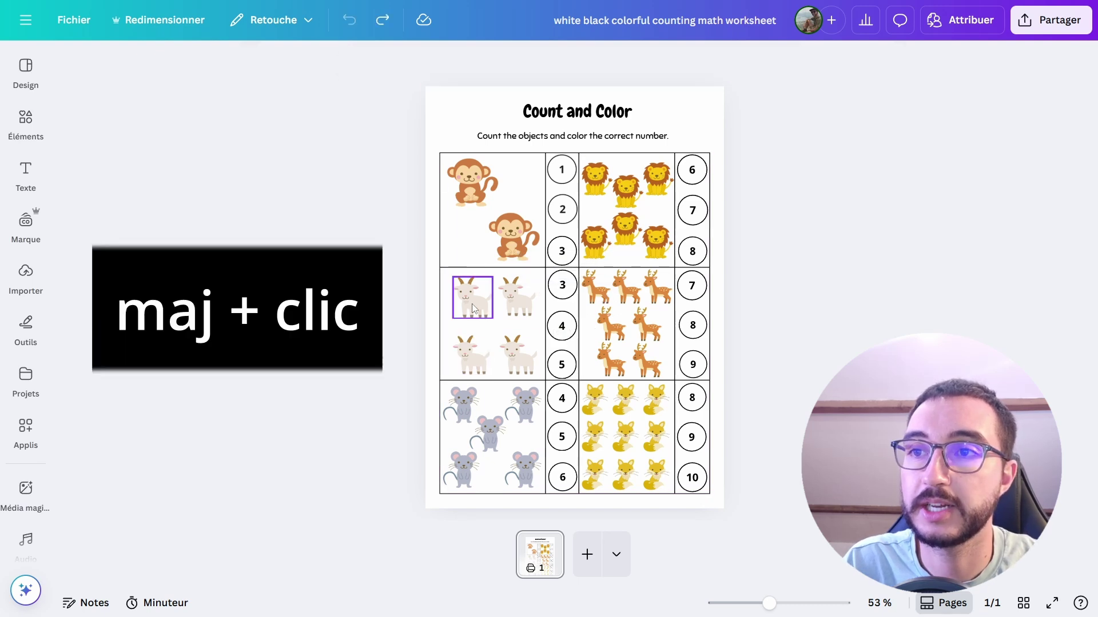
{"action": "left_click", "coordinate": [516, 296], "text": "shift"}
{"action": "left_click", "coordinate": [516, 356], "text": "shift"}
{"action": "left_click", "coordinate": [470, 356], "text": "shift"}
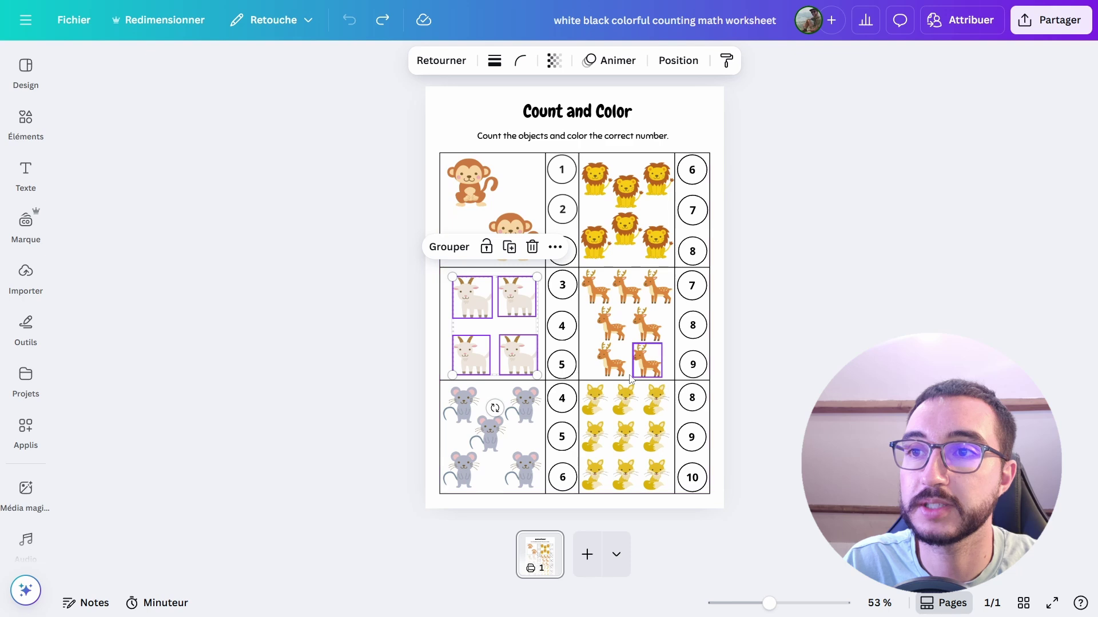
{"action": "key", "text": "Escape"}
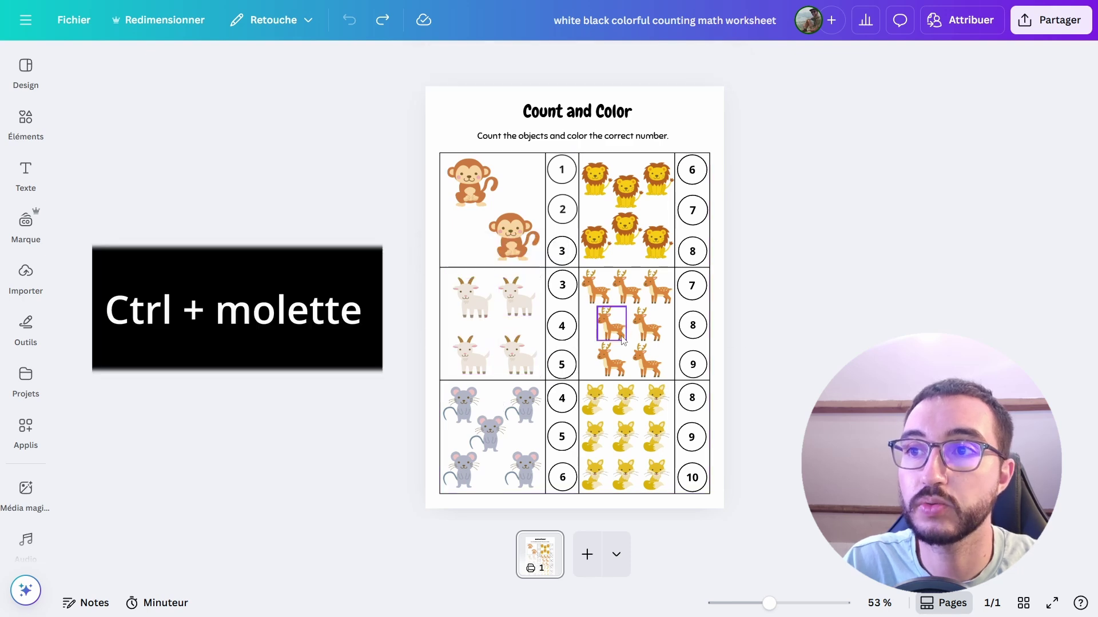
Zoom in on the middle rows of the worksheet and back out to the whole page
{"action": "scroll", "coordinate": [622, 340], "scroll_direction": "up", "scroll_amount": 5, "text": "ctrl"}
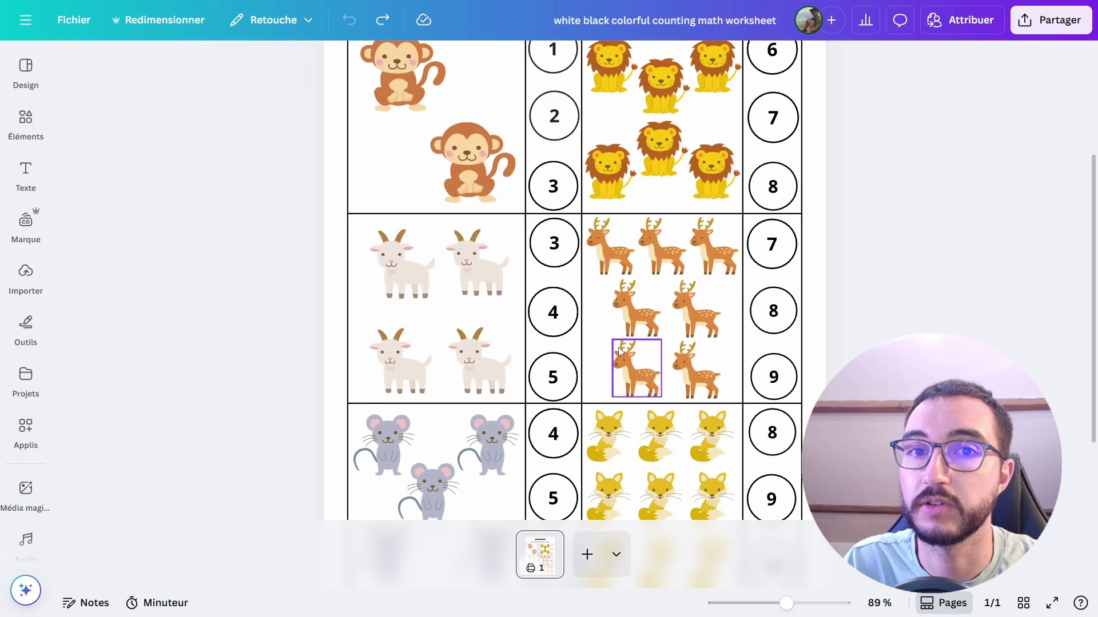
{"action": "scroll", "coordinate": [619, 349], "scroll_direction": "down", "scroll_amount": 6, "text": "ctrl"}
{"action": "scroll", "coordinate": [803, 339], "scroll_direction": "up", "scroll_amount": 1, "text": "ctrl"}
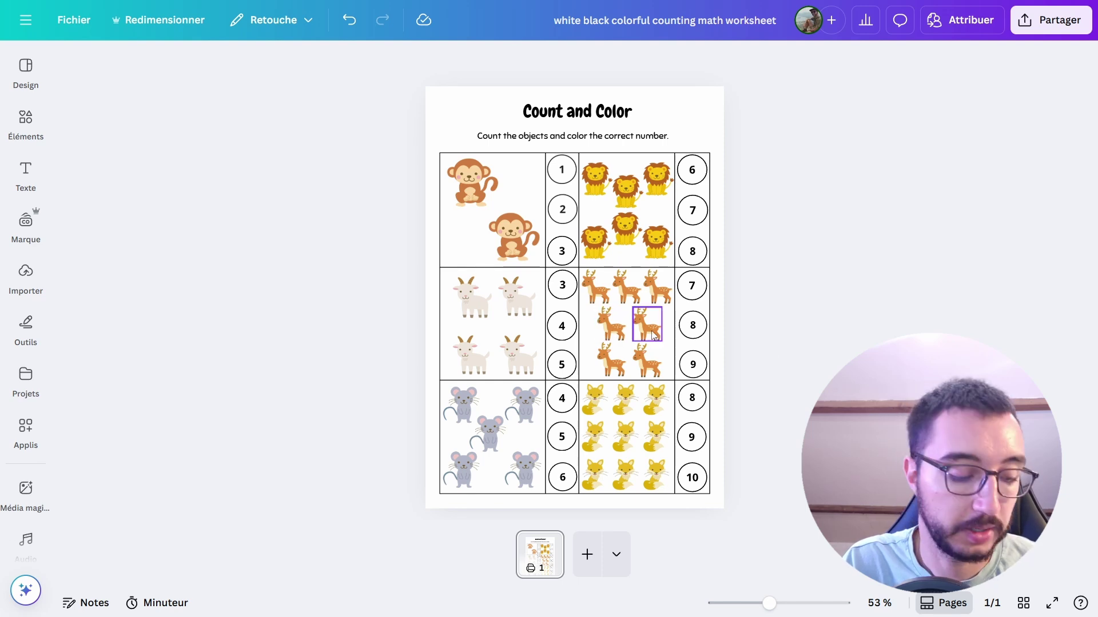
Try pasting a copied lion from the clipboard history and placing it between the two monkeys, undoing both changes
{"action": "left_click", "coordinate": [592, 252]}
{"action": "left_click", "coordinate": [595, 269]}
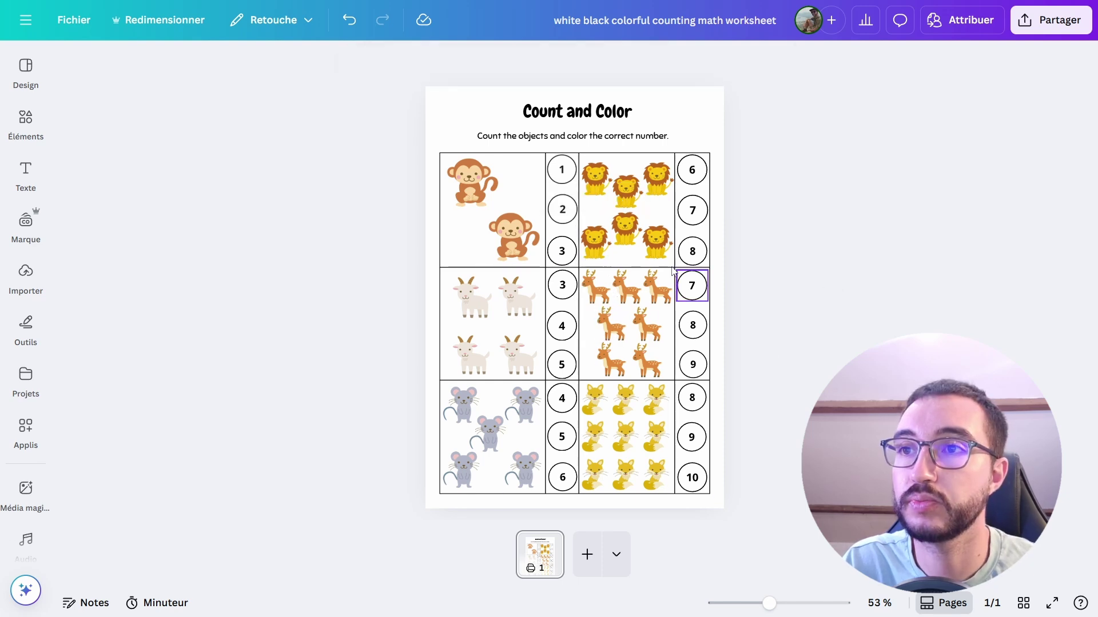
{"action": "left_click", "coordinate": [518, 244]}
{"action": "key", "text": "Escape"}
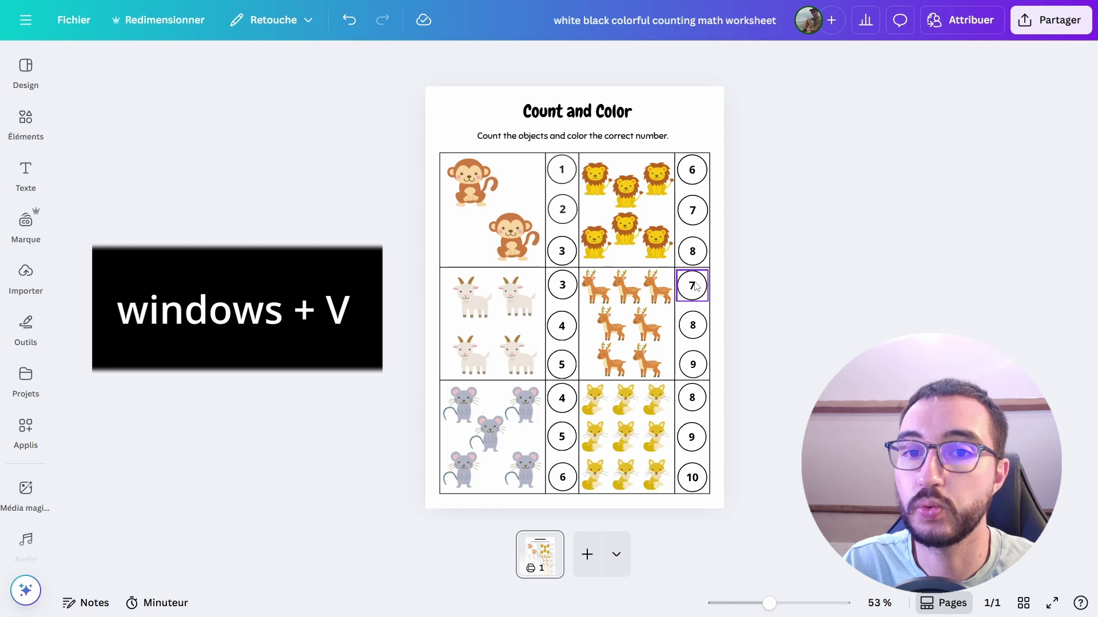
{"action": "key", "text": "super+v"}
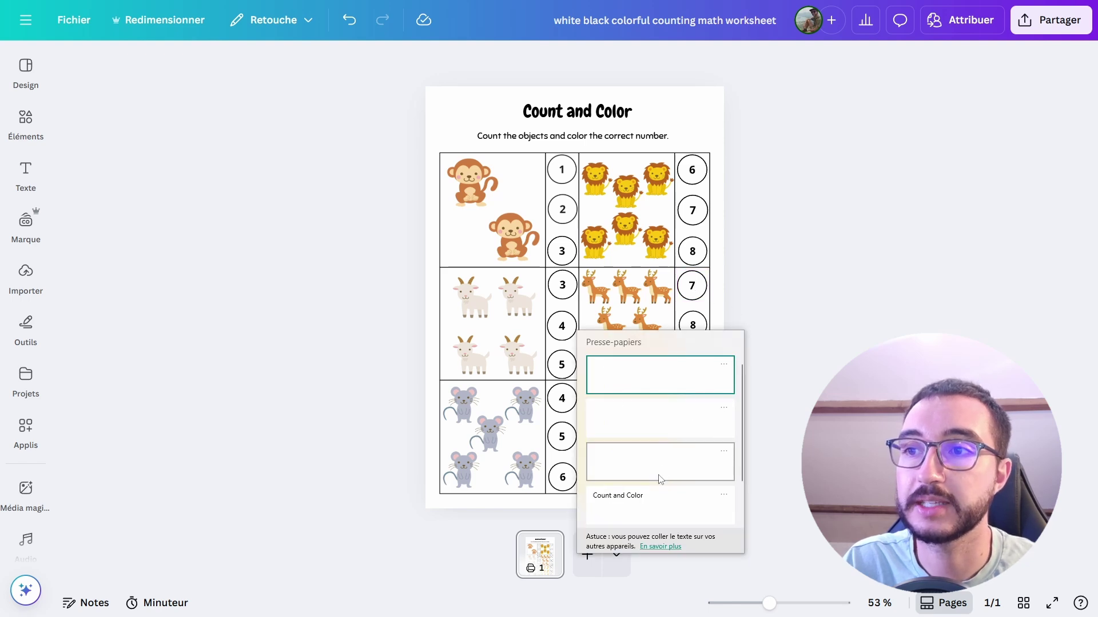
{"action": "left_click", "coordinate": [655, 420]}
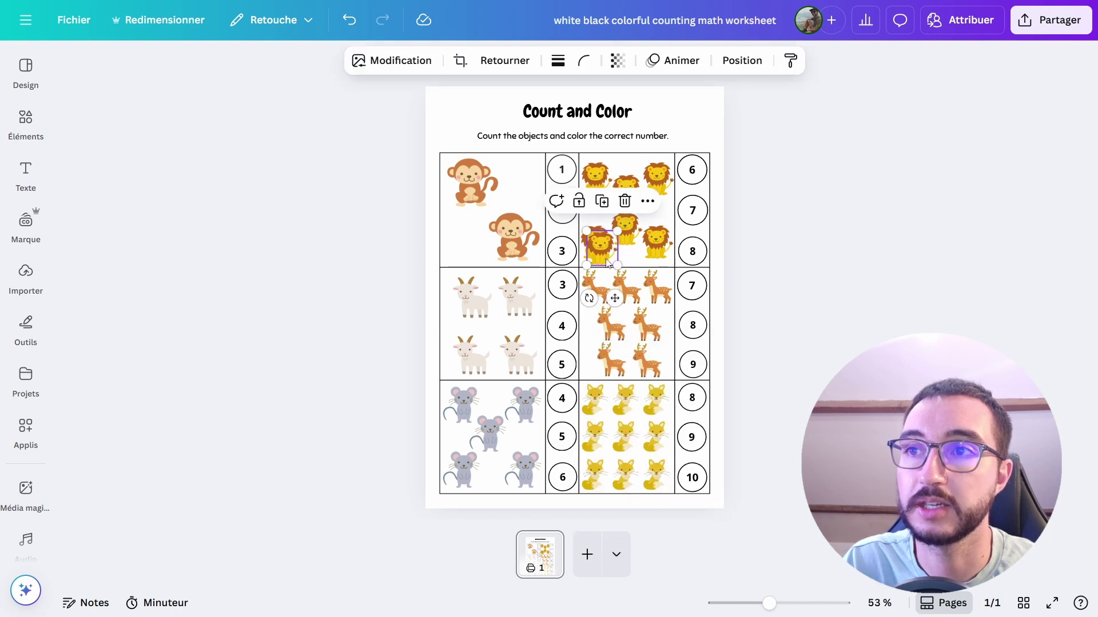
{"action": "left_click_drag", "start_coordinate": [602, 247], "coordinate": [495, 196]}
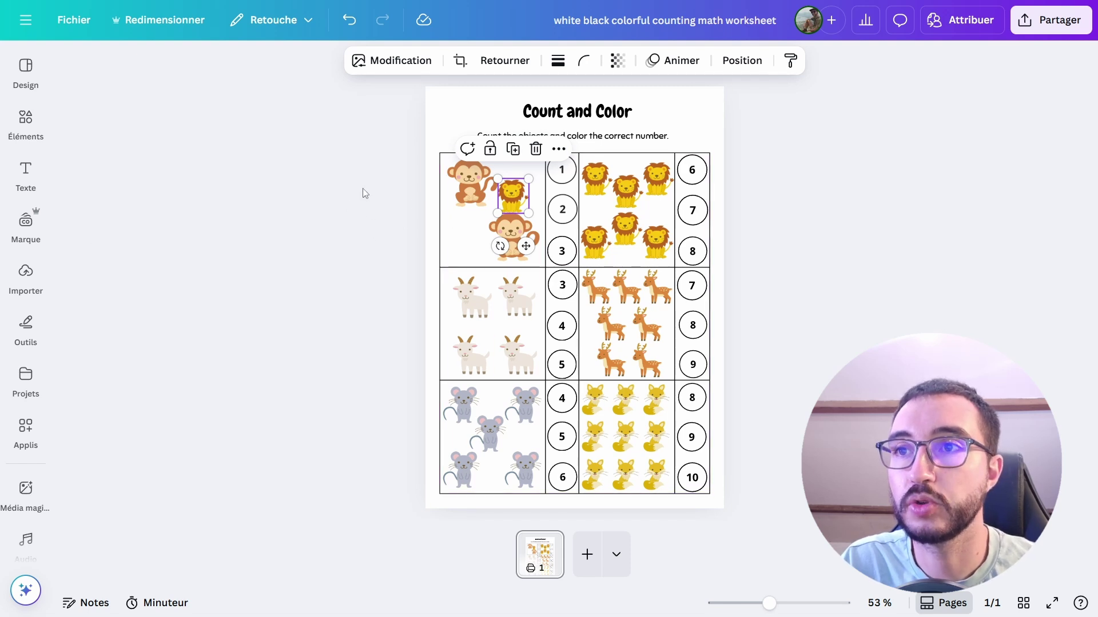
{"action": "key", "text": "ctrl+z"}
{"action": "key", "text": "ctrl+z"}
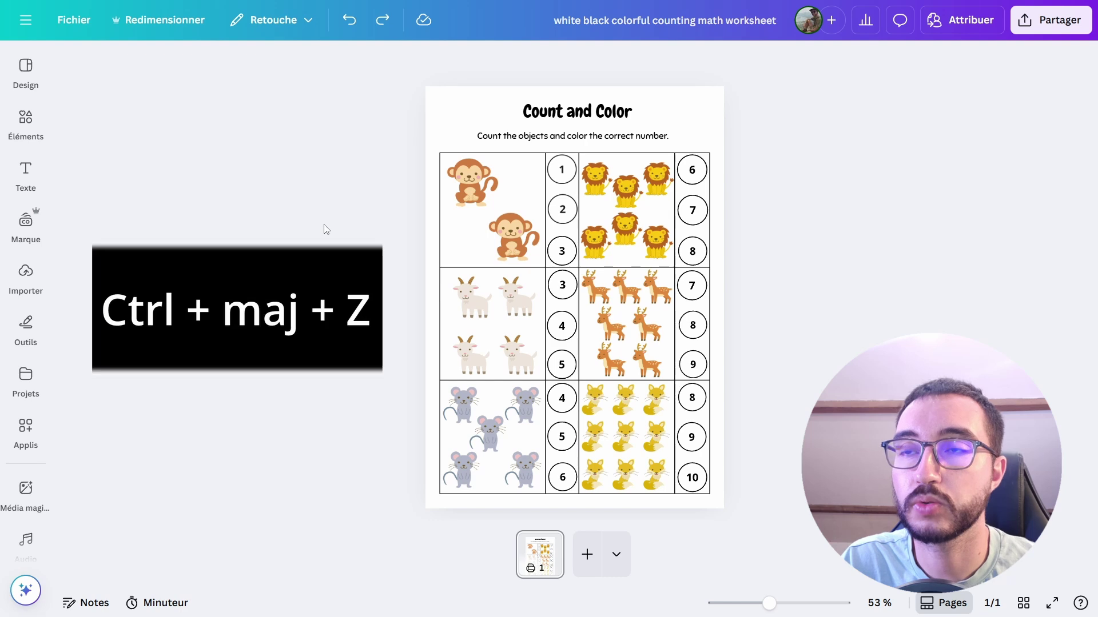
Reposition the short horizontal line between the monkeys and the goats on the worksheet
{"action": "left_click_drag", "start_coordinate": [464, 270], "coordinate": [463, 272]}
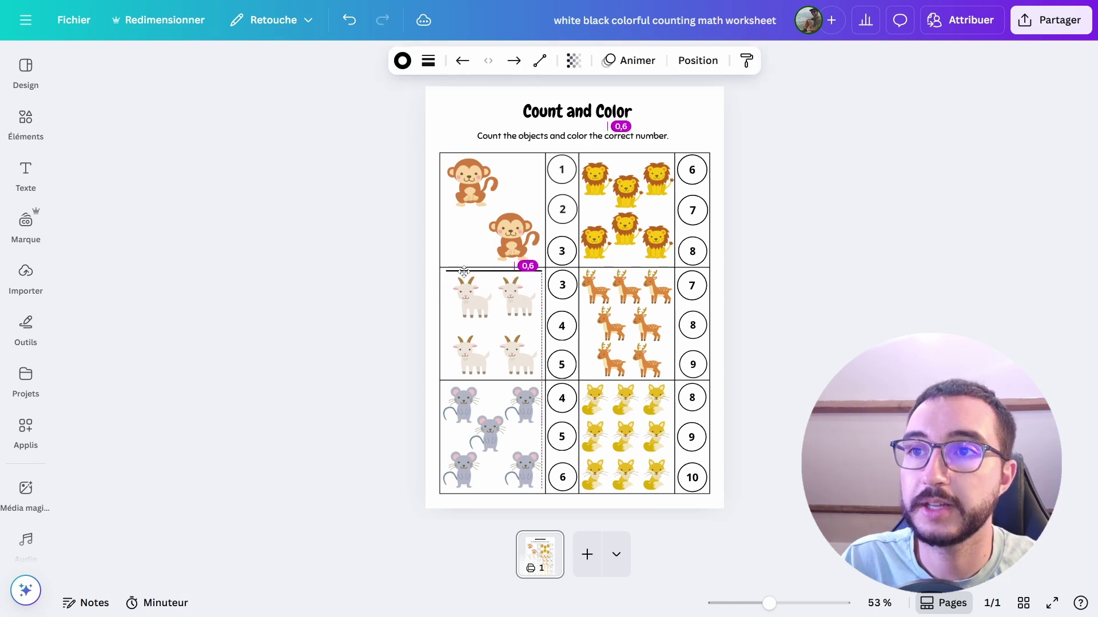
{"action": "left_click_drag", "start_coordinate": [541, 272], "coordinate": [494, 261]}
{"action": "scroll", "coordinate": [541, 266], "scroll_direction": "up", "scroll_amount": 5}
{"action": "key", "text": "ctrl"}
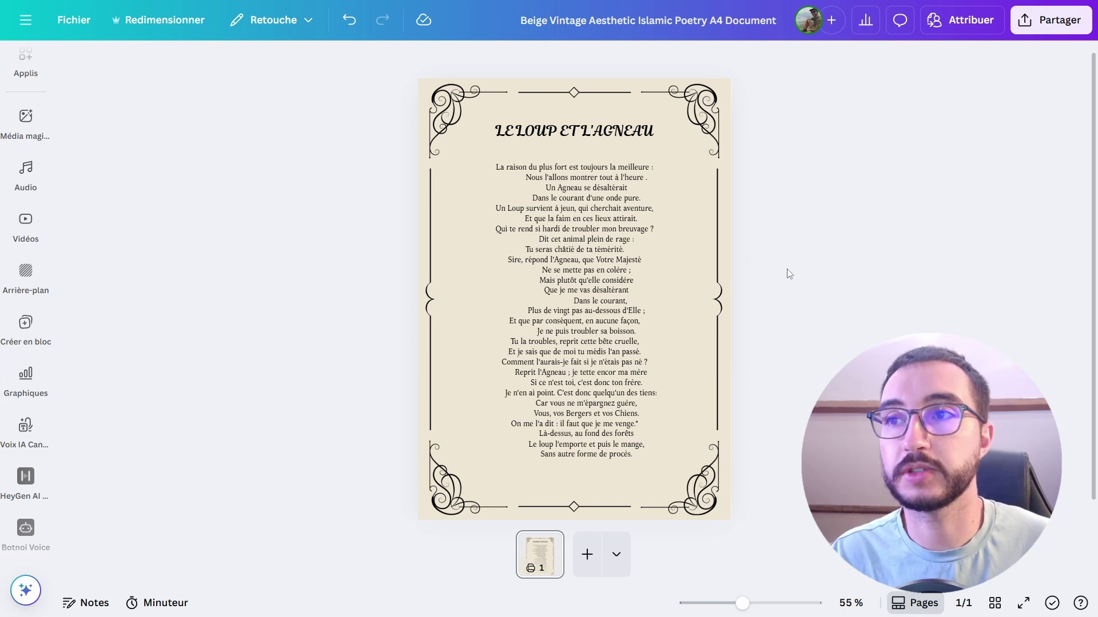
Generate an AI voice reading of the poem "Le loup et l'agneau" with Voix IA Canva, using Français (France) and the voice Élodie
{"action": "left_click", "coordinate": [371, 380]}
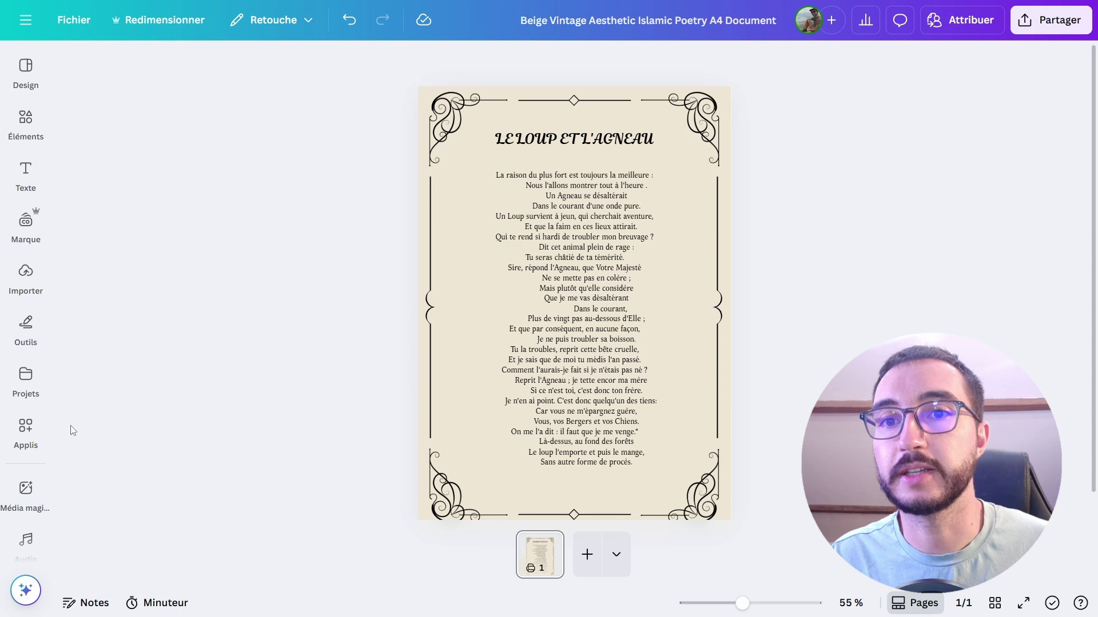
{"action": "left_click", "coordinate": [26, 429]}
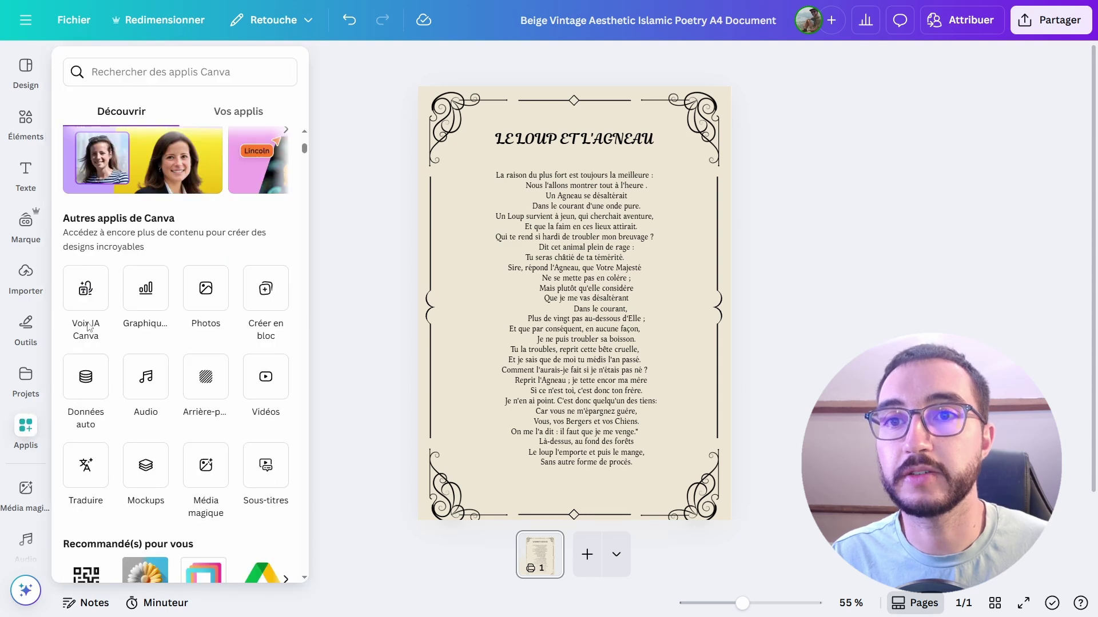
{"action": "left_click", "coordinate": [87, 326]}
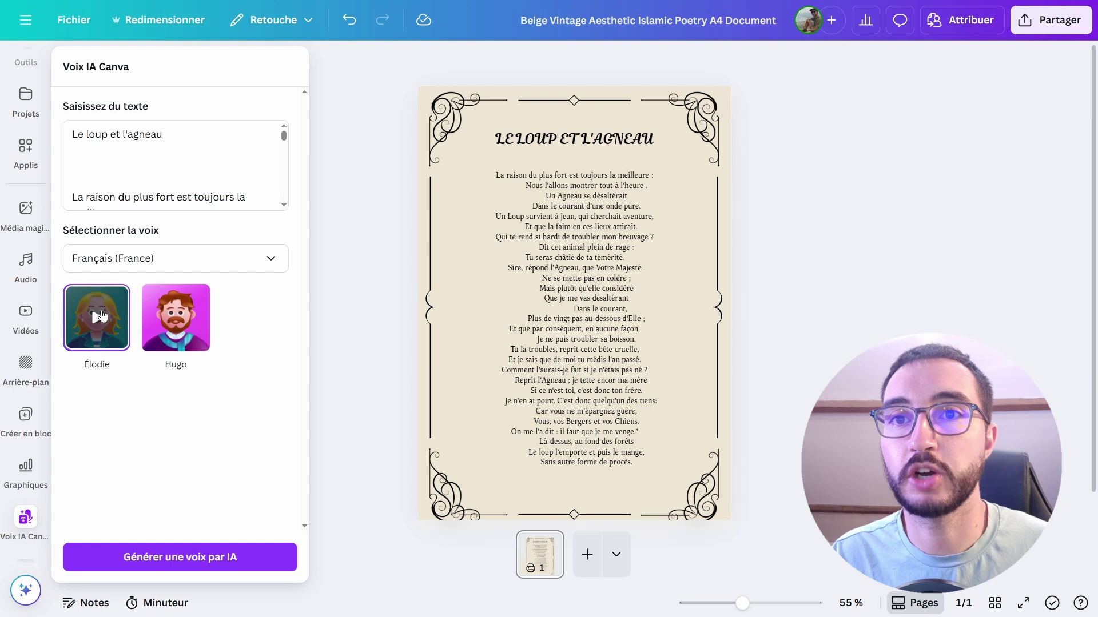
{"action": "left_click", "coordinate": [211, 262]}
{"action": "left_click", "coordinate": [171, 249]}
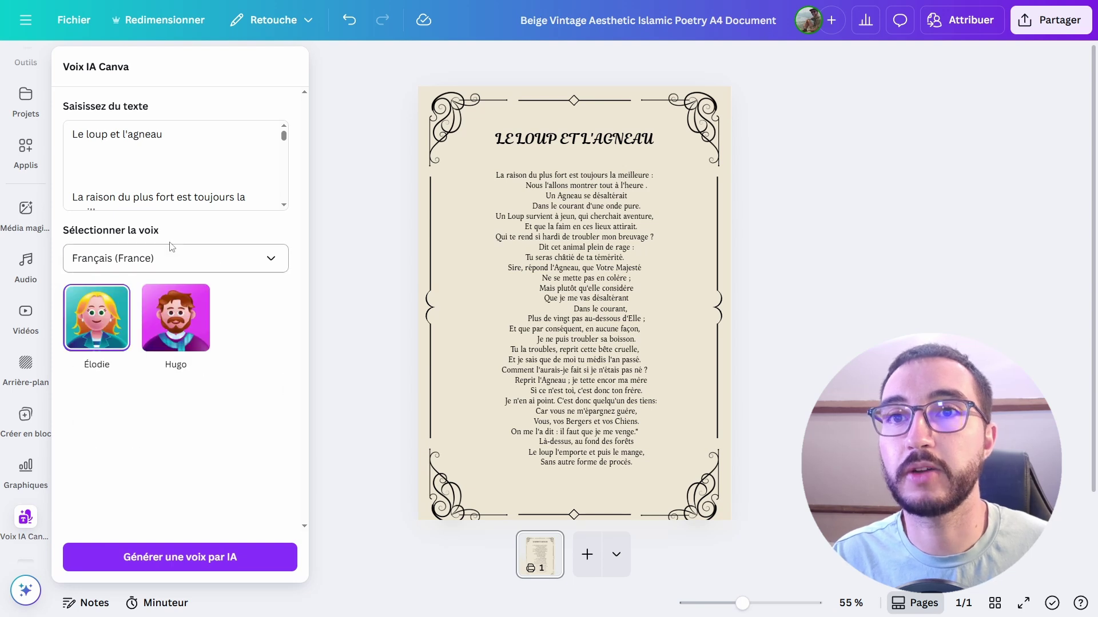
{"action": "scroll", "coordinate": [197, 184], "scroll_direction": "down", "scroll_amount": 10}
{"action": "scroll", "coordinate": [197, 184], "scroll_direction": "up", "scroll_amount": 10}
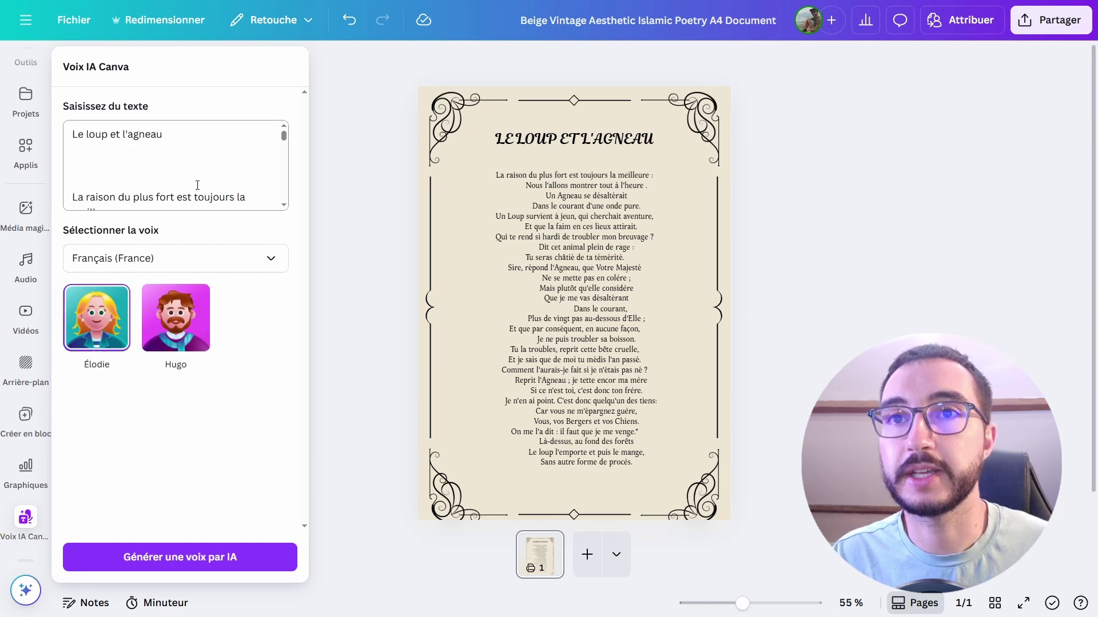
{"action": "left_click", "coordinate": [212, 557]}
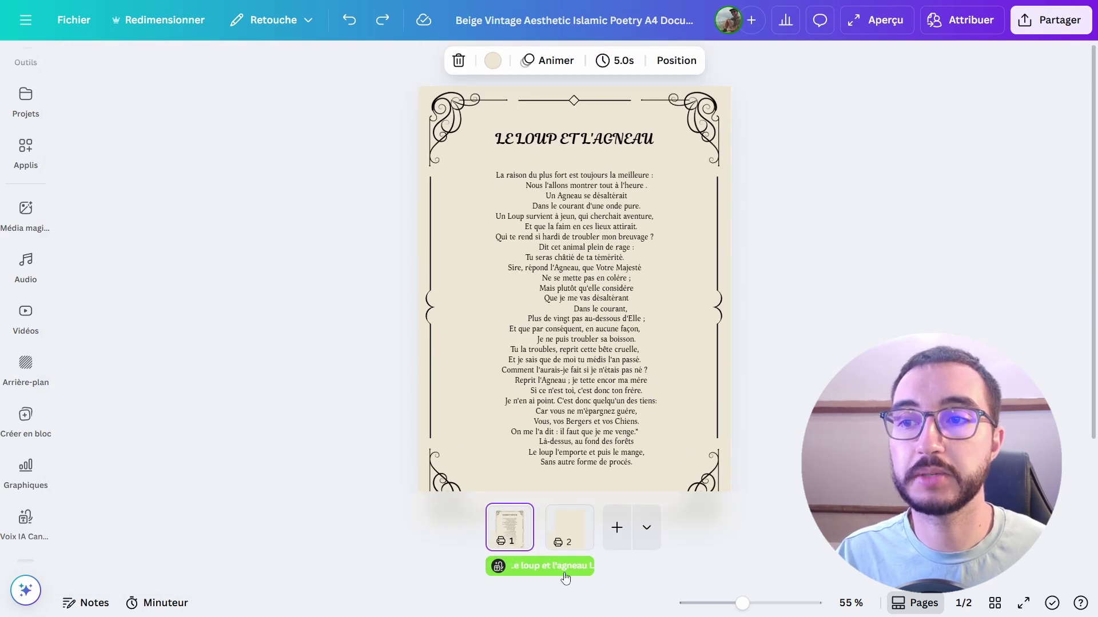
Duplicate the poem page until twelve copies span the audio track, and delete the blank page at the end
{"action": "right_click", "coordinate": [527, 534]}
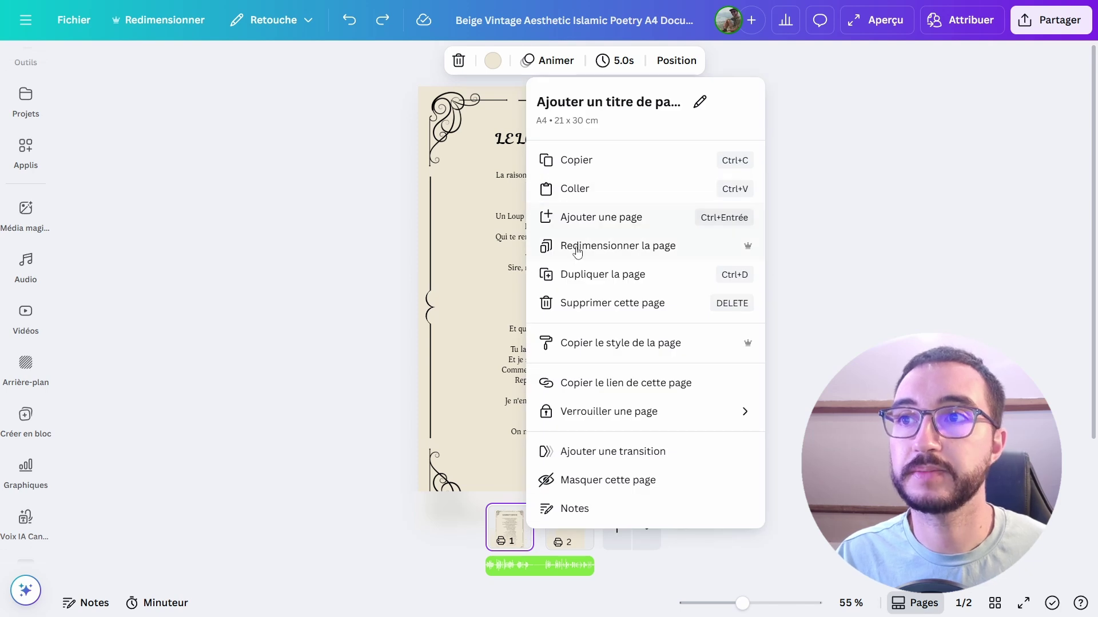
{"action": "left_click", "coordinate": [578, 275]}
{"action": "key", "text": "ctrl+d"}
{"action": "key", "text": "ctrl+d"}
{"action": "key", "text": "ctrl+d"}
{"action": "key", "text": "ctrl+d"}
{"action": "key", "text": "ctrl+d"}
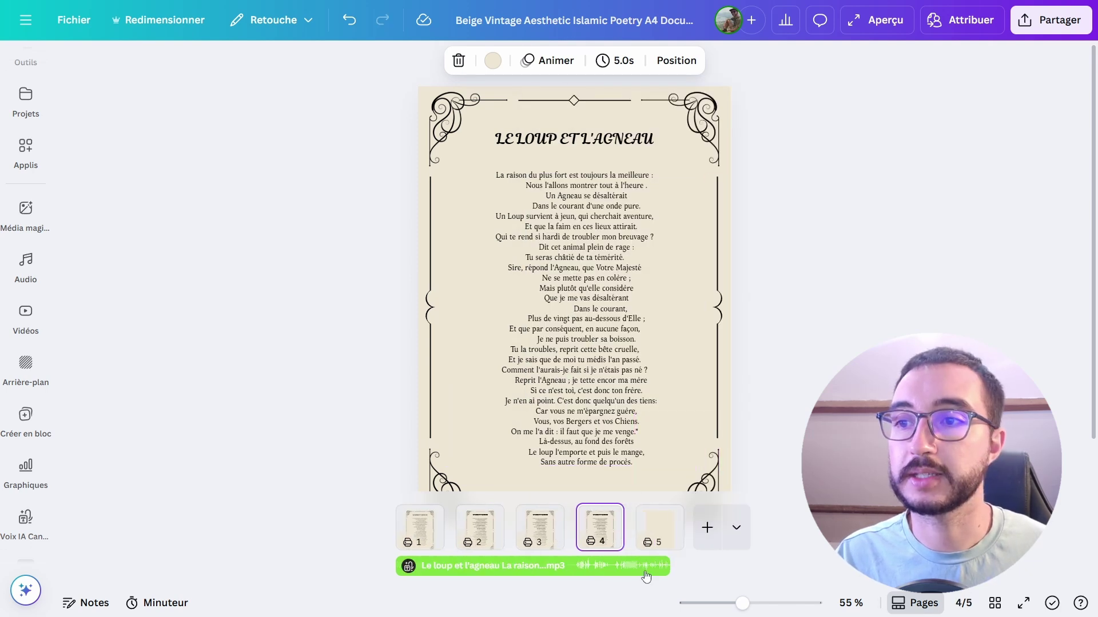
{"action": "key", "text": "ctrl+d"}
{"action": "key", "text": "ctrl+d"}
{"action": "key", "text": "ctrl+d"}
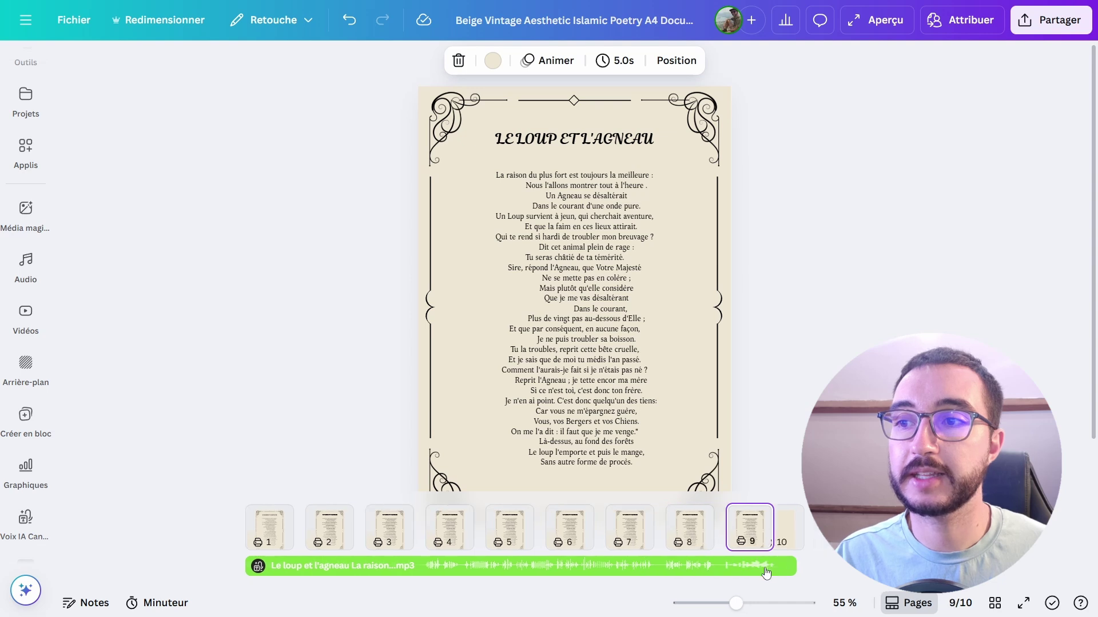
{"action": "key", "text": "ctrl+d"}
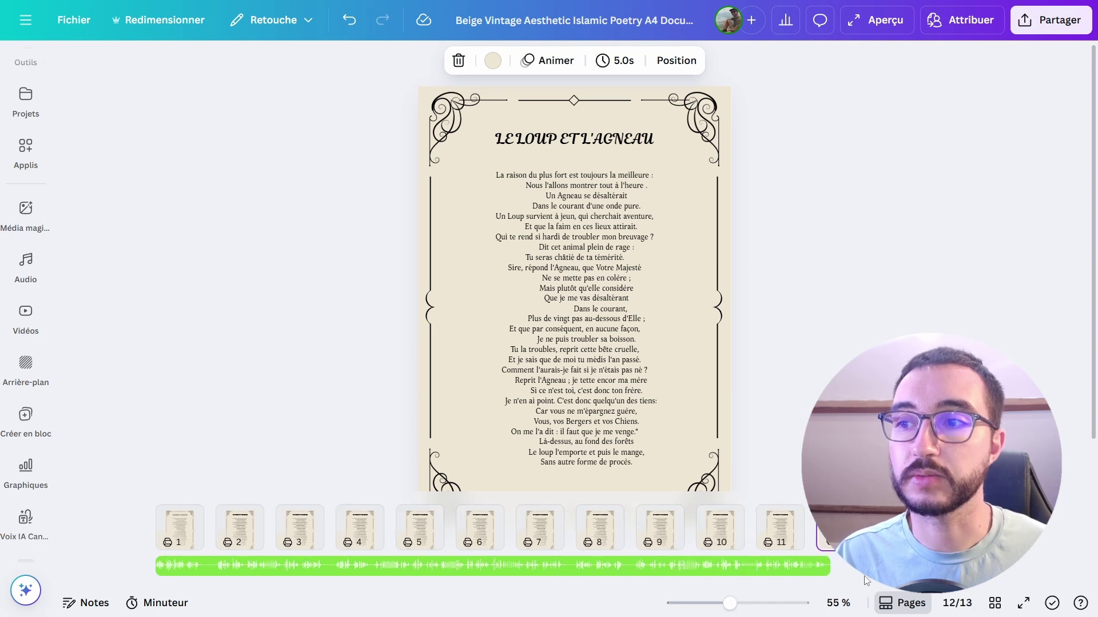
{"action": "key", "text": "Page_Down"}
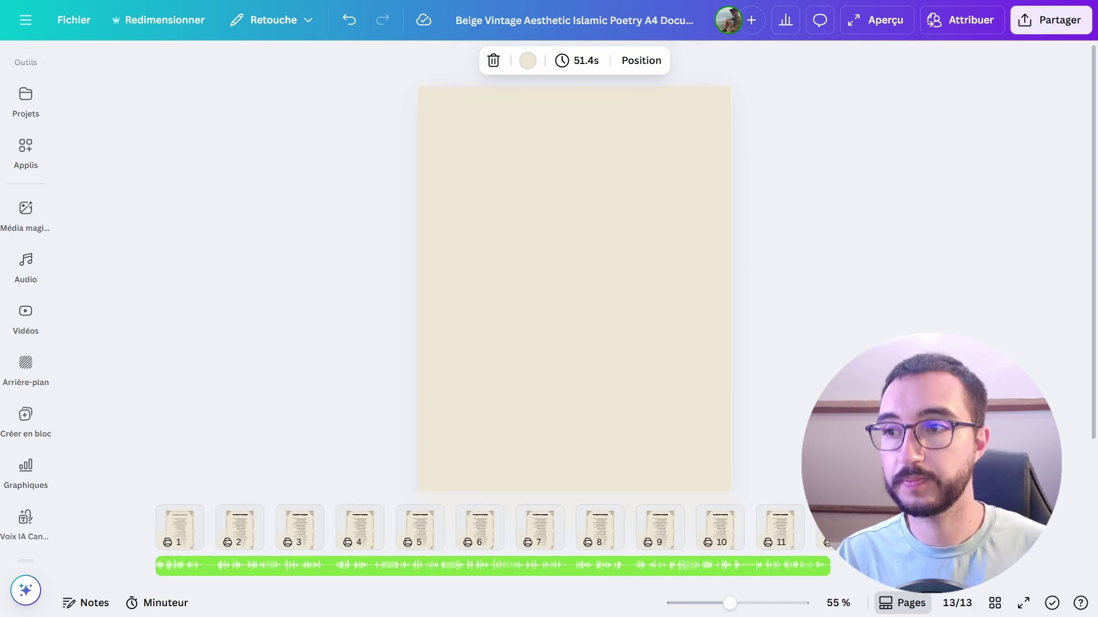
{"action": "key", "text": "Delete"}
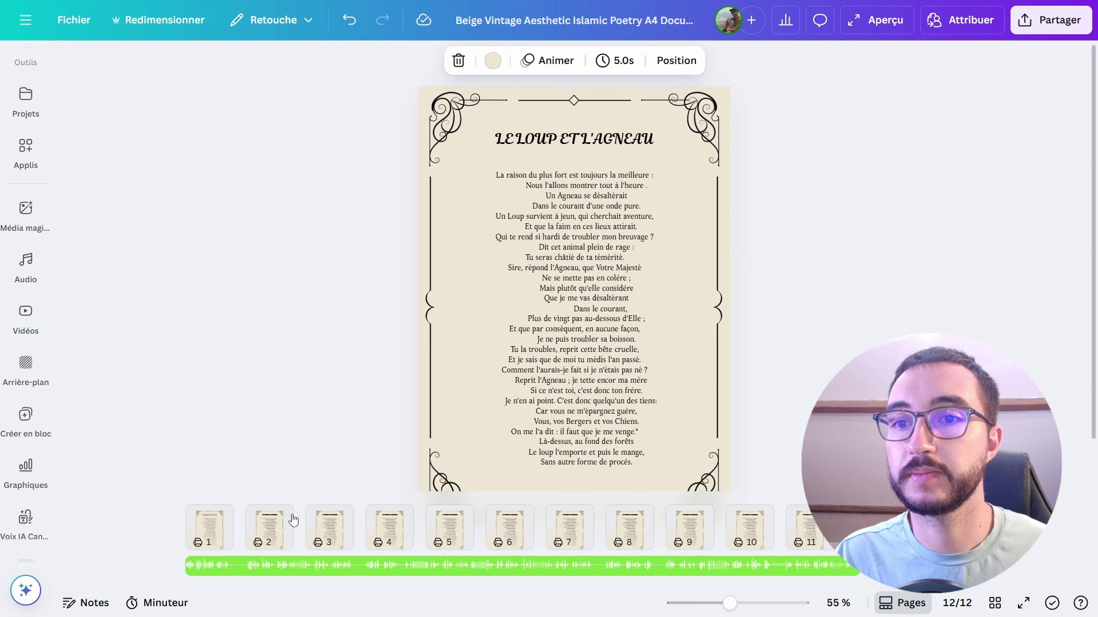
Preview the narrated poem in full screen and return to the editor
{"action": "key", "text": "ctrl+alt+p"}
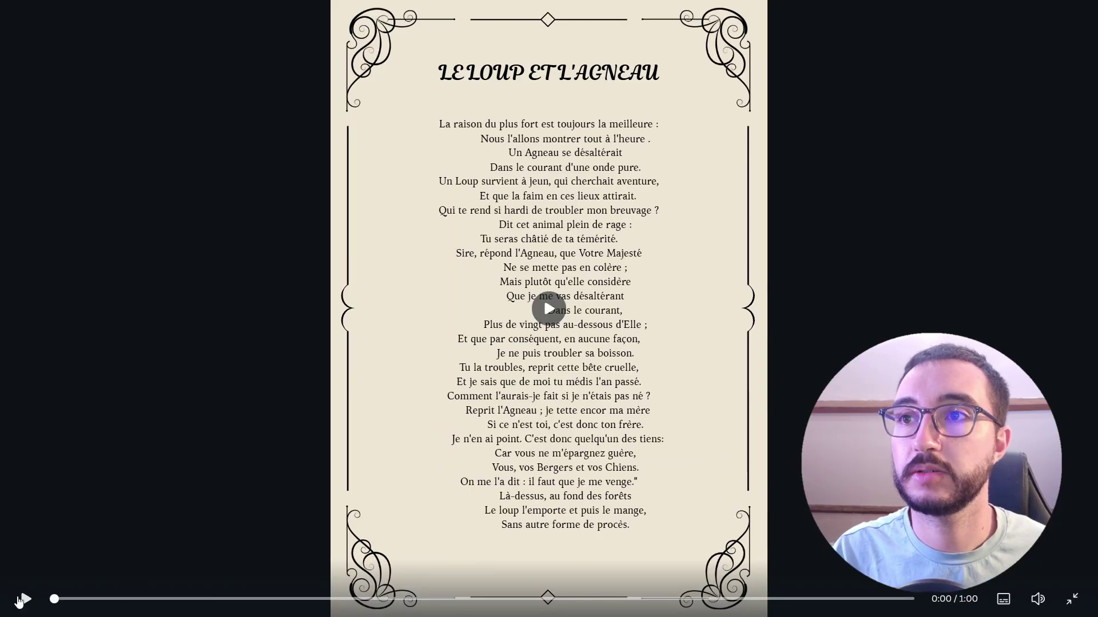
{"action": "left_click", "coordinate": [512, 360]}
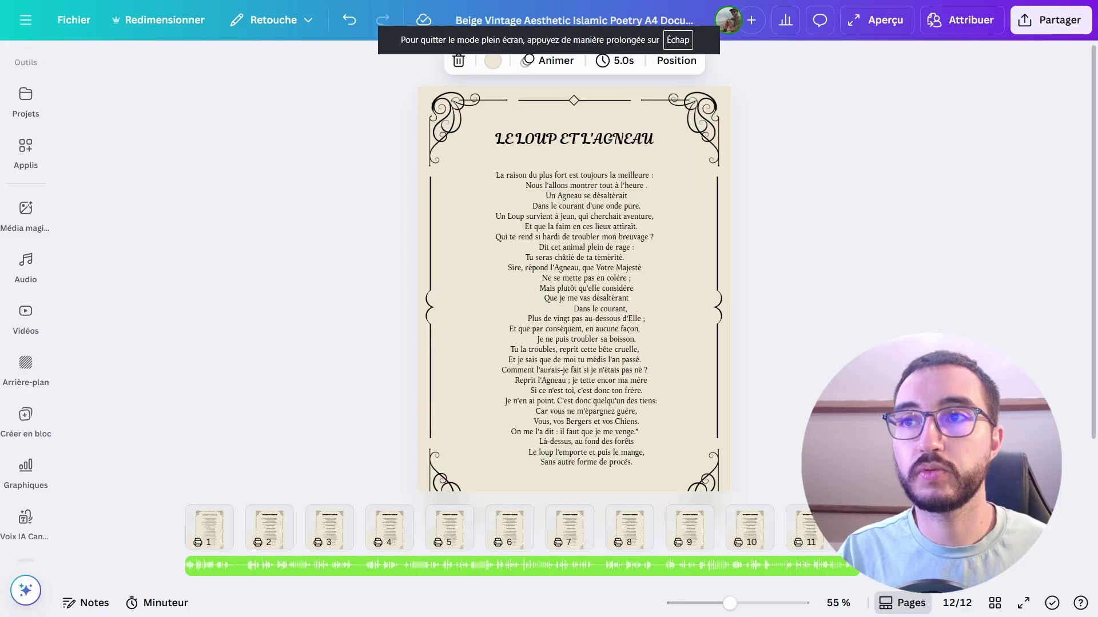
{"action": "key", "text": "Escape"}
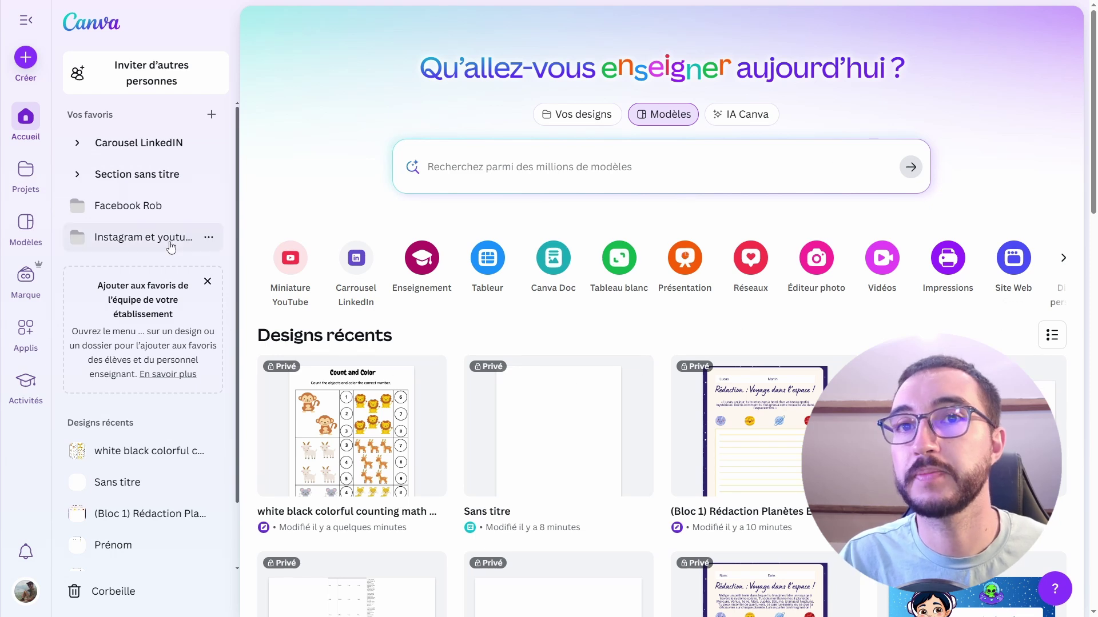
Create an unshared folder named "Dossier sans titre" in Projets and open it
{"action": "left_click", "coordinate": [26, 170]}
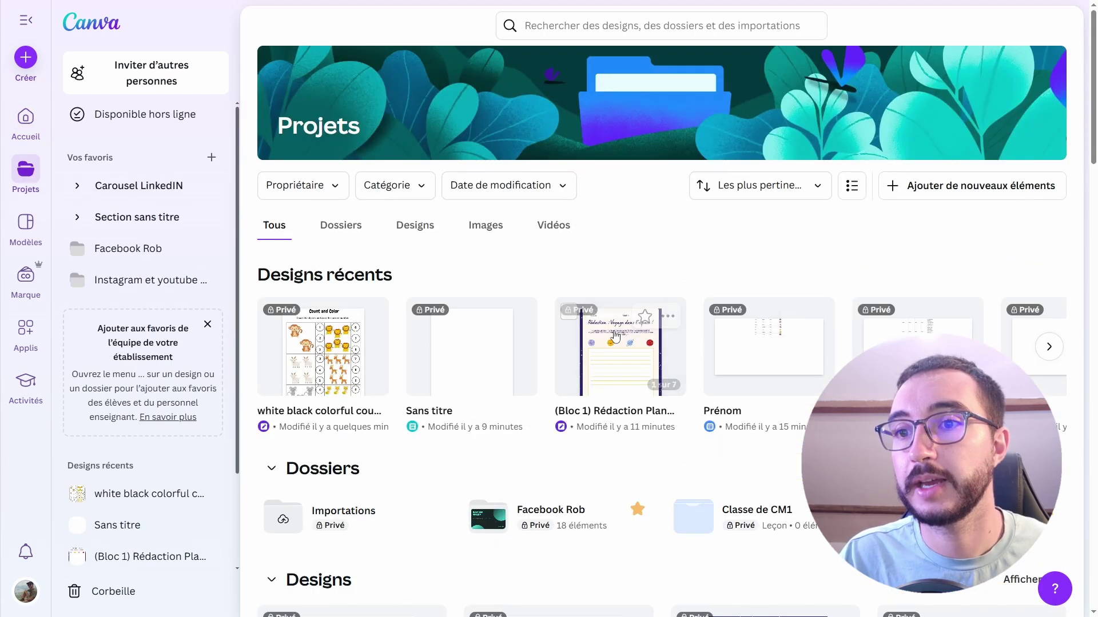
{"action": "scroll", "coordinate": [615, 335], "scroll_direction": "down", "scroll_amount": 3}
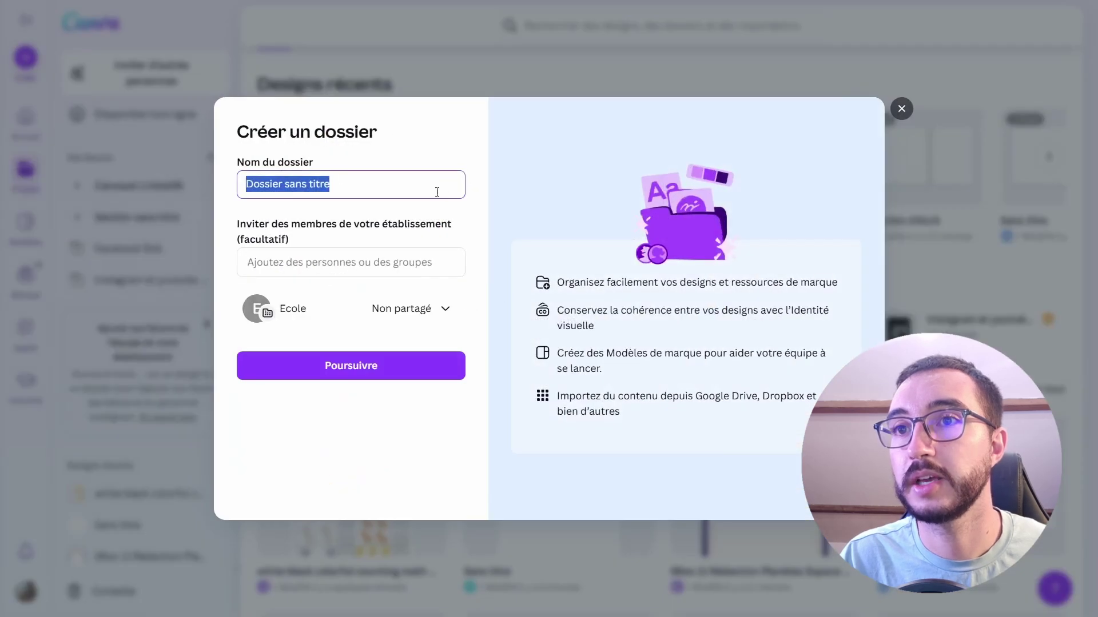
{"action": "left_click", "coordinate": [373, 256]}
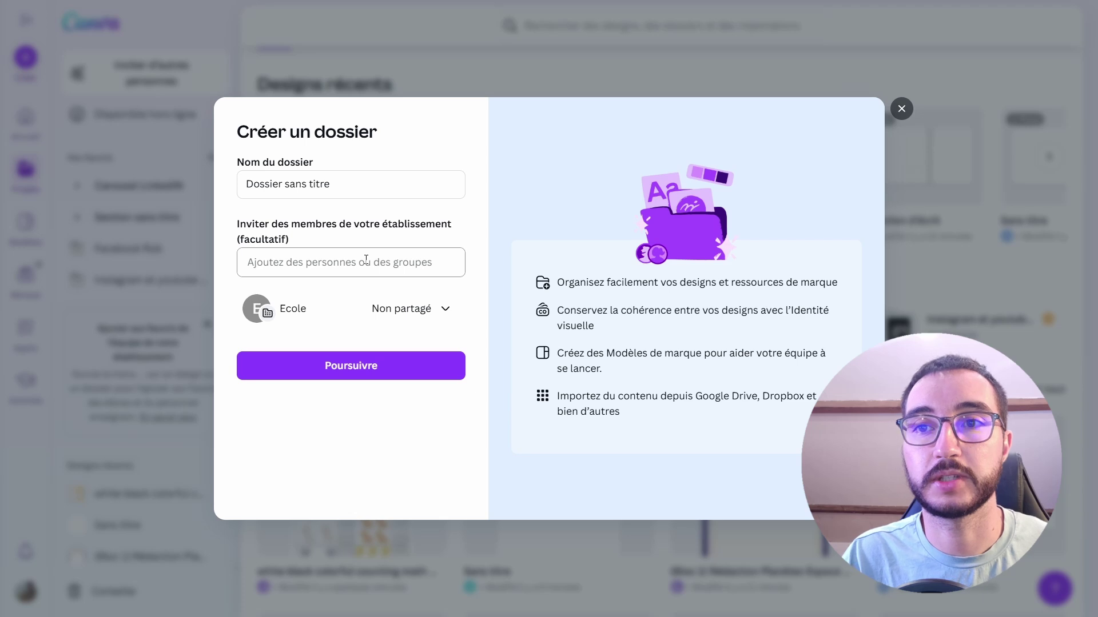
{"action": "left_click", "coordinate": [337, 366]}
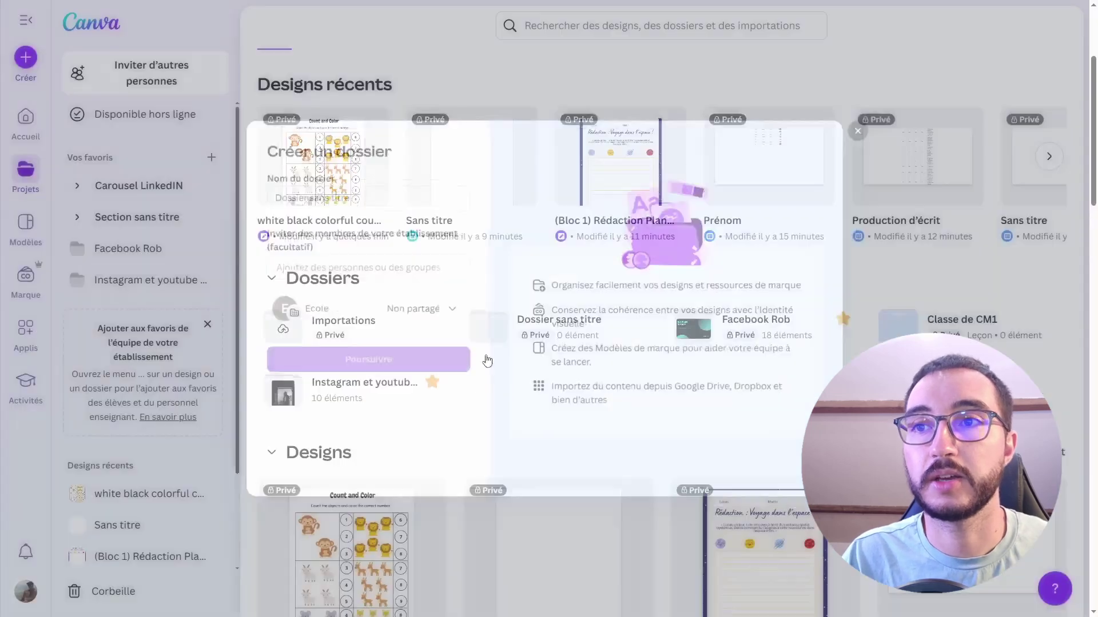
{"action": "left_click", "coordinate": [543, 341]}
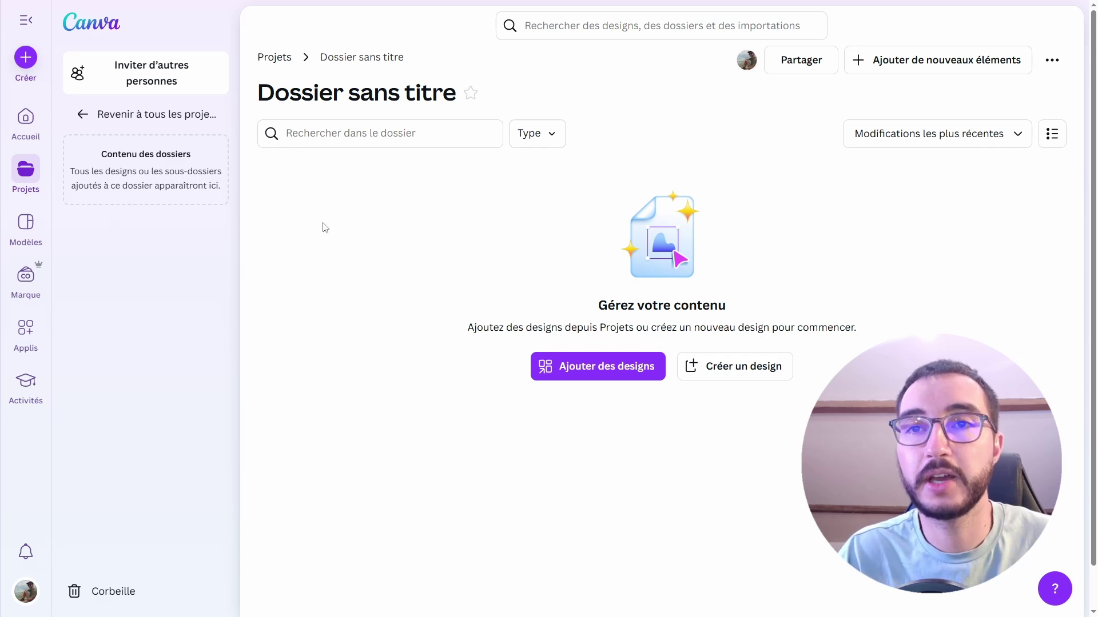
Leave the new folder for the home page and switch its search to Vos designs
{"action": "key", "text": "alt+Left"}
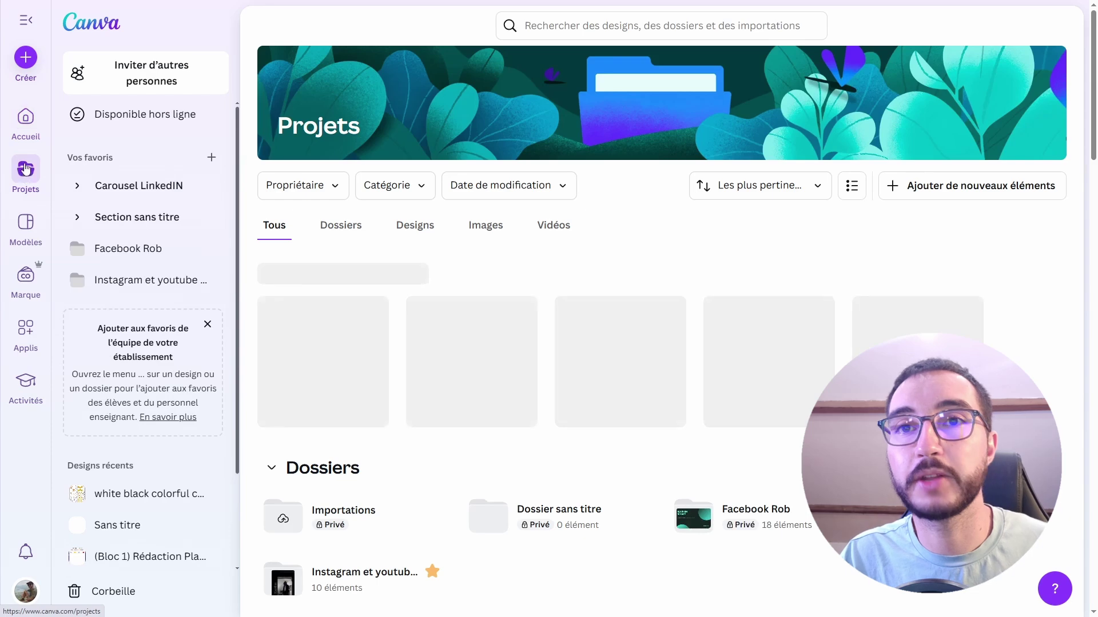
{"action": "left_click", "coordinate": [26, 117]}
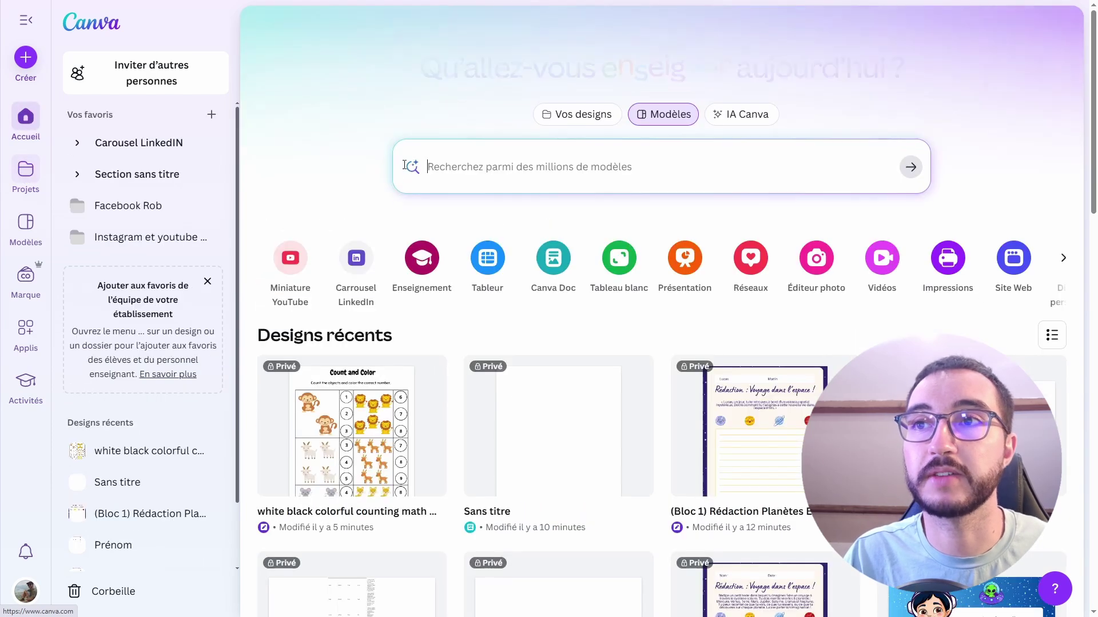
{"action": "left_click", "coordinate": [565, 116]}
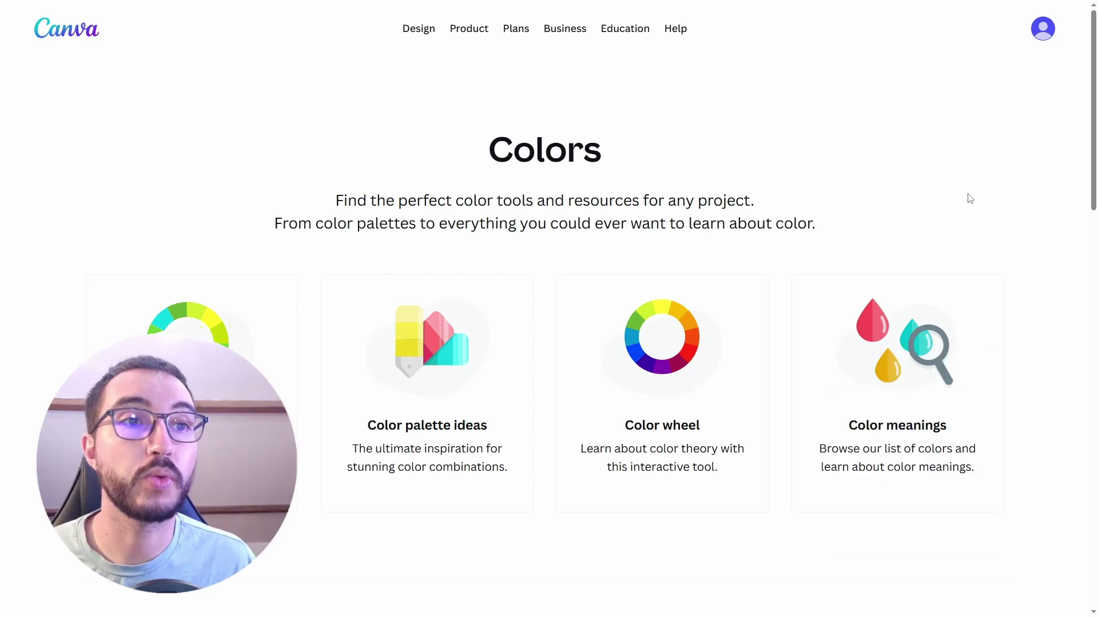
Open Canva's Color wheel, pick purple #6a3fc0 and compare its Monochromatic and Analogous combinations
{"action": "left_click", "coordinate": [674, 438]}
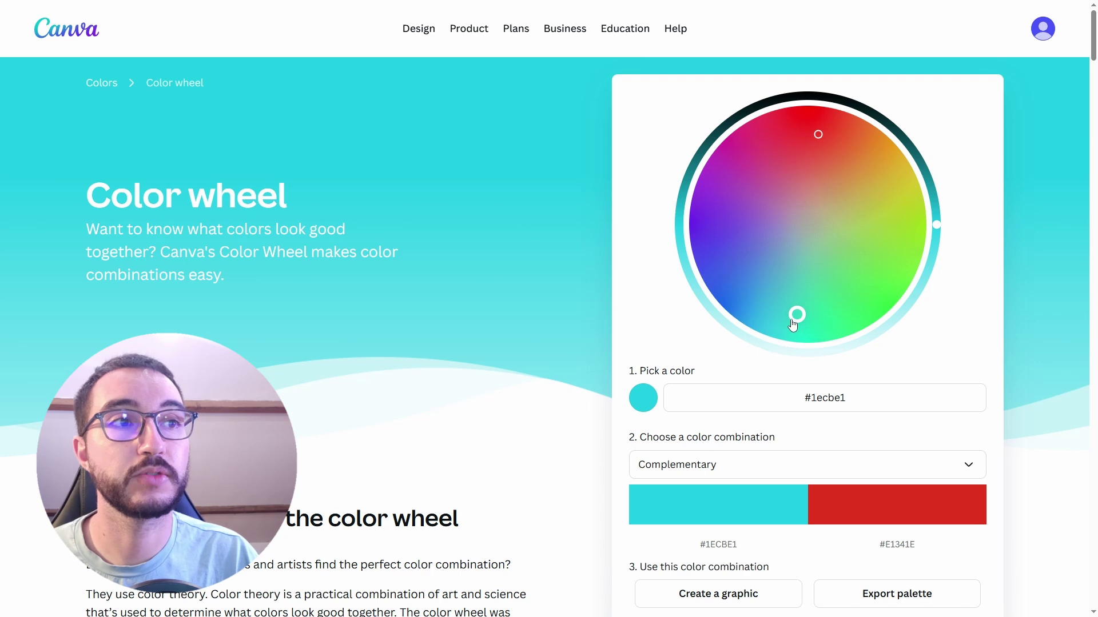
{"action": "left_click_drag", "start_coordinate": [796, 314], "coordinate": [749, 235]}
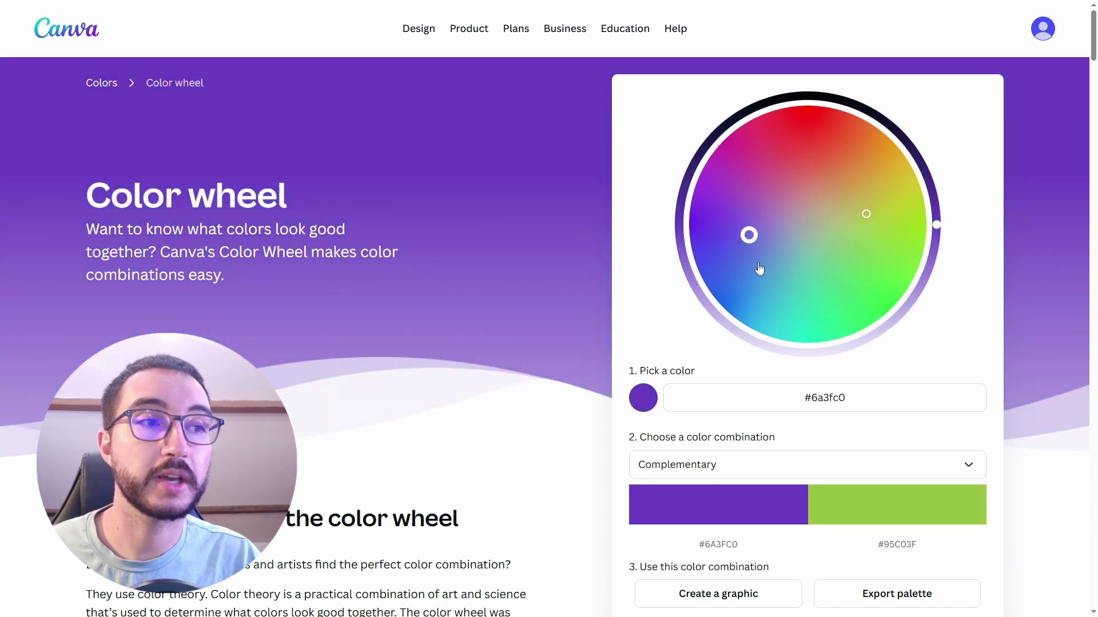
{"action": "left_click", "coordinate": [829, 471]}
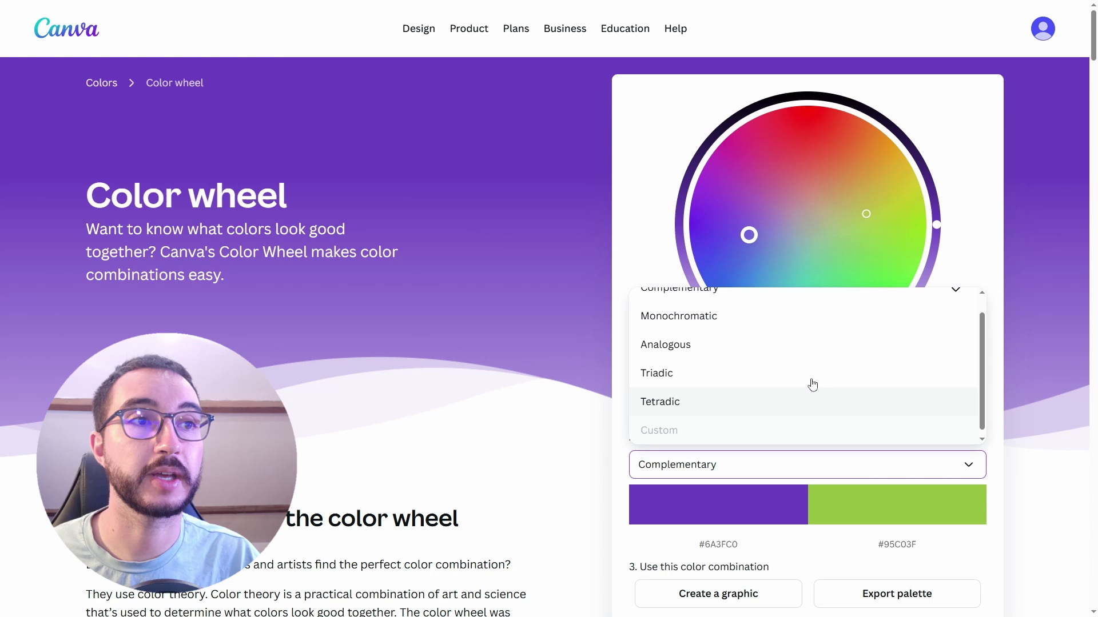
{"action": "left_click", "coordinate": [773, 323]}
{"action": "left_click", "coordinate": [812, 464]}
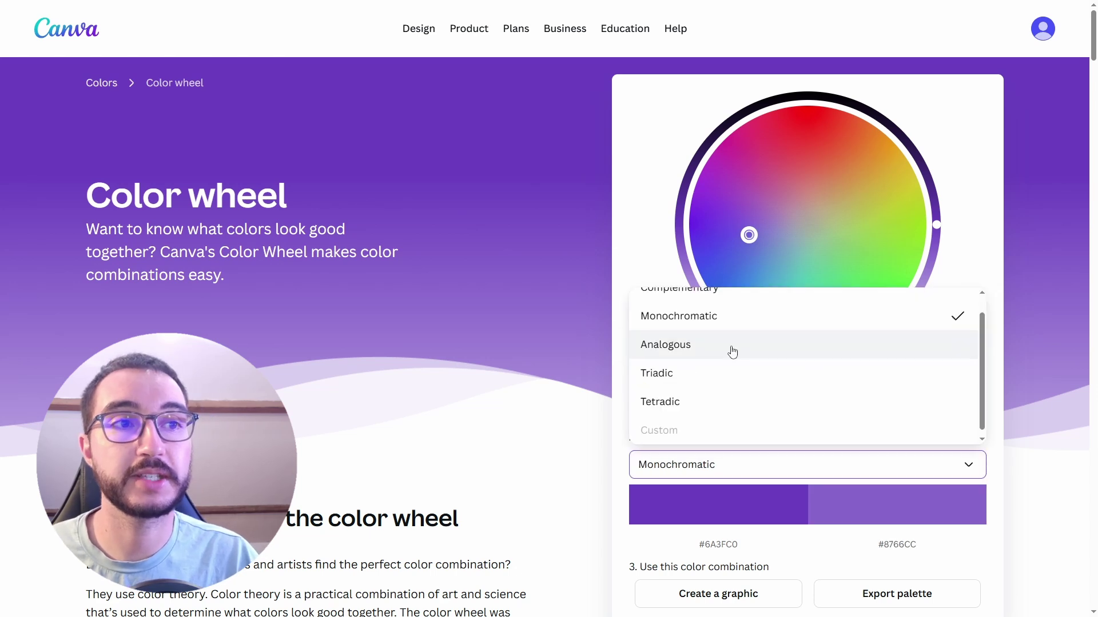
{"action": "left_click", "coordinate": [744, 346]}
{"action": "left_click", "coordinate": [737, 464]}
{"action": "scroll", "coordinate": [714, 394], "scroll_direction": "up", "scroll_amount": 1}
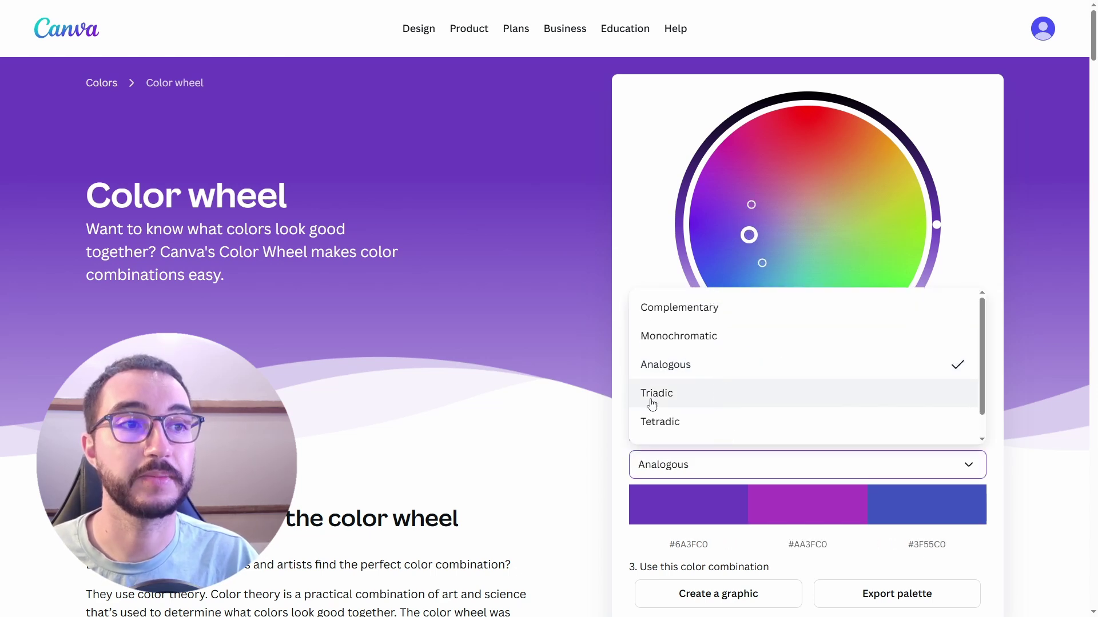
{"action": "scroll", "coordinate": [670, 438], "scroll_direction": "down", "scroll_amount": 1}
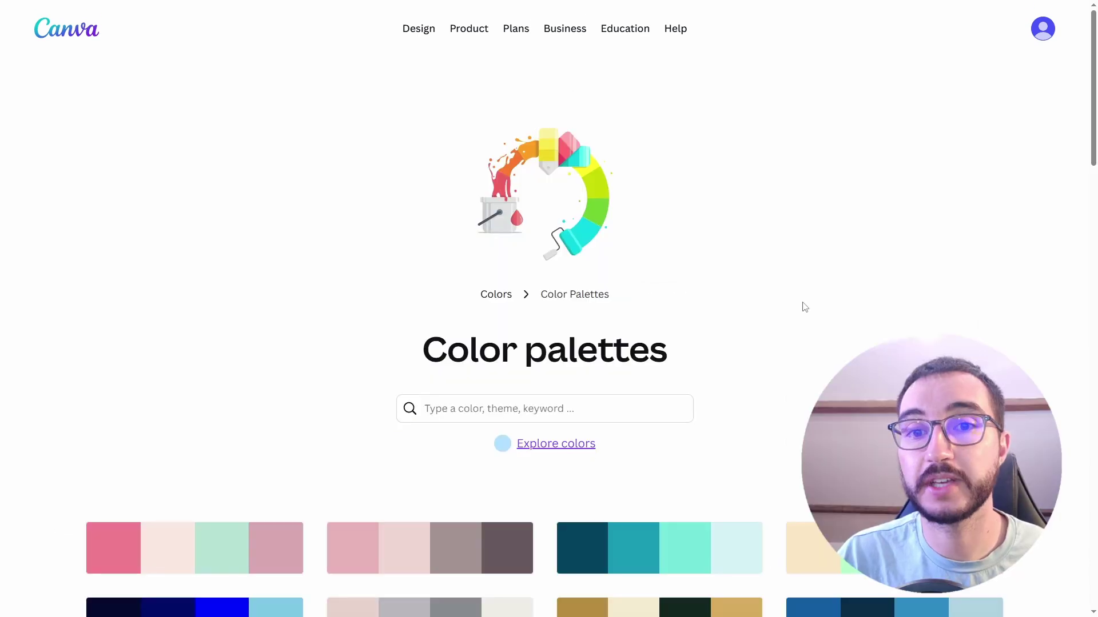
Browse the Color palettes page, open the Easter Egg Nest palette and select the Baby Blue hex code #BBE7FE
{"action": "scroll", "coordinate": [800, 306], "scroll_direction": "down", "scroll_amount": 3}
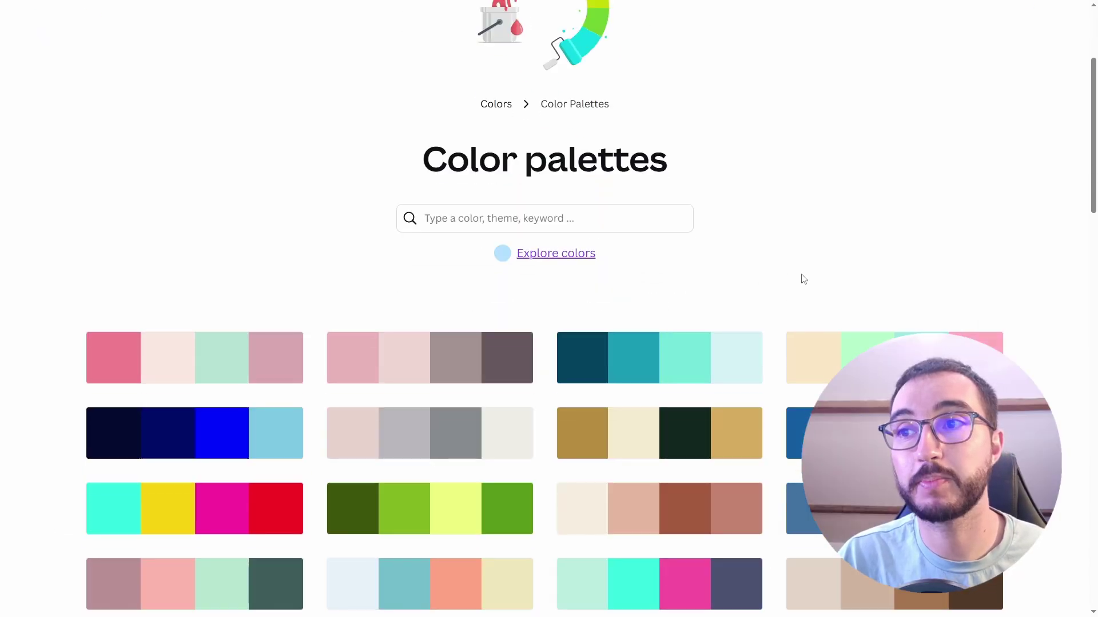
{"action": "scroll", "coordinate": [801, 277], "scroll_direction": "down", "scroll_amount": 3}
{"action": "scroll", "coordinate": [567, 272], "scroll_direction": "down", "scroll_amount": 3}
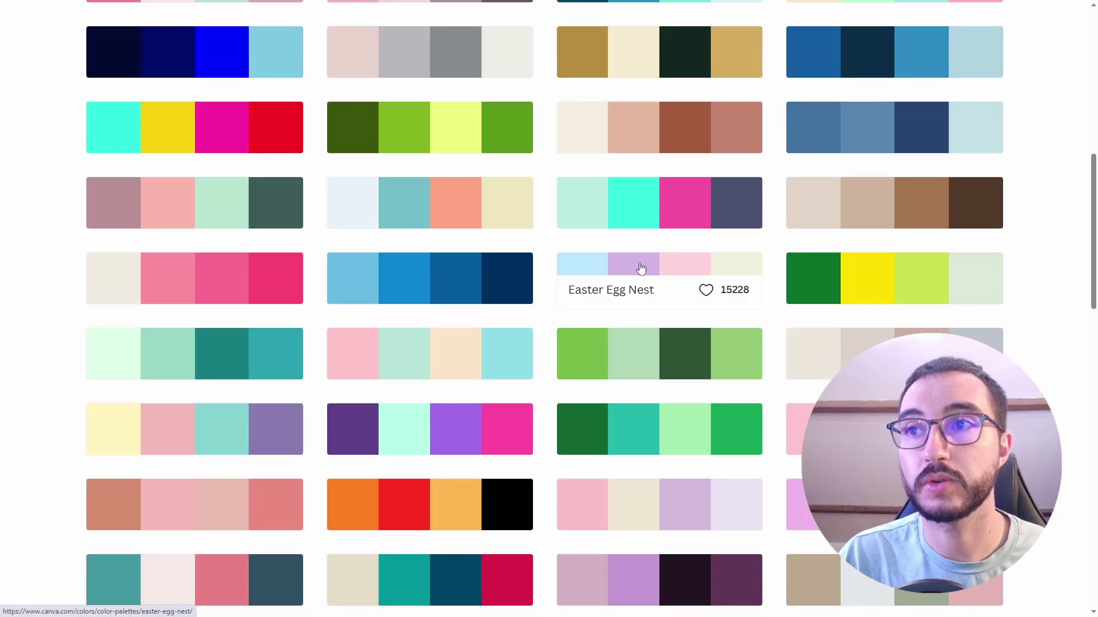
{"action": "left_click", "coordinate": [604, 294]}
{"action": "scroll", "coordinate": [600, 309], "scroll_direction": "down", "scroll_amount": 3}
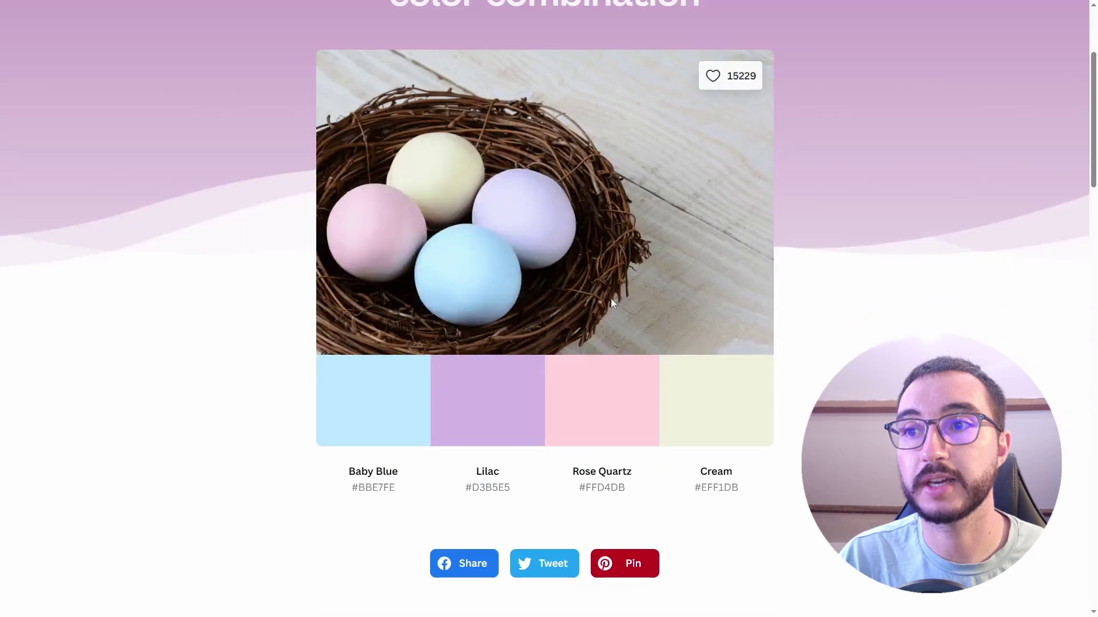
{"action": "left_click_drag", "start_coordinate": [352, 489], "coordinate": [393, 487]}
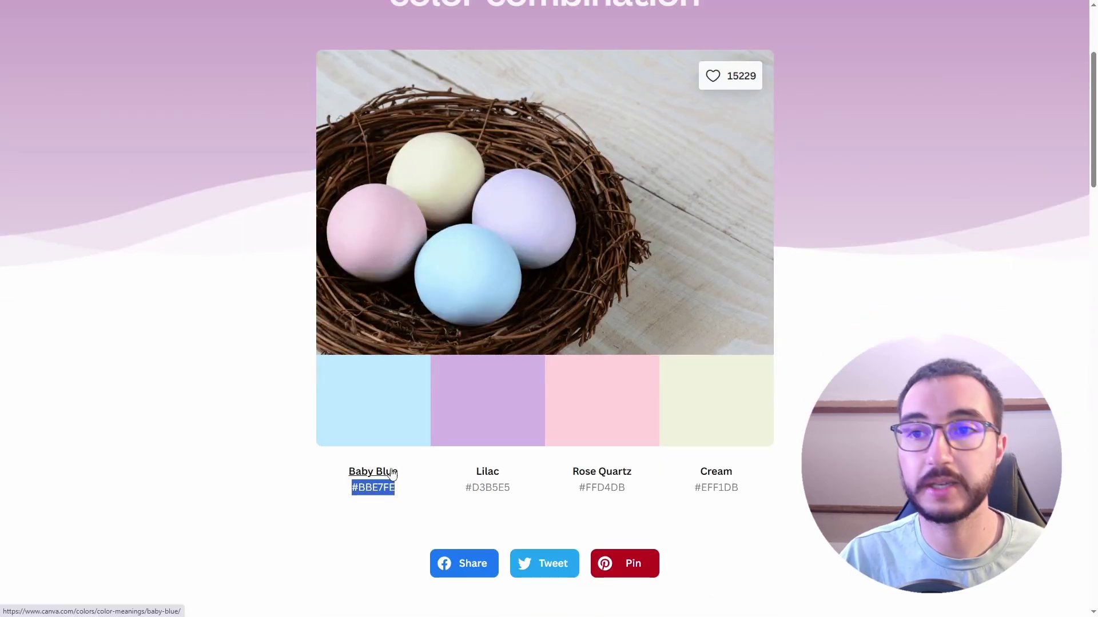
{"action": "scroll", "coordinate": [418, 400], "scroll_direction": "up", "scroll_amount": 3}
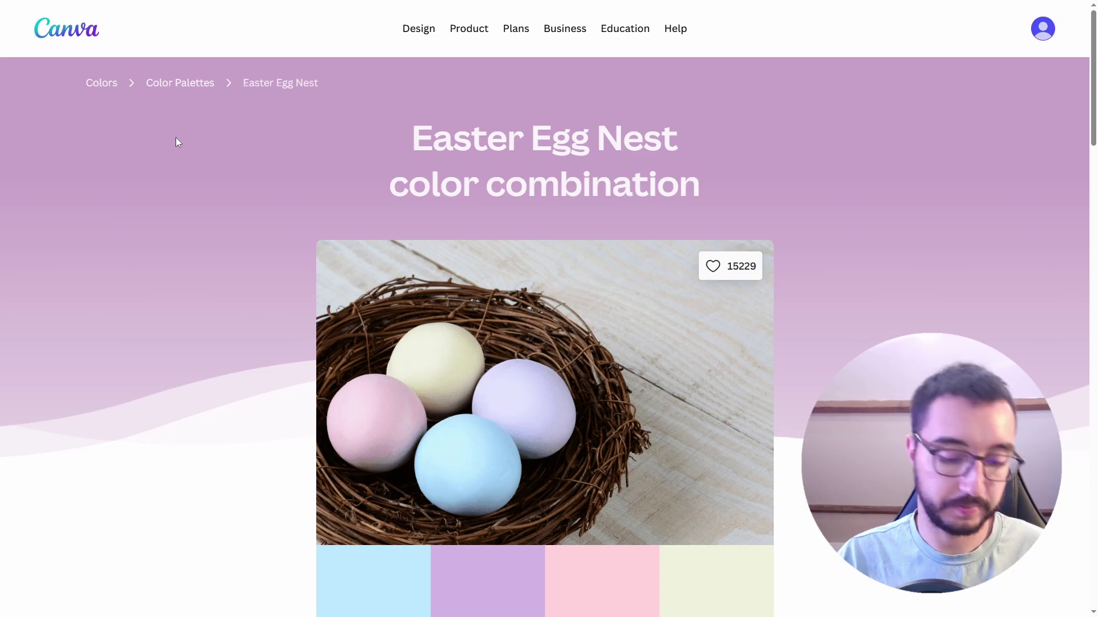
Switch to the animal riddles presentation and set the cover page's background colour to #bbe7fe
{"action": "key", "text": "alt+Tab"}
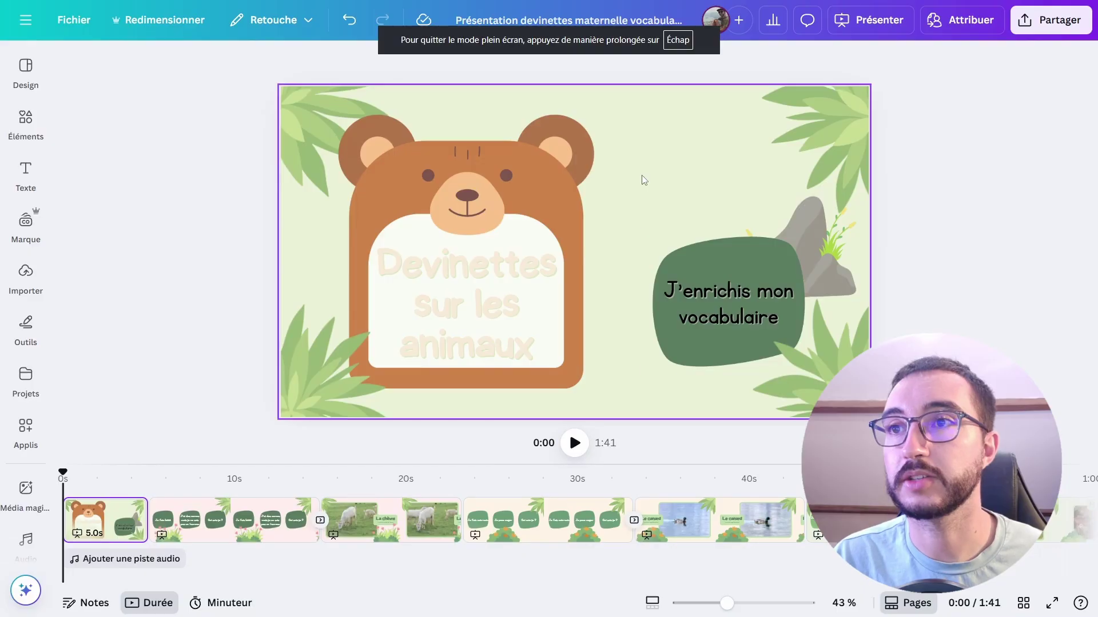
{"action": "left_click", "coordinate": [570, 180]}
{"action": "left_click", "coordinate": [497, 75]}
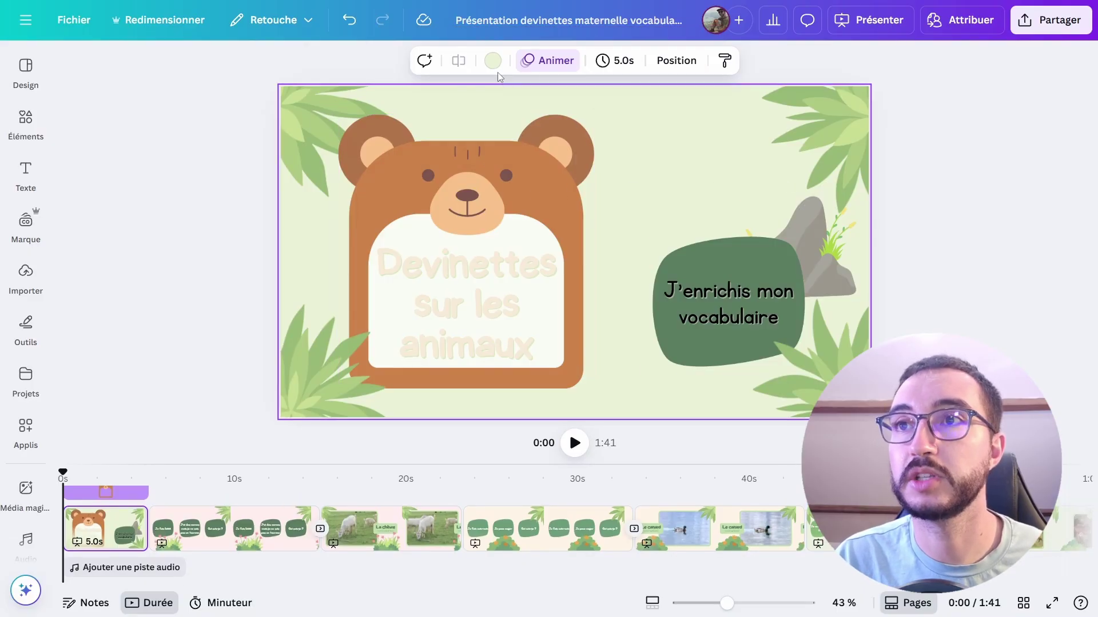
{"action": "left_click", "coordinate": [493, 61]}
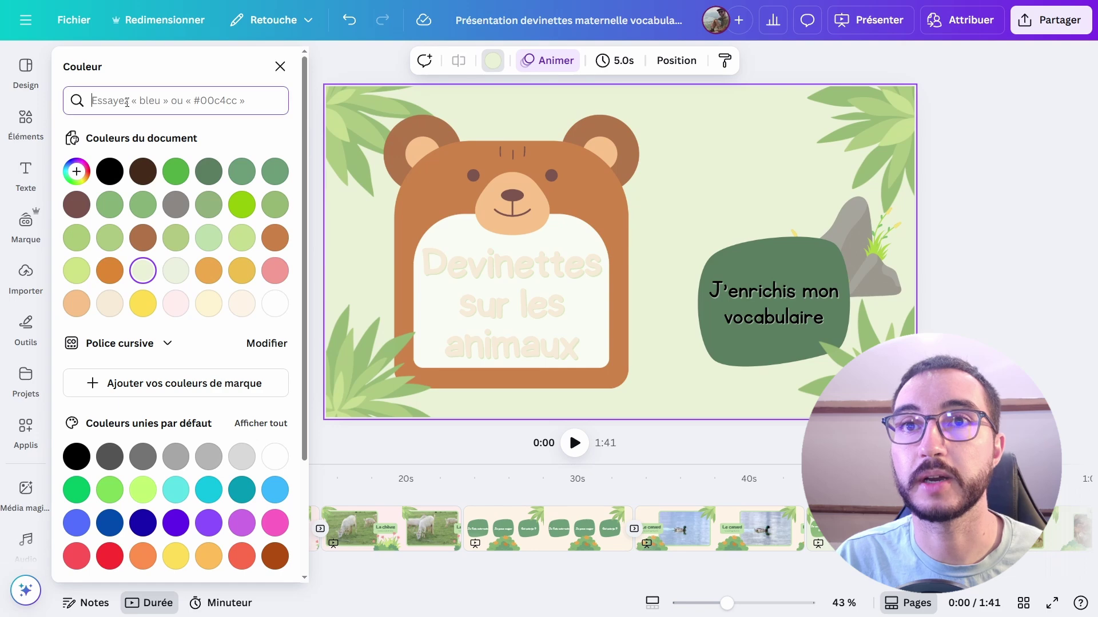
{"action": "type", "text": "#bbe7fe"}
{"action": "left_click", "coordinate": [76, 163]}
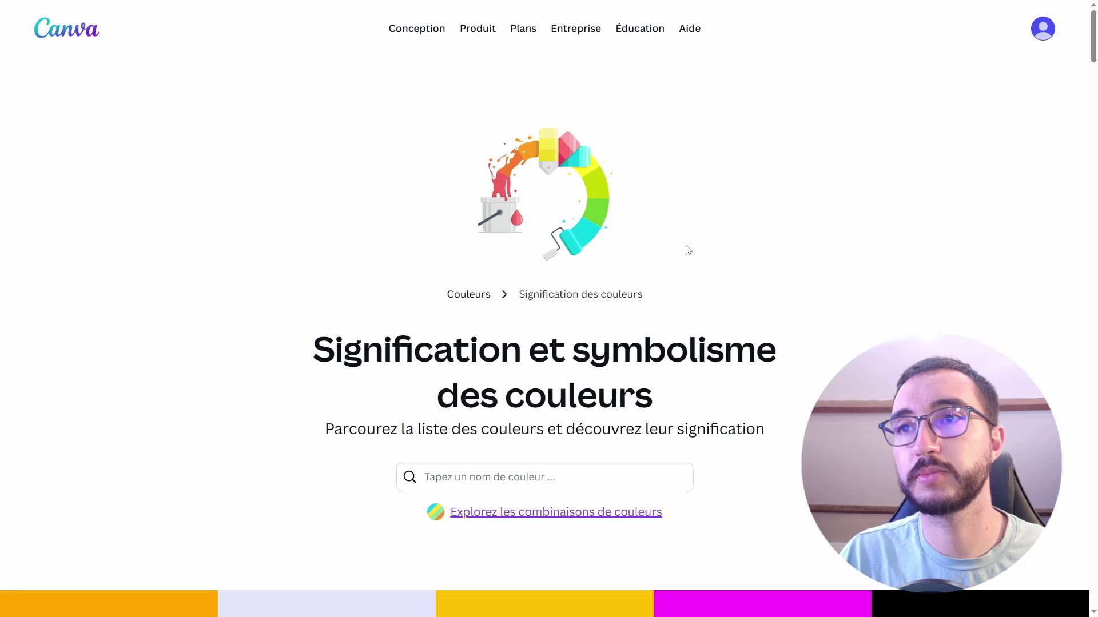
Browse the Signification des couleurs page and read the detail page for the colour Chocolat
{"action": "scroll", "coordinate": [720, 266], "scroll_direction": "down", "scroll_amount": 10}
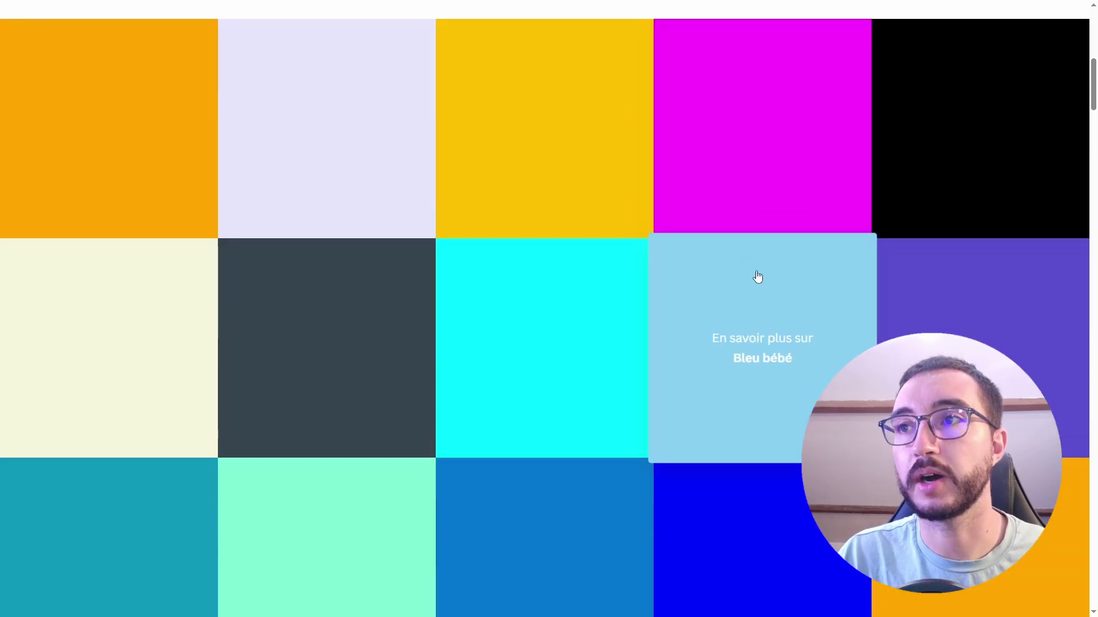
{"action": "scroll", "coordinate": [503, 352], "scroll_direction": "down", "scroll_amount": 7}
{"action": "scroll", "coordinate": [711, 291], "scroll_direction": "down", "scroll_amount": 3}
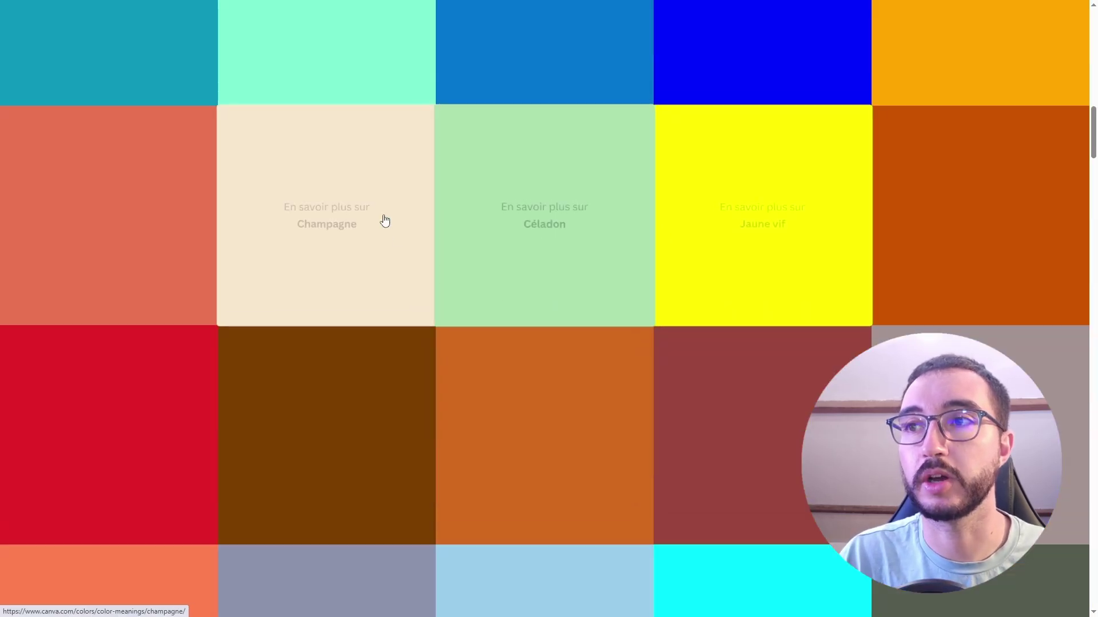
{"action": "scroll", "coordinate": [431, 319], "scroll_direction": "down", "scroll_amount": 3}
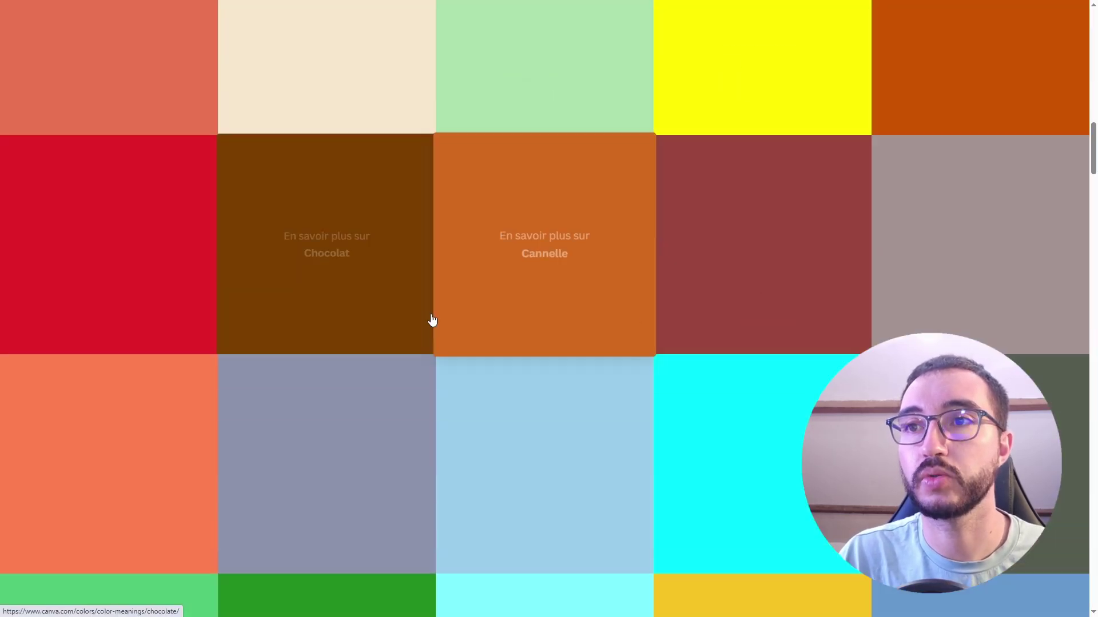
{"action": "left_click", "coordinate": [388, 260]}
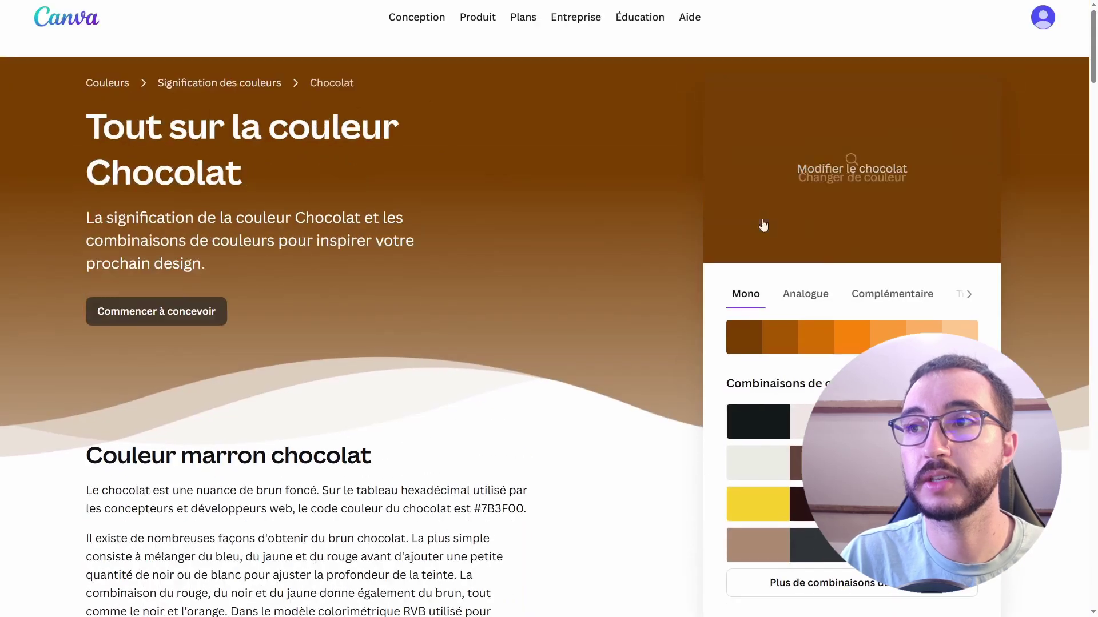
{"action": "scroll", "coordinate": [539, 307], "scroll_direction": "down", "scroll_amount": 6}
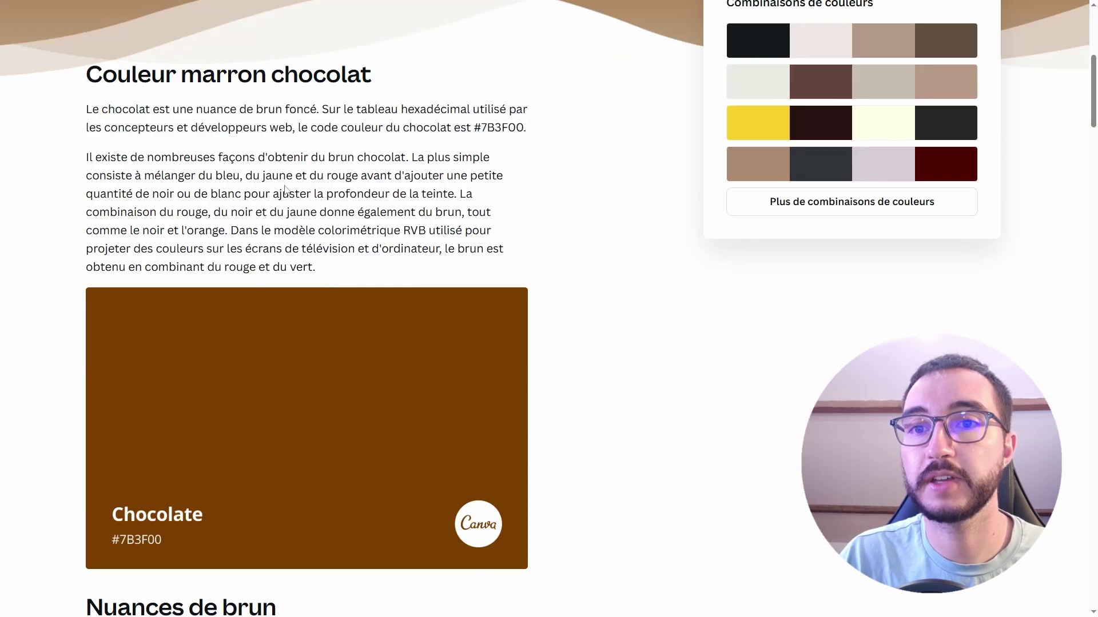
{"action": "scroll", "coordinate": [284, 190], "scroll_direction": "down", "scroll_amount": 20}
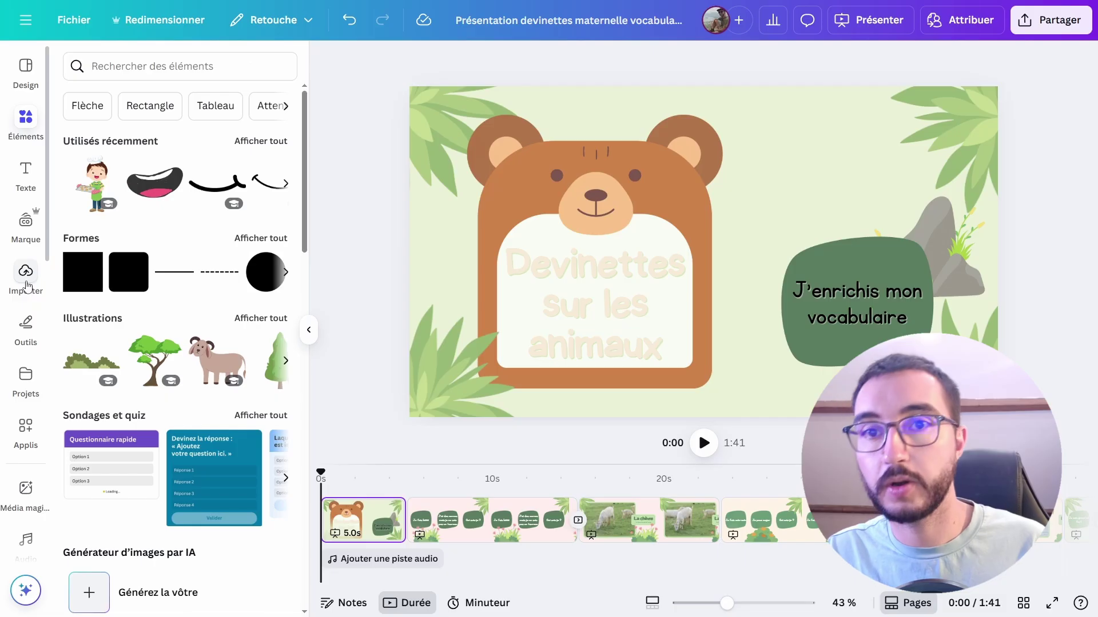
Place the uploaded green kitchen photo on the presentation's cover page and apply the photo's colours to the page
{"action": "left_click", "coordinate": [26, 277]}
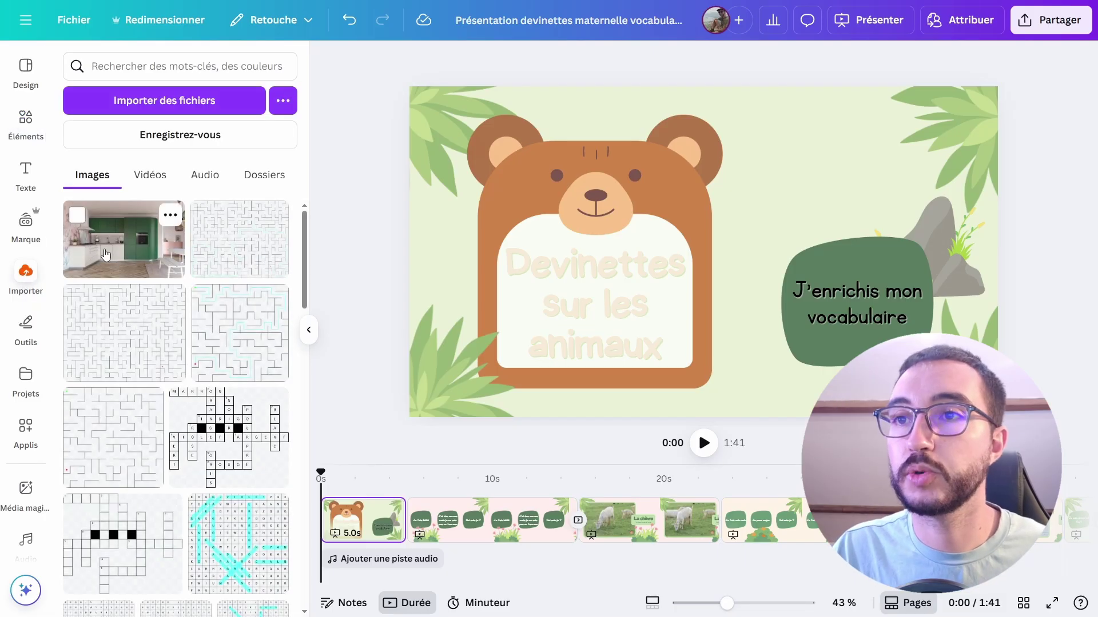
{"action": "left_click_drag", "start_coordinate": [113, 255], "coordinate": [826, 183]}
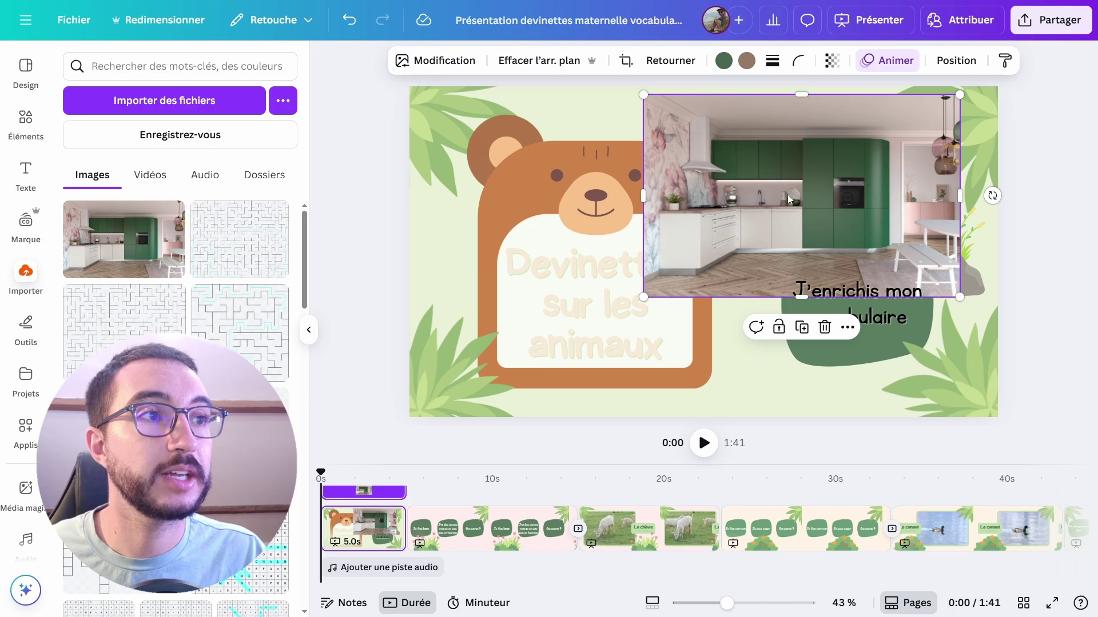
{"action": "right_click", "coordinate": [783, 192]}
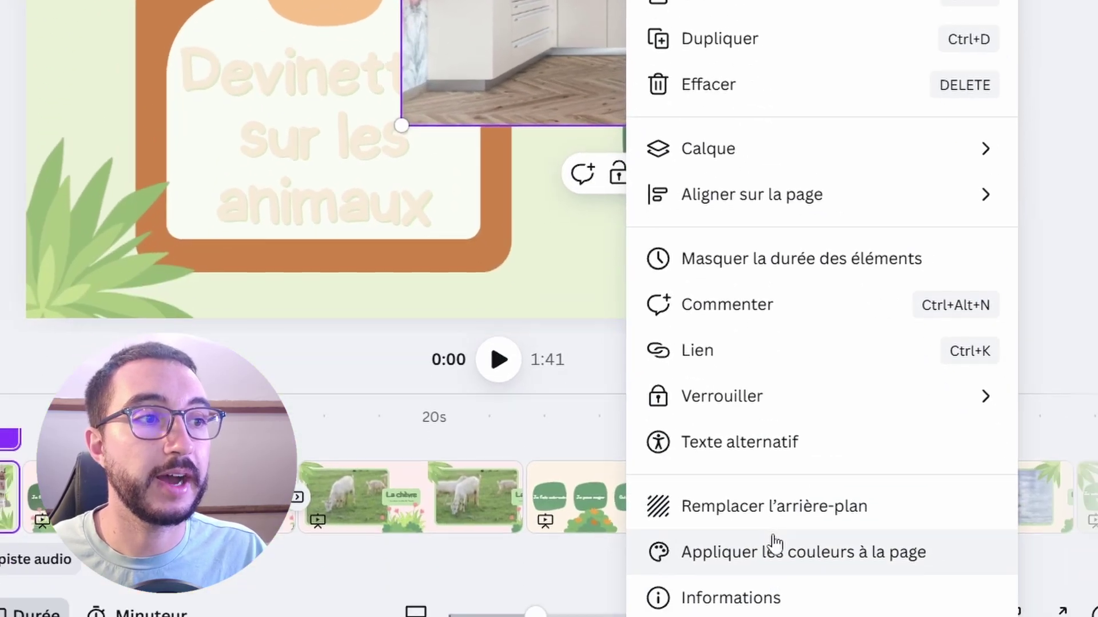
{"action": "left_click", "coordinate": [774, 549]}
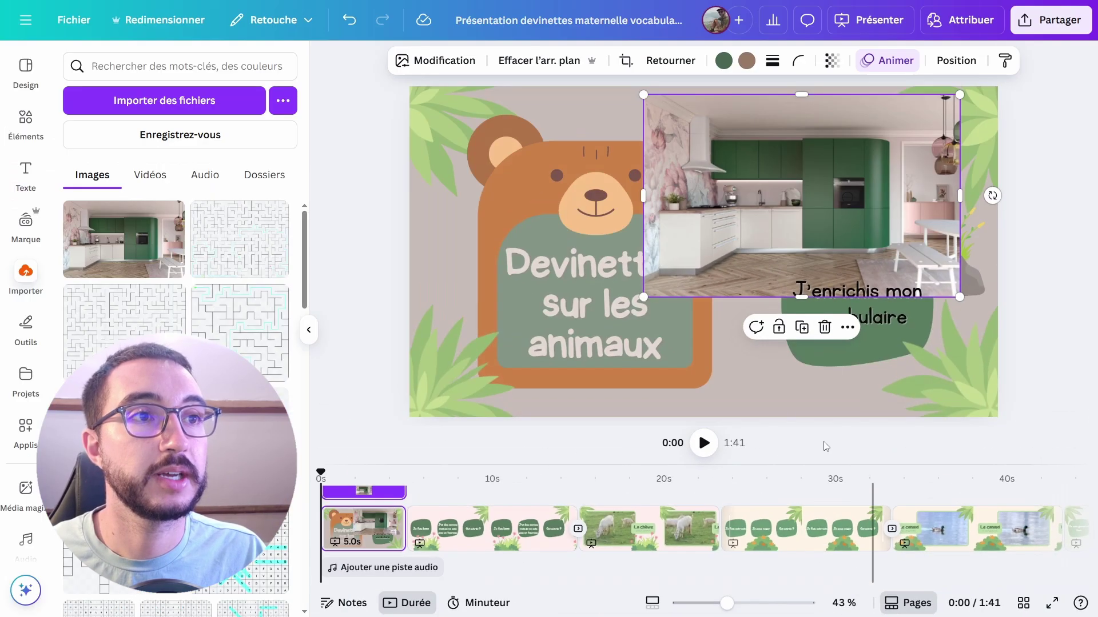
Delete the kitchen photo from the cover page and undo the deletion
{"action": "key", "text": "Delete"}
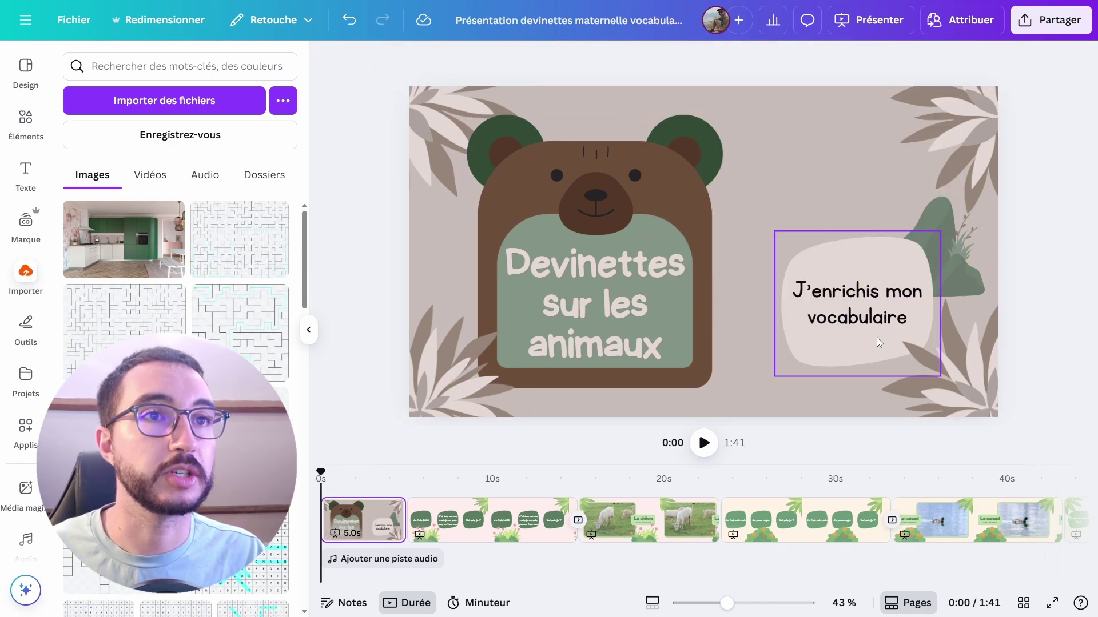
{"action": "key", "text": "ctrl+z"}
{"action": "right_click", "coordinate": [795, 172]}
{"action": "key", "text": "Escape"}
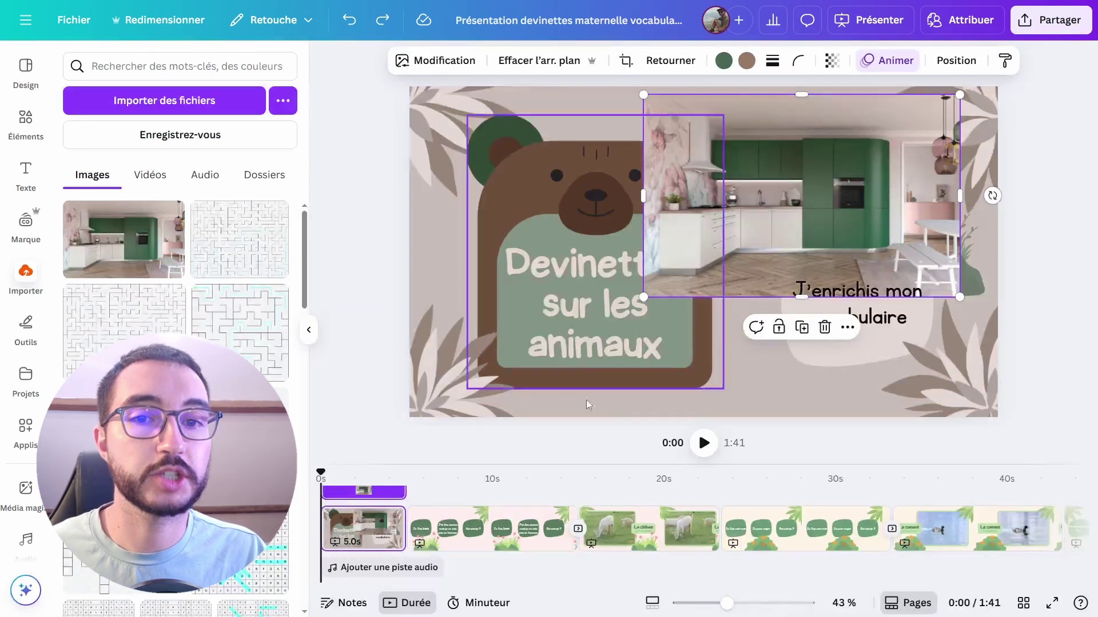
Reapply the kitchen photo's colours to the cover page three times for other variations, and move the photo to the page's lower-right corner
{"action": "right_click", "coordinate": [750, 235]}
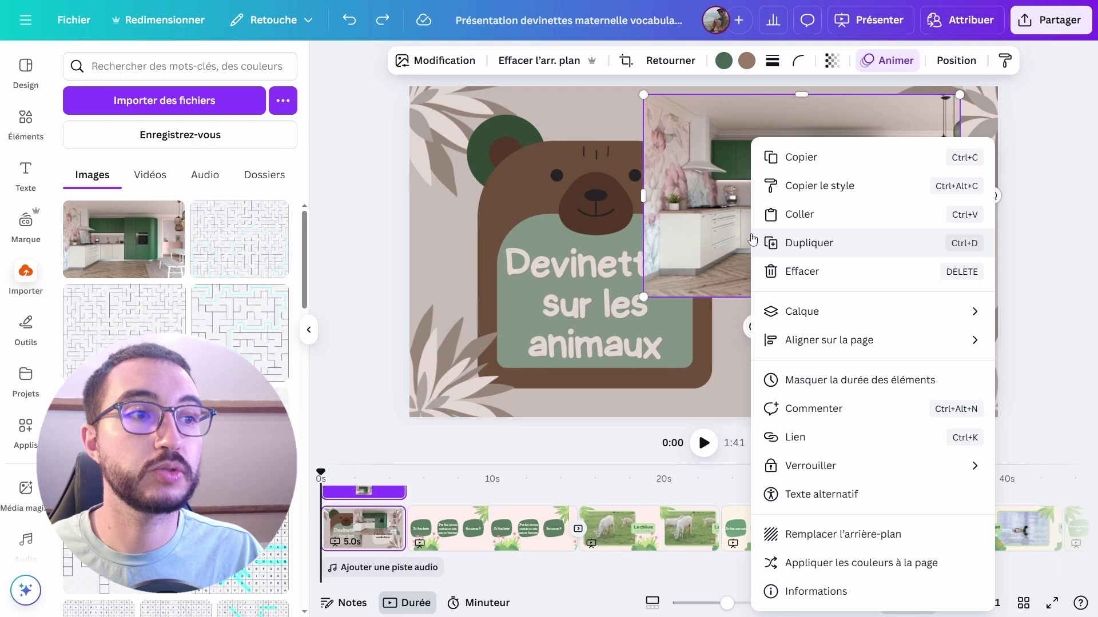
{"action": "left_click", "coordinate": [831, 566]}
{"action": "right_click", "coordinate": [769, 232]}
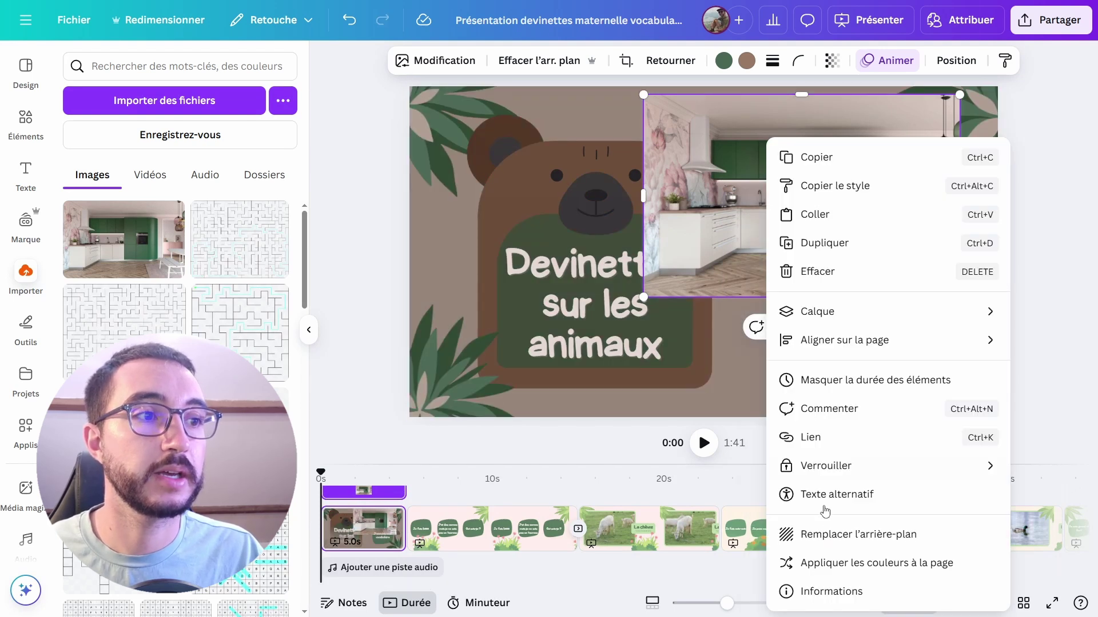
{"action": "left_click", "coordinate": [828, 562]}
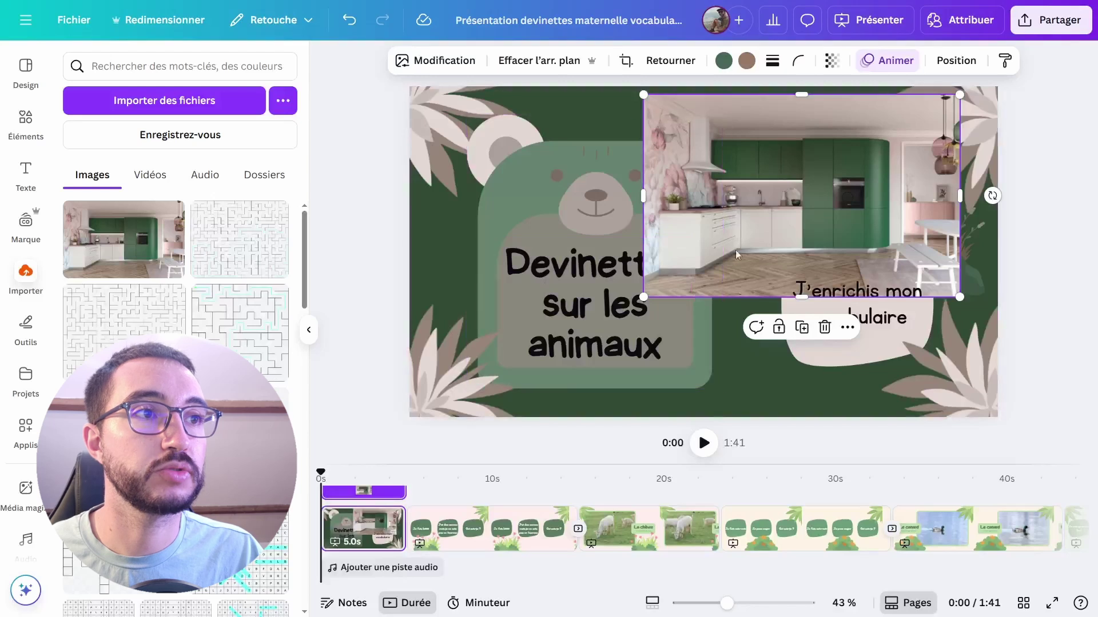
{"action": "right_click", "coordinate": [766, 241]}
{"action": "left_click", "coordinate": [823, 561]}
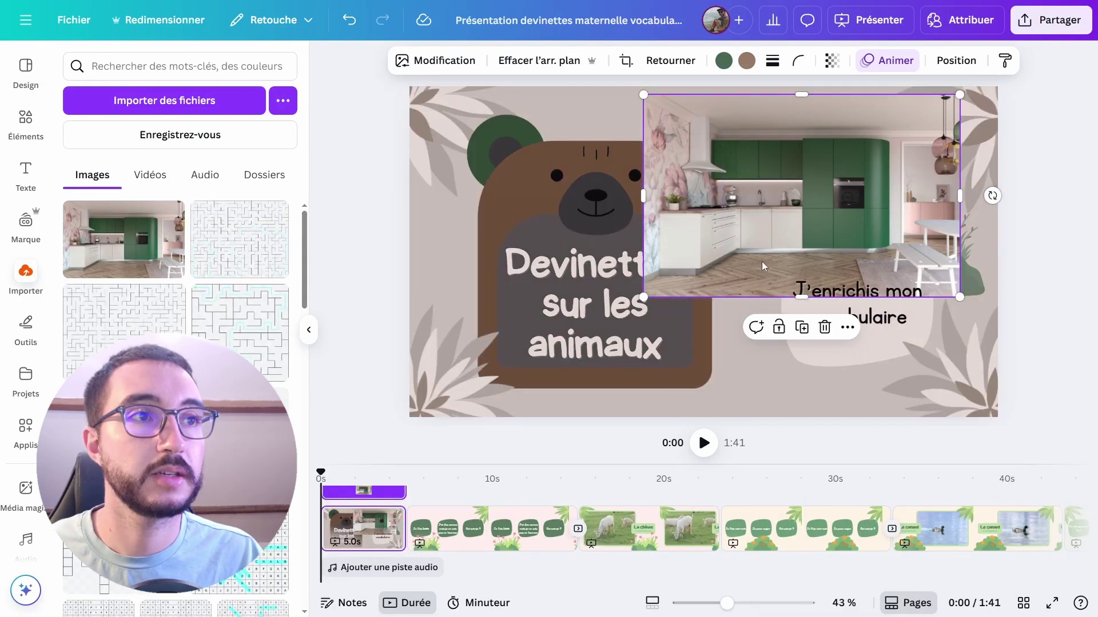
{"action": "left_click_drag", "start_coordinate": [761, 262], "coordinate": [1000, 466]}
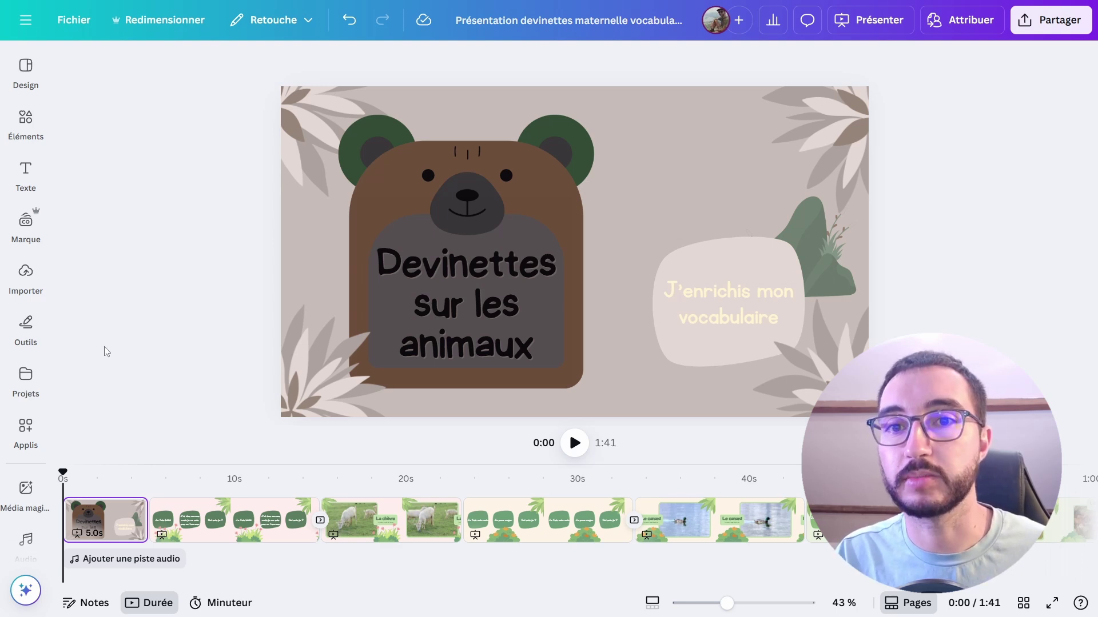
Search the quick actions for "acc" and open the "Accessibilité du design" check for the presentation
{"action": "left_click", "coordinate": [25, 435]}
{"action": "scroll", "coordinate": [26, 400], "scroll_direction": "down", "scroll_amount": 5}
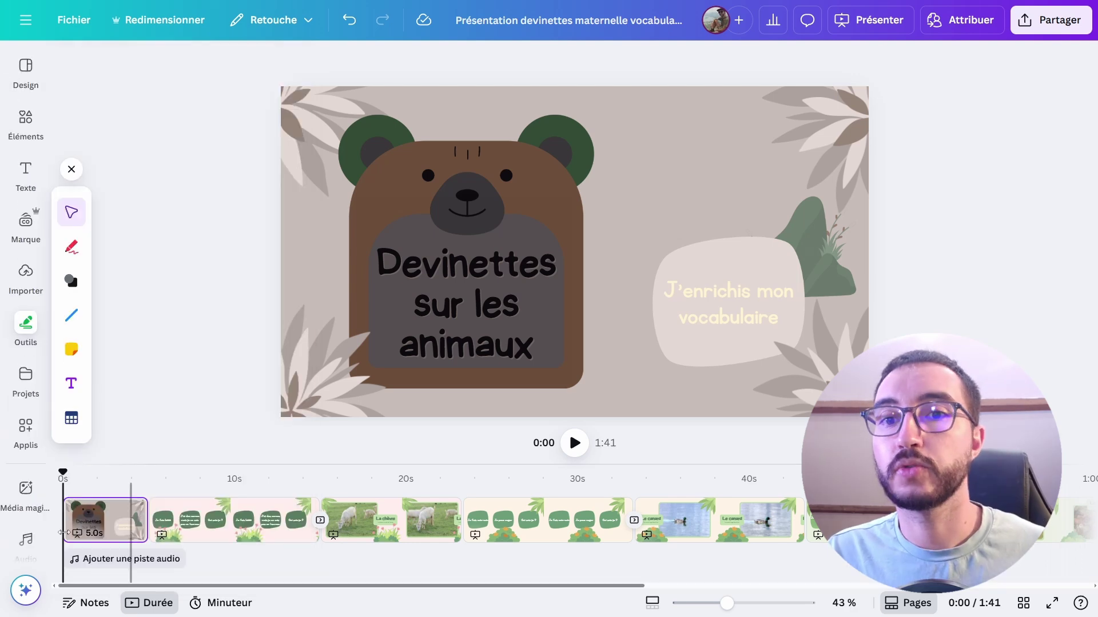
{"action": "left_click", "coordinate": [26, 590]}
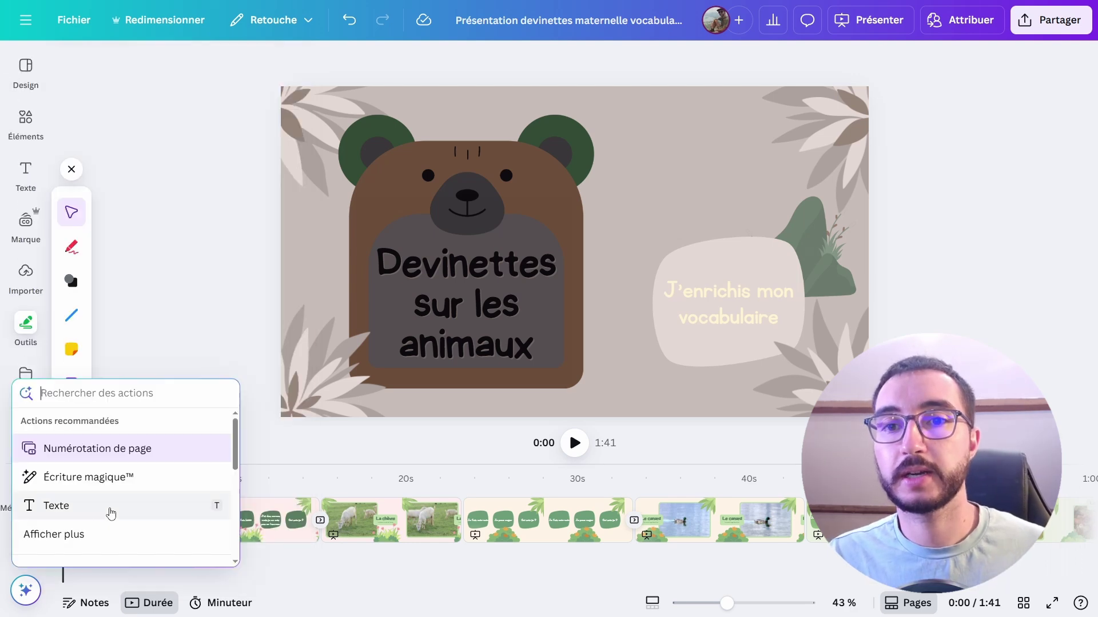
{"action": "type", "text": "acc"}
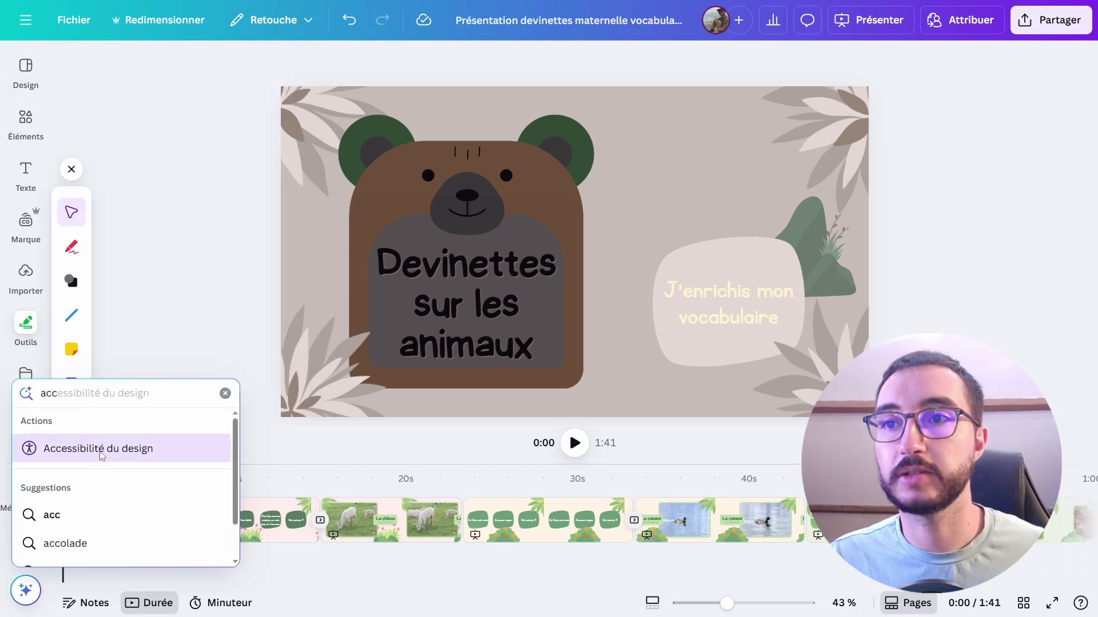
{"action": "left_click", "coordinate": [98, 449]}
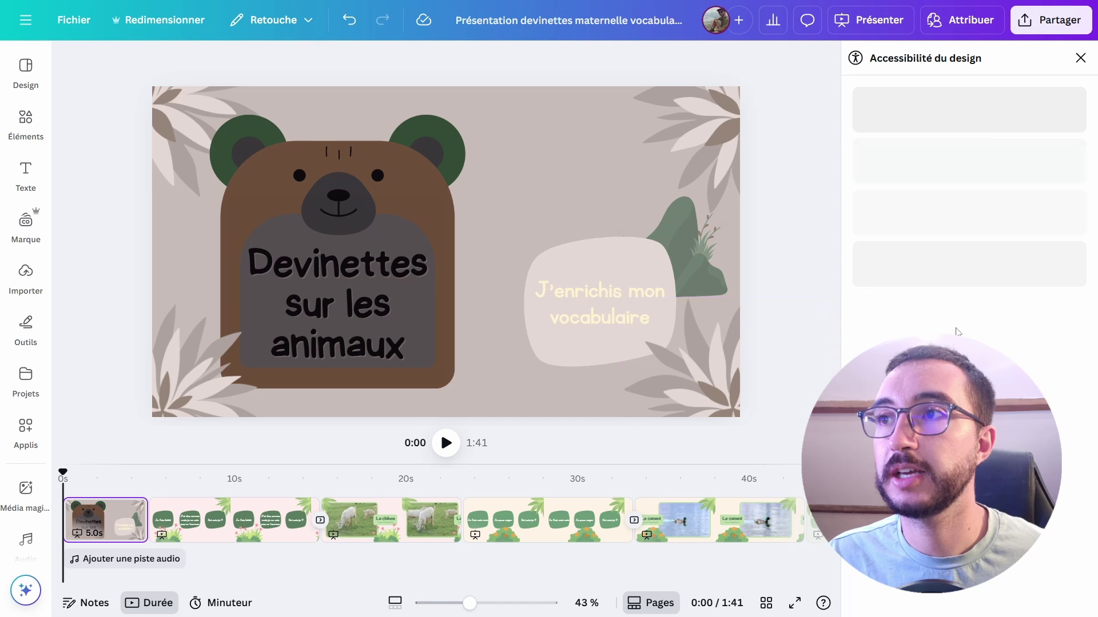
Give the cover page's green rock image the alternative text "Une roche", mark it as decorative and save it
{"action": "left_click", "coordinate": [926, 225]}
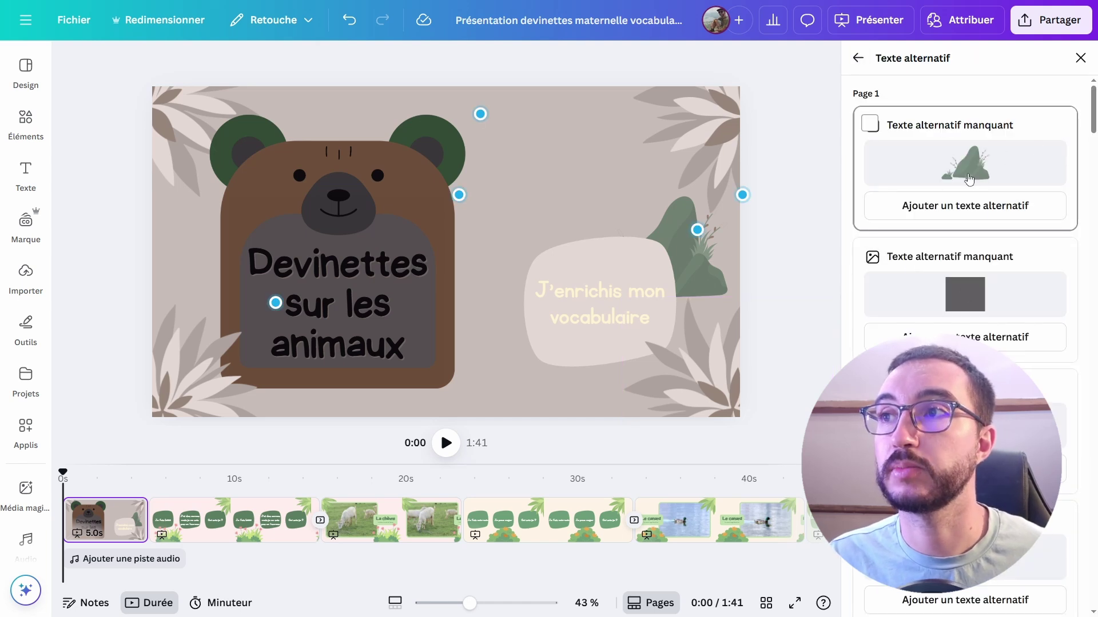
{"action": "left_click", "coordinate": [965, 206]}
{"action": "type", "text": "Une roche"}
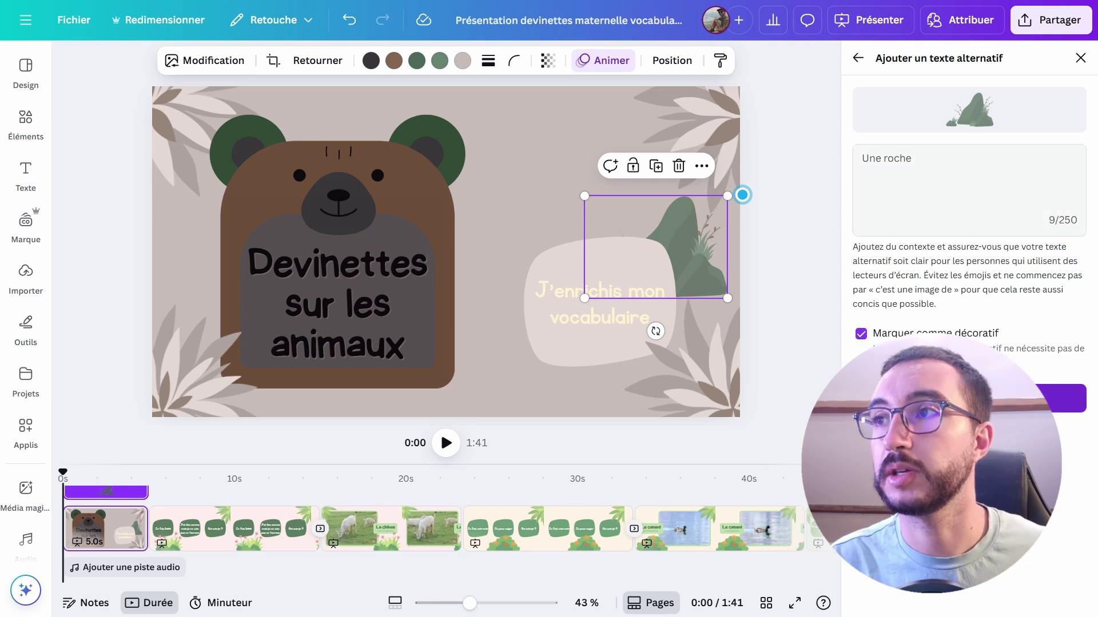
{"action": "left_click", "coordinate": [1060, 399]}
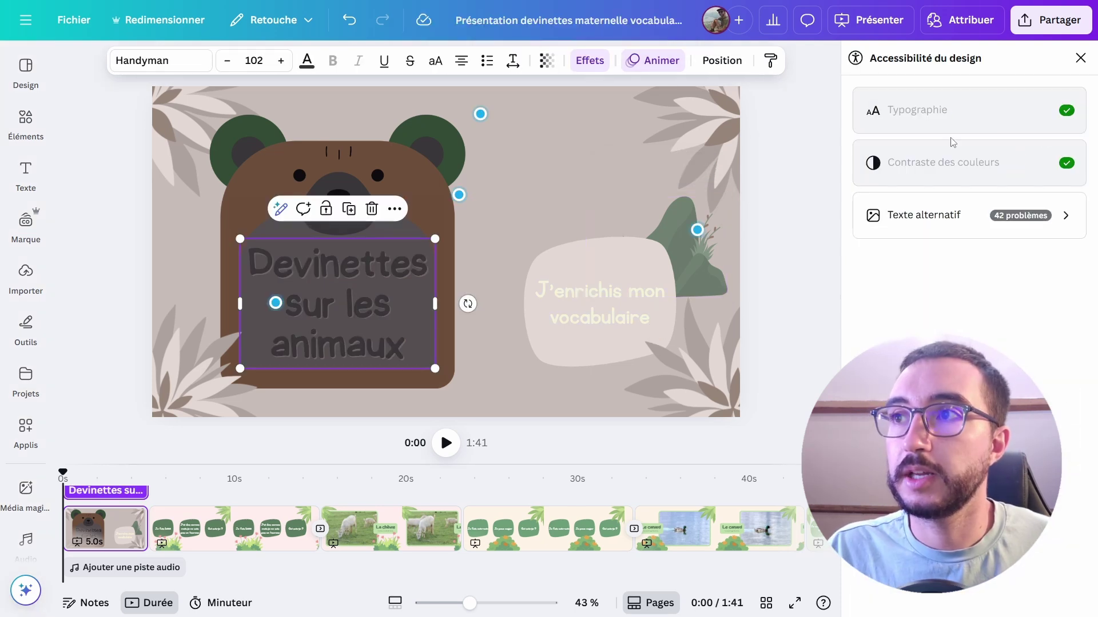
Recolour the cover title "Devinettes sur les animaux" pale pink and the text "J'enrichis mon vocabulaire" dark grey
{"action": "key", "text": "Return"}
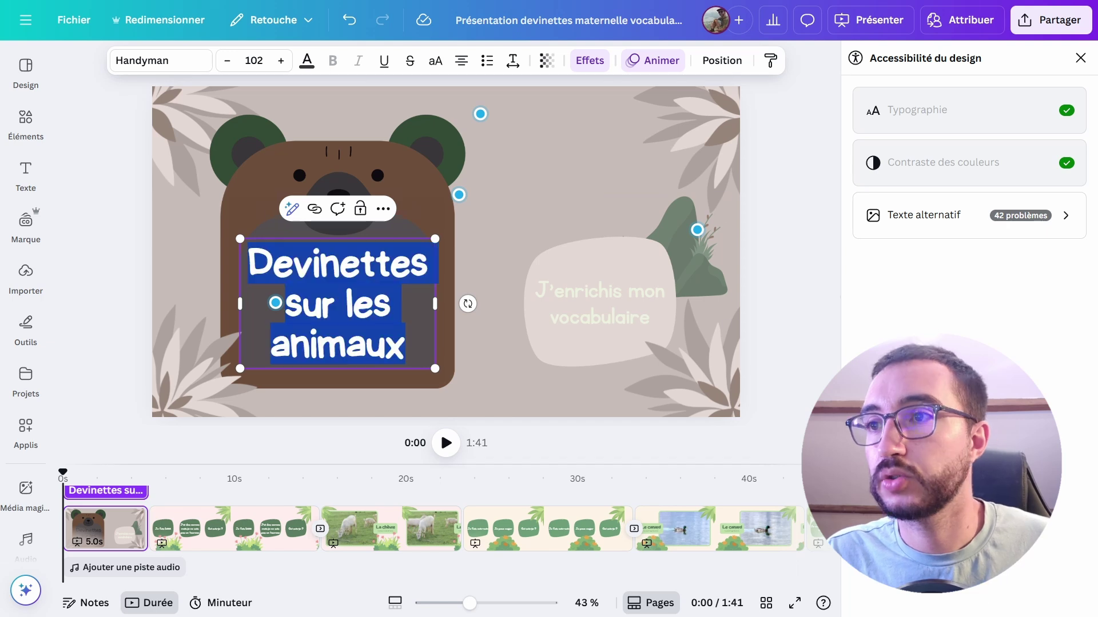
{"action": "left_click", "coordinate": [666, 314]}
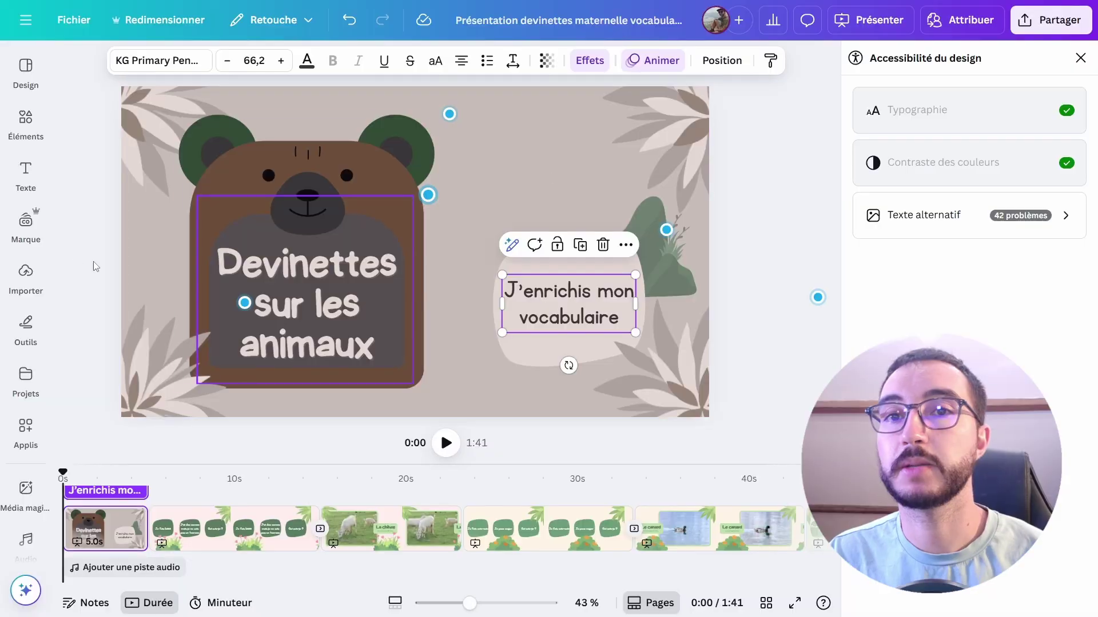
Find the QR code app among the recommended apps and open it beside the presentation
{"action": "left_click", "coordinate": [33, 422]}
{"action": "left_click", "coordinate": [26, 382]}
{"action": "scroll", "coordinate": [26, 401], "scroll_direction": "down", "scroll_amount": 3}
{"action": "left_click", "coordinate": [26, 403]}
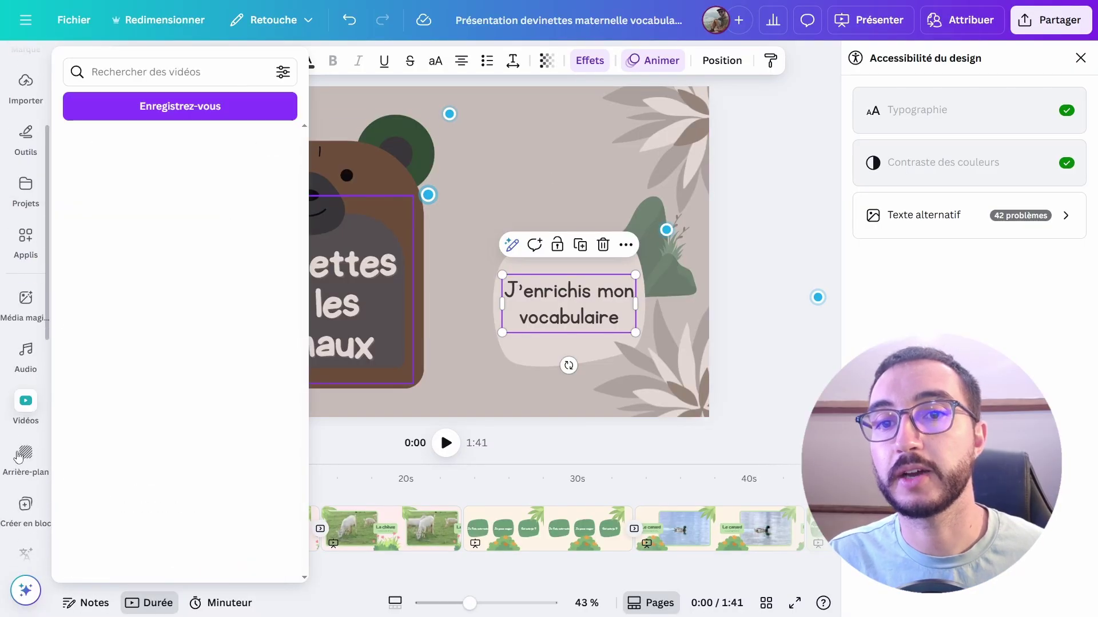
{"action": "left_click", "coordinate": [25, 452]}
{"action": "scroll", "coordinate": [34, 400], "scroll_direction": "down", "scroll_amount": 3}
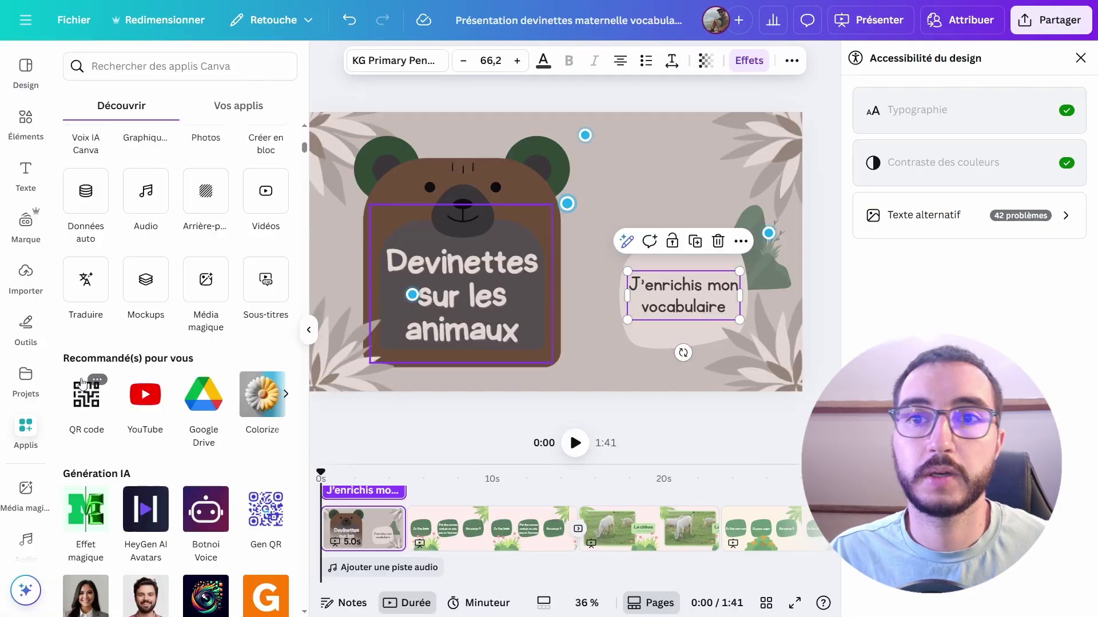
{"action": "left_click", "coordinate": [81, 403]}
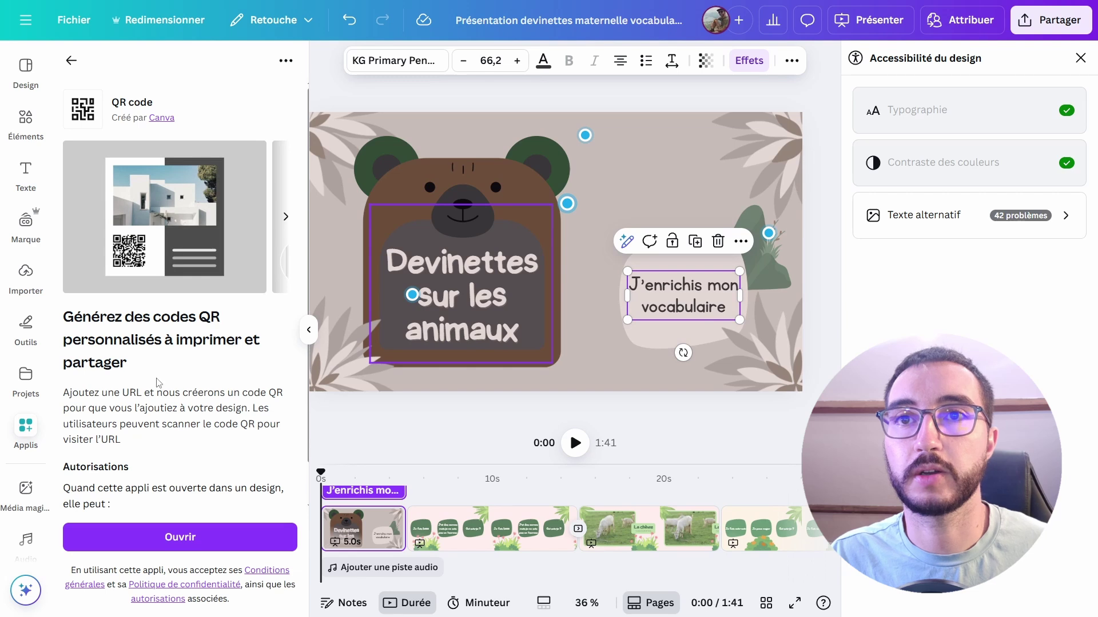
{"action": "left_click", "coordinate": [164, 532]}
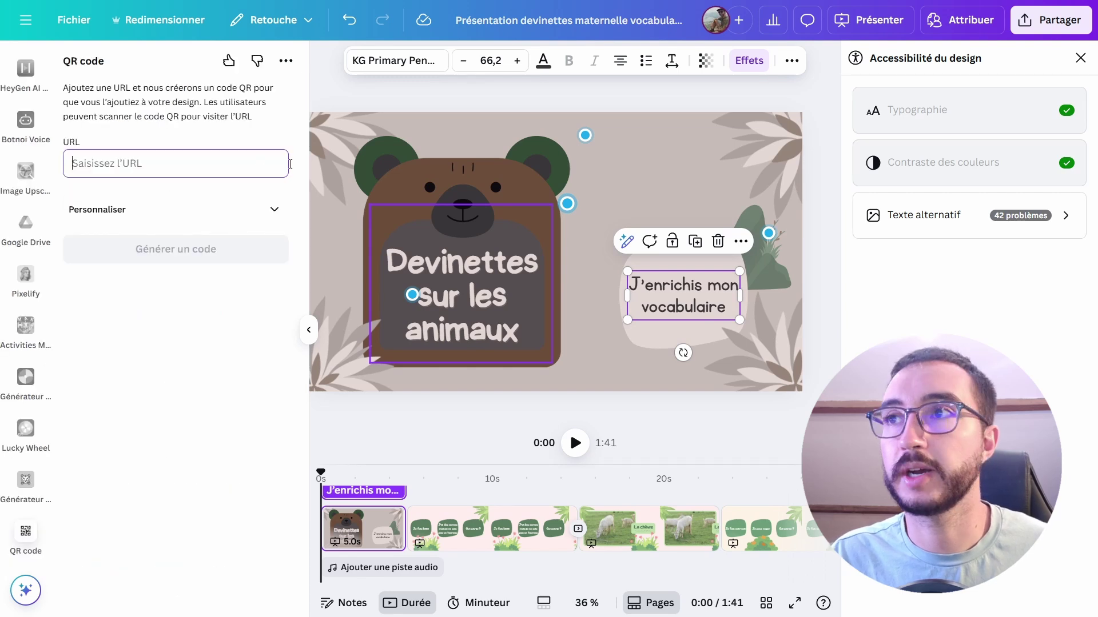
Create a public view link for the presentation and copy it
{"action": "left_click", "coordinate": [1033, 27]}
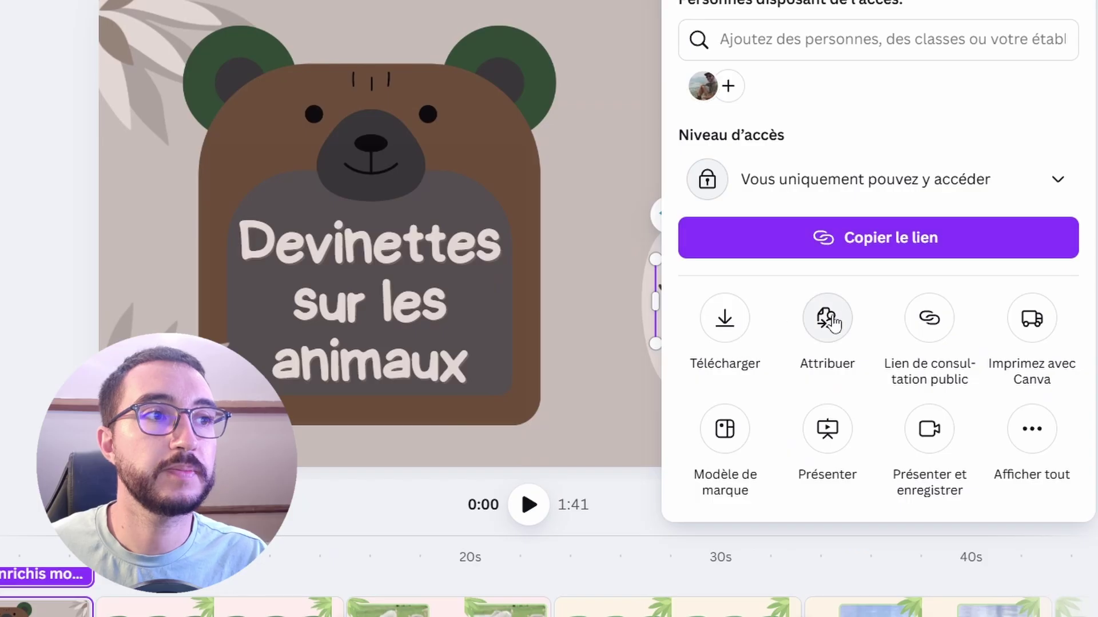
{"action": "left_click", "coordinate": [935, 322]}
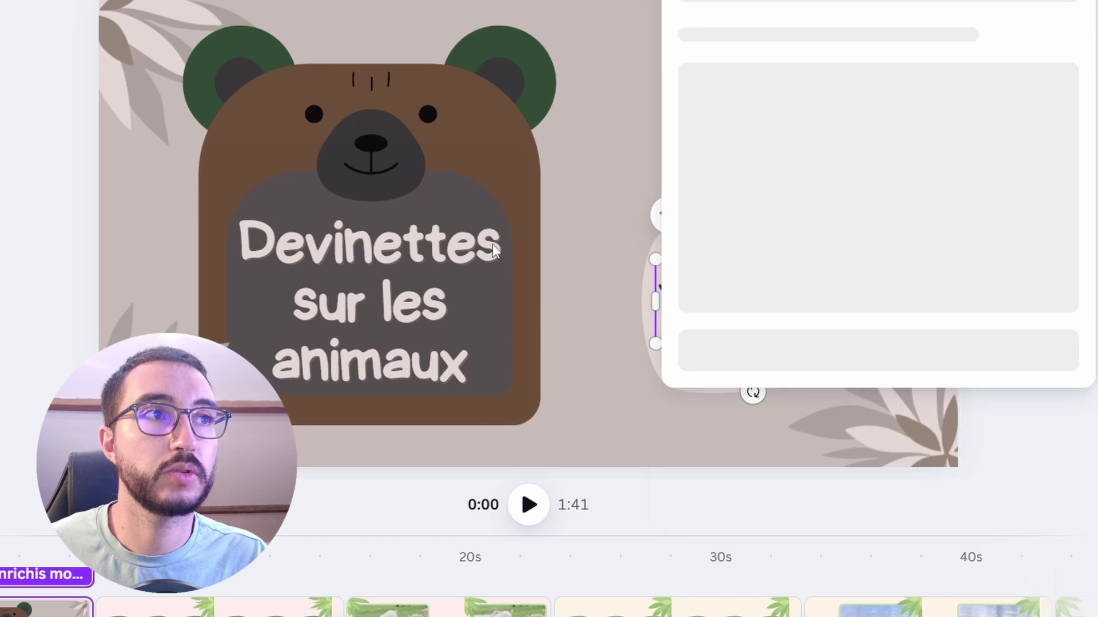
{"action": "left_click", "coordinate": [802, 375]}
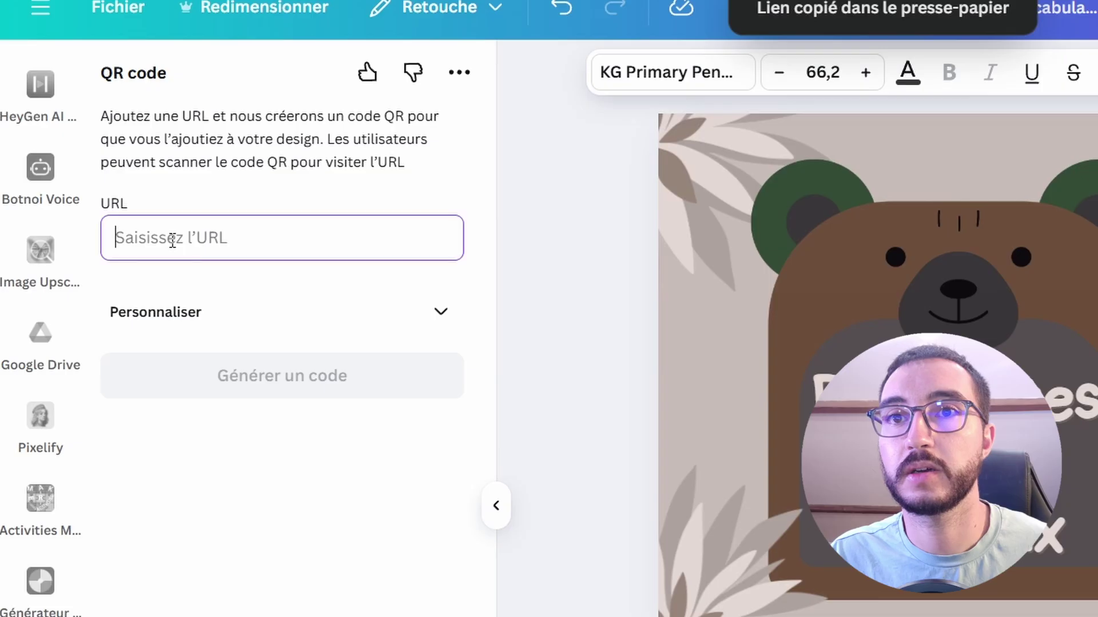
Generate a QR code from the copied link and move it above the "J'enrichis mon vocabulaire" text on the cover page
{"action": "key", "text": "ctrl+v"}
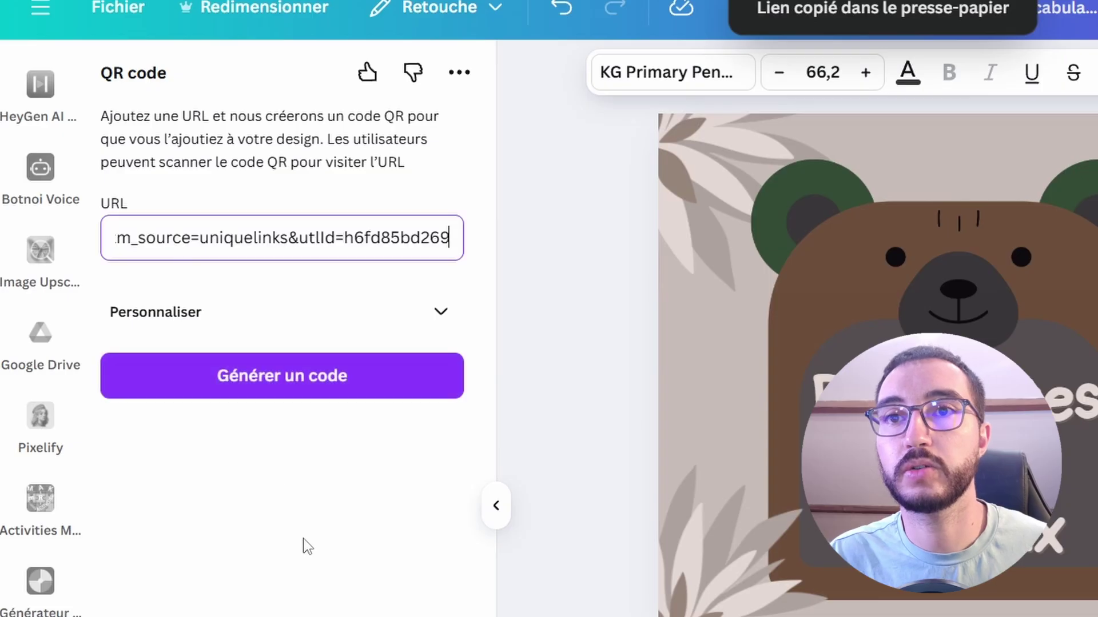
{"action": "left_click", "coordinate": [316, 400]}
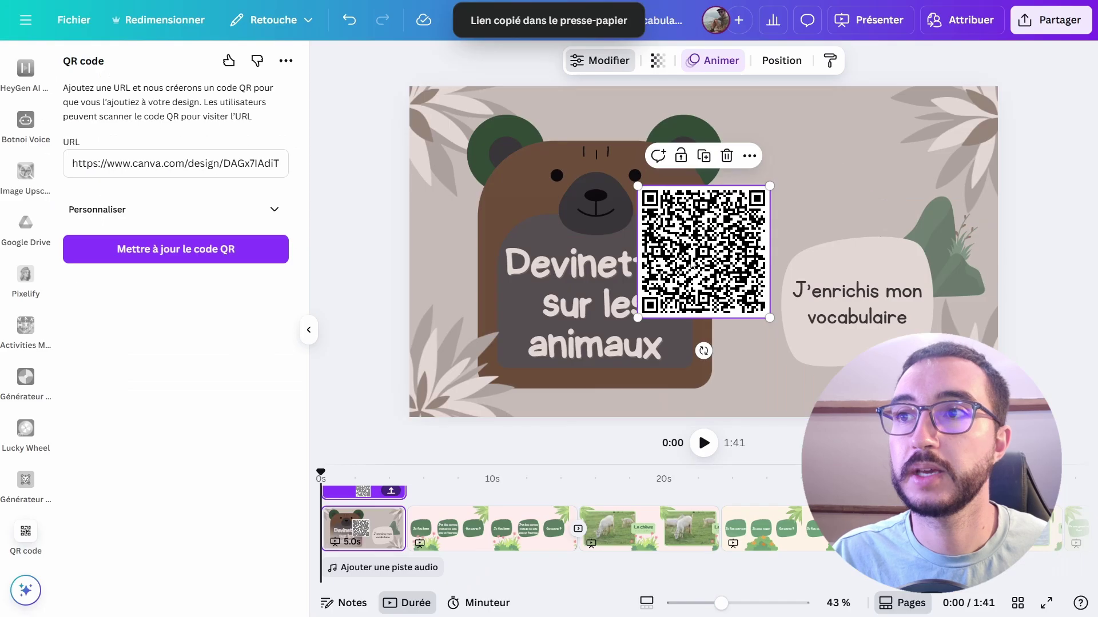
{"action": "left_click_drag", "start_coordinate": [704, 246], "coordinate": [847, 173]}
{"action": "left_click_drag", "start_coordinate": [909, 140], "coordinate": [902, 192]}
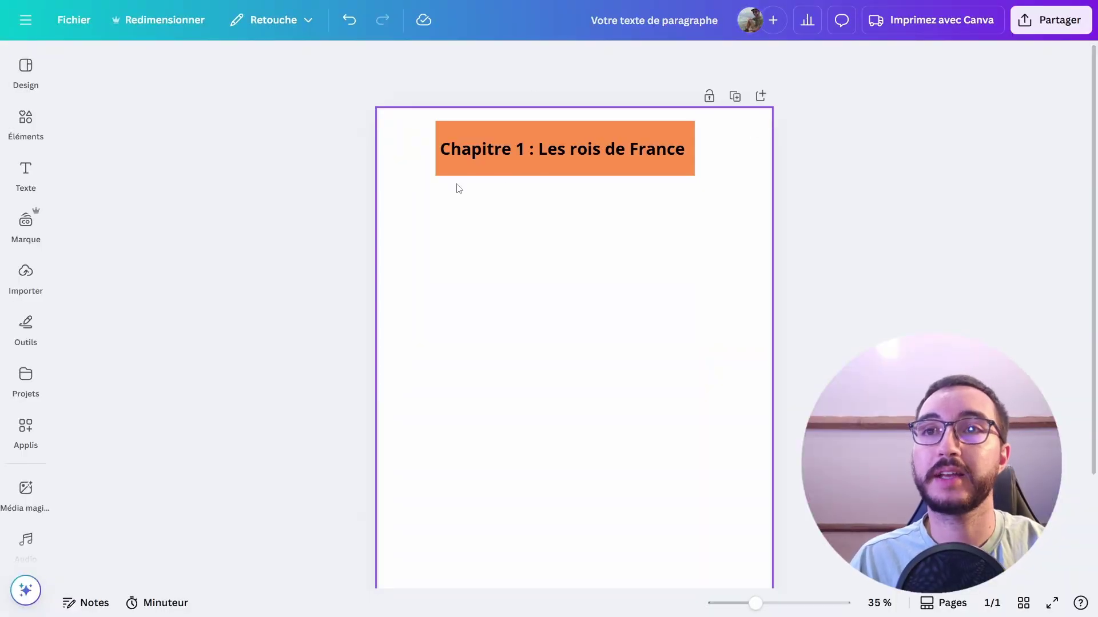
Show the rulers and guides in the "Chapitre 1 : Les rois de France" poster
{"action": "left_click", "coordinate": [91, 23]}
{"action": "mouse_move", "coordinate": [120, 188]}
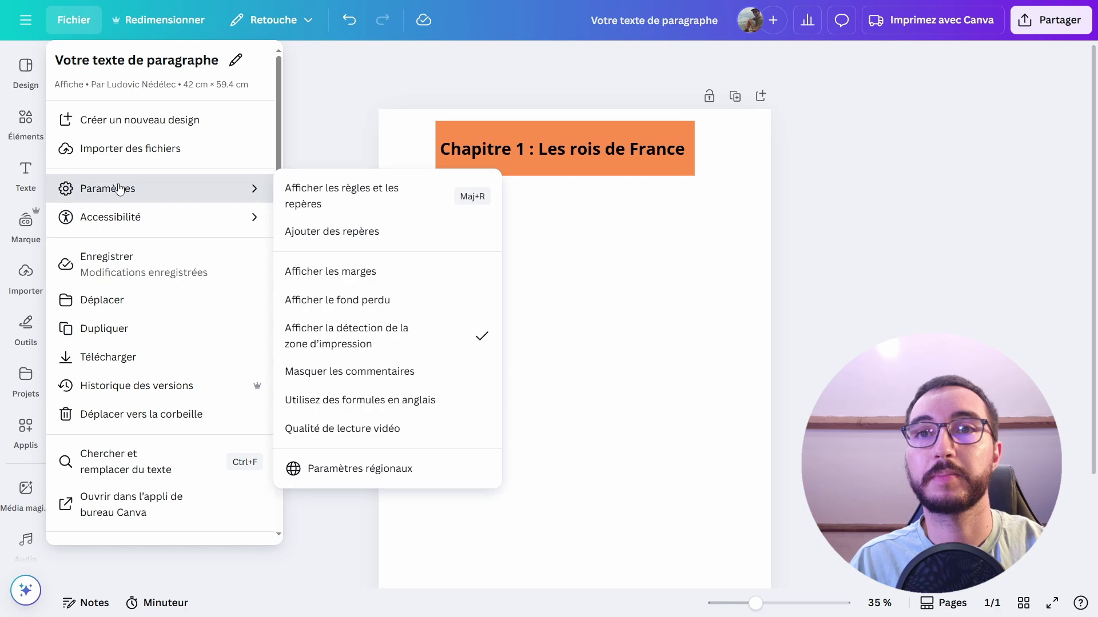
{"action": "left_click", "coordinate": [328, 195]}
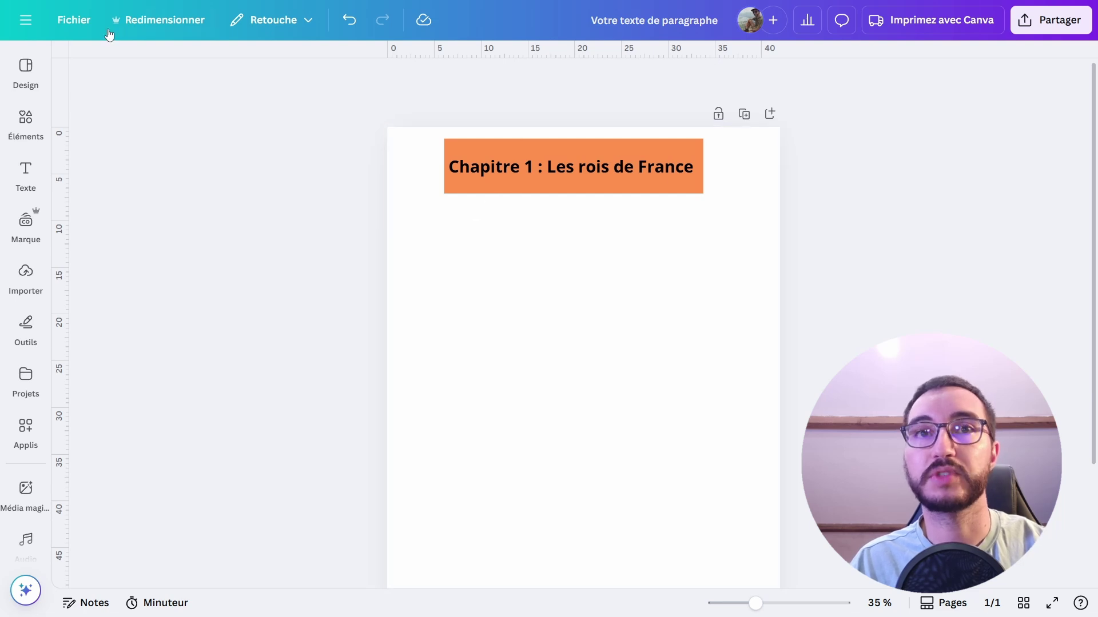
Start adding guides to the poster and choose the 3 x 3 grid preset
{"action": "left_click", "coordinate": [86, 26]}
{"action": "mouse_move", "coordinate": [184, 193]}
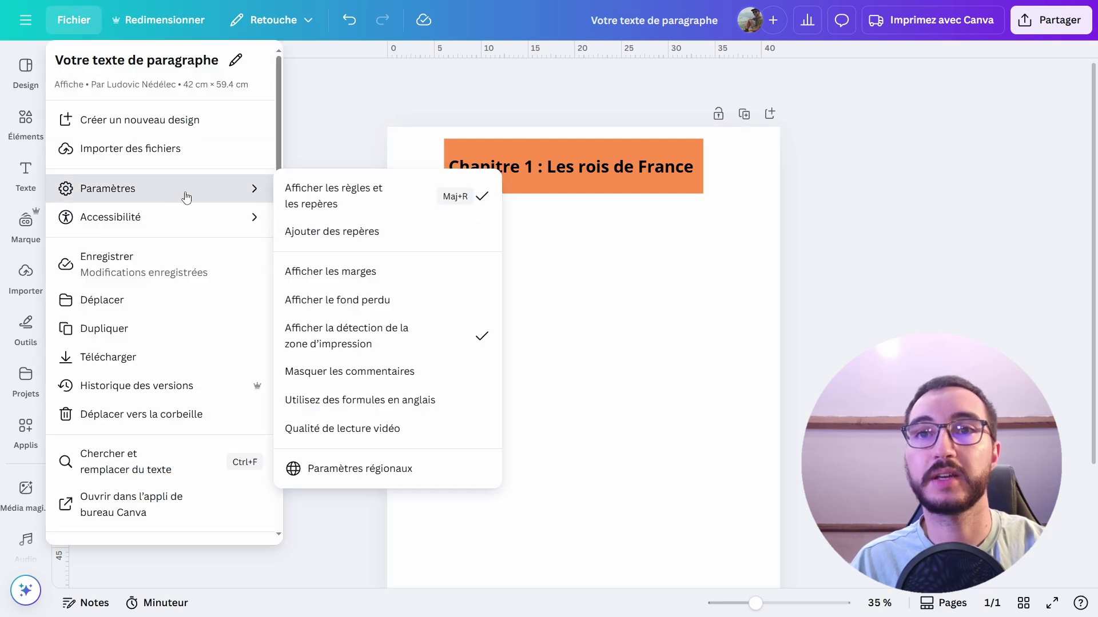
{"action": "left_click", "coordinate": [318, 232]}
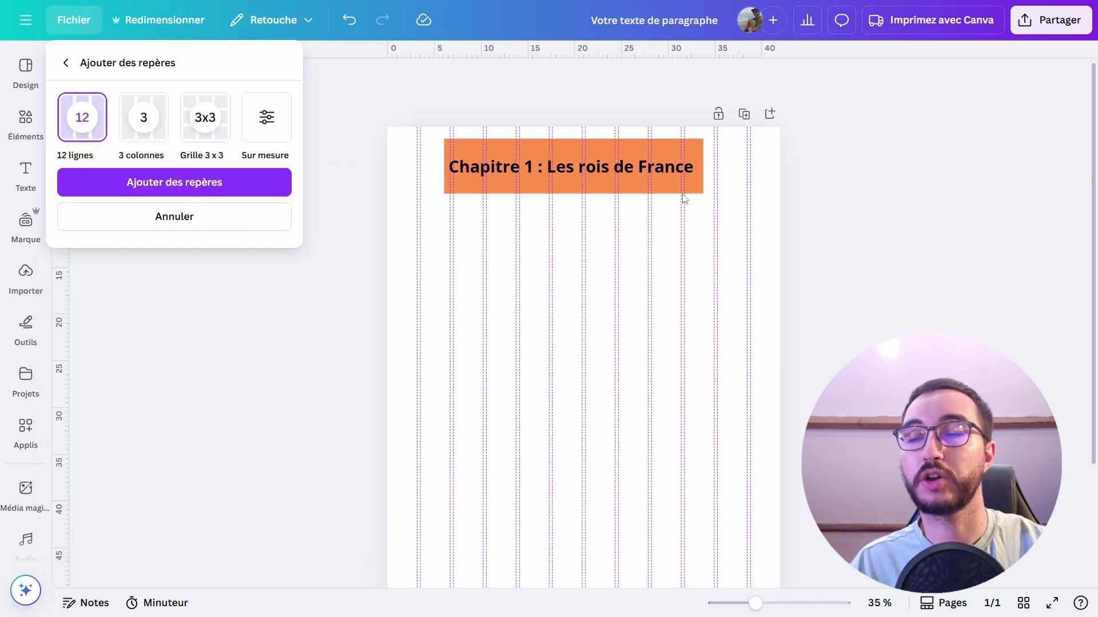
{"action": "left_click", "coordinate": [205, 117]}
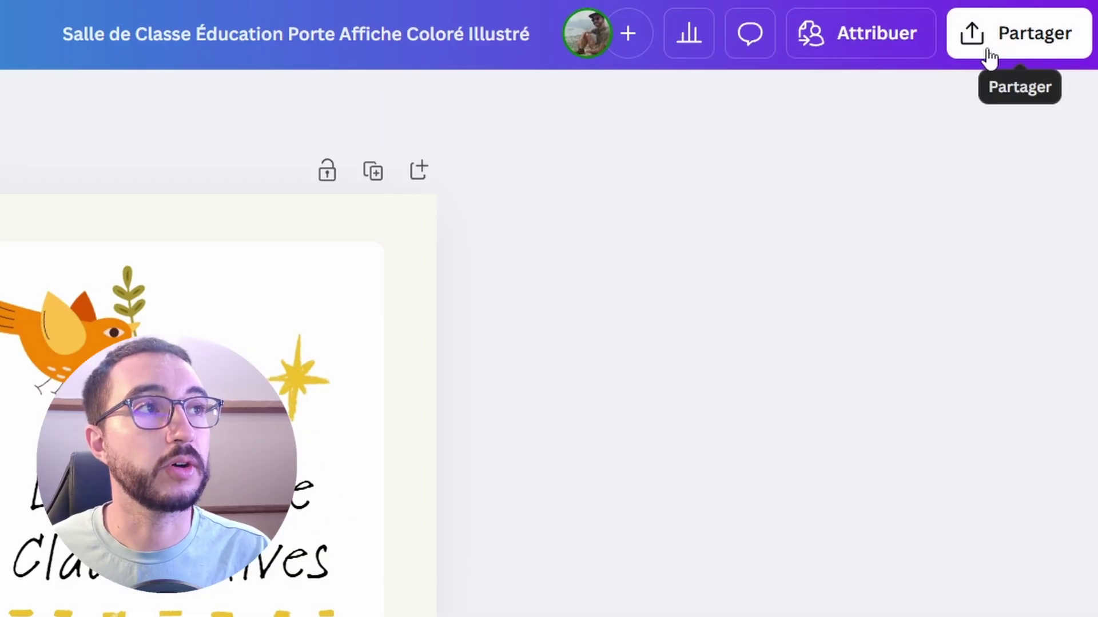
Open the download options for the illustrated classroom door poster and look at its file type settings
{"action": "left_click", "coordinate": [989, 58]}
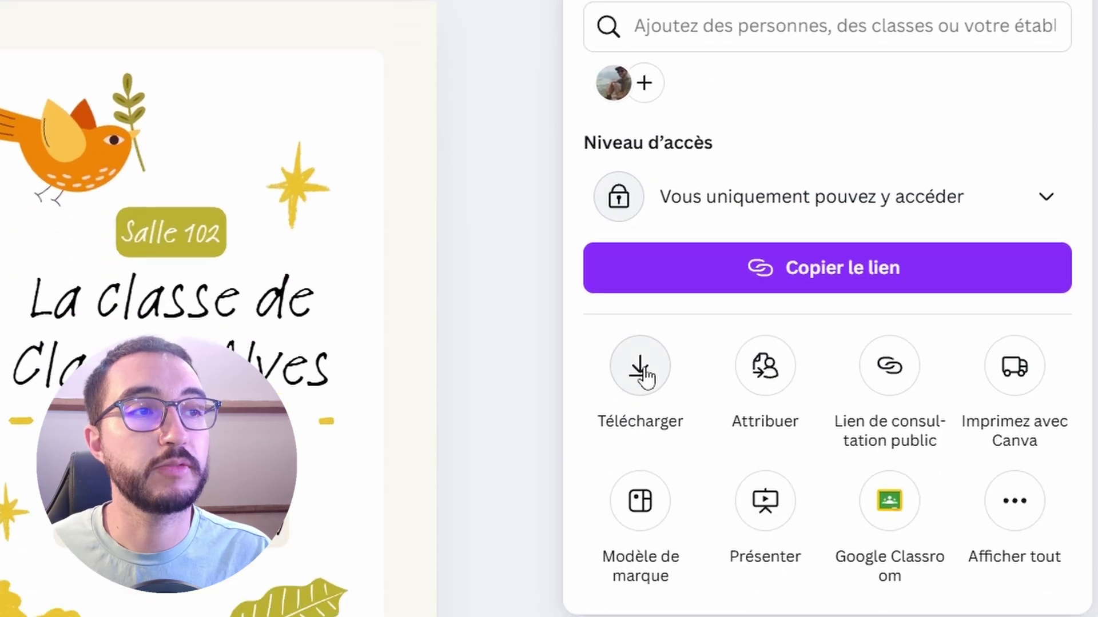
{"action": "left_click", "coordinate": [640, 558]}
{"action": "left_click", "coordinate": [744, 208]}
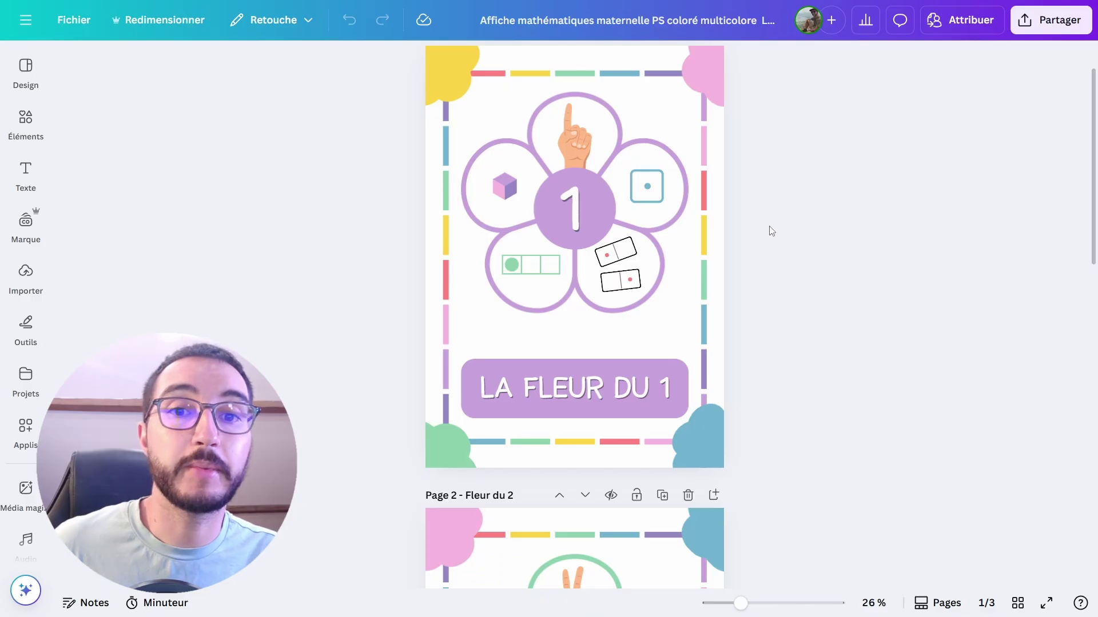
Open the download options for the three-page number flower poster and for the Mathematics education video
{"action": "scroll", "coordinate": [784, 233], "scroll_direction": "down", "scroll_amount": 3}
{"action": "left_click", "coordinate": [1050, 20]}
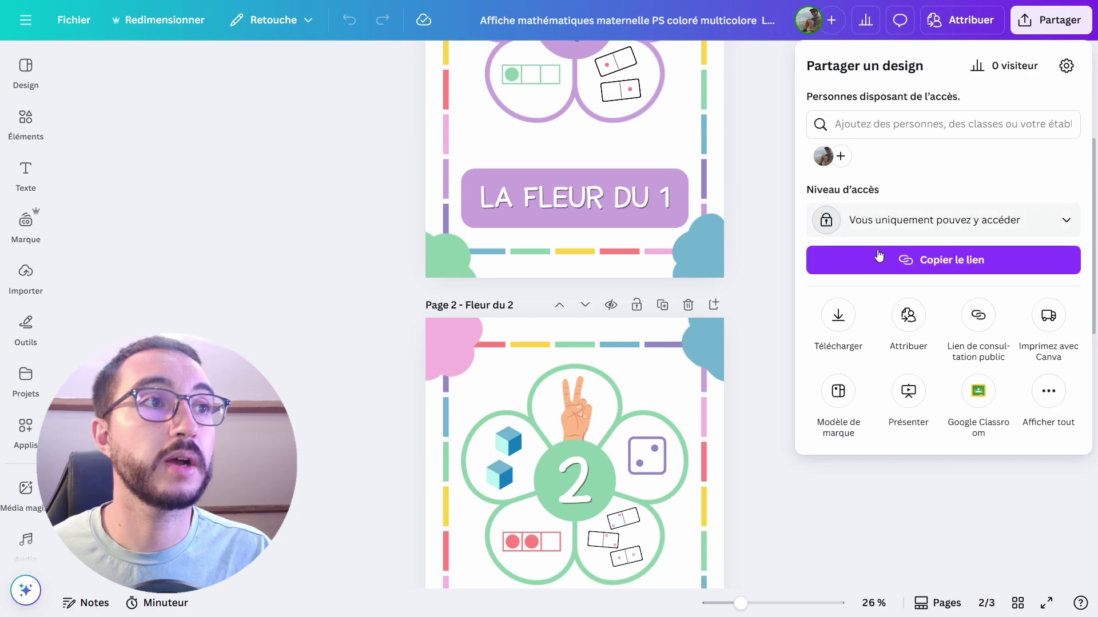
{"action": "left_click", "coordinate": [838, 324]}
{"action": "left_click", "coordinate": [795, 143]}
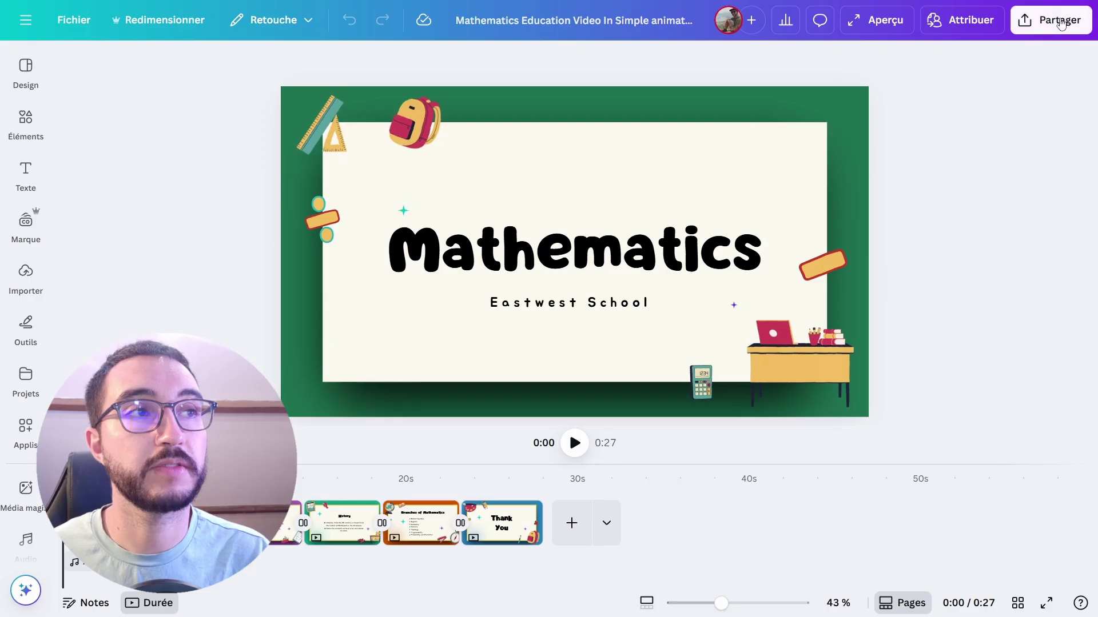
{"action": "left_click", "coordinate": [1060, 22]}
{"action": "left_click", "coordinate": [839, 322]}
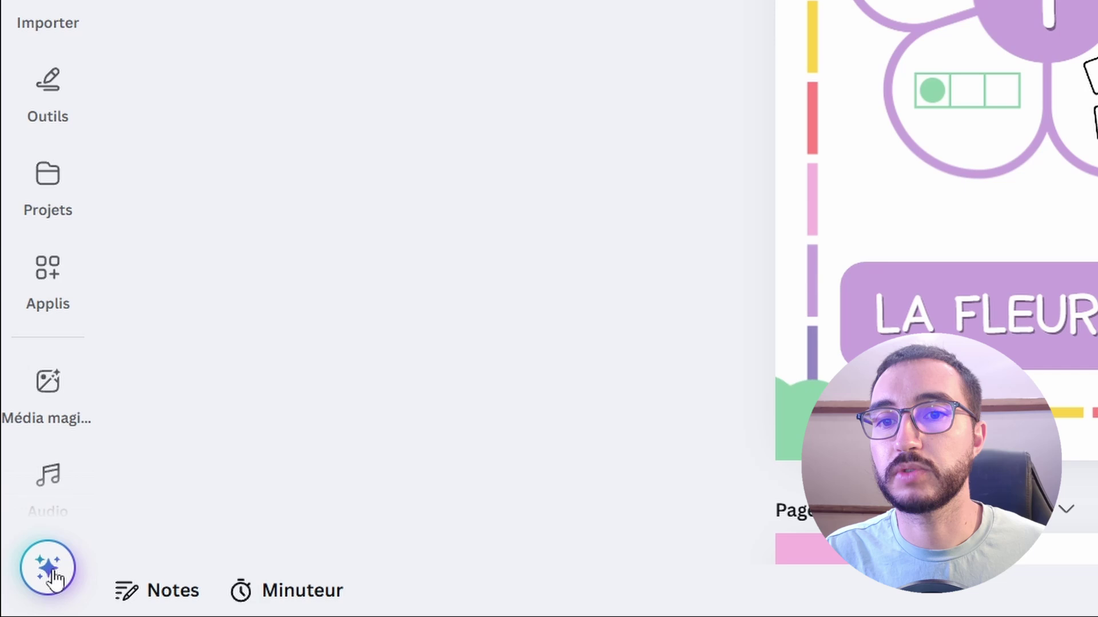
Add page numbers to all pages of the number flower poster in the "Chiffres uniquement" format and review them on each page
{"action": "left_click", "coordinate": [26, 590]}
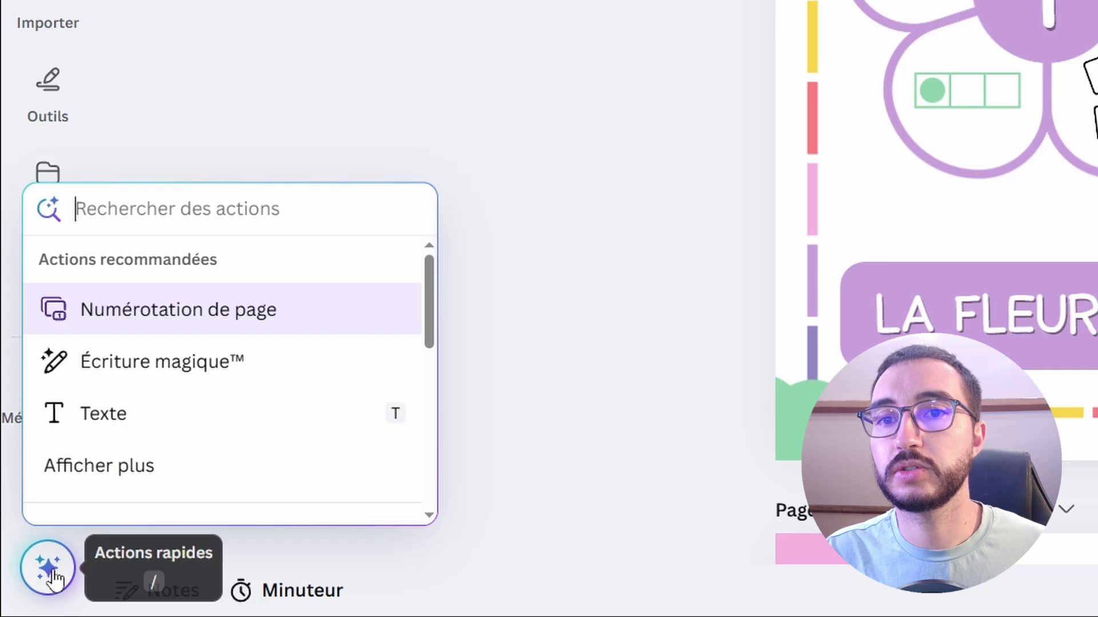
{"action": "left_click", "coordinate": [167, 321]}
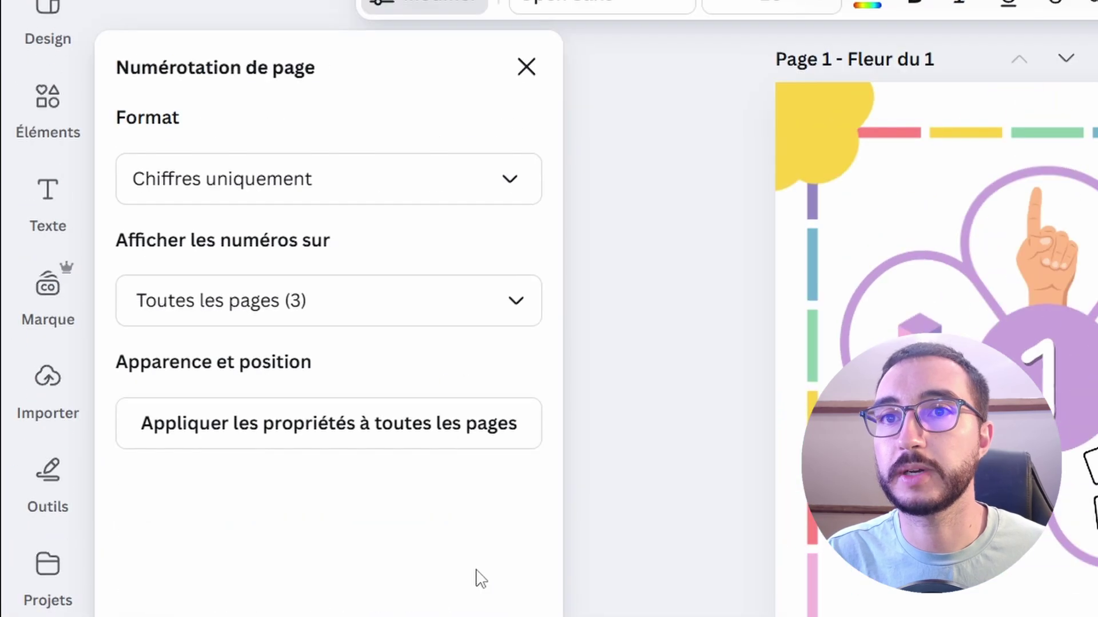
{"action": "left_click", "coordinate": [311, 176]}
{"action": "left_click", "coordinate": [258, 284]}
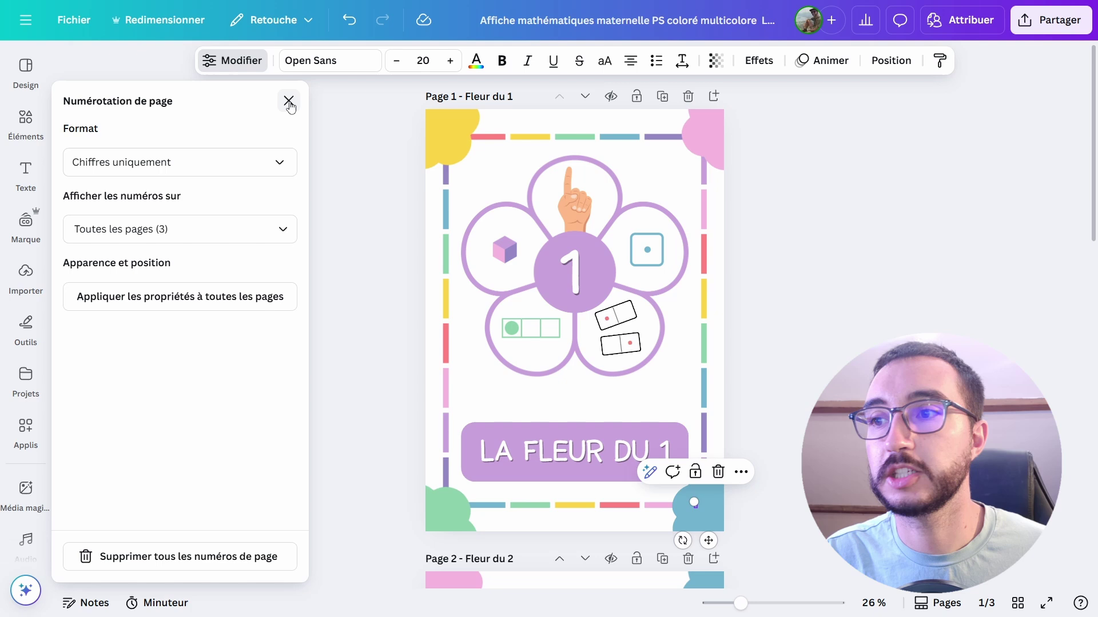
{"action": "left_click", "coordinate": [526, 66]}
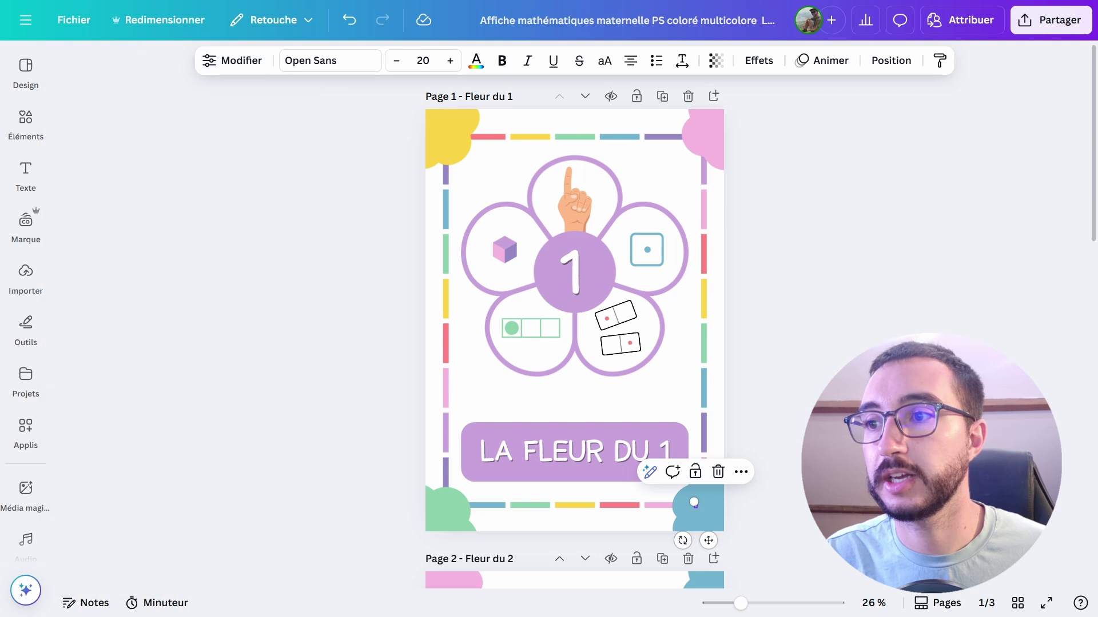
{"action": "scroll", "coordinate": [760, 512], "scroll_direction": "down", "scroll_amount": 10}
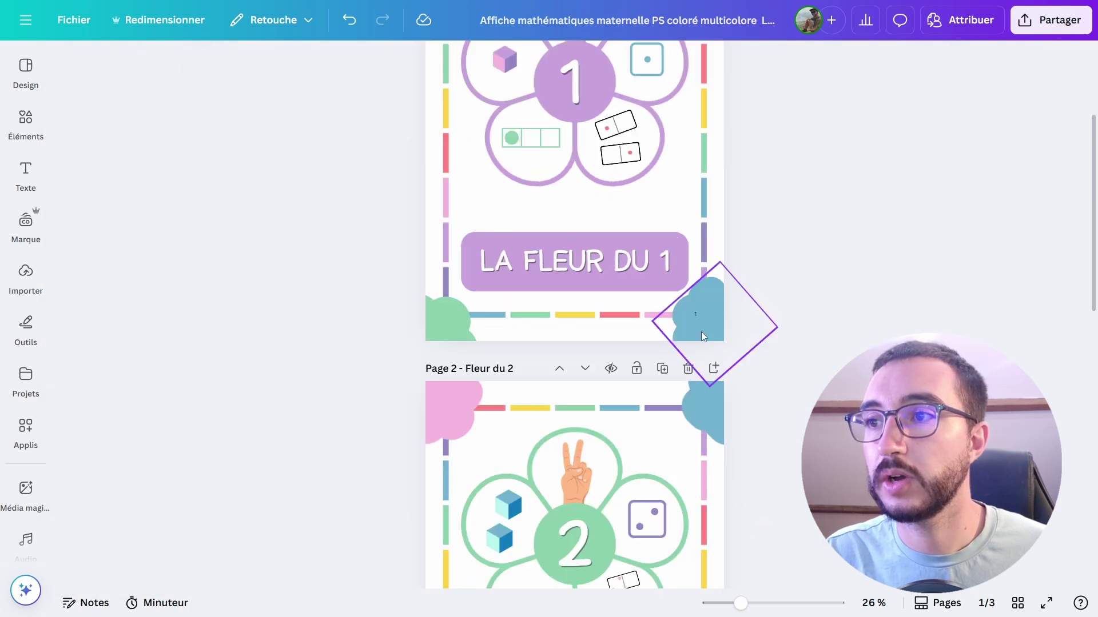
{"action": "scroll", "coordinate": [726, 466], "scroll_direction": "down", "scroll_amount": 6}
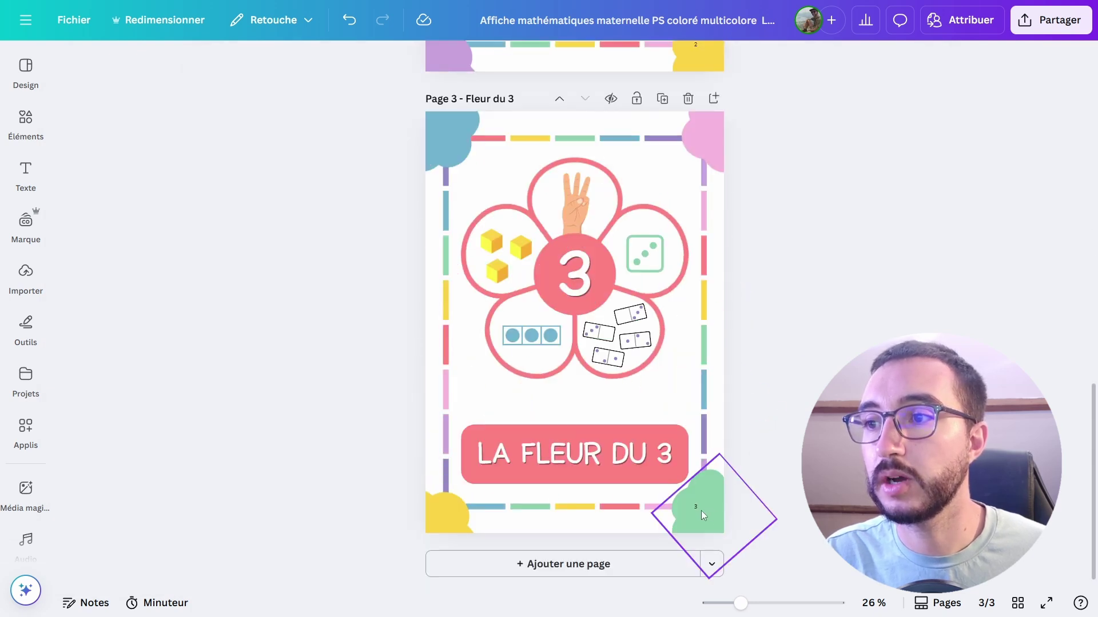